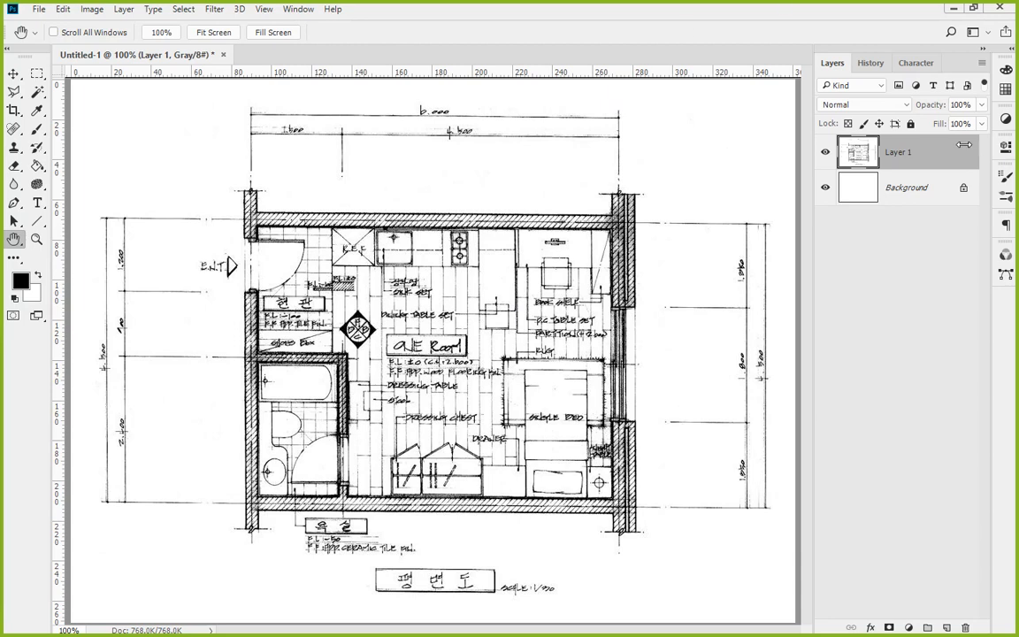
# - Add a new empty layer above the floor plan layer
pyautogui.click(946, 628)
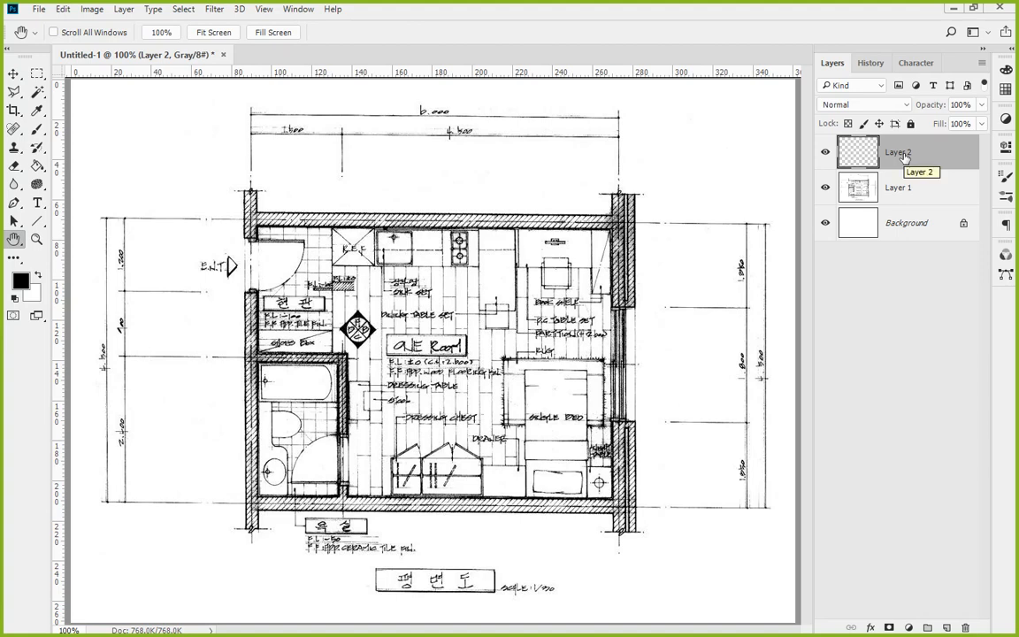
pyautogui.rightClick(904, 157)
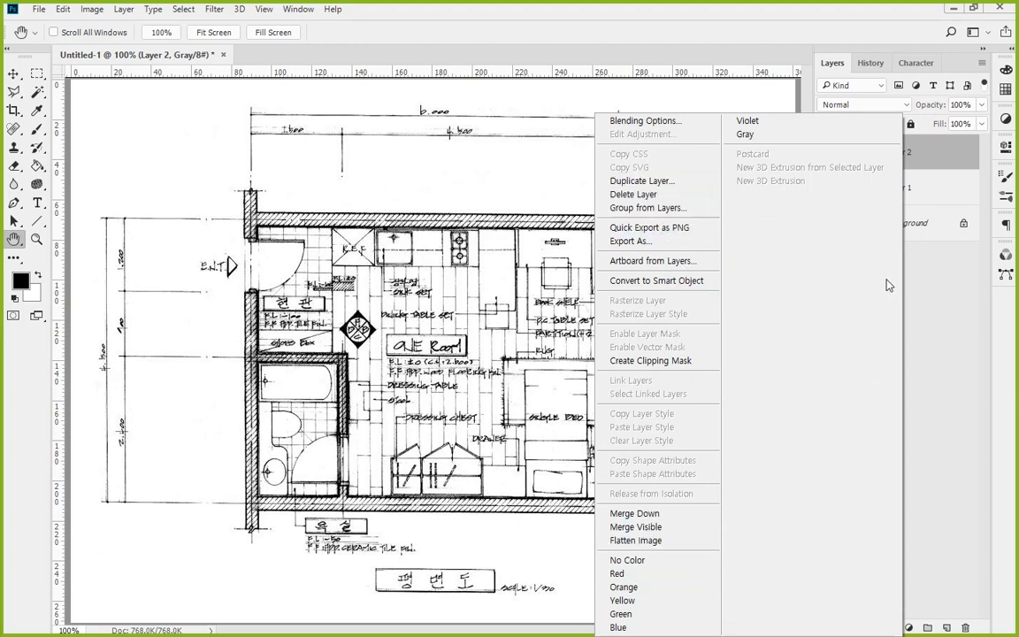
pyautogui.press('Escape')
pyautogui.doubleClick(891, 155)
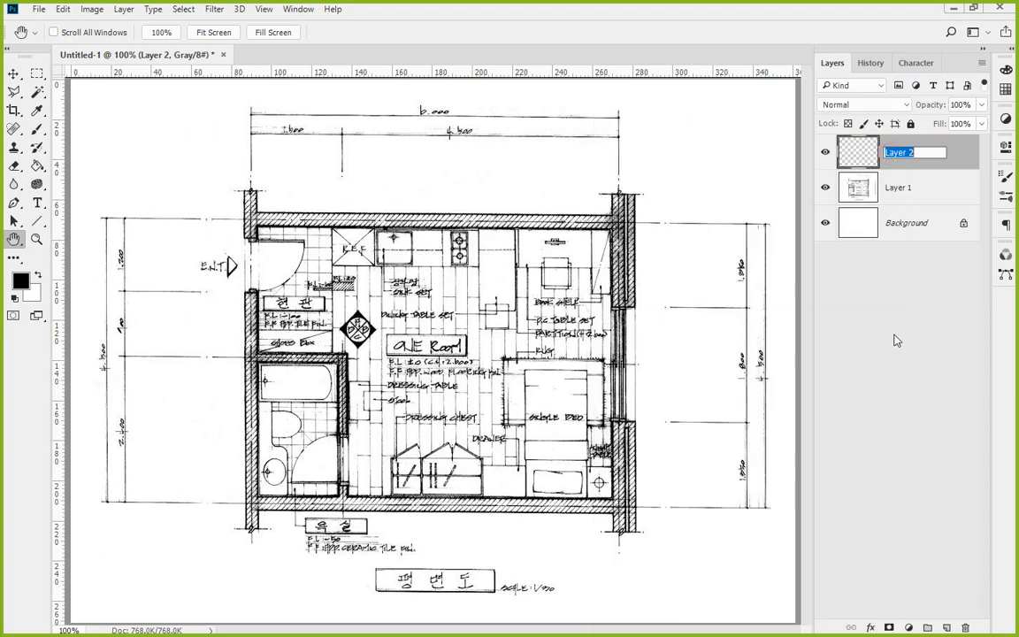
pyautogui.click(890, 151)
pyautogui.doubleClick(900, 153)
pyautogui.click(847, 165)
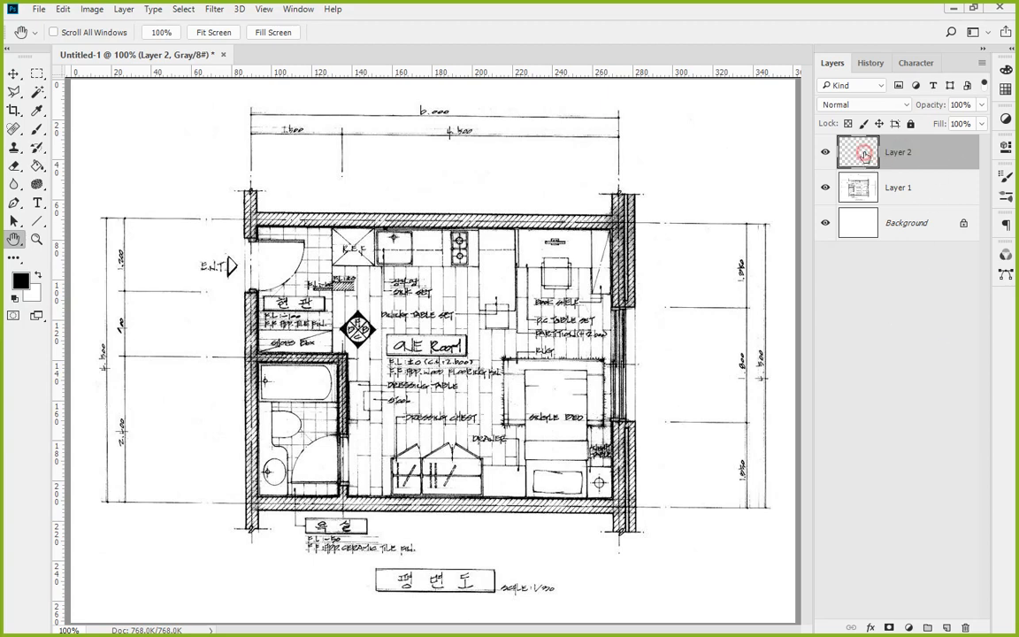
pyautogui.doubleClick(866, 162)
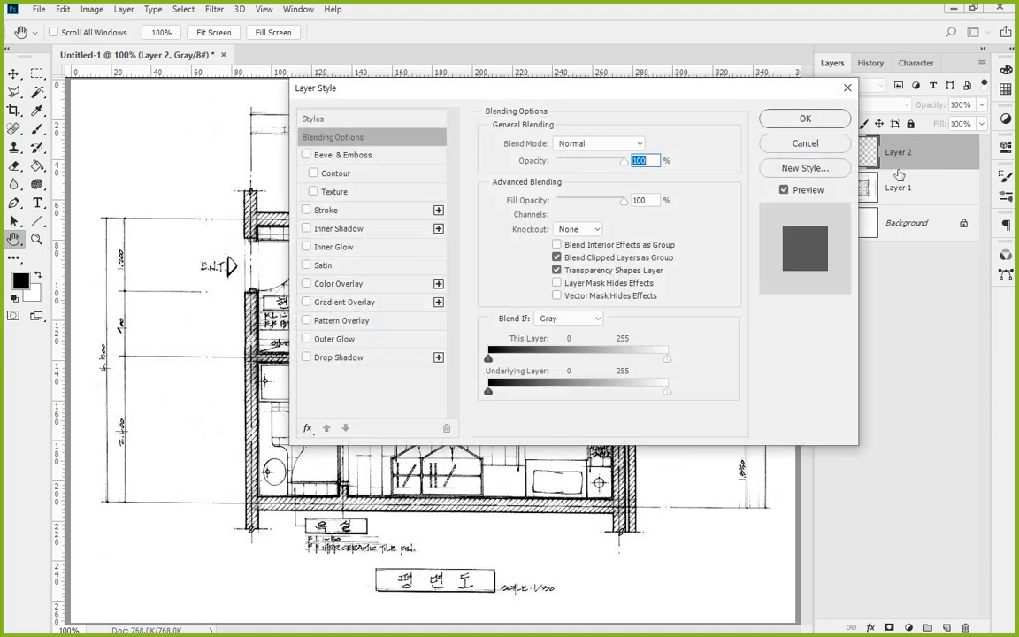
pyautogui.click(312, 121)
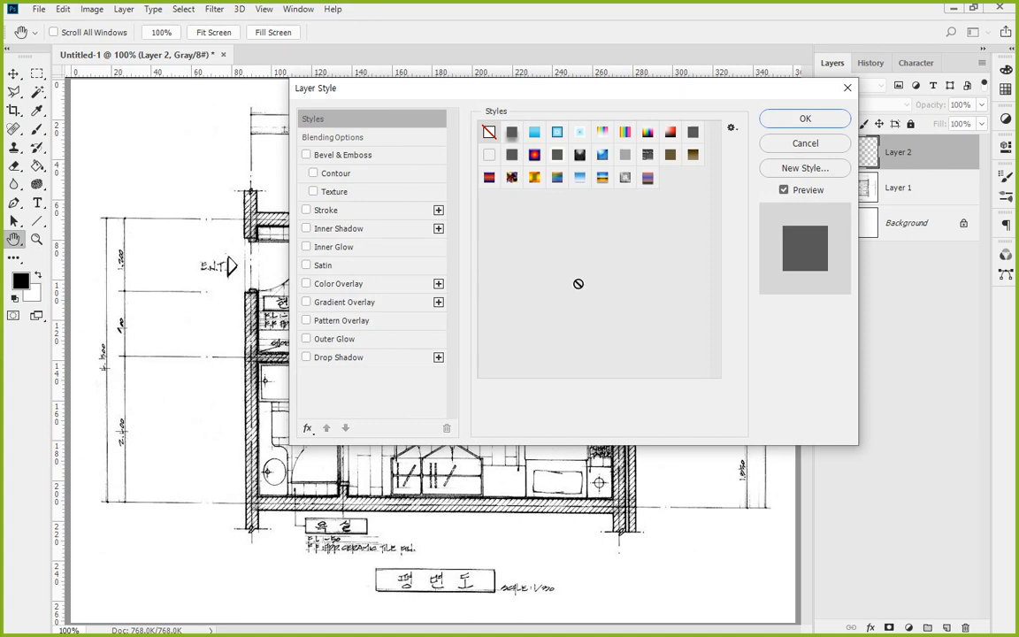
pyautogui.click(805, 145)
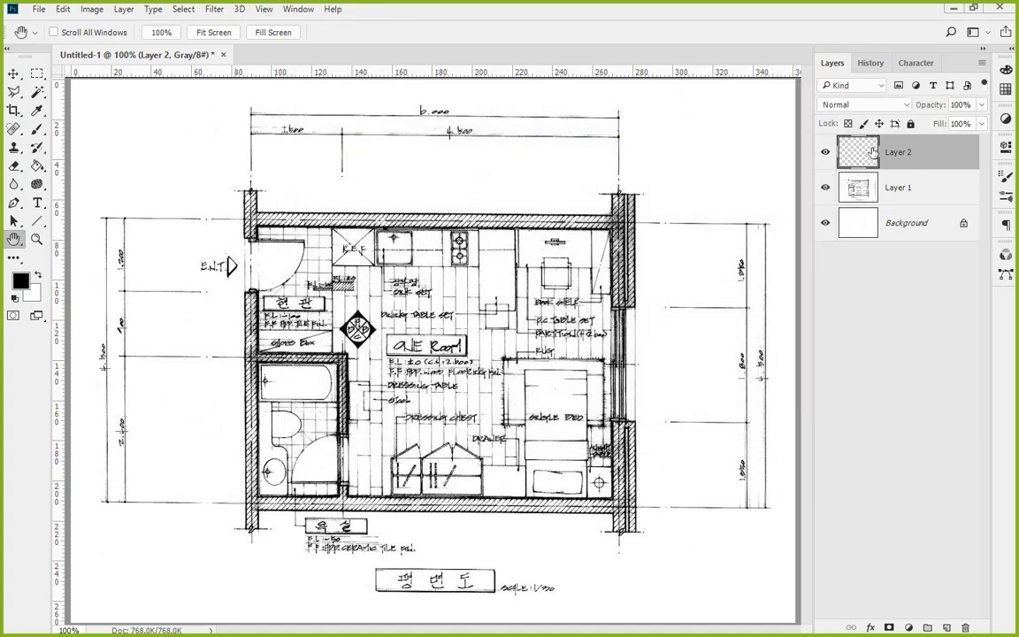
# - Rename the new empty layer as 벽
pyautogui.doubleClick(903, 153)
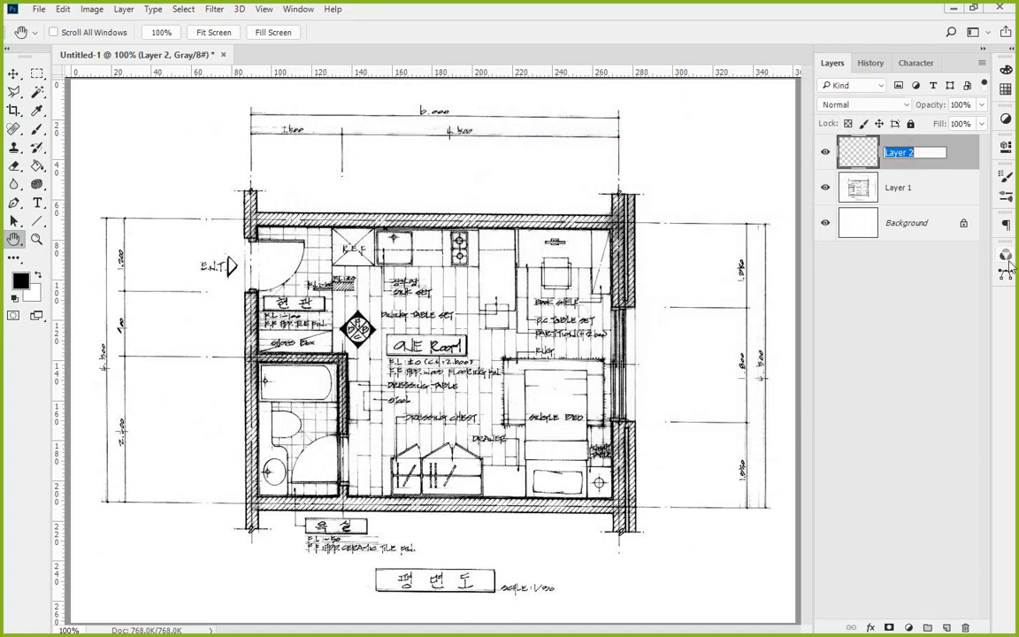
pyautogui.write('ㅂ')
pyautogui.press('Return')
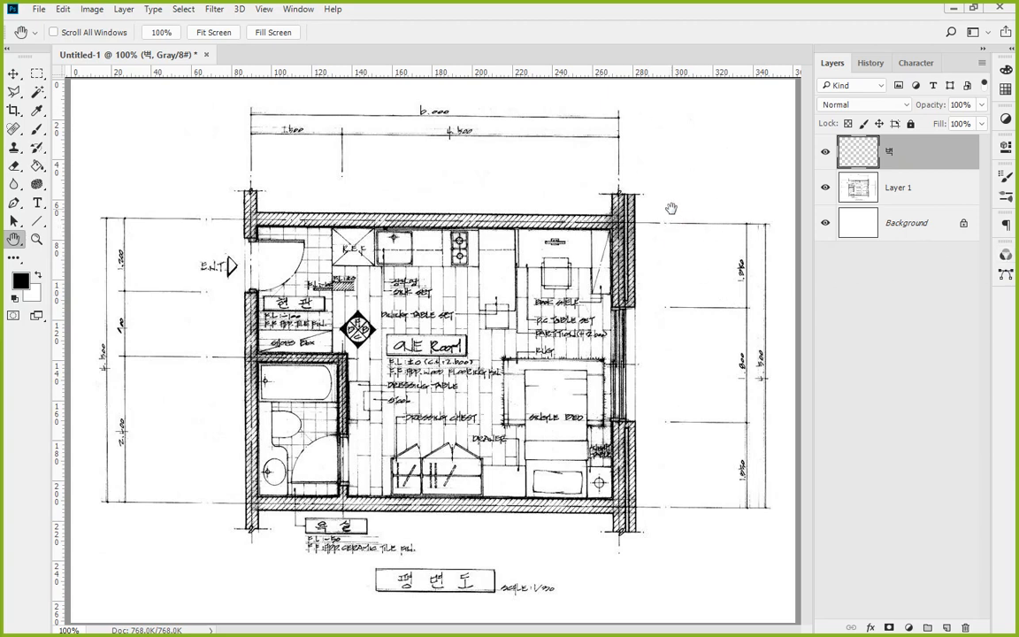
pyautogui.hotkey('shift', 'BackSpace')
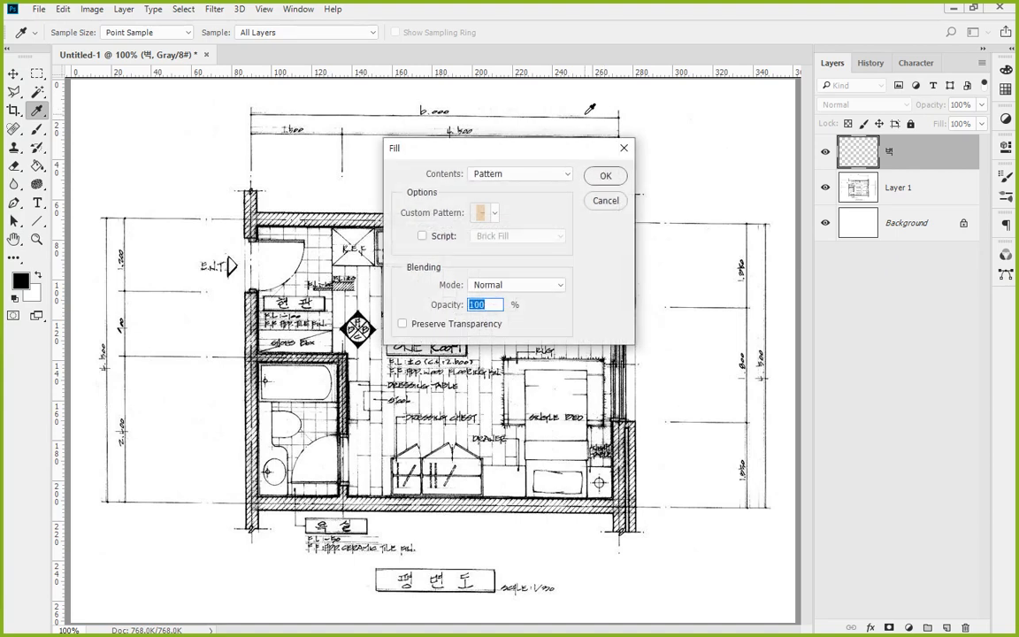
pyautogui.press('Escape')
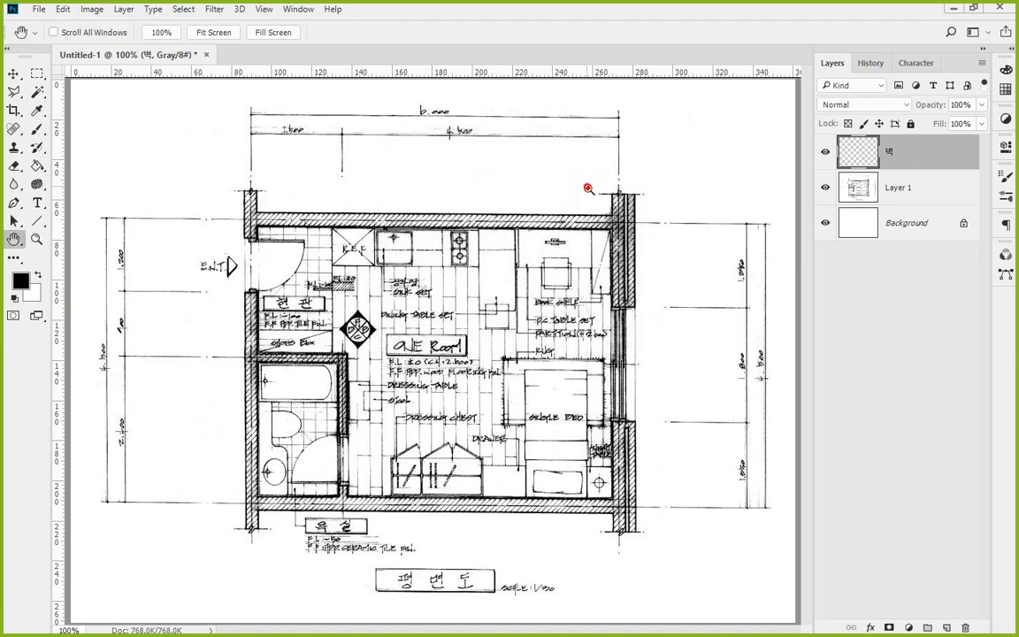
pyautogui.scroll(10, 588, 188)
pyautogui.moveTo(666, 264); pyautogui.dragTo(416, 209)
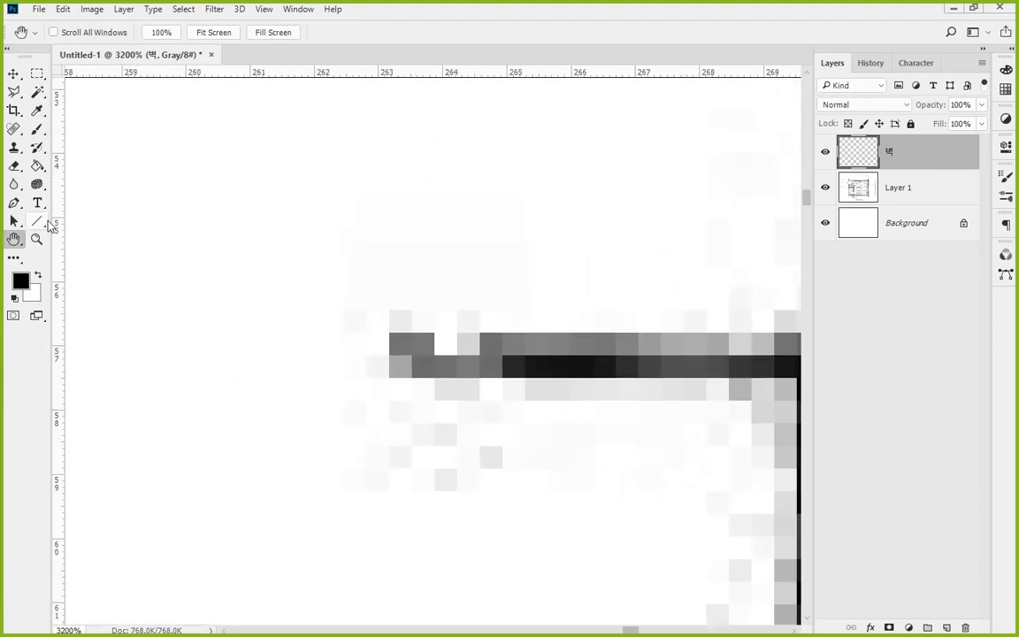
pyautogui.doubleClick(36, 238)
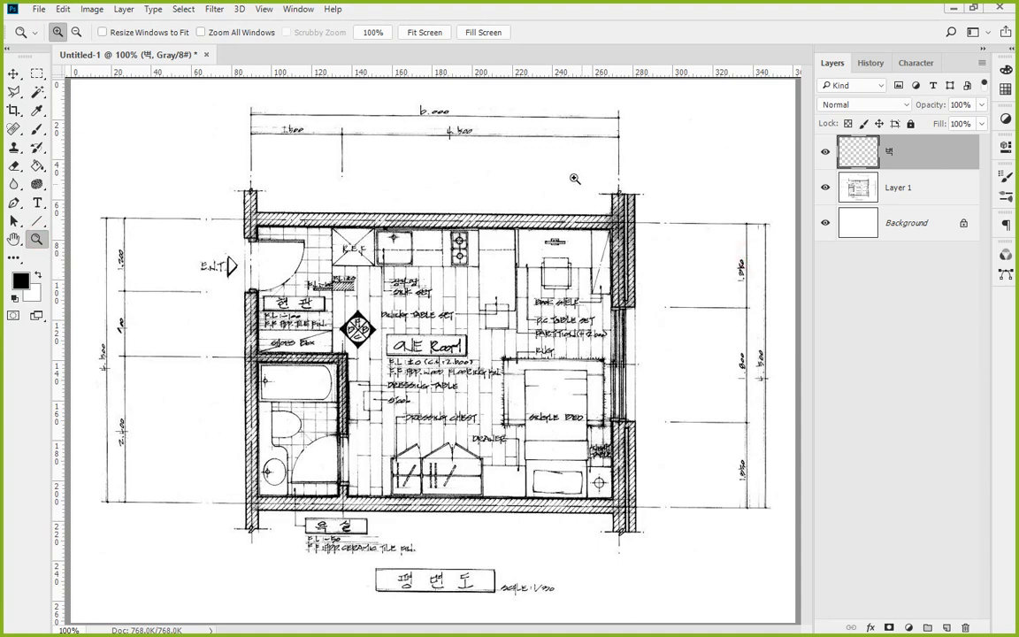
# - Marquee-select the upper hatched section of the plan's right wall and fill it with the black foreground colour on the 벽 layer
pyautogui.moveTo(574, 178); pyautogui.dragTo(678, 336)
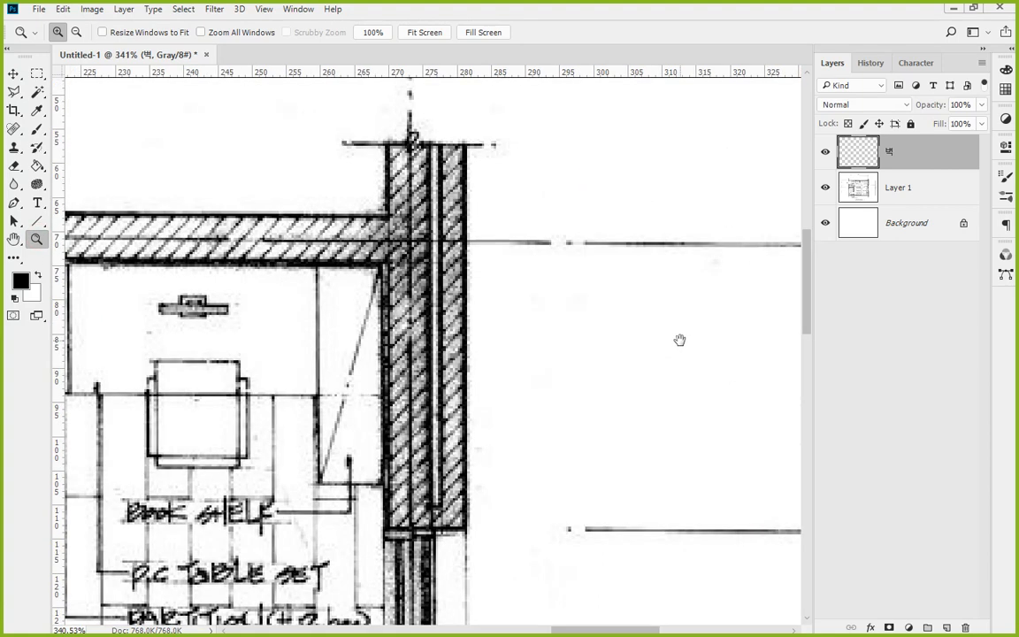
pyautogui.click(38, 76)
pyautogui.moveTo(882, 173)
pyautogui.mouseDown()
pyautogui.moveTo(841, 180)
pyautogui.moveTo(838, 146)
pyautogui.moveTo(889, 139)
pyautogui.moveTo(909, 157)
pyautogui.moveTo(876, 176)
pyautogui.mouseUp()
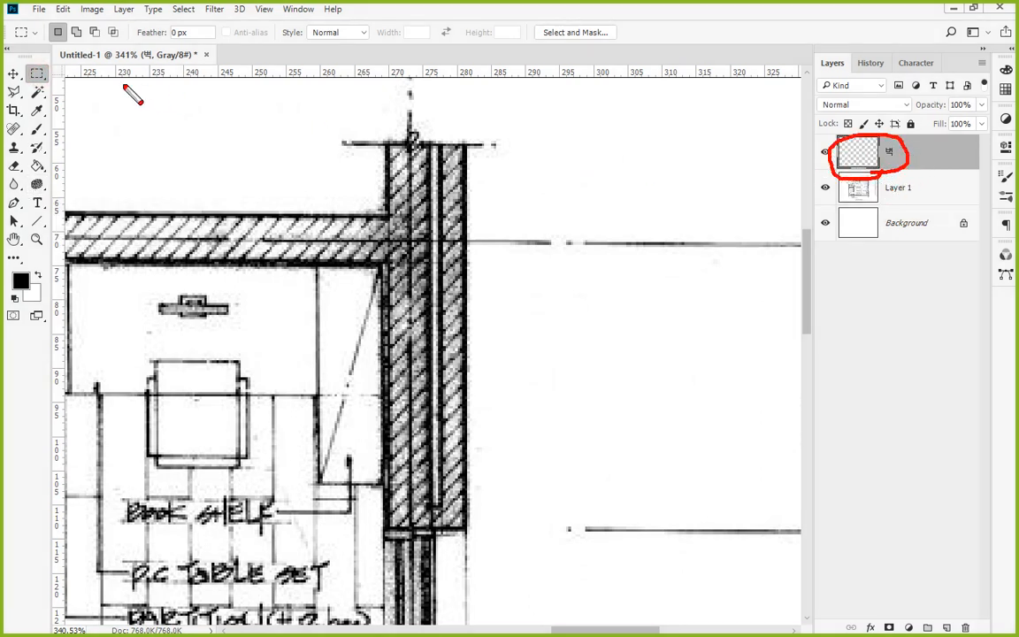
pyautogui.moveTo(41, 77)
pyautogui.mouseDown()
pyautogui.moveTo(60, 55)
pyautogui.moveTo(66, 85)
pyautogui.moveTo(41, 78)
pyautogui.mouseUp()
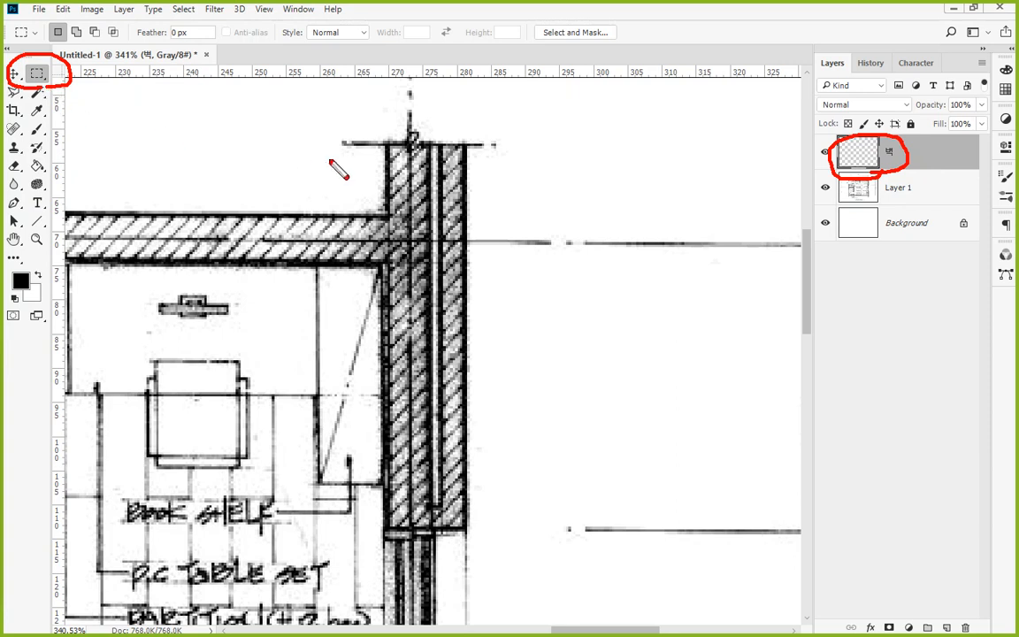
pyautogui.press('Escape')
pyautogui.moveTo(384, 142); pyautogui.dragTo(470, 529)
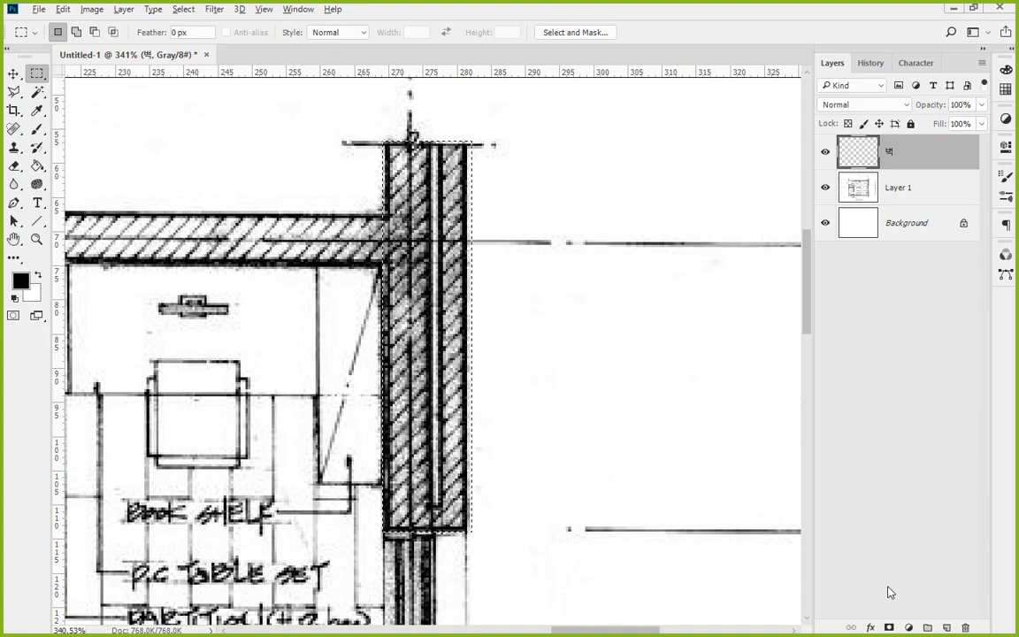
pyautogui.hotkey('alt', 'BackSpace')
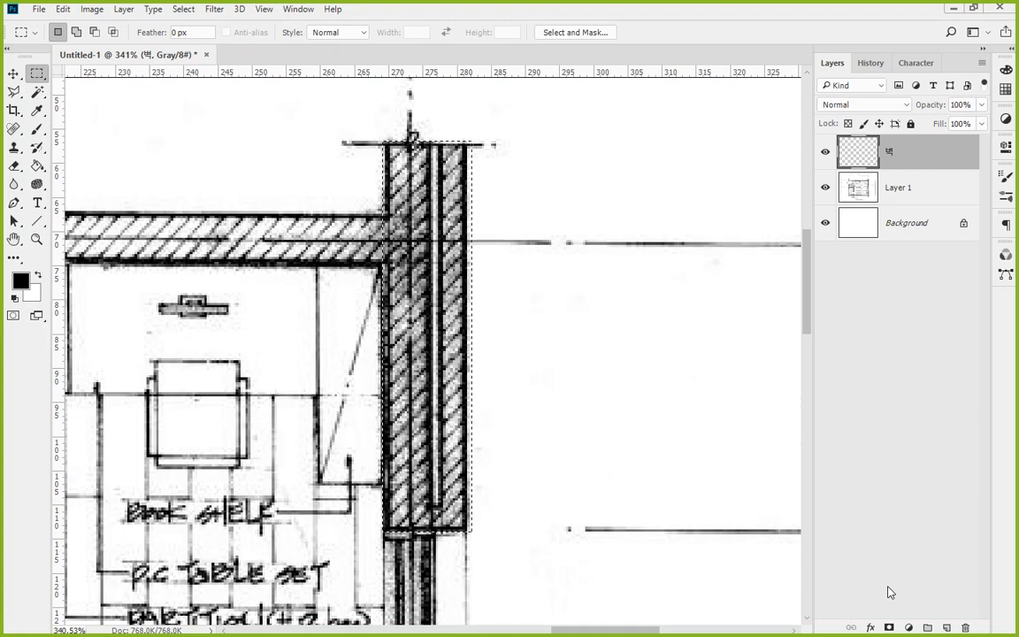
pyautogui.hotkey('ctrl', 'BackSpace')
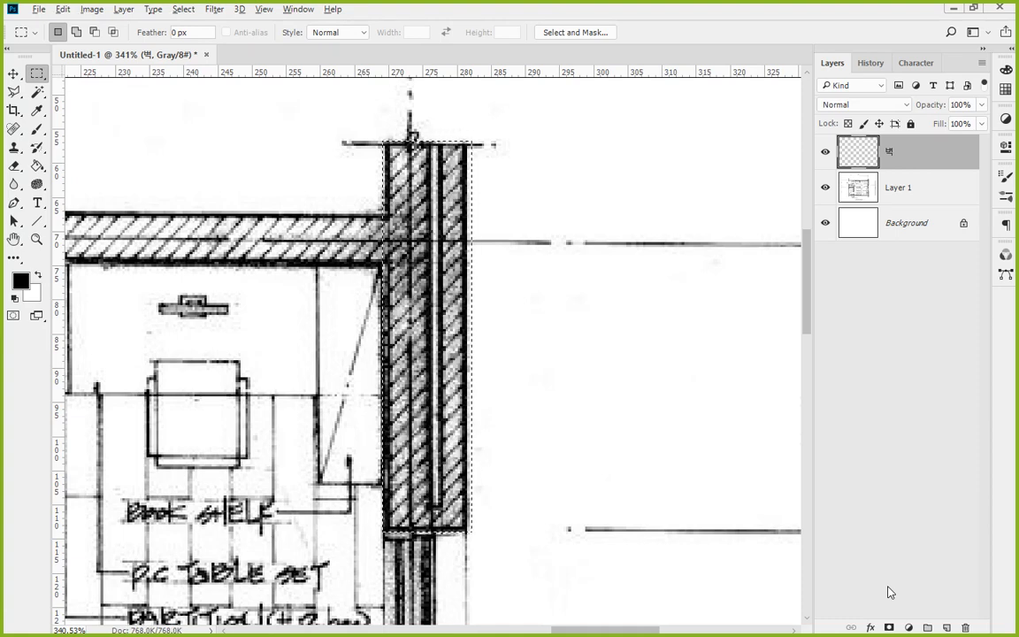
pyautogui.hotkey('alt', 'BackSpace')
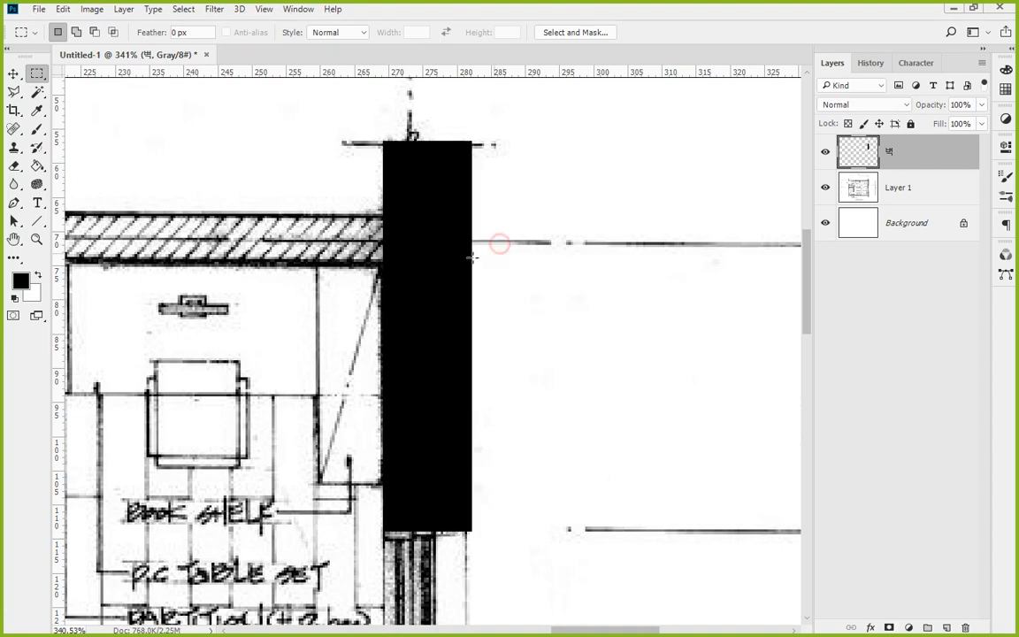
# - Deselect the right wall, then marquee-select the right end of the plan's top wall and fill it with black
pyautogui.moveTo(470, 258); pyautogui.dragTo(609, 271)
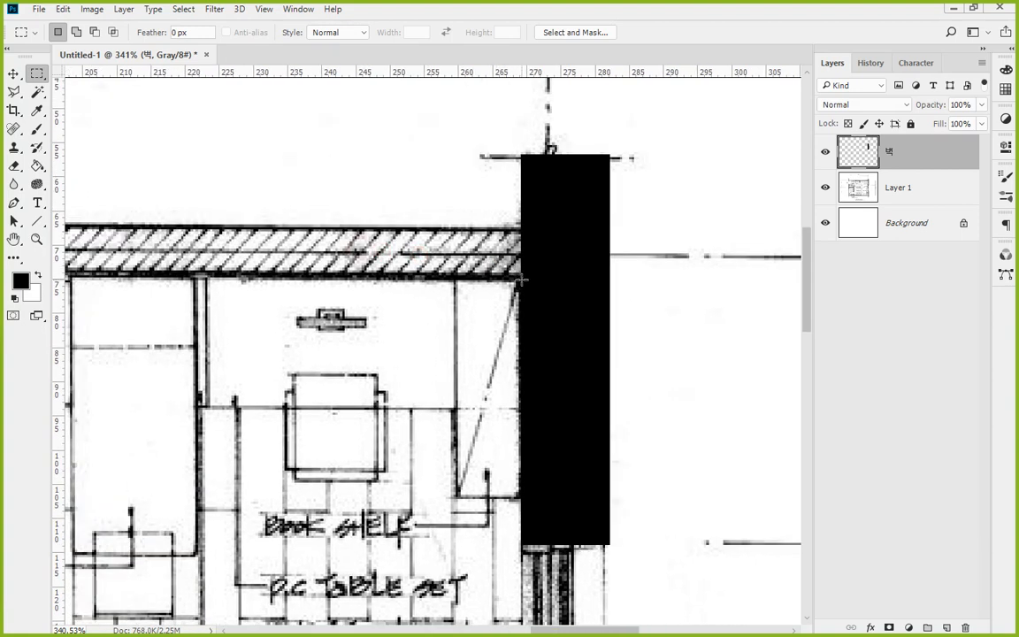
pyautogui.moveTo(521, 282)
pyautogui.mouseDown()
pyautogui.moveTo(415, 222)
pyautogui.moveTo(257, 221)
pyautogui.mouseUp()
pyautogui.hotkey('alt', 'BackSpace')
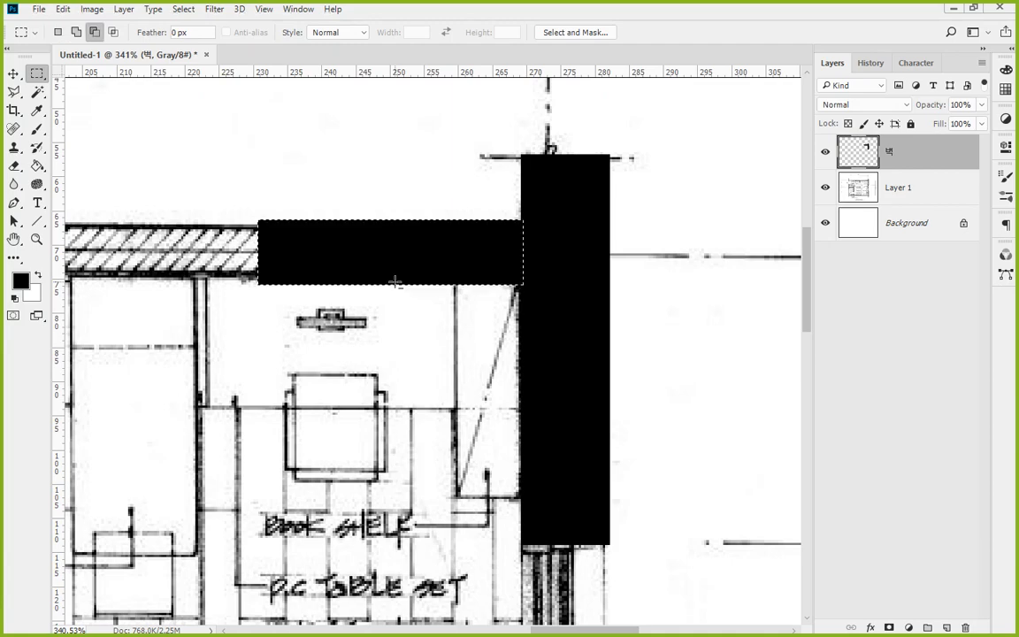
# - Try covering the rest of the top wall with repeated copies of its black segment, and revert the history to the last fill
pyautogui.hscroll(-5, 195, 153)
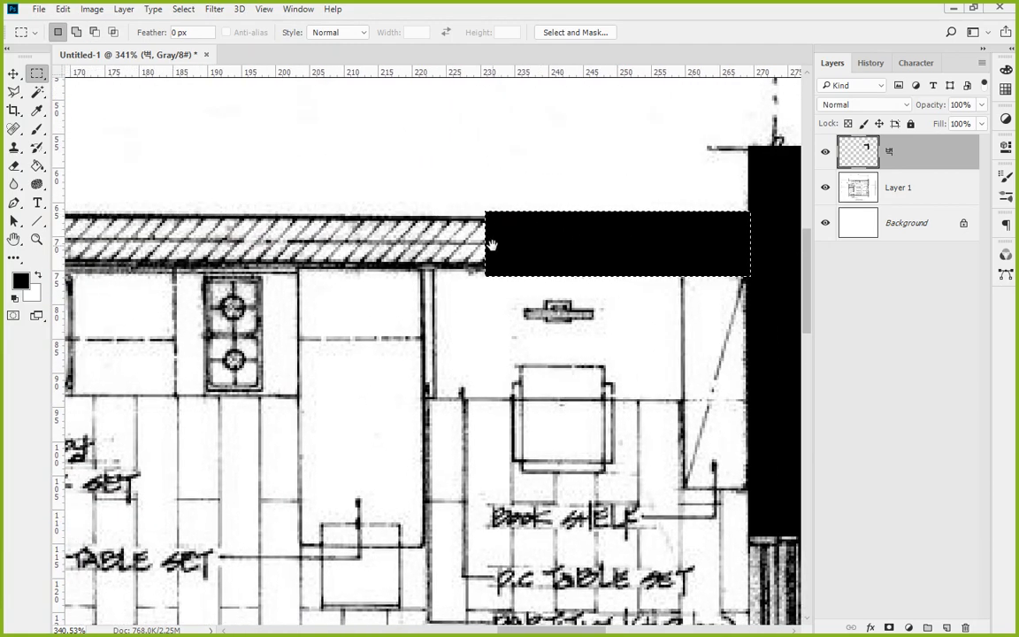
pyautogui.scroll(-5, 485, 302)
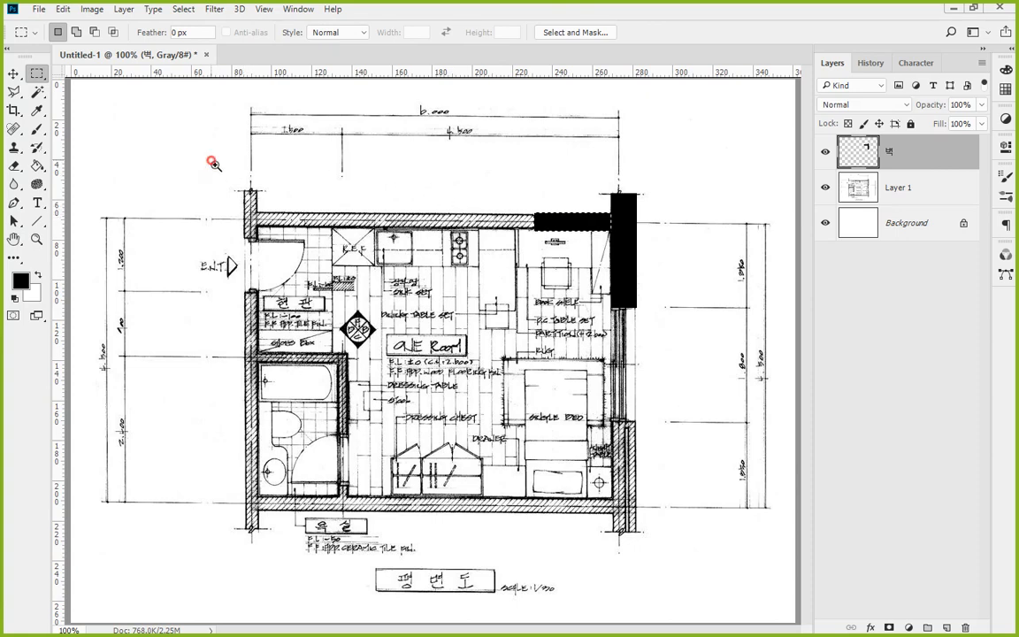
pyautogui.moveTo(211, 162); pyautogui.dragTo(638, 276)
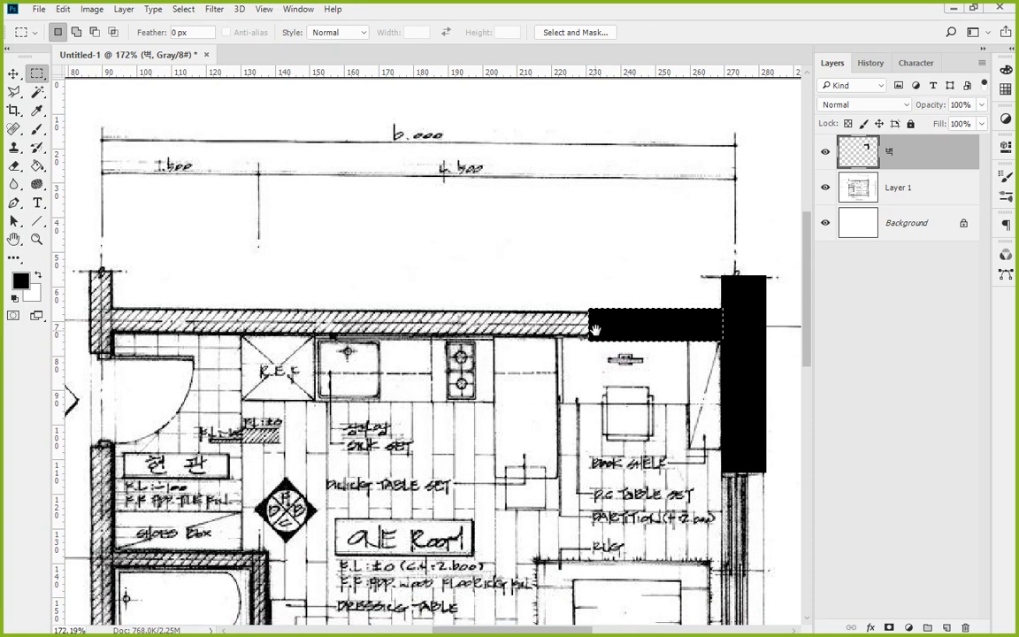
pyautogui.moveTo(581, 352)
pyautogui.mouseDown()
pyautogui.moveTo(590, 304)
pyautogui.moveTo(731, 314)
pyautogui.moveTo(729, 369)
pyautogui.moveTo(593, 358)
pyautogui.mouseUp()
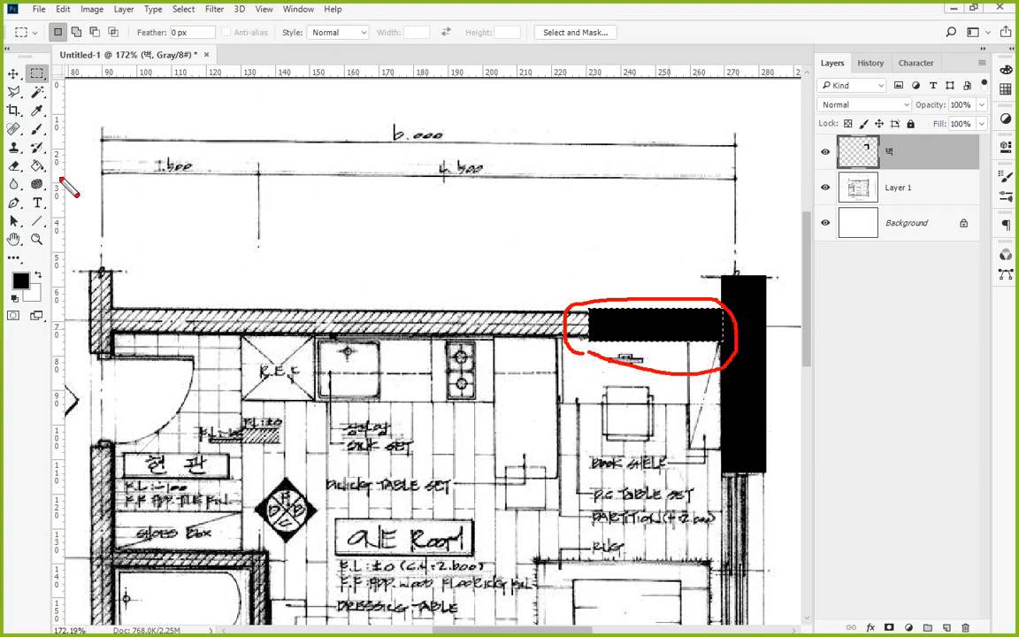
pyautogui.click(15, 74)
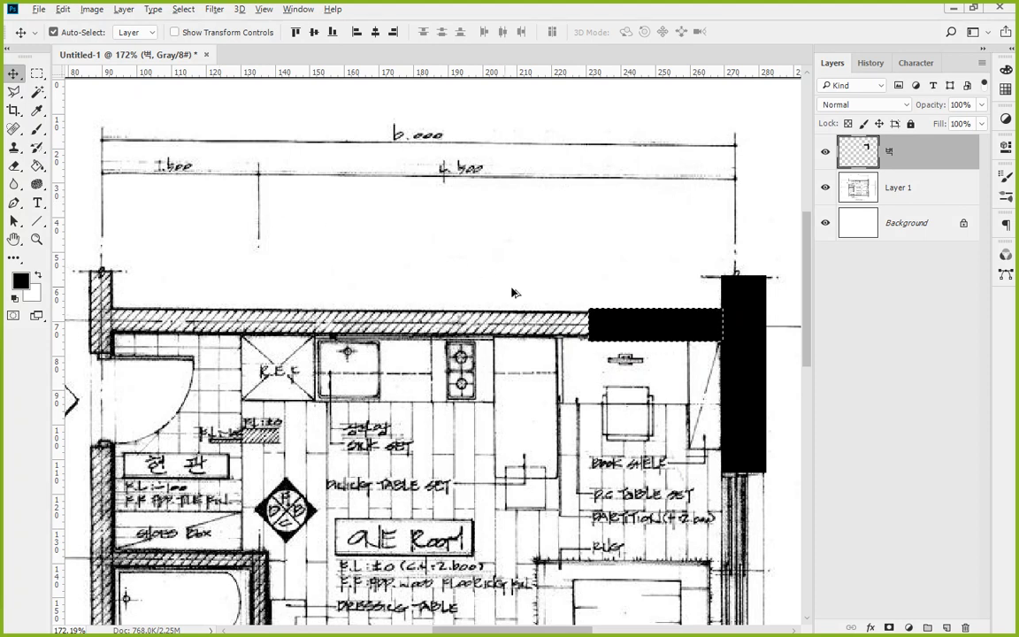
pyautogui.moveTo(621, 325); pyautogui.dragTo(203, 321)
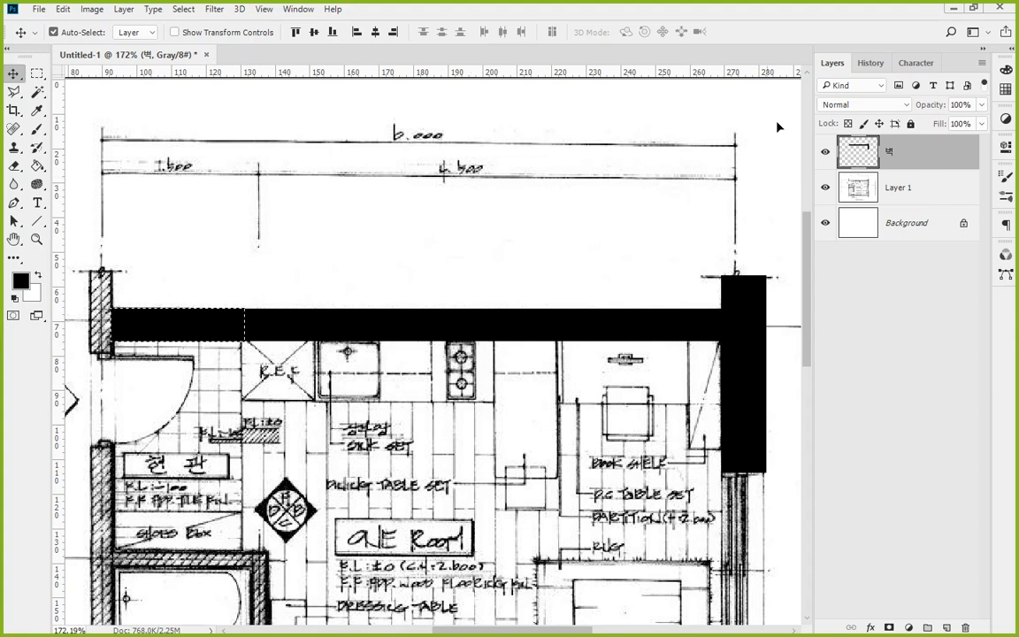
pyautogui.click(870, 62)
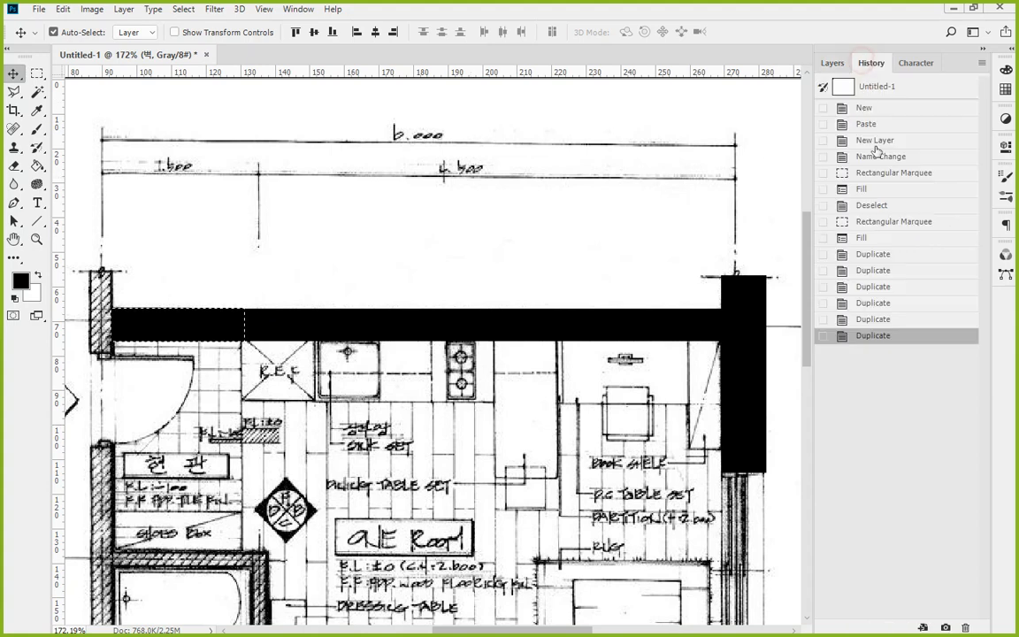
pyautogui.click(876, 238)
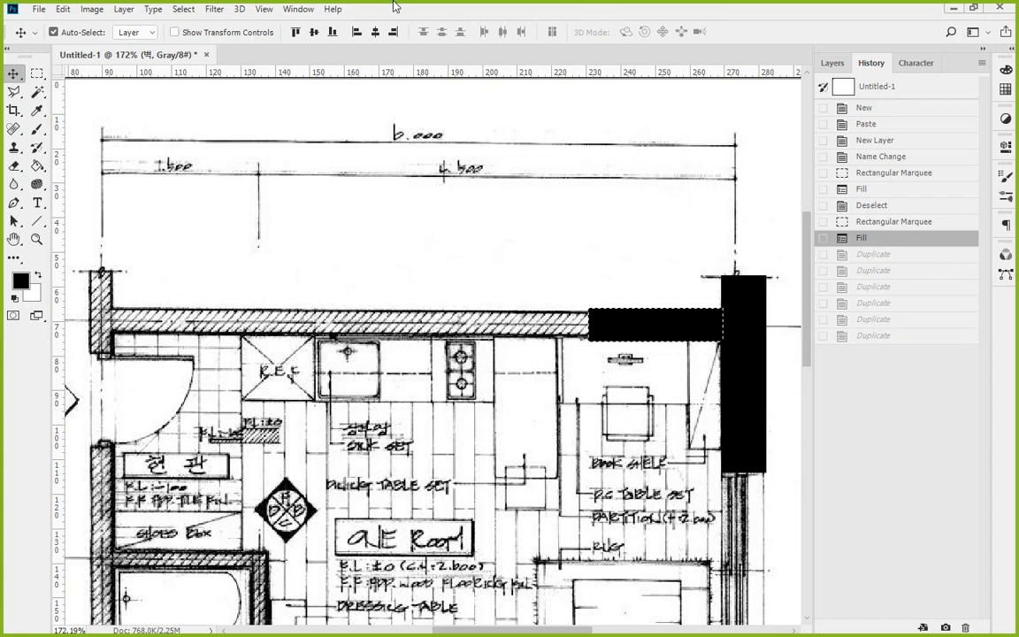
# - Stretch the top wall's black segment with Free Transform to about 455% width, extending it across to the plan's left wall
pyautogui.click(62, 9)
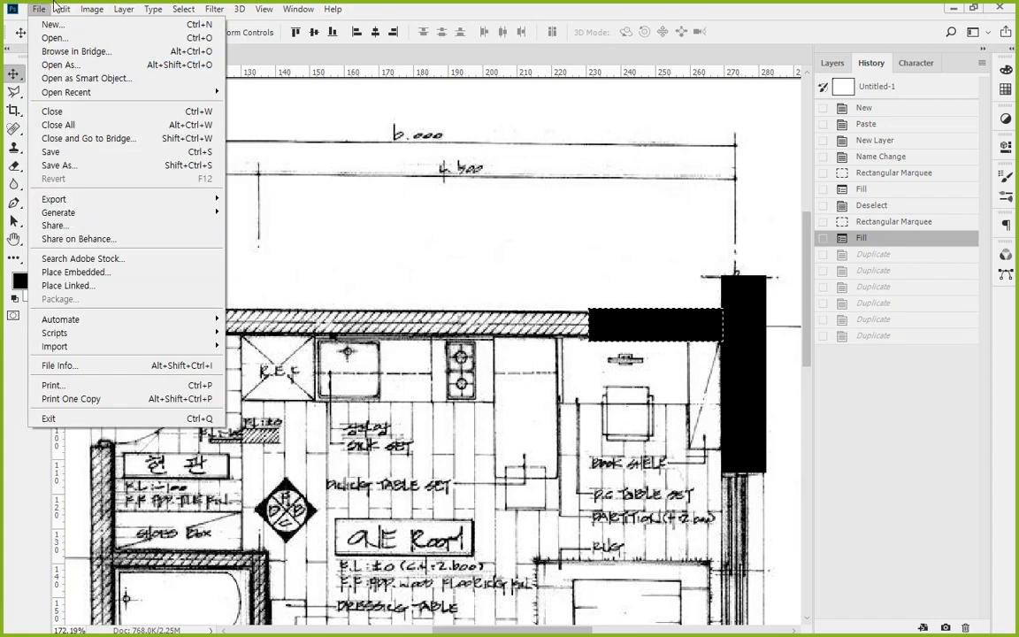
pyautogui.click(54, 8)
pyautogui.click(62, 9)
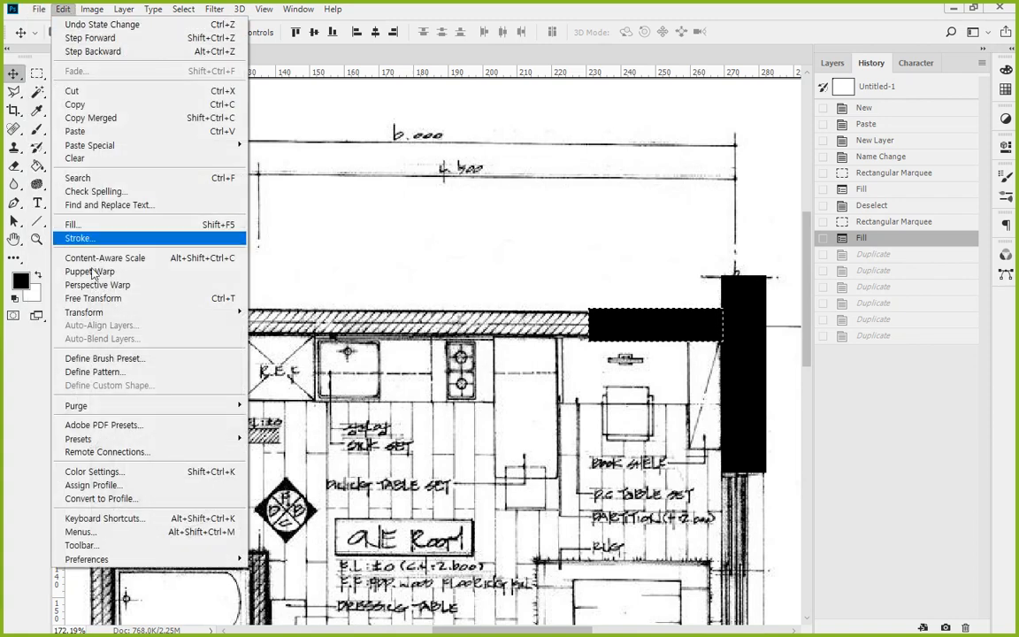
pyautogui.click(162, 307)
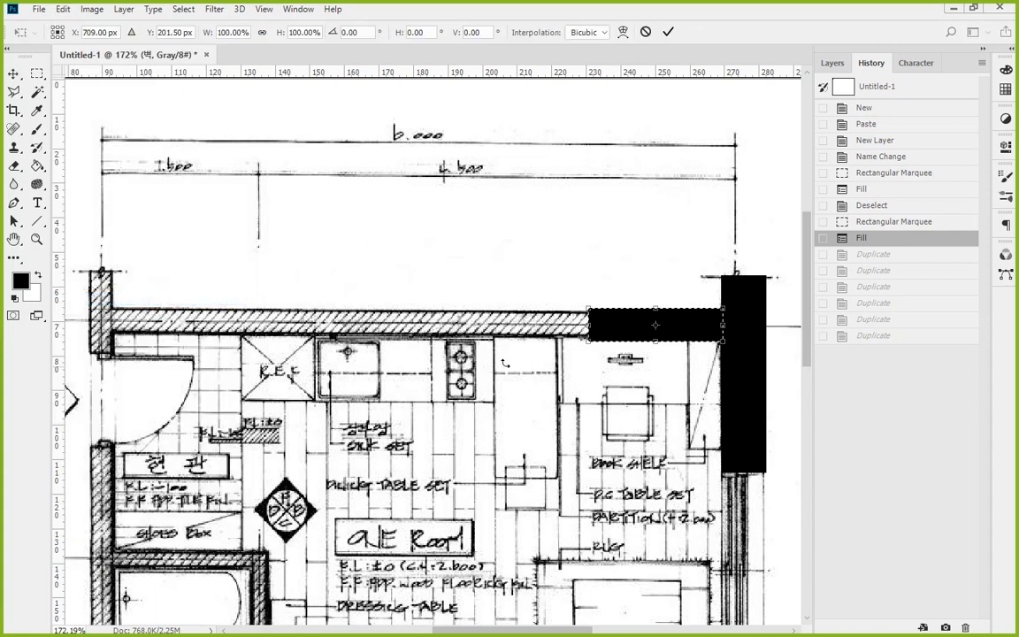
pyautogui.moveTo(588, 325); pyautogui.dragTo(110, 318)
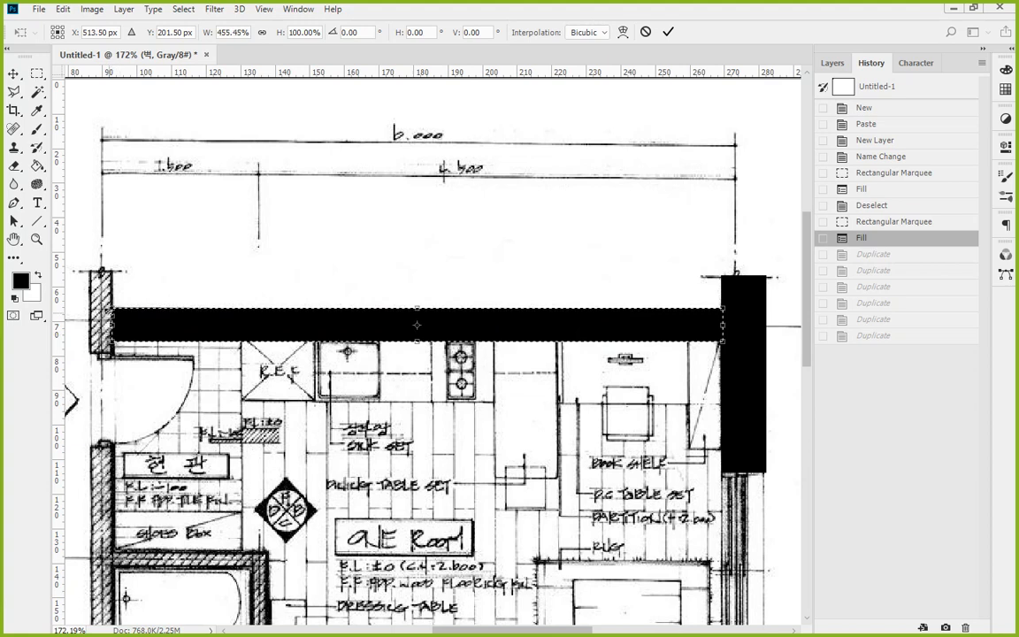
pyautogui.press('Return')
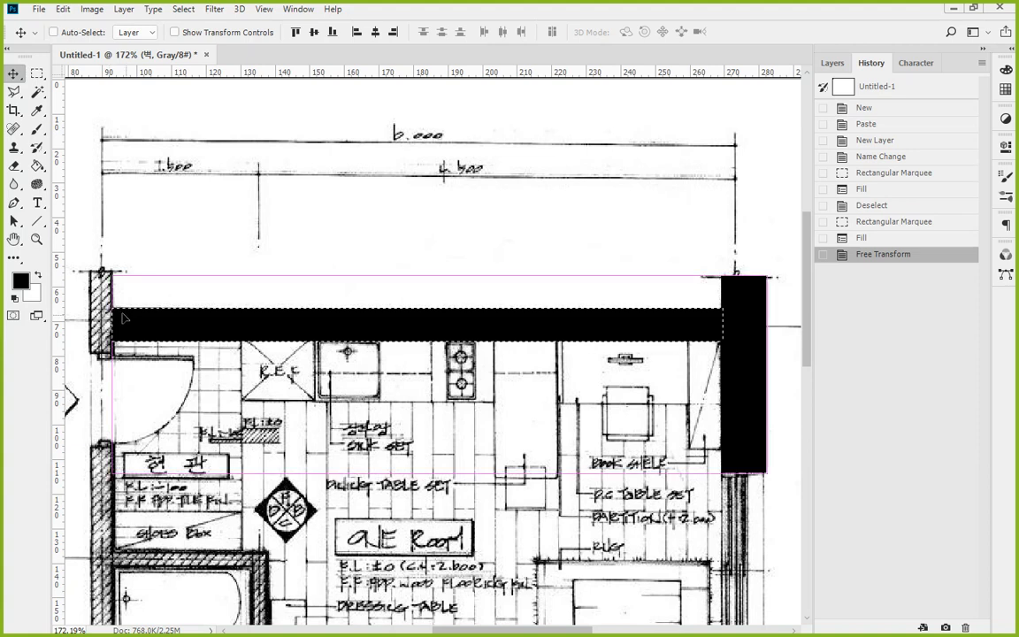
# - Deselect the top wall, then marquee-select the plan's left wall section above the entrance door and fill it with black
pyautogui.hotkey('ctrl', 'd')
pyautogui.moveTo(87, 267); pyautogui.dragTo(244, 273)
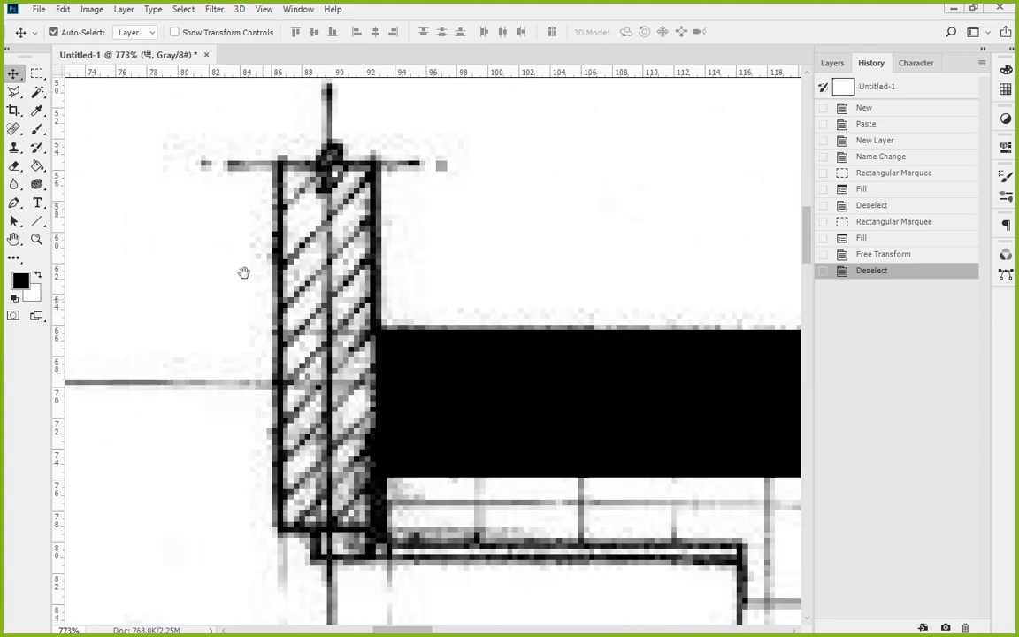
pyautogui.click(37, 73)
pyautogui.moveTo(268, 164); pyautogui.dragTo(383, 526)
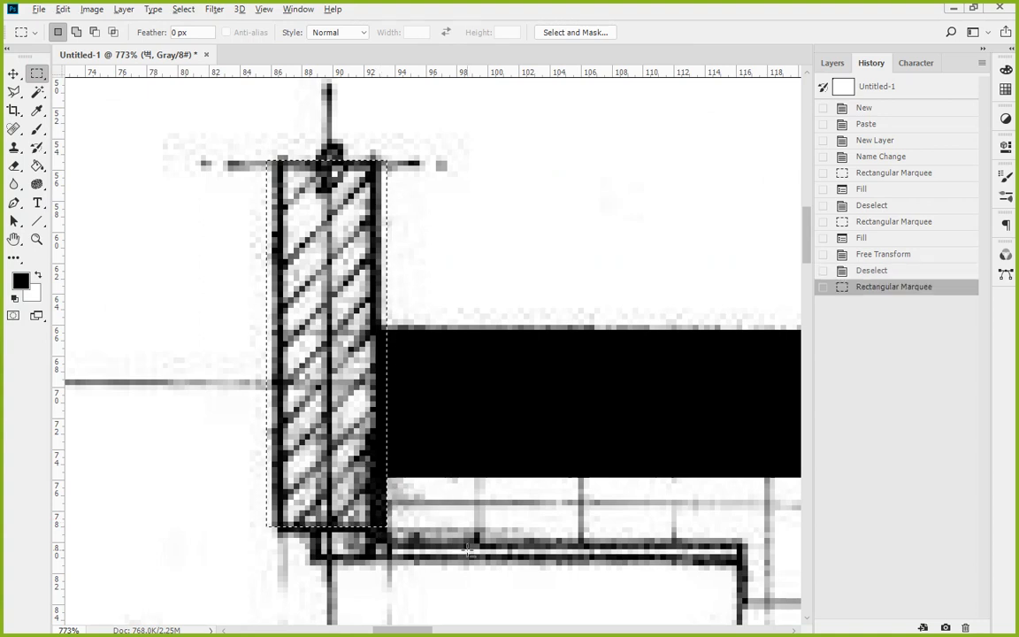
pyautogui.hotkey('alt', 'BackSpace')
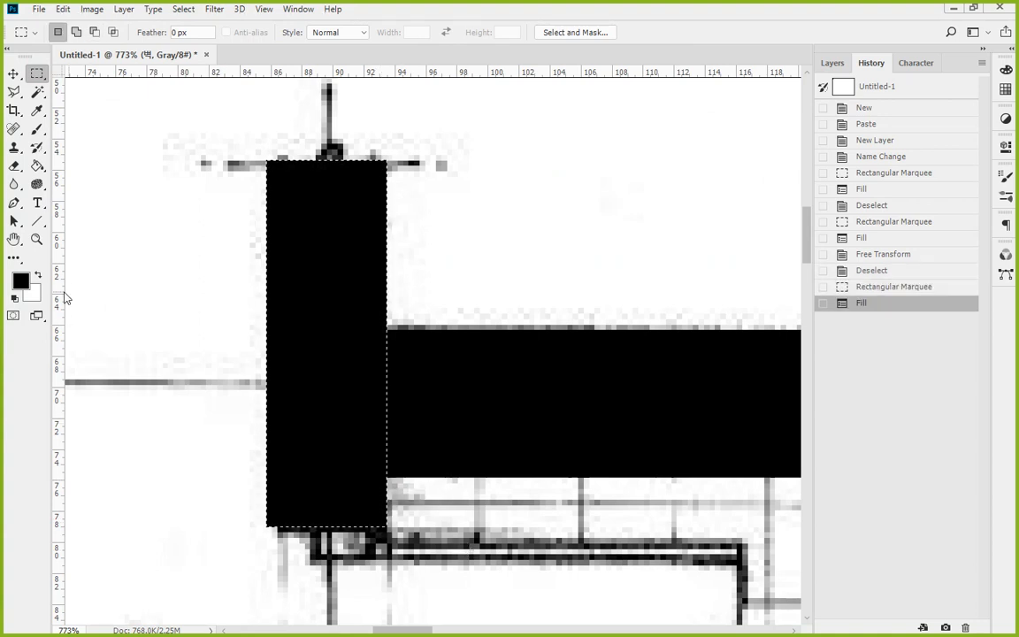
# - Duplicate the upper left wall's black segment straight down to the start of the wall below the entrance door
pyautogui.doubleClick(36, 237)
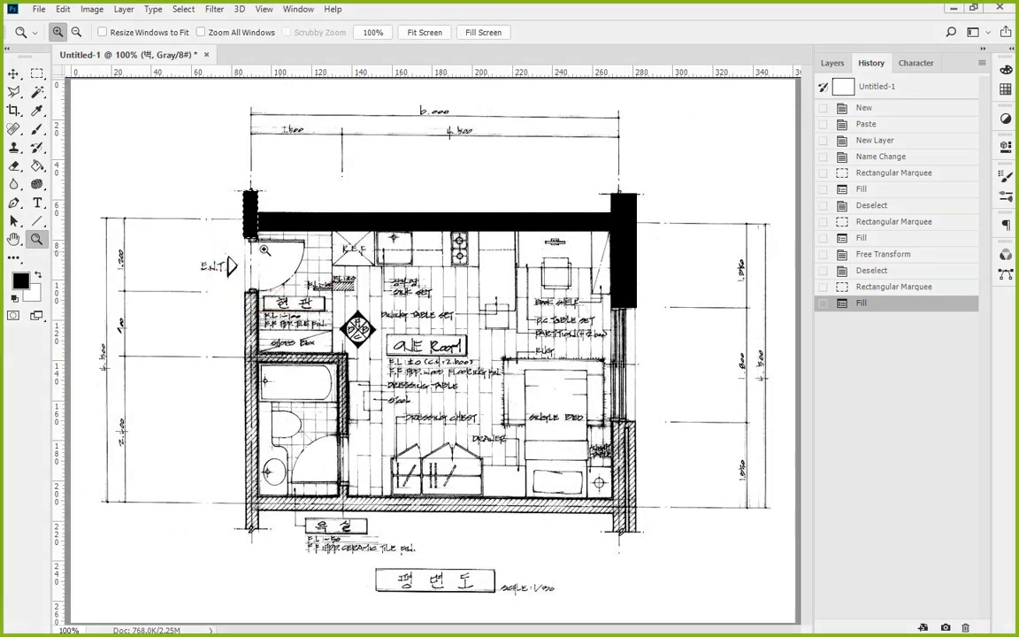
pyautogui.click(14, 76)
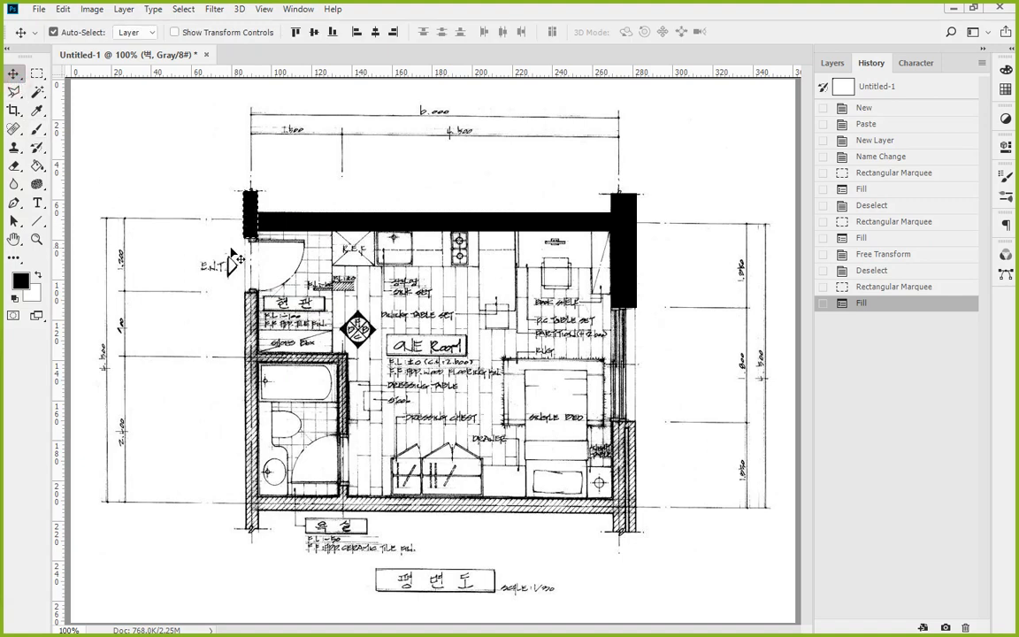
pyautogui.moveTo(251, 217); pyautogui.dragTo(252, 275)
pyautogui.moveTo(221, 228); pyautogui.dragTo(230, 281)
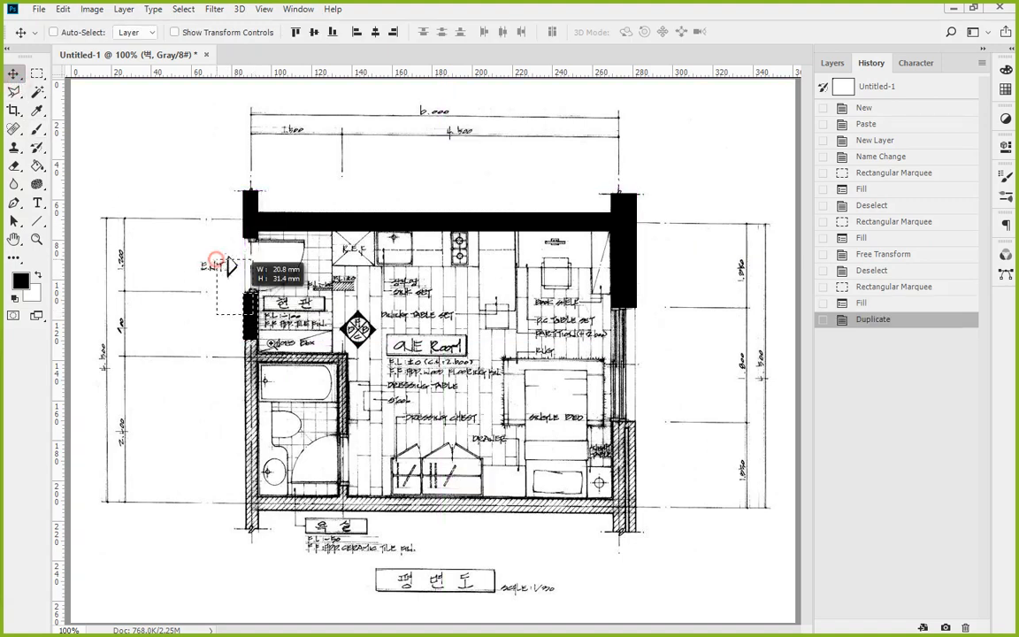
pyautogui.scroll(5, 212, 301)
pyautogui.moveTo(398, 314)
pyautogui.mouseDown()
pyautogui.moveTo(402, 383)
pyautogui.moveTo(412, 318)
pyautogui.mouseUp()
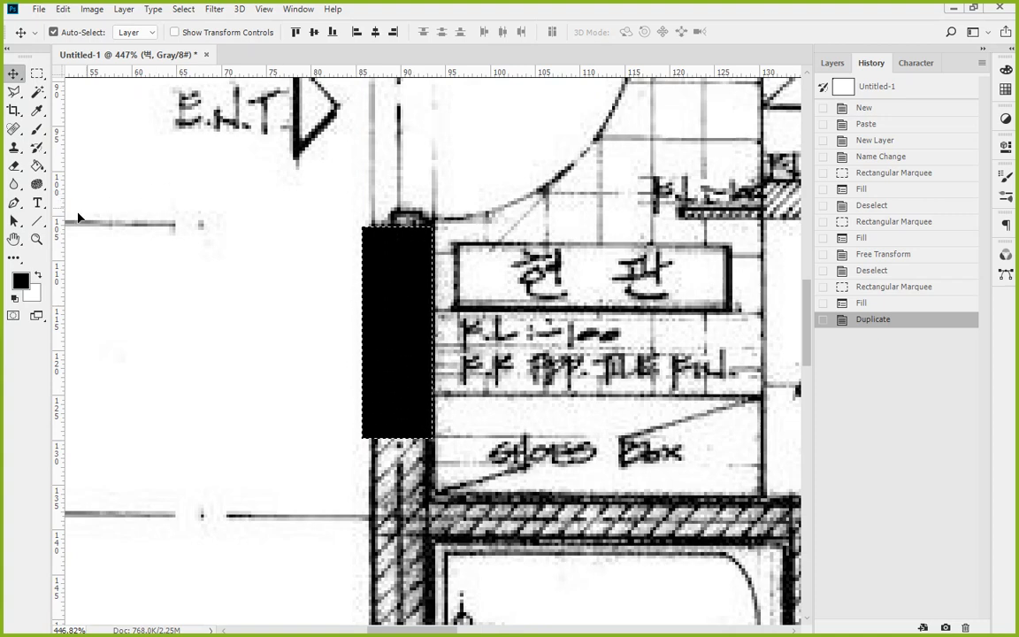
# - Stretch the copied left wall segment downward with Free Transform to 500% height, reaching the wall's lower end, and deselect it
pyautogui.doubleClick(36, 239)
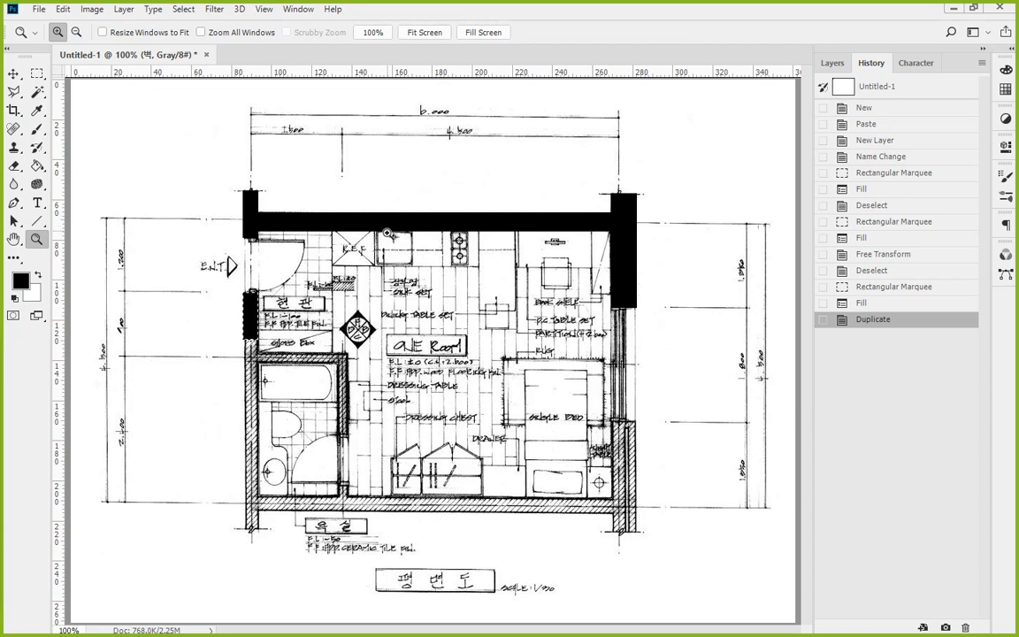
pyautogui.hotkey('ctrl', 't')
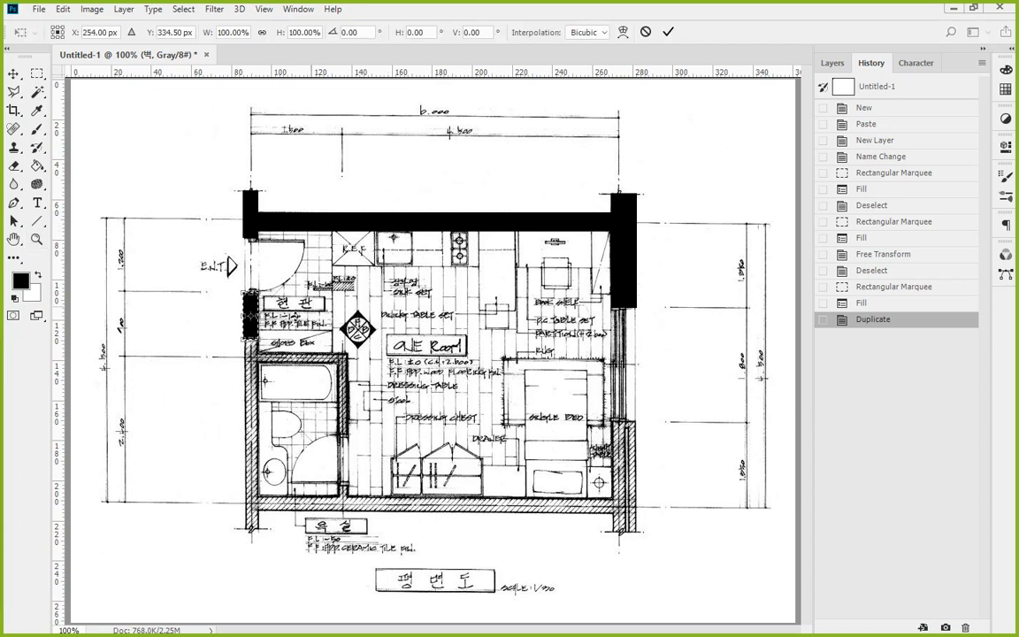
pyautogui.moveTo(251, 341); pyautogui.dragTo(252, 534)
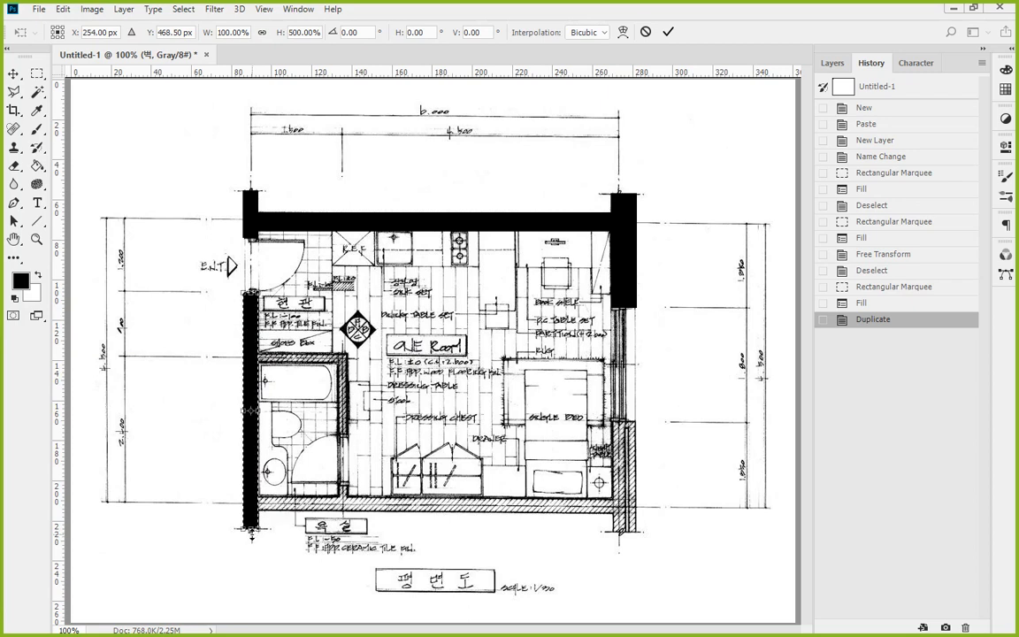
pyautogui.press('Return')
pyautogui.hotkey('ctrl', 'd')
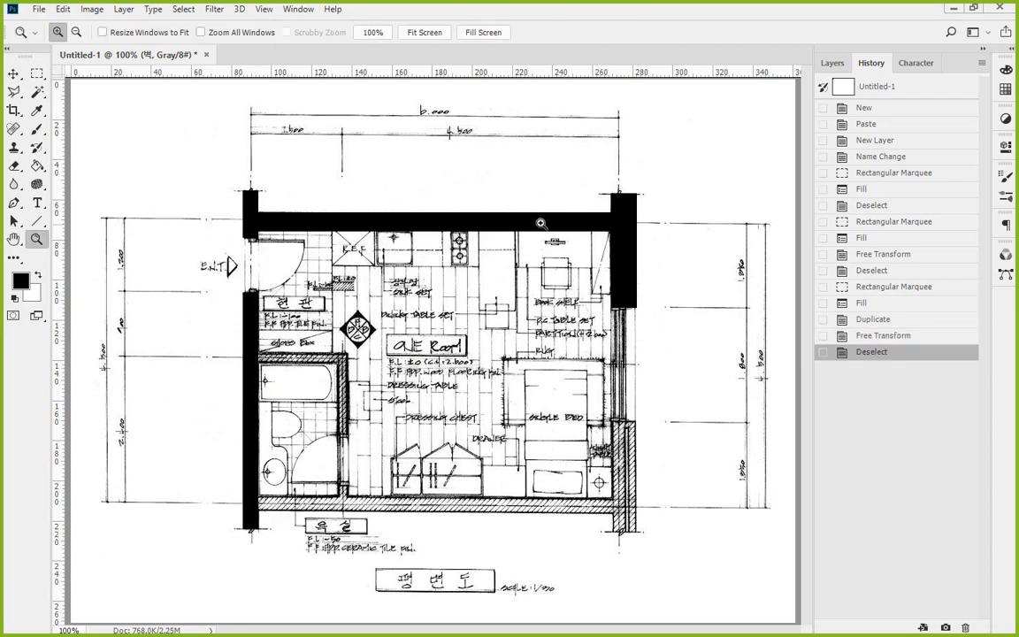
# - Marquee-select a portion of the right wall's black fill above the window and duplicate it to just below the window
pyautogui.moveTo(518, 188); pyautogui.dragTo(725, 520)
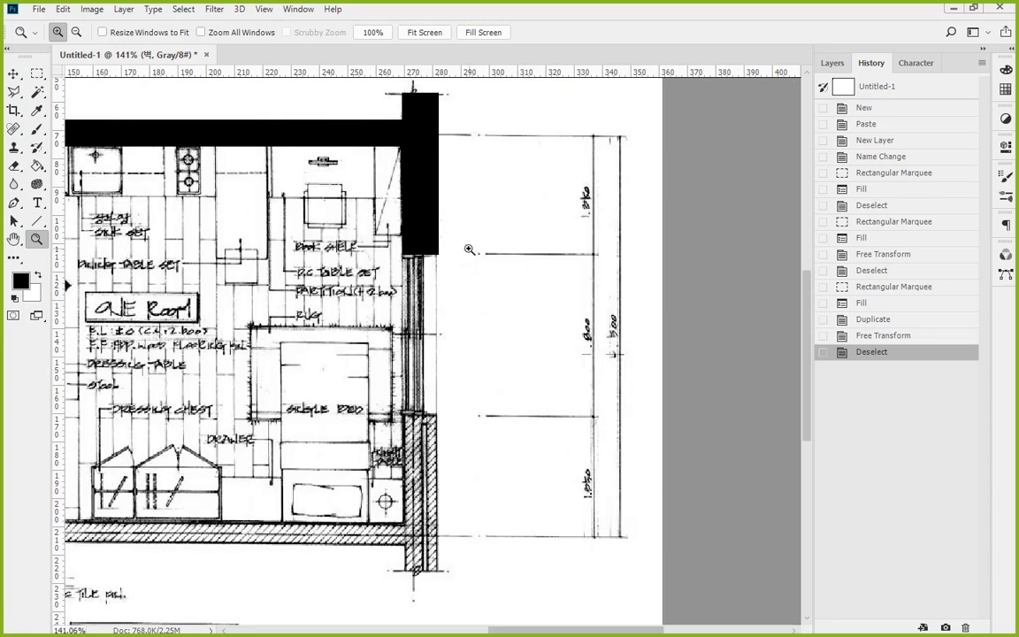
pyautogui.click(37, 74)
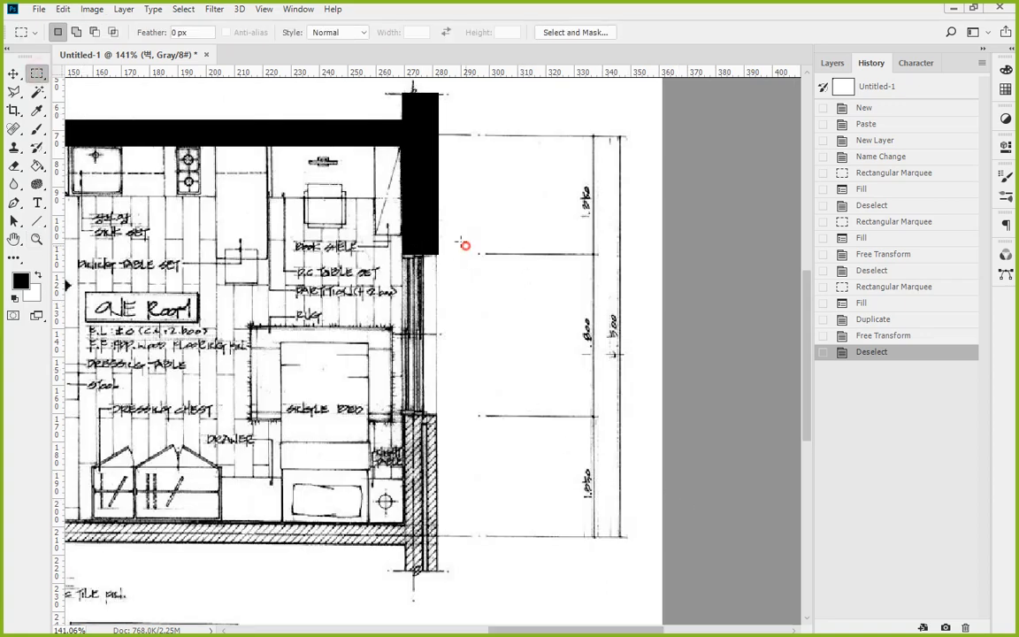
pyautogui.moveTo(465, 245); pyautogui.dragTo(368, 174)
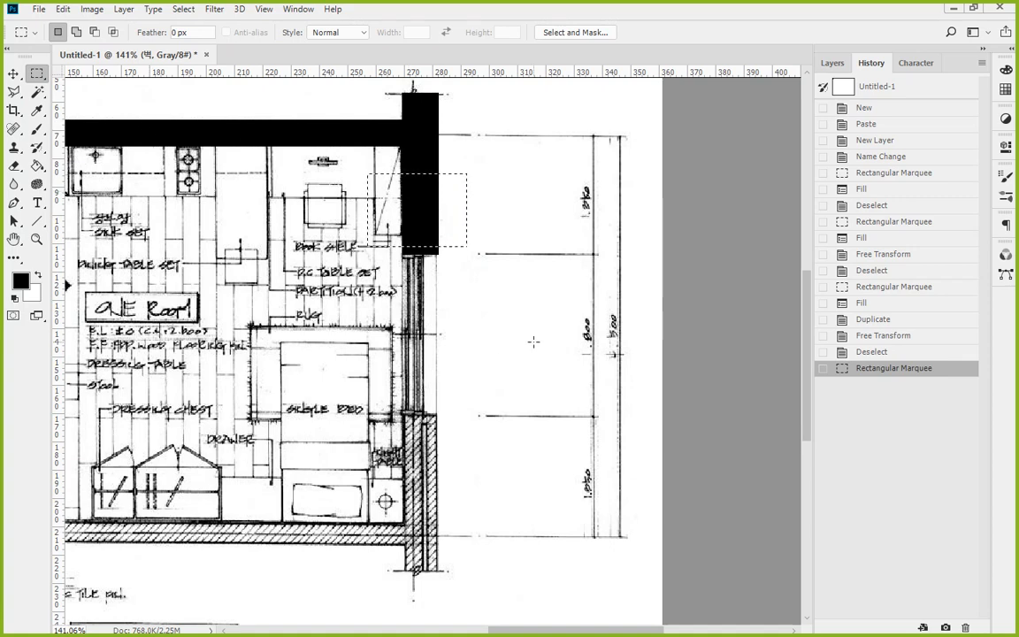
pyautogui.press('v')
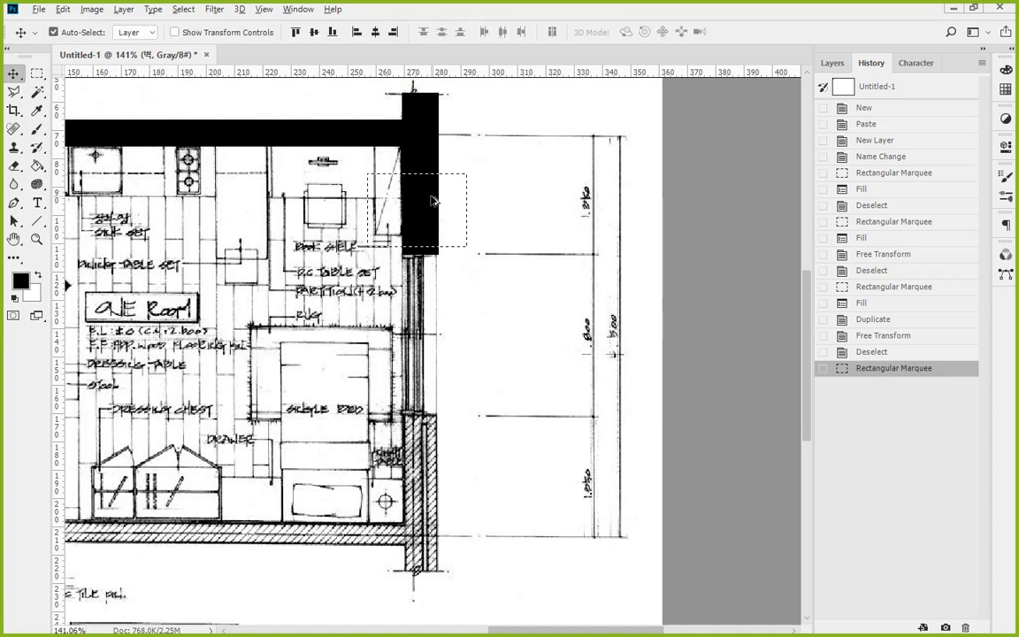
pyautogui.moveTo(428, 197); pyautogui.dragTo(426, 437)
# - Stretch the copied right wall segment downward with Free Transform to the wall's lower end and deselect it
pyautogui.hotkey('ctrl', 't')
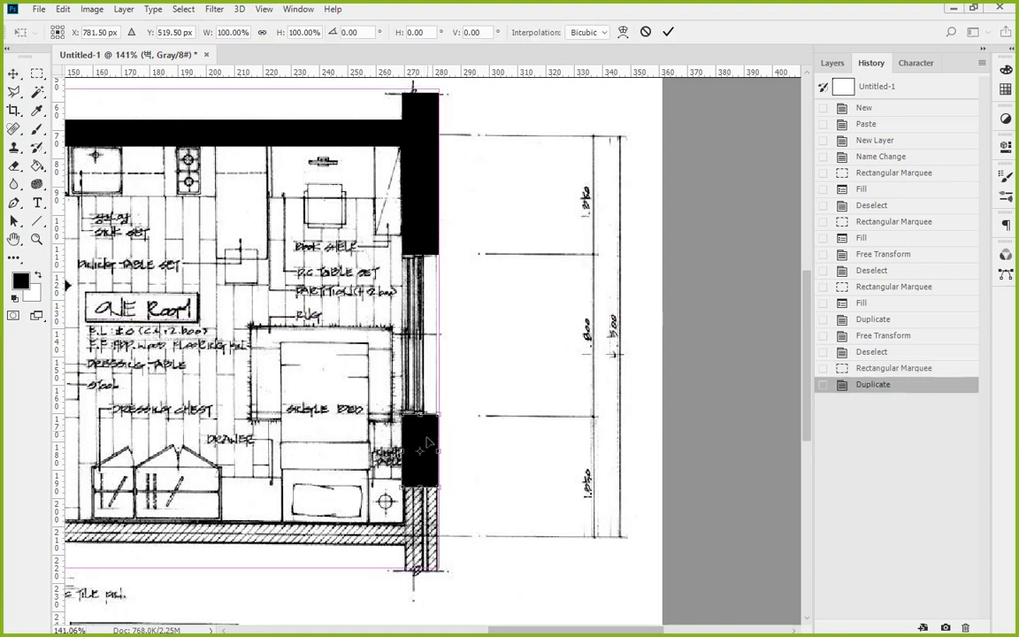
pyautogui.moveTo(425, 486); pyautogui.dragTo(431, 572)
pyautogui.press('Return')
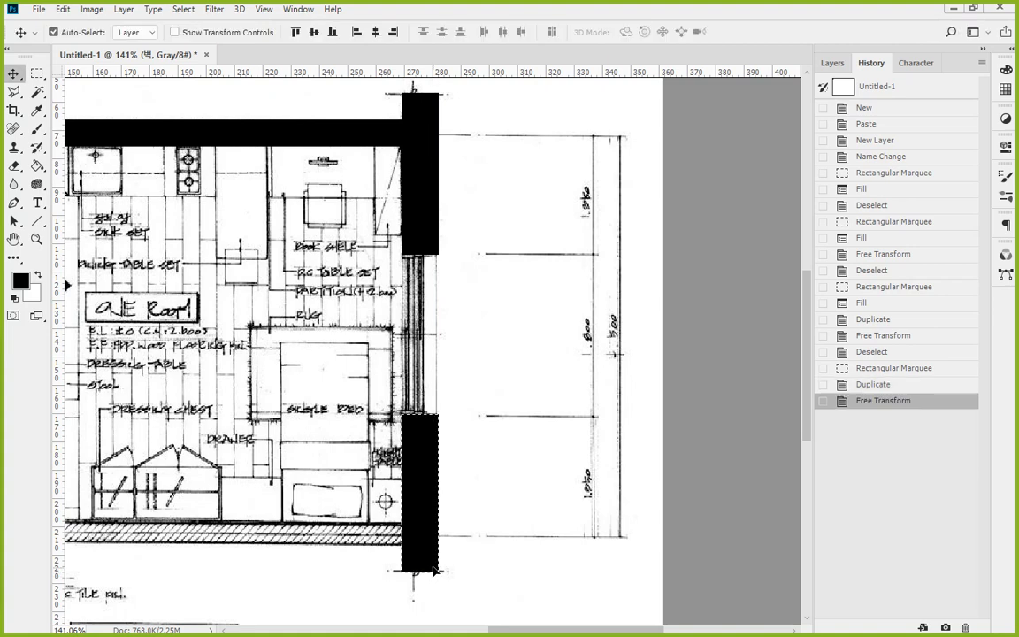
pyautogui.scroll(-3, 433, 571)
pyautogui.hotkey('ctrl', 'd')
# - Marquee-select the plan's hatched bottom wall between the left and right walls and fill it with black
pyautogui.hscroll(-5, 378, 519)
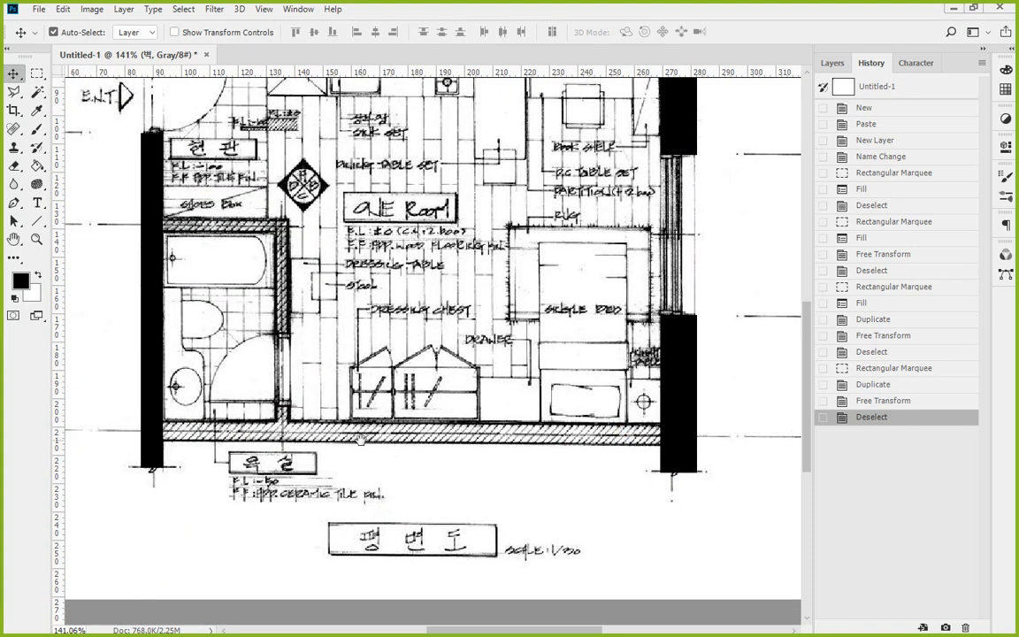
pyautogui.press('m')
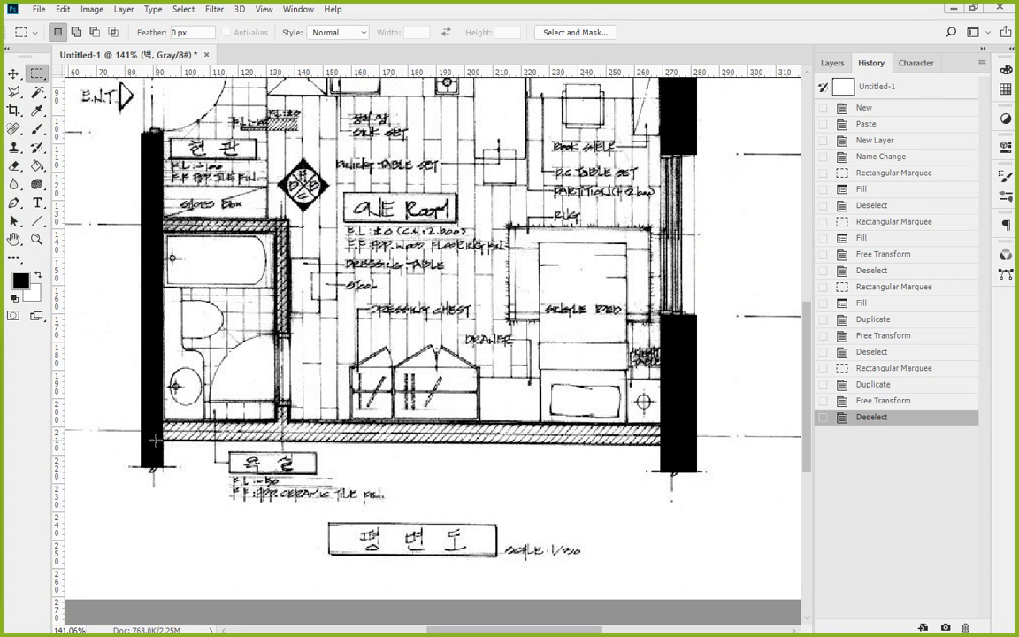
pyautogui.moveTo(155, 441); pyautogui.dragTo(672, 423)
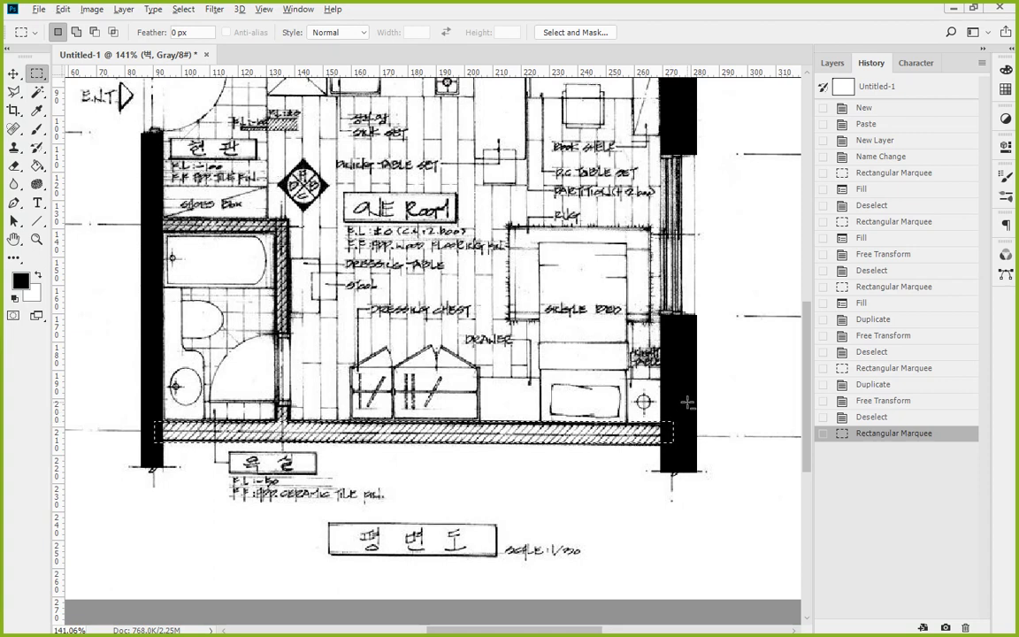
pyautogui.hotkey('alt', 'BackSpace')
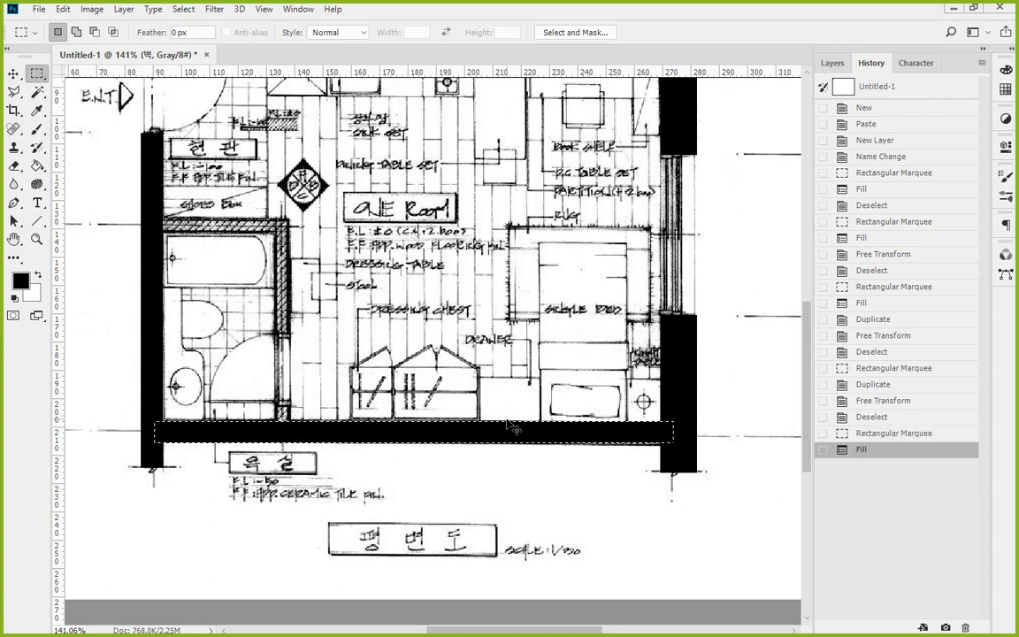
# - Thicken the bottom wall's black fill downward with Free Transform to about 109.5% height, and deselect it
pyautogui.hotkey('ctrl', 't')
pyautogui.moveTo(413, 442)
pyautogui.mouseDown()
pyautogui.moveTo(416, 451)
pyautogui.moveTo(416, 442)
pyautogui.mouseUp()
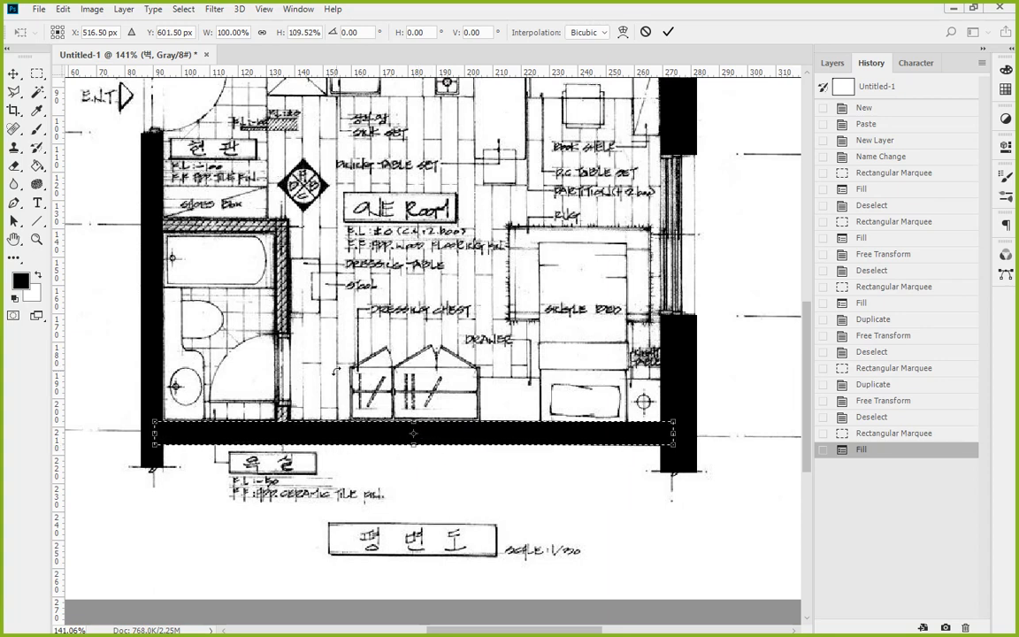
pyautogui.press('Return')
pyautogui.click(146, 188)
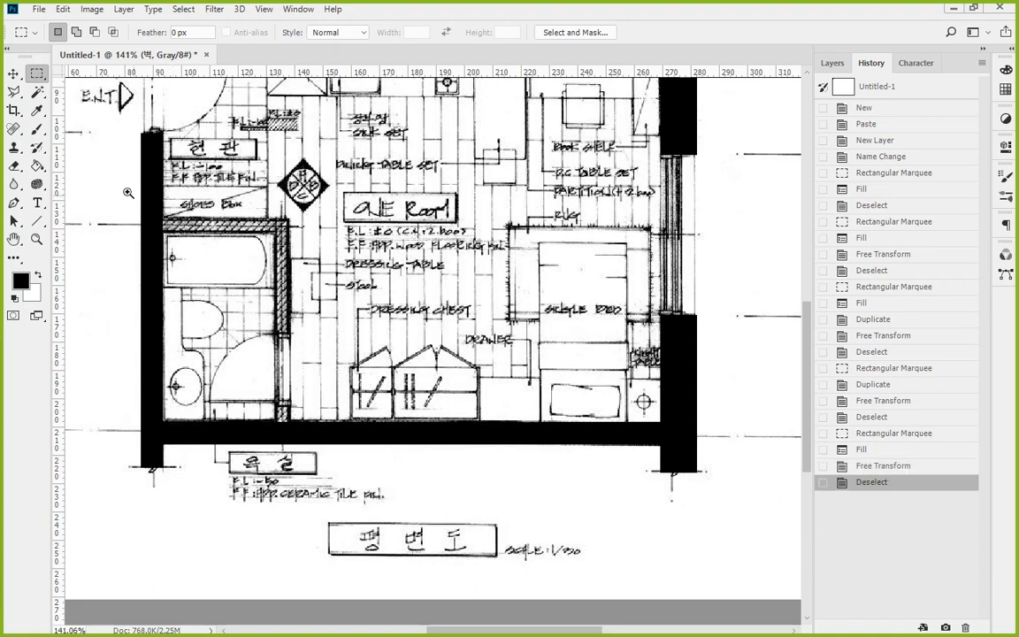
# - Marquee-select the bathroom's hatched horizontal wall above the bathtub, fill it with black, and deselect it
pyautogui.moveTo(123, 190); pyautogui.dragTo(324, 359)
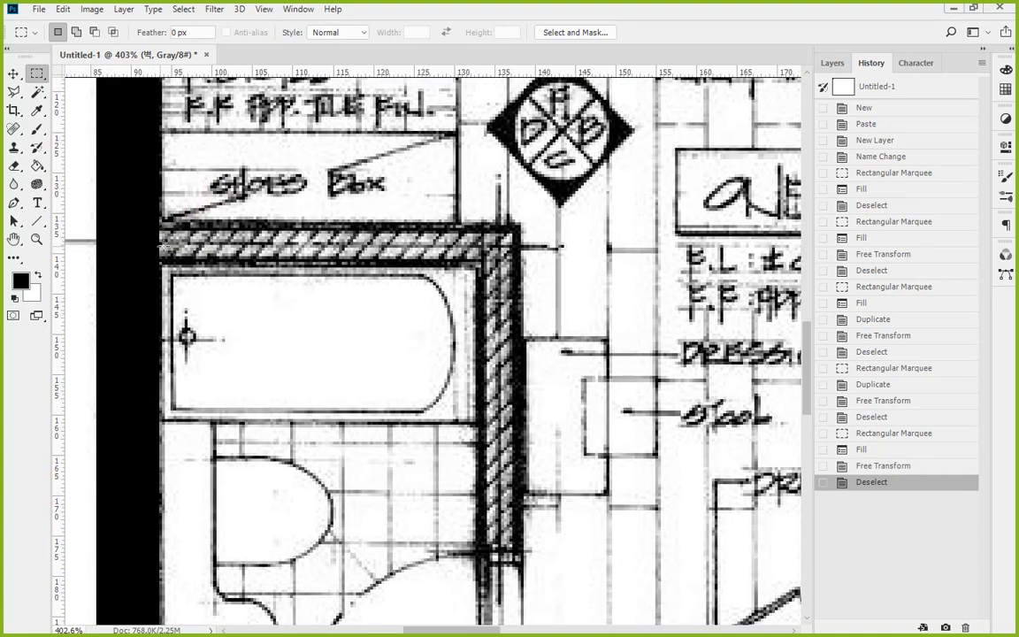
pyautogui.moveTo(154, 218); pyautogui.dragTo(522, 265)
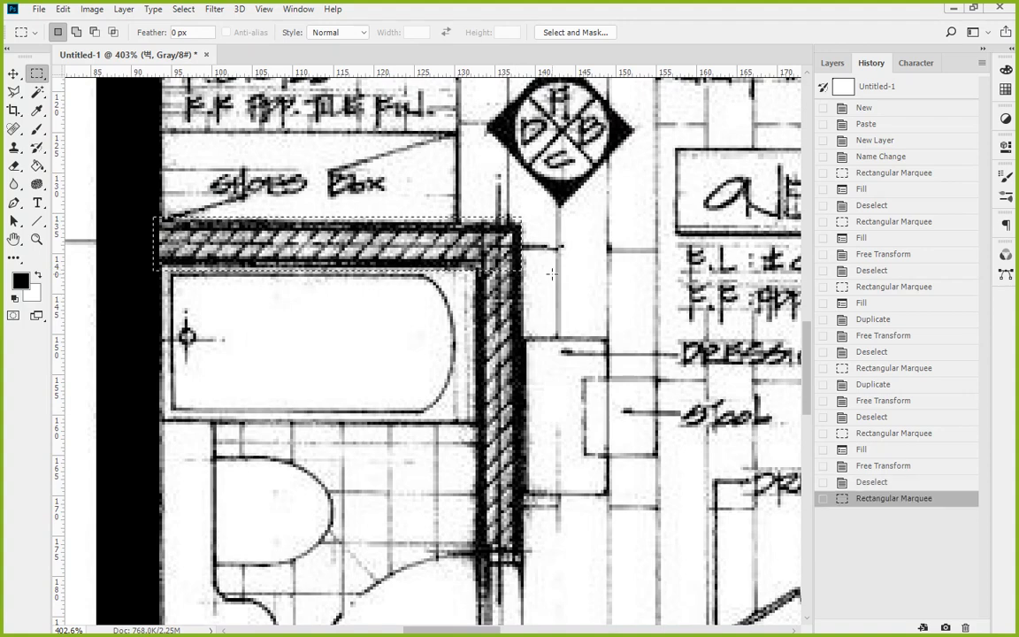
pyautogui.hotkey('alt', 'BackSpace')
pyautogui.moveTo(584, 413); pyautogui.dragTo(385, 287)
pyautogui.hotkey('ctrl', 'd')
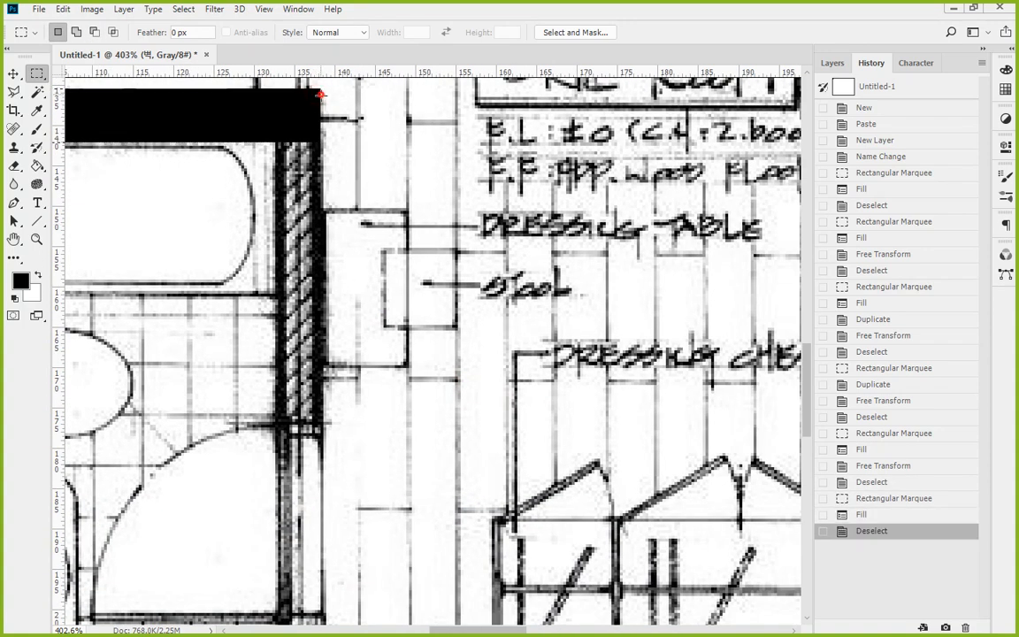
# - Marquee-select the bathroom's hatched vertical partition from the top corner down to the door opening and fill it with black
pyautogui.moveTo(320, 94); pyautogui.dragTo(268, 296)
pyautogui.hotkey('ctrl', 'd')
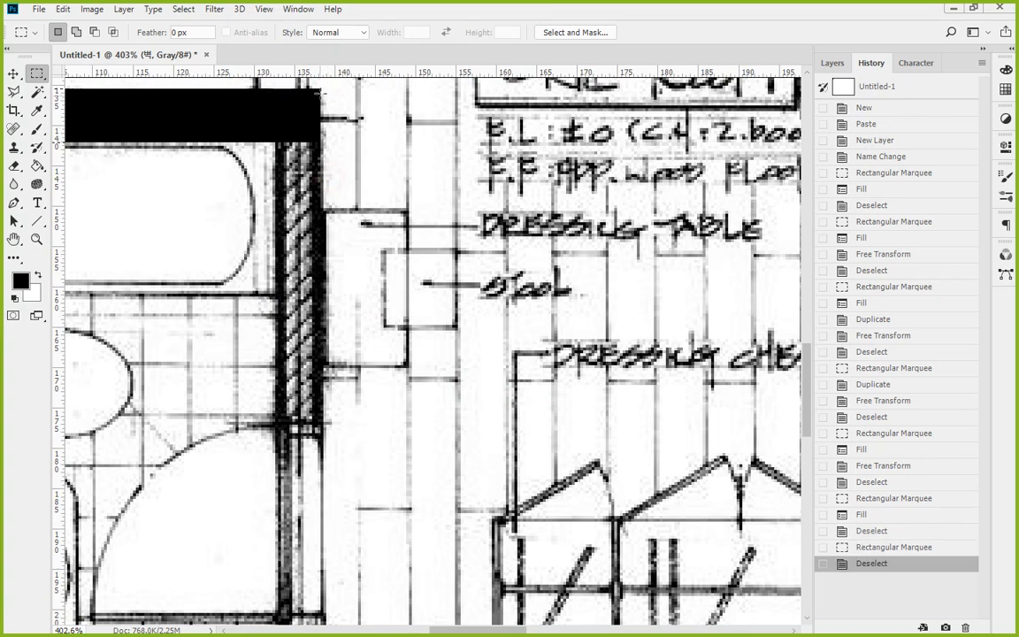
pyautogui.moveTo(320, 88); pyautogui.dragTo(276, 423)
pyautogui.hotkey('alt', 'BackSpace')
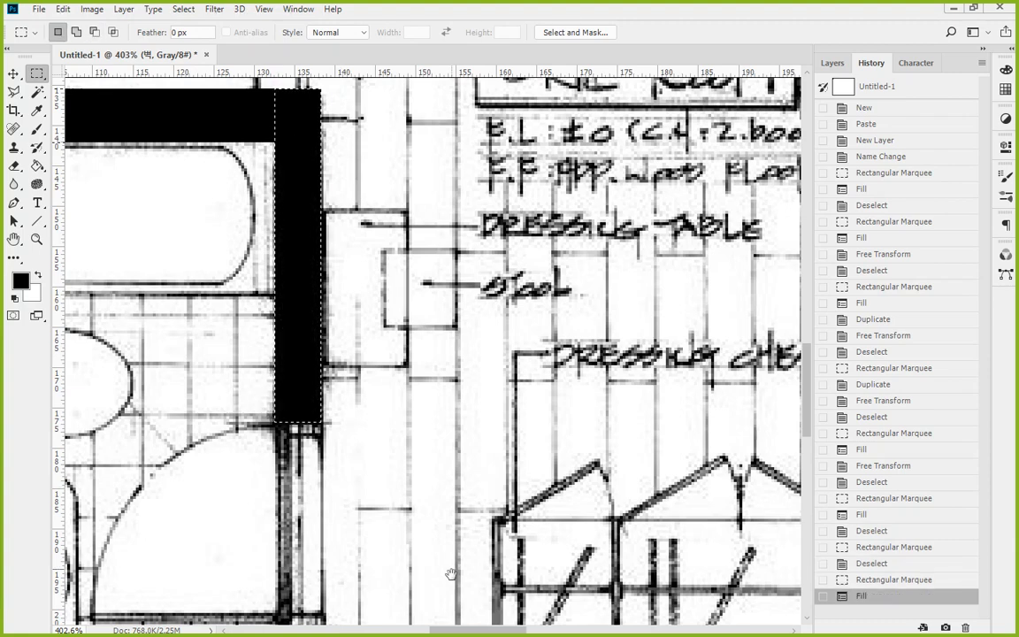
# - Marquee-select the lower end of the bathroom partition's black fill and duplicate it onto the wall stub below the door opening
pyautogui.scroll(-8, 451, 573)
pyautogui.scroll(1, 425, 510)
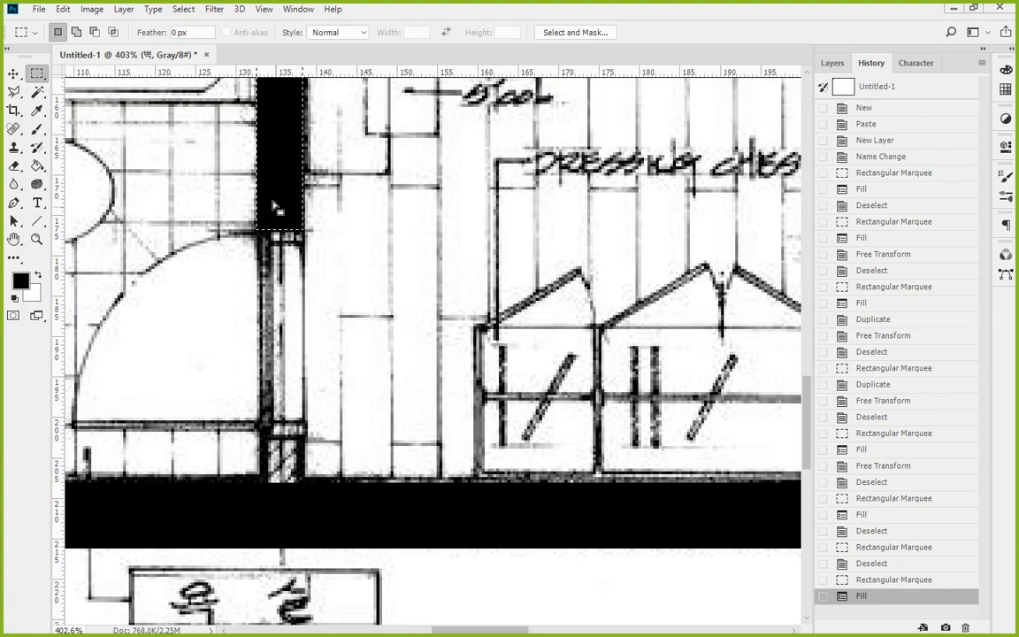
pyautogui.hotkey('ctrl', 'd')
pyautogui.moveTo(234, 188); pyautogui.dragTo(296, 472)
pyautogui.press('v')
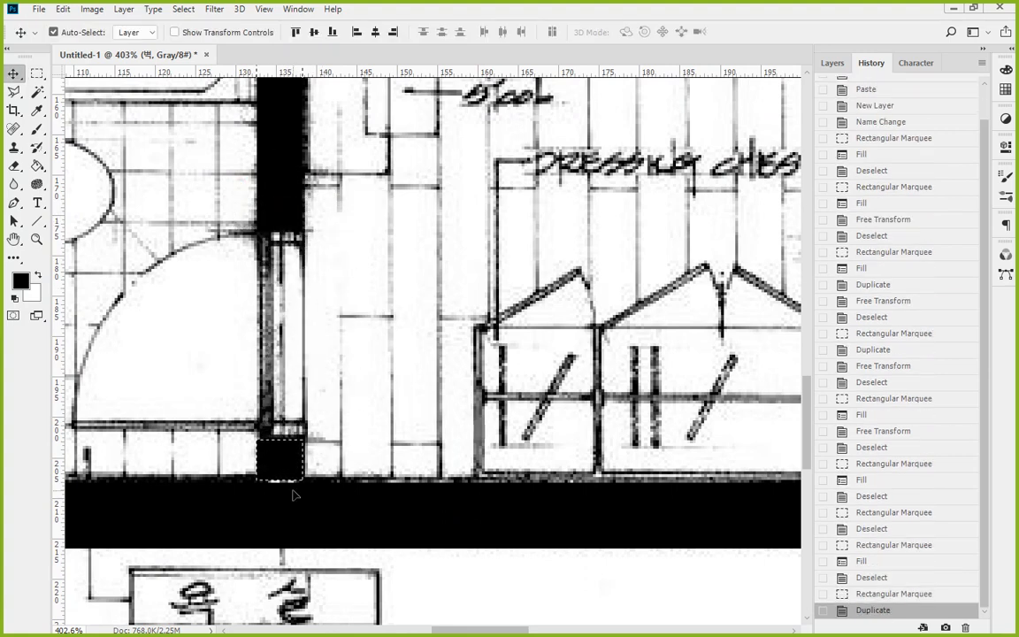
# - Extend the black wall stub slightly downward with Free Transform so it overlaps the bottom wall, and deselect it
pyautogui.hotkey('ctrl', 't')
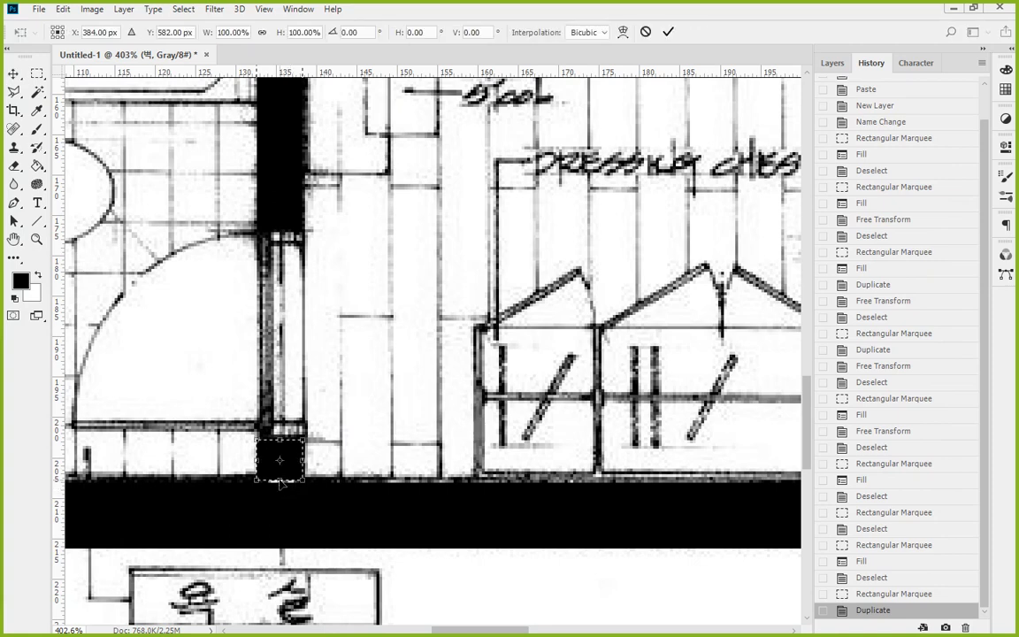
pyautogui.moveTo(279, 482); pyautogui.dragTo(280, 491)
pyautogui.press('Return')
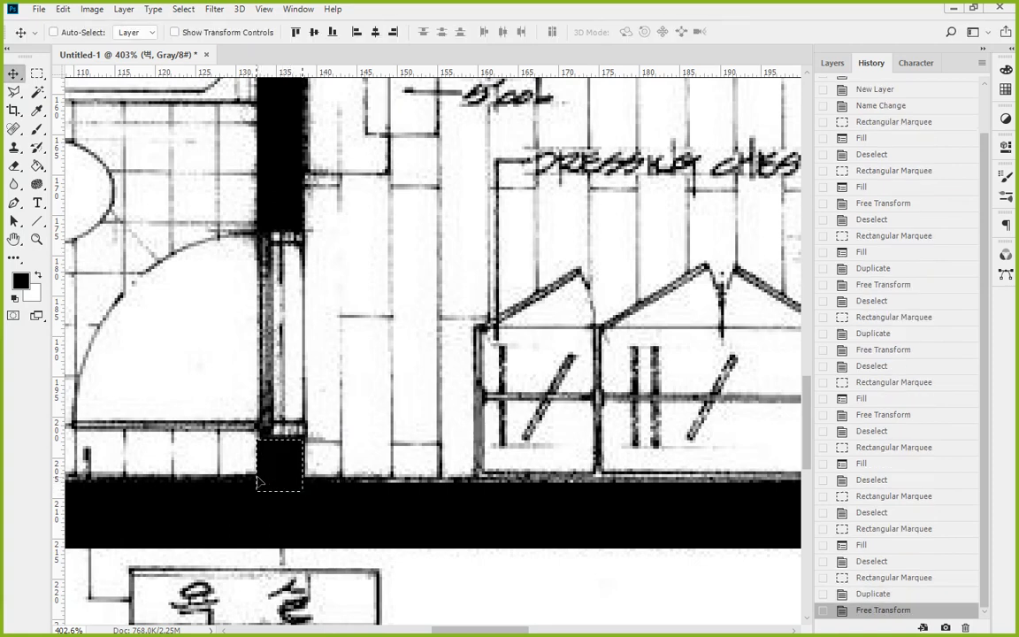
pyautogui.hotkey('ctrl', 'd')
pyautogui.doubleClick(36, 238)
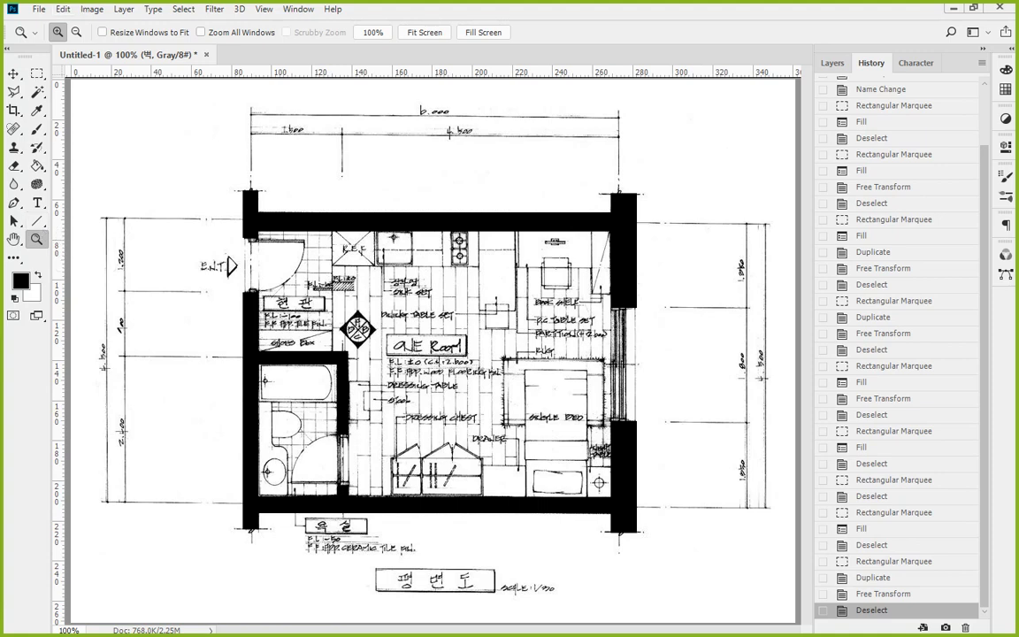
pyautogui.click(832, 63)
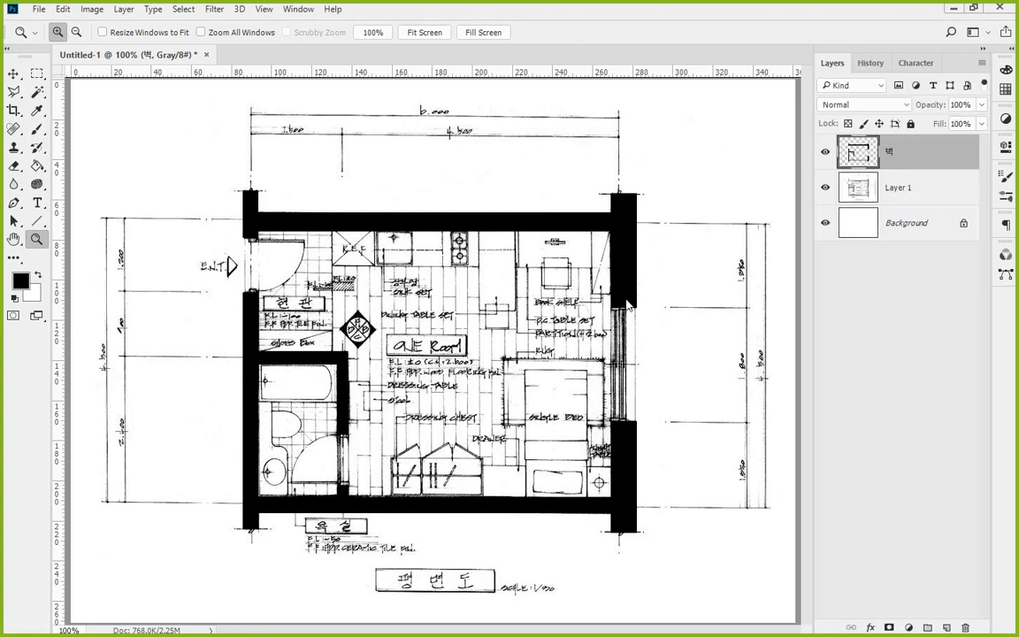
pyautogui.moveTo(259, 321)
pyautogui.mouseDown()
pyautogui.moveTo(275, 239)
pyautogui.moveTo(309, 312)
pyautogui.mouseUp()
pyautogui.moveTo(329, 420); pyautogui.dragTo(342, 443)
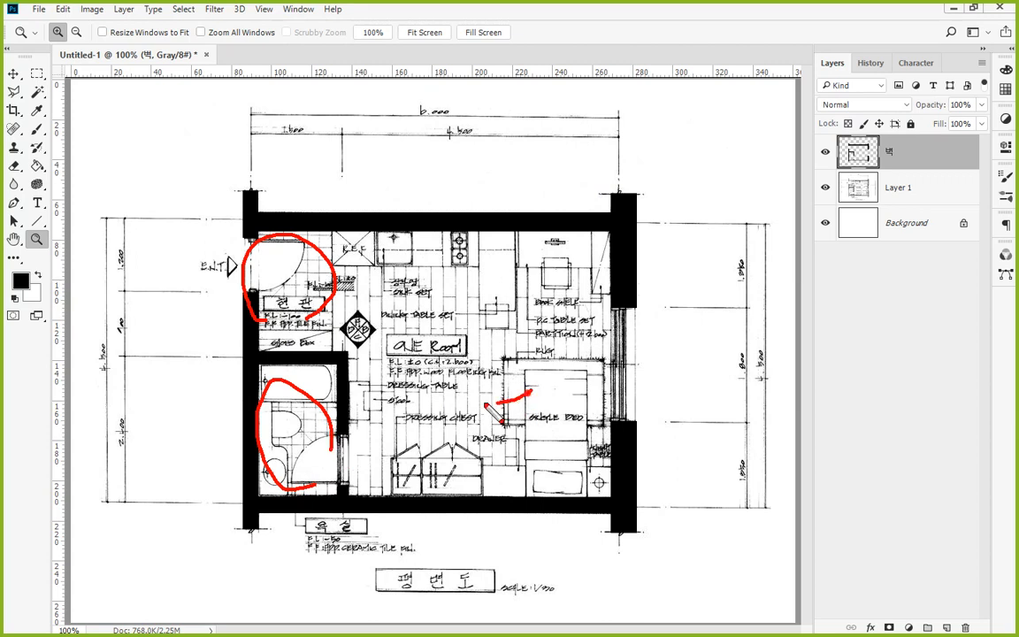
pyautogui.moveTo(447, 358); pyautogui.dragTo(528, 389)
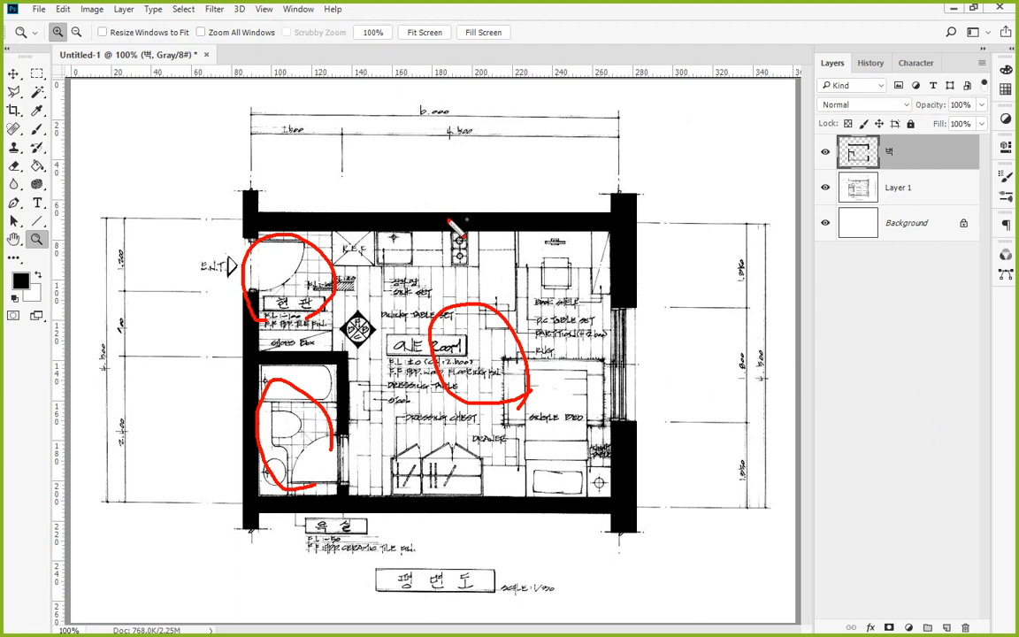
pyautogui.moveTo(429, 228); pyautogui.dragTo(359, 305)
pyautogui.moveTo(474, 241); pyautogui.dragTo(376, 390)
pyautogui.moveTo(578, 278); pyautogui.dragTo(474, 457)
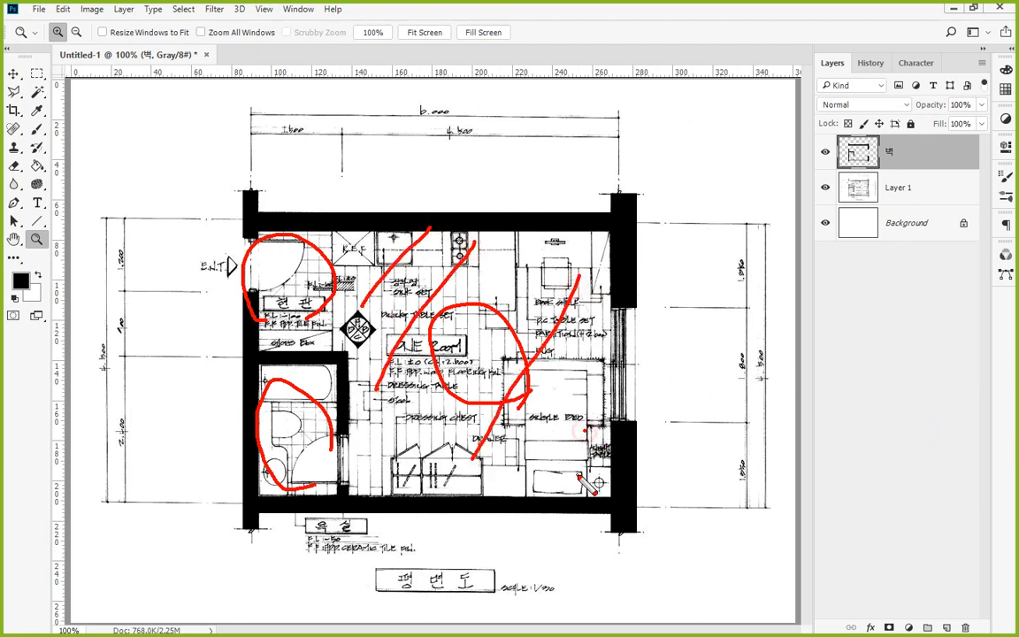
pyautogui.moveTo(530, 389); pyautogui.dragTo(584, 478)
pyautogui.moveTo(566, 283); pyautogui.dragTo(611, 269)
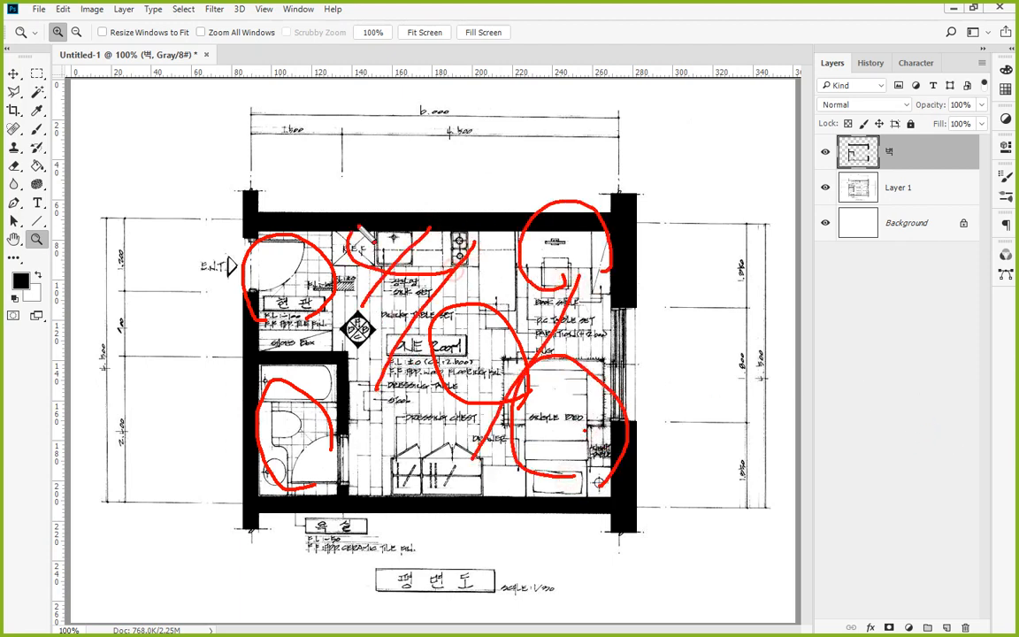
pyautogui.moveTo(363, 237); pyautogui.dragTo(420, 265)
pyautogui.moveTo(428, 428)
pyautogui.mouseDown()
pyautogui.moveTo(464, 516)
pyautogui.moveTo(433, 424)
pyautogui.mouseUp()
pyautogui.moveTo(265, 478); pyautogui.dragTo(281, 376)
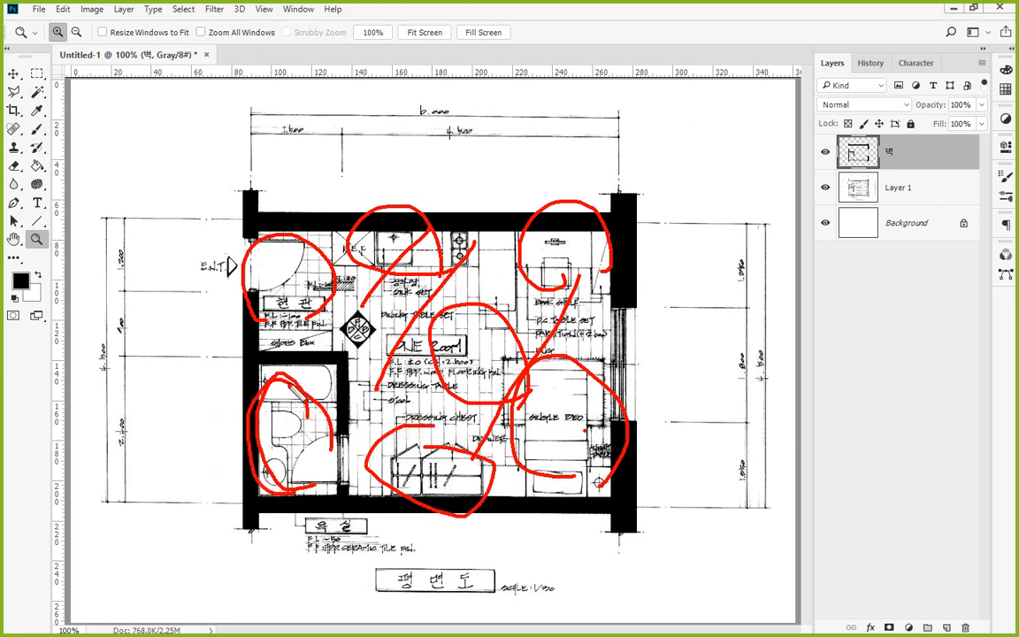
pyautogui.moveTo(255, 250)
pyautogui.mouseDown()
pyautogui.moveTo(284, 301)
pyautogui.moveTo(292, 343)
pyautogui.mouseUp()
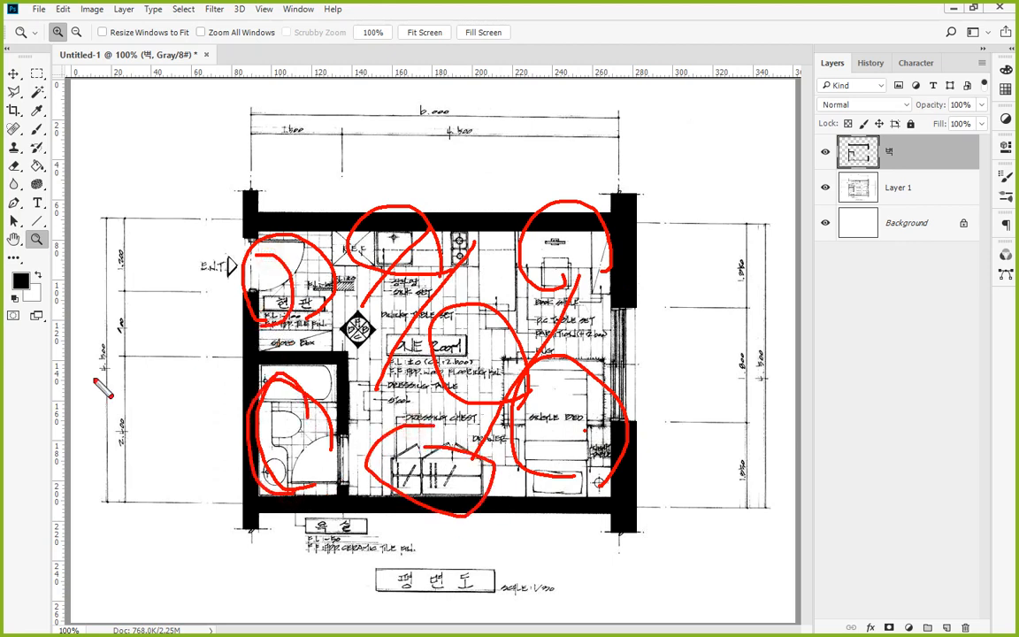
pyautogui.press('Escape')
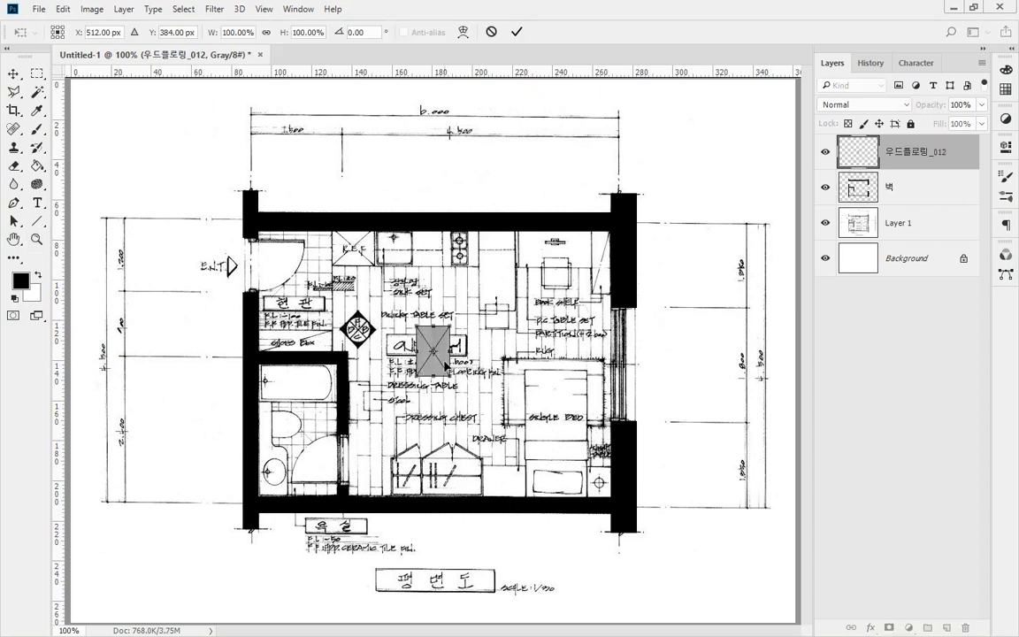
pyautogui.press('Escape')
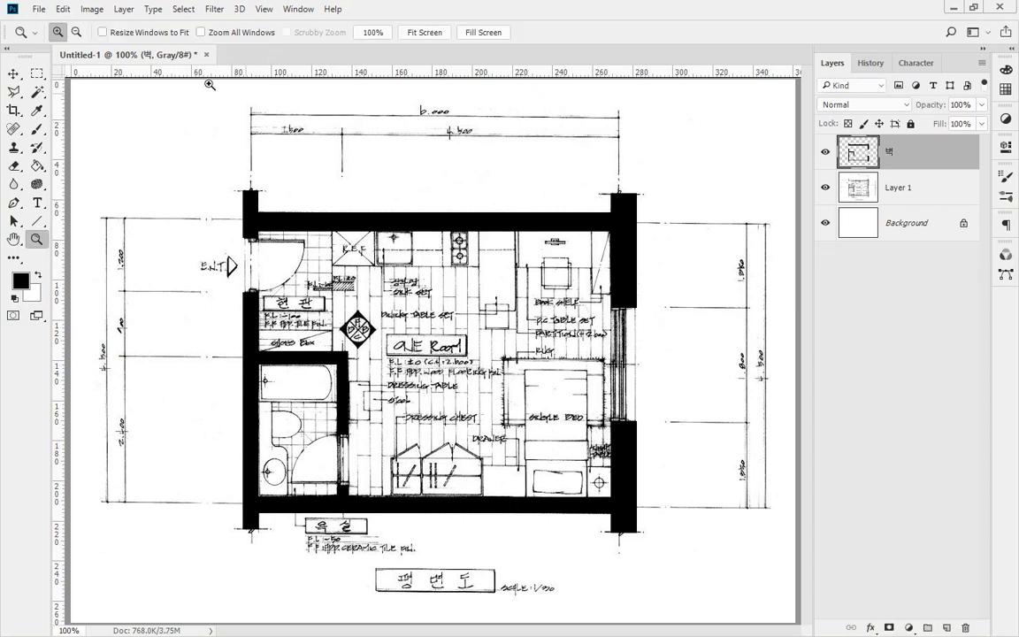
pyautogui.click(88, 12)
pyautogui.moveTo(101, 25)
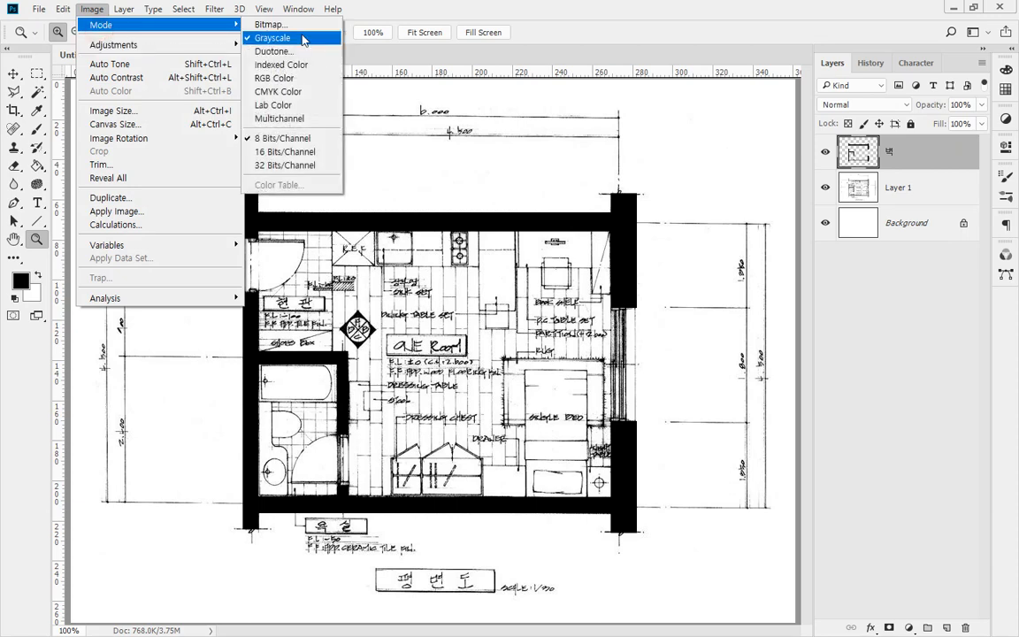
pyautogui.click(303, 78)
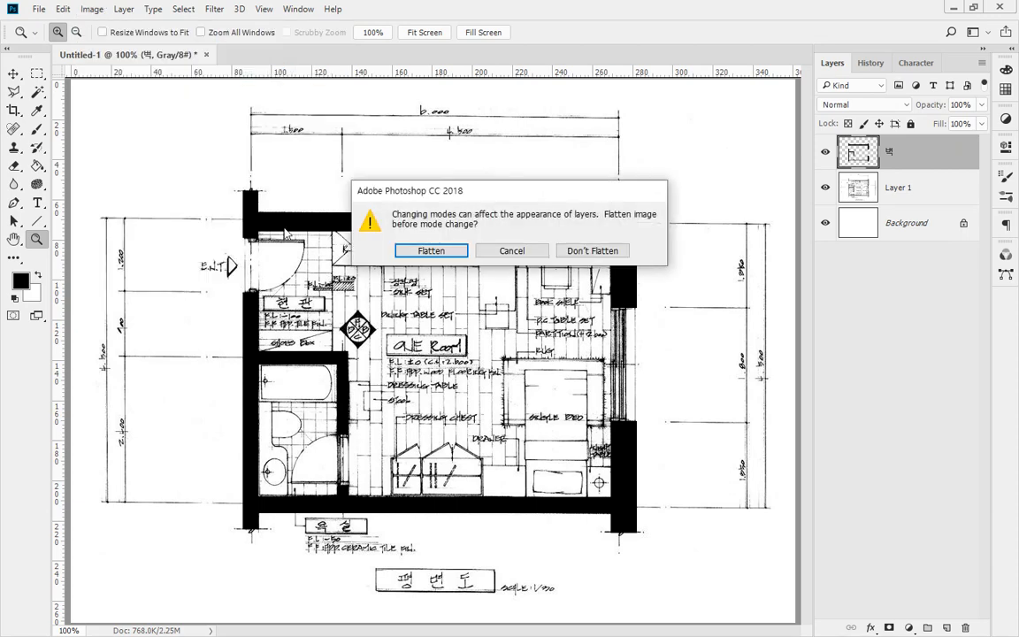
pyautogui.click(462, 253)
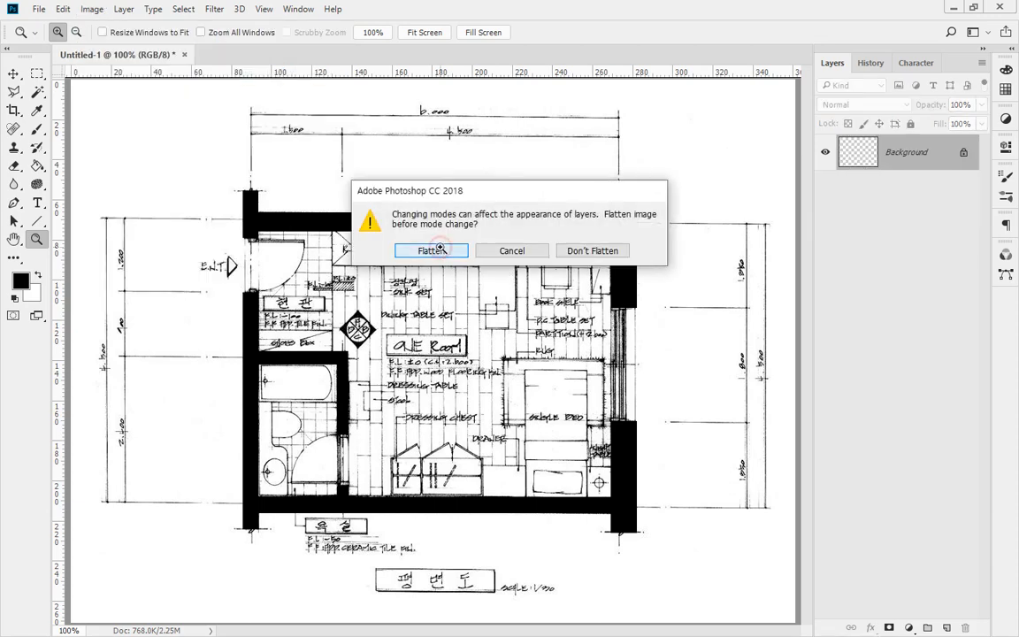
pyautogui.hotkey('ctrl', 'z')
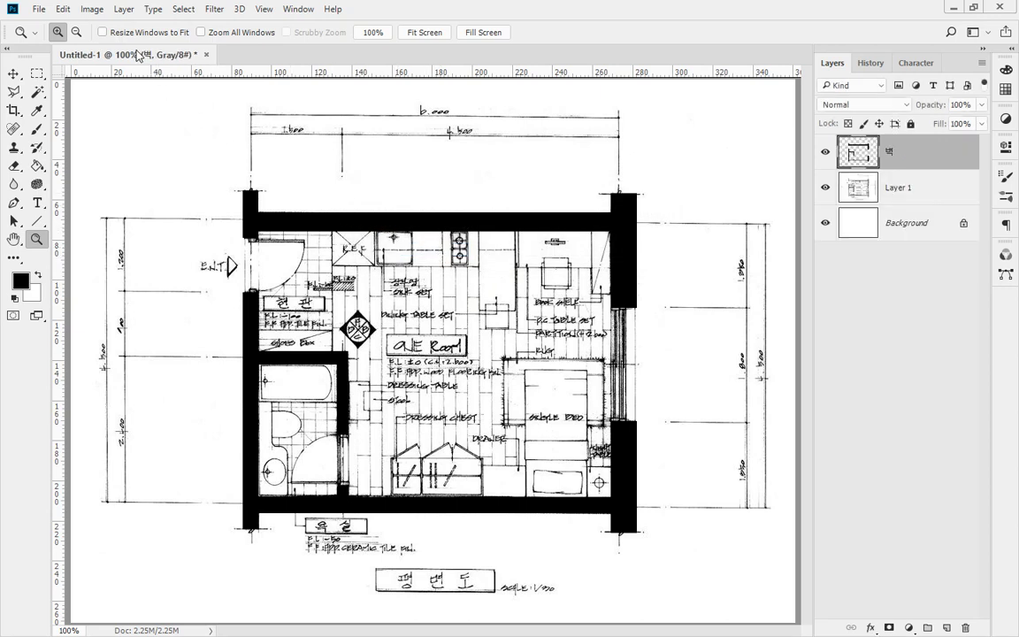
# - Convert the image from grayscale to RGB Color without flattening its layers
pyautogui.click(91, 9)
pyautogui.moveTo(100, 27)
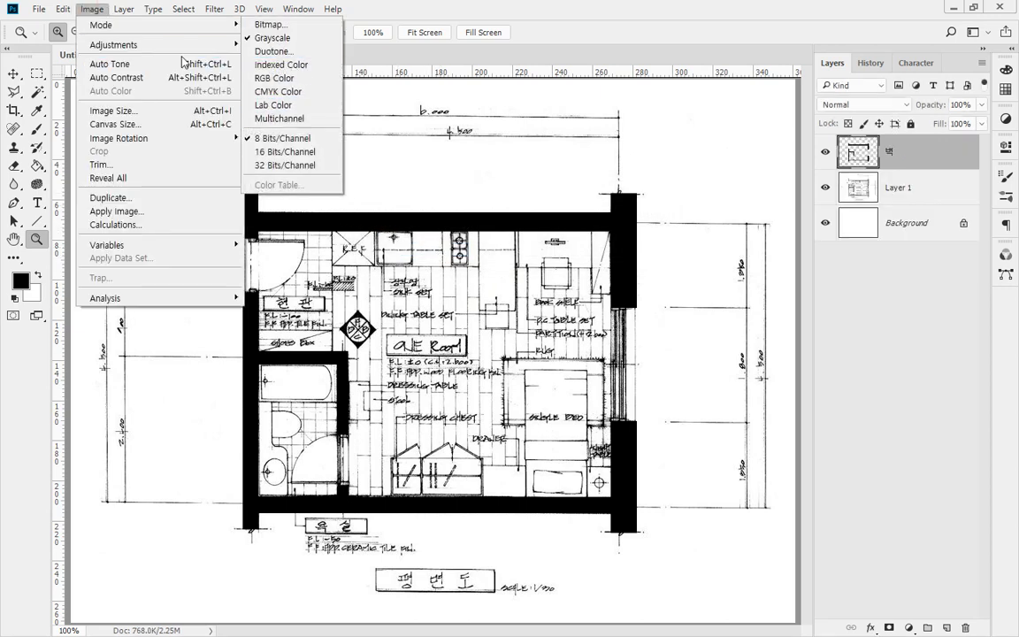
pyautogui.click(296, 79)
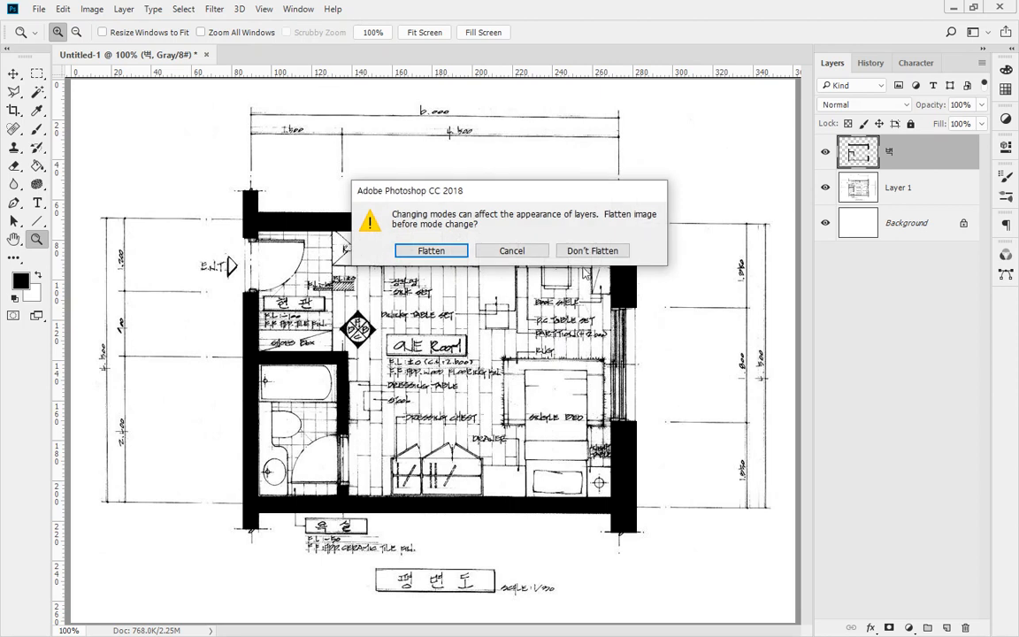
pyautogui.click(534, 228)
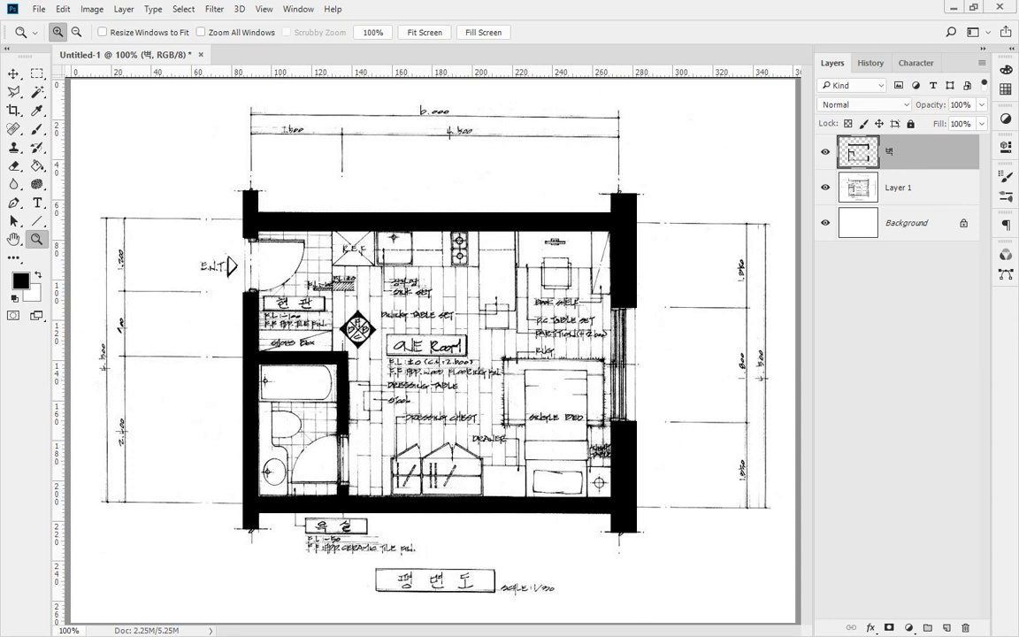
# - Place the 우드플로링_012 wood texture and proportionally enlarge it to cover the room's upper-right corner against the top and right walls
pyautogui.moveTo(0, 461); pyautogui.dragTo(307, 461)
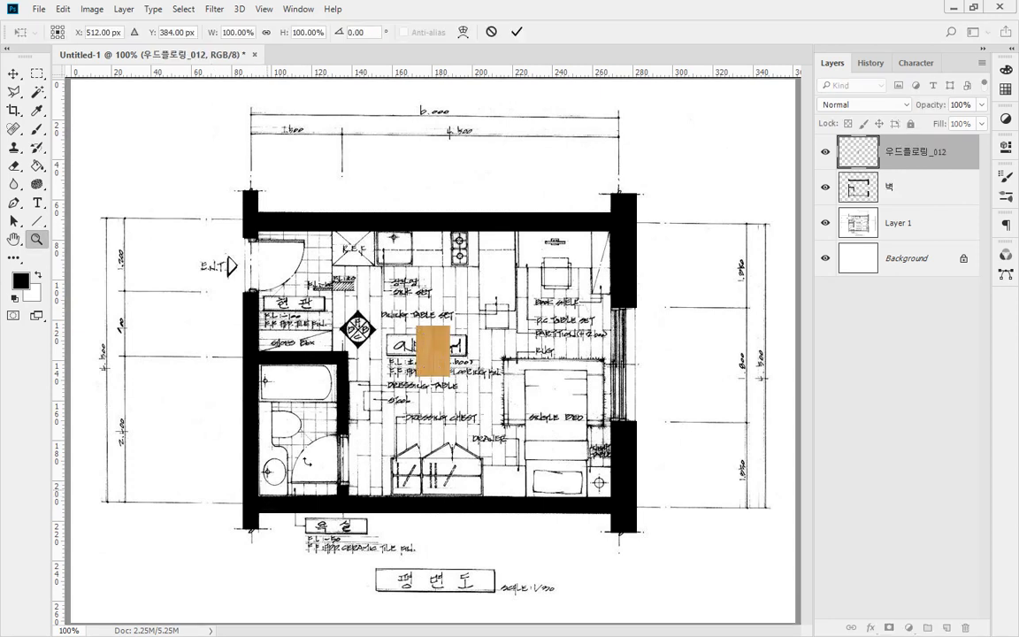
pyautogui.press('Return')
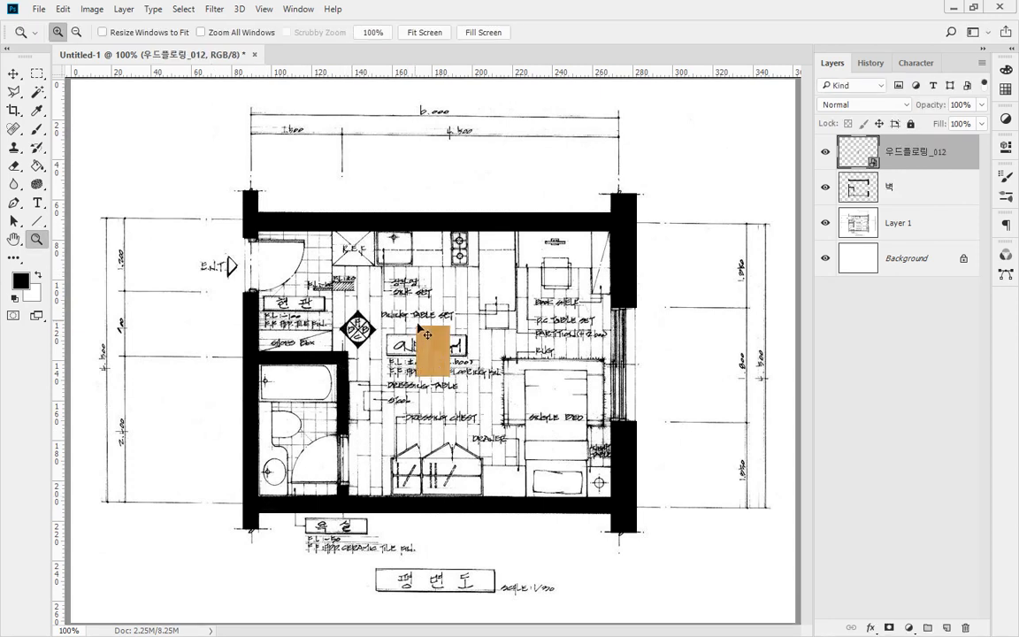
pyautogui.hotkey('ctrl', 't')
pyautogui.click(442, 350)
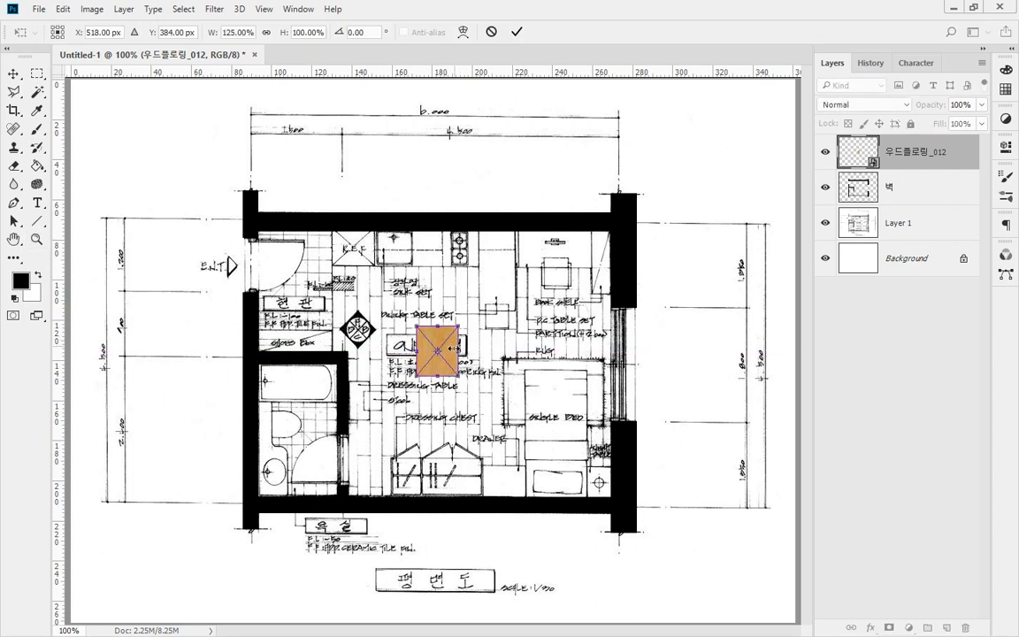
pyautogui.press('Return')
pyautogui.press('v')
pyautogui.moveTo(431, 354); pyautogui.dragTo(518, 375)
pyautogui.hotkey('ctrl', 't')
pyautogui.press('Return')
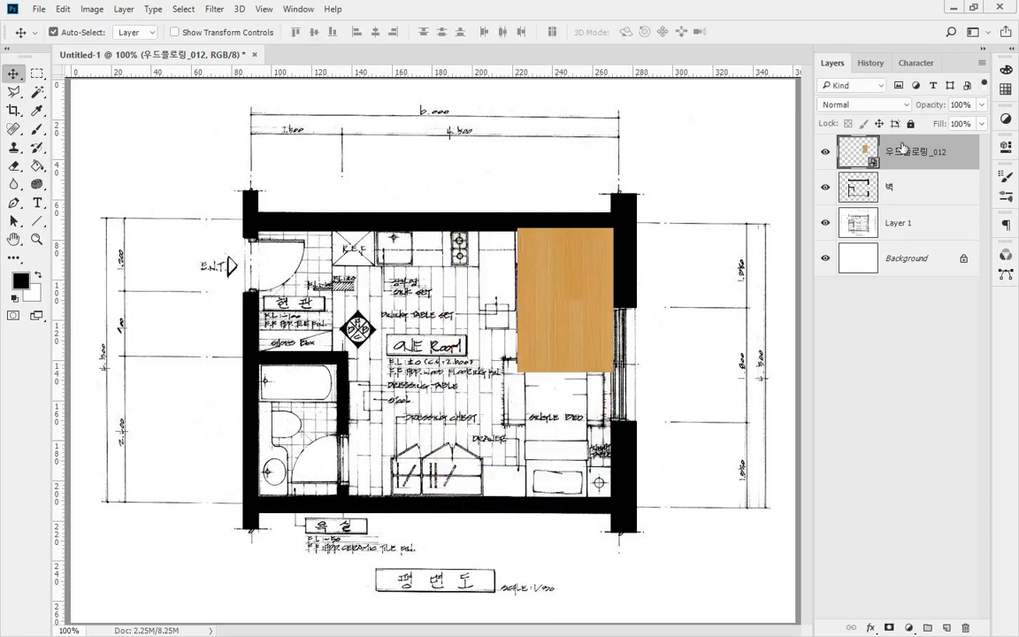
# - Duplicate the wood tile straight down so the strip along the window wall is covered to the bottom wall
pyautogui.moveTo(584, 285); pyautogui.dragTo(590, 420)
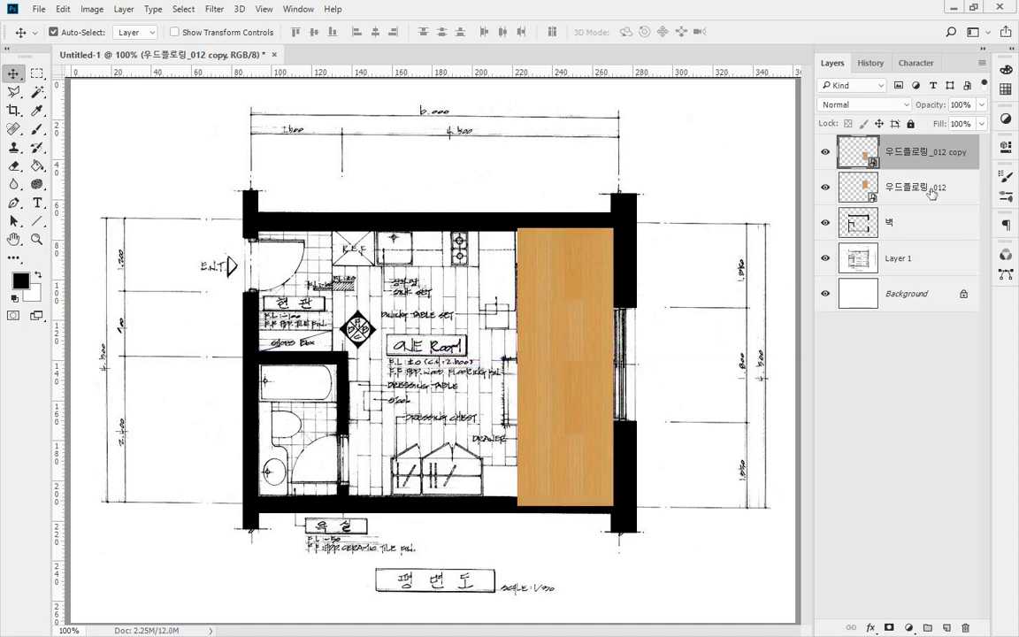
pyautogui.moveTo(579, 285); pyautogui.dragTo(496, 419)
pyautogui.hotkey('ctrl', 'z')
# - Select both wood tile layers and duplicate the column leftward twice to cover the main room up to the entrance and bathroom
pyautogui.keyDown('shift'); pyautogui.click(853, 191); pyautogui.keyUp('shift')
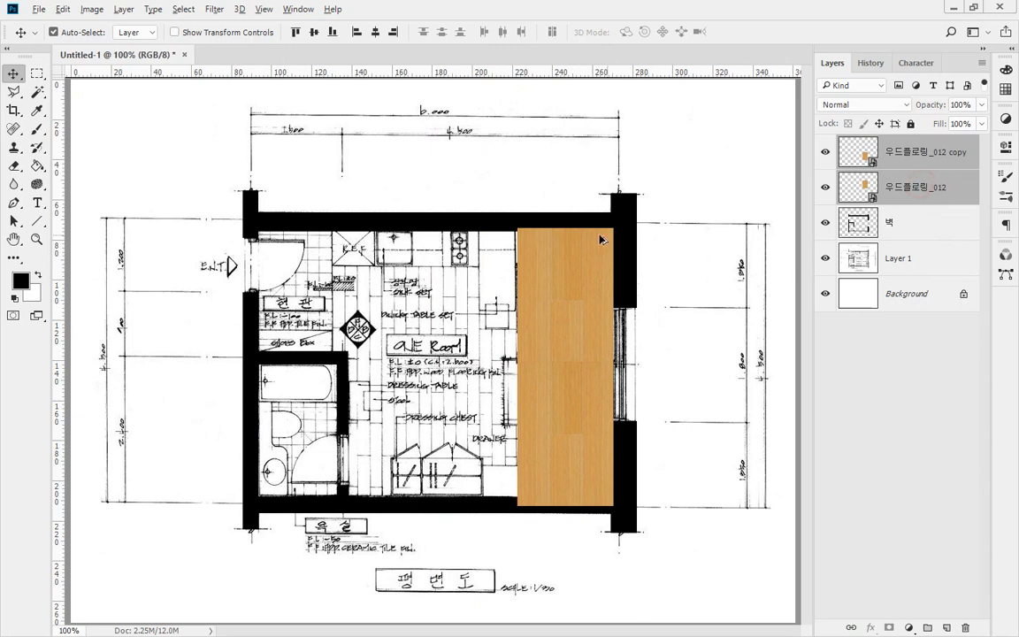
pyautogui.moveTo(583, 261); pyautogui.dragTo(403, 255)
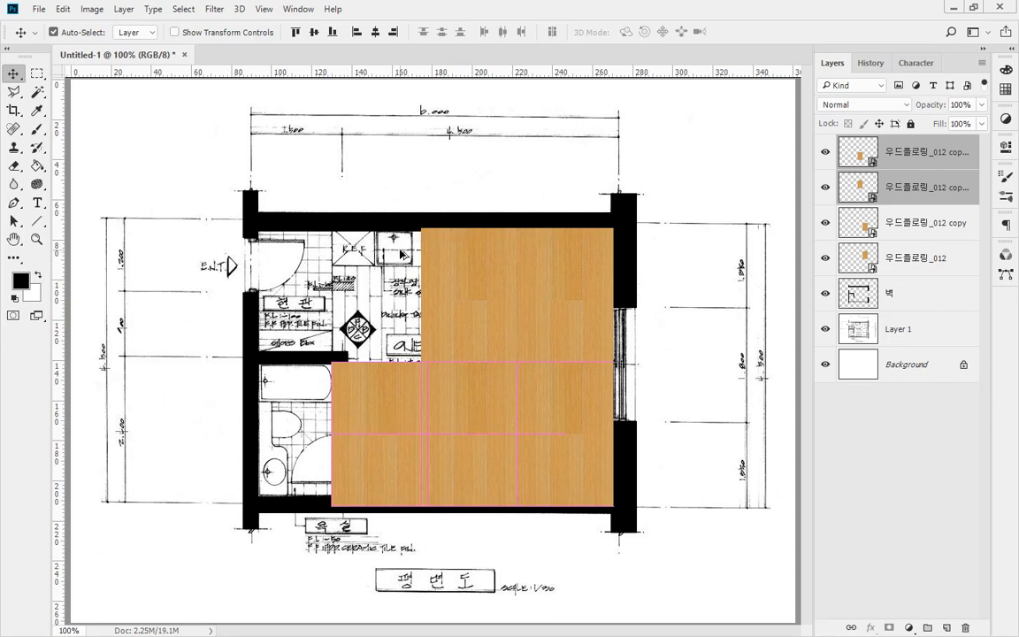
pyautogui.hotkey('ctrl', 'z')
pyautogui.keyDown('shift'); pyautogui.click(939, 191); pyautogui.keyUp('shift')
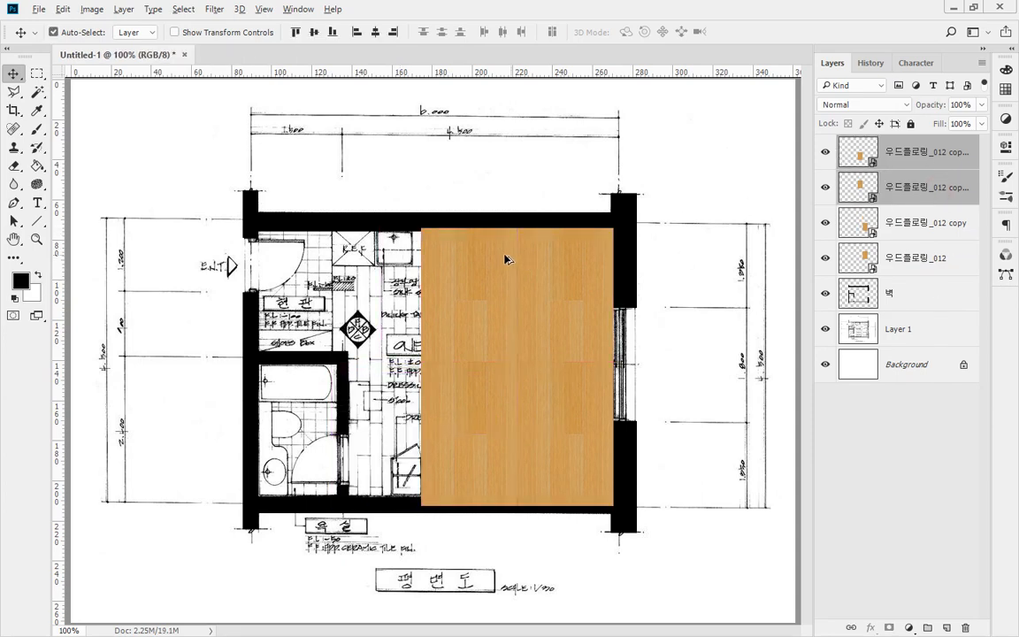
pyautogui.moveTo(504, 259); pyautogui.dragTo(394, 263)
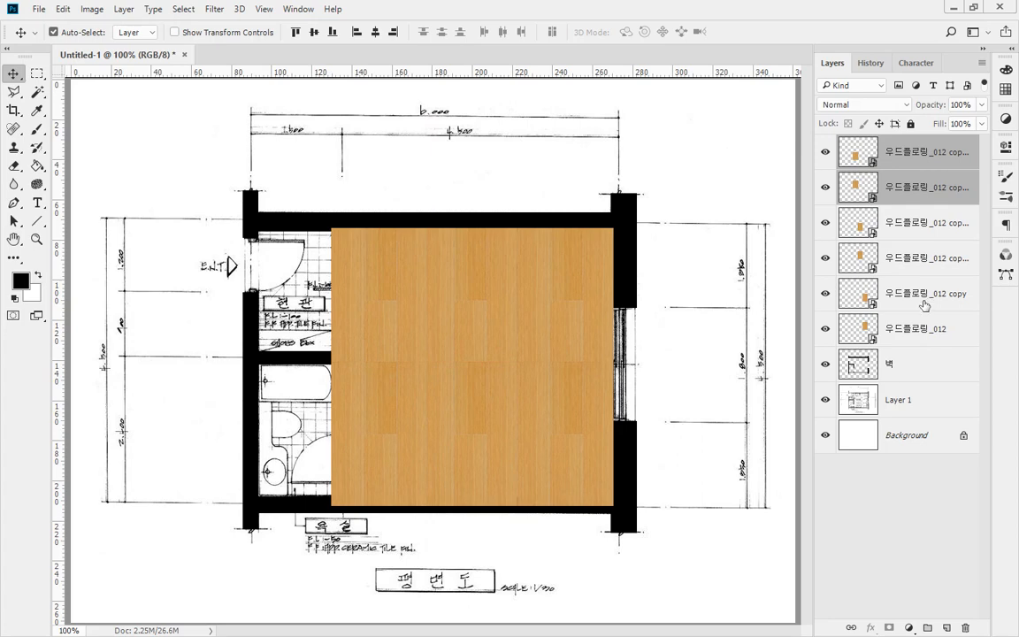
pyautogui.hotkey('ctrl', 'shift', 'd')
pyautogui.moveTo(396, 563)
pyautogui.mouseDown()
pyautogui.moveTo(325, 418)
pyautogui.moveTo(419, 241)
pyautogui.moveTo(616, 301)
pyautogui.moveTo(601, 476)
pyautogui.moveTo(448, 531)
pyautogui.moveTo(289, 475)
pyautogui.moveTo(280, 391)
pyautogui.mouseUp()
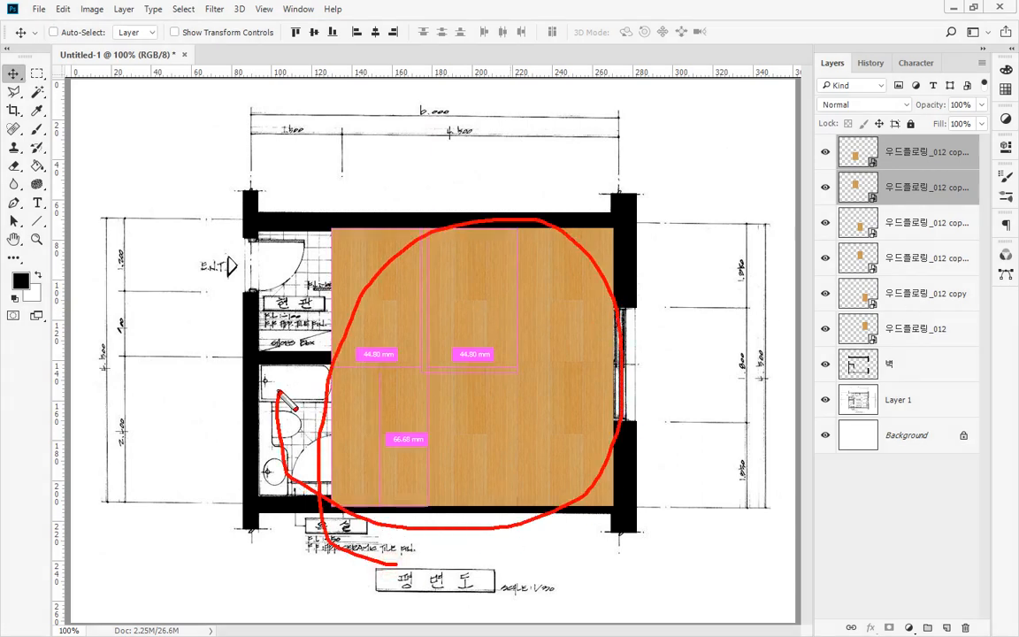
pyautogui.moveTo(922, 329)
pyautogui.mouseDown()
pyautogui.moveTo(895, 334)
pyautogui.moveTo(828, 244)
pyautogui.moveTo(883, 163)
pyautogui.moveTo(938, 187)
pyautogui.moveTo(944, 254)
pyautogui.moveTo(934, 332)
pyautogui.mouseUp()
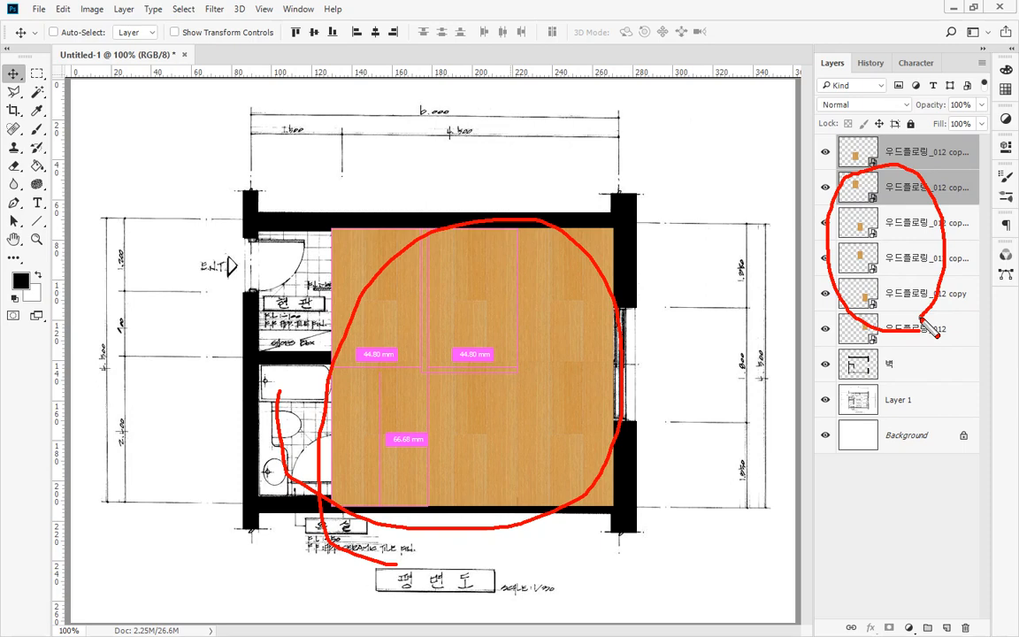
pyautogui.press('e')
pyautogui.moveTo(906, 333)
pyautogui.mouseDown()
pyautogui.moveTo(860, 280)
pyautogui.moveTo(907, 153)
pyautogui.moveTo(940, 180)
pyautogui.moveTo(944, 247)
pyautogui.moveTo(916, 301)
pyautogui.moveTo(886, 334)
pyautogui.moveTo(844, 269)
pyautogui.moveTo(902, 162)
pyautogui.moveTo(960, 310)
pyautogui.mouseUp()
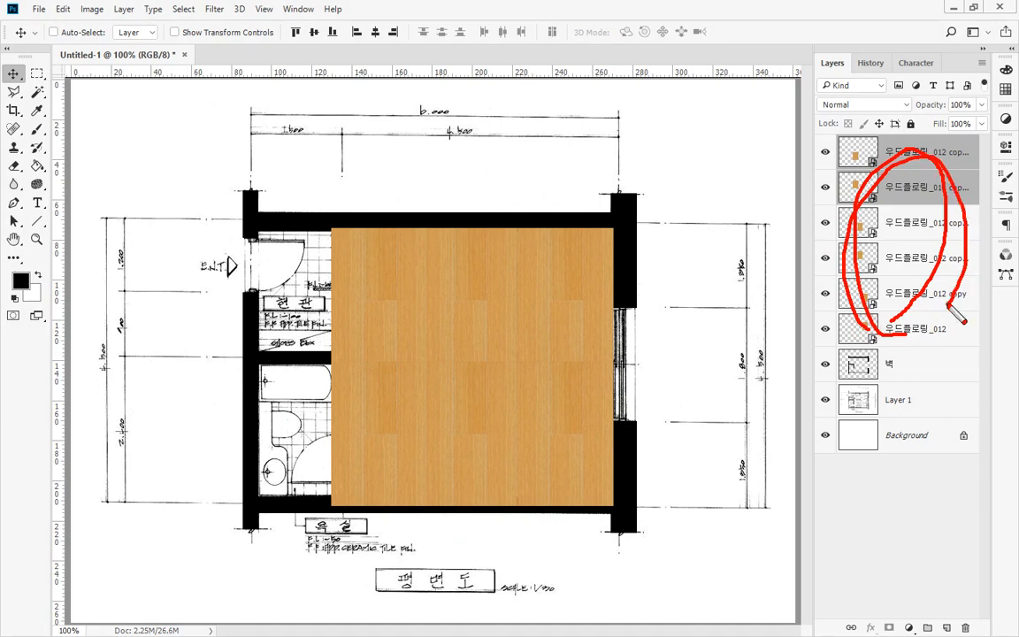
pyautogui.press('Escape')
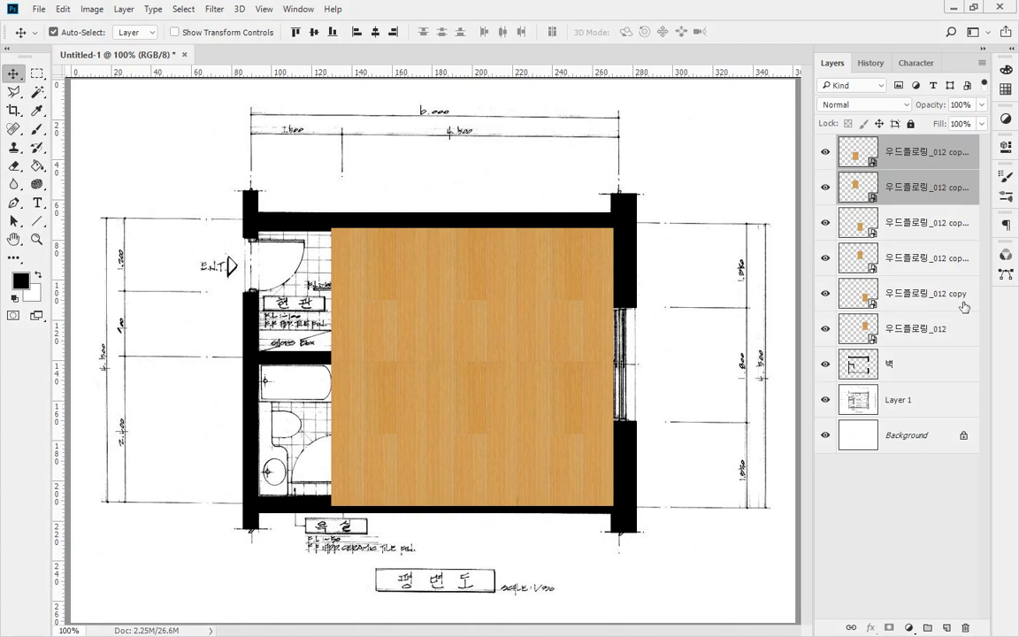
pyautogui.hotkey('ctrl', '2')
pyautogui.moveTo(954, 581)
pyautogui.mouseDown()
pyautogui.moveTo(945, 633)
pyautogui.moveTo(953, 617)
pyautogui.mouseUp()
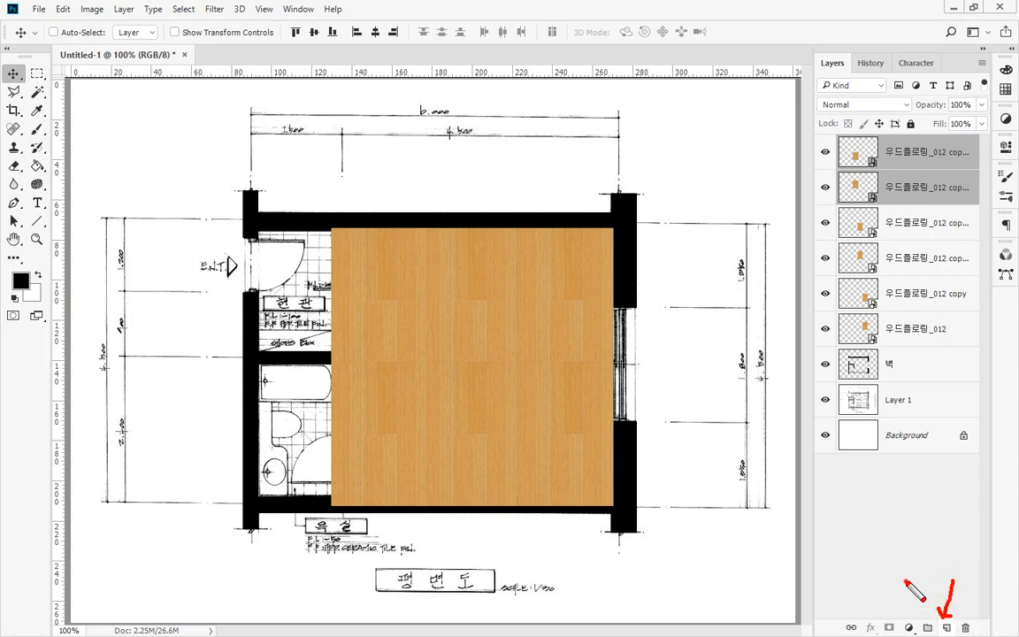
pyautogui.moveTo(897, 580); pyautogui.dragTo(919, 623)
pyautogui.press('Escape')
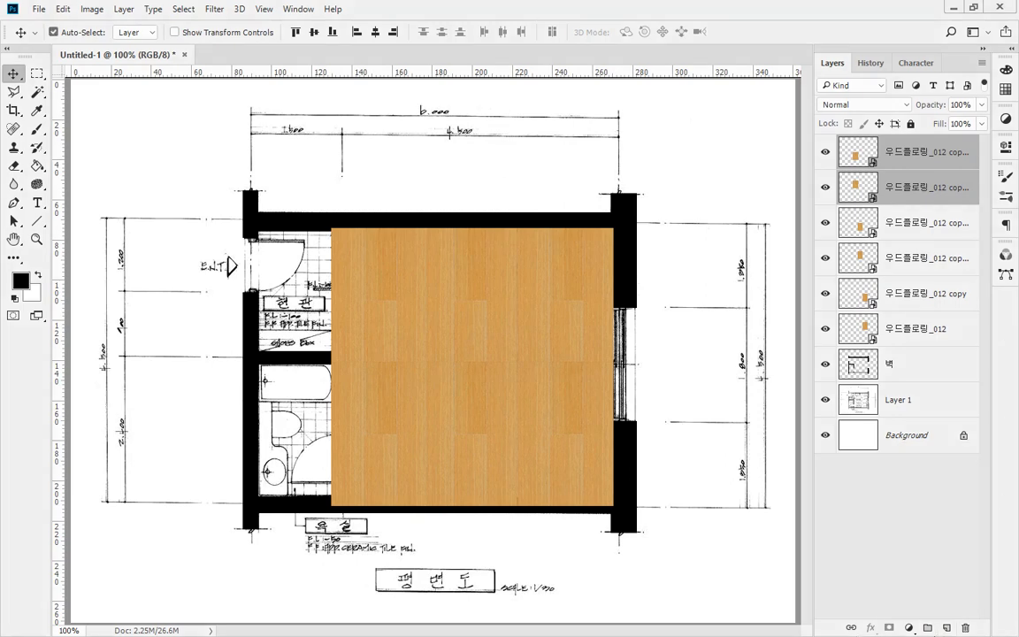
pyautogui.click(926, 627)
pyautogui.moveTo(893, 171)
pyautogui.mouseDown()
pyautogui.moveTo(862, 133)
pyautogui.moveTo(902, 153)
pyautogui.mouseUp()
pyautogui.press('Escape')
pyautogui.click(840, 143)
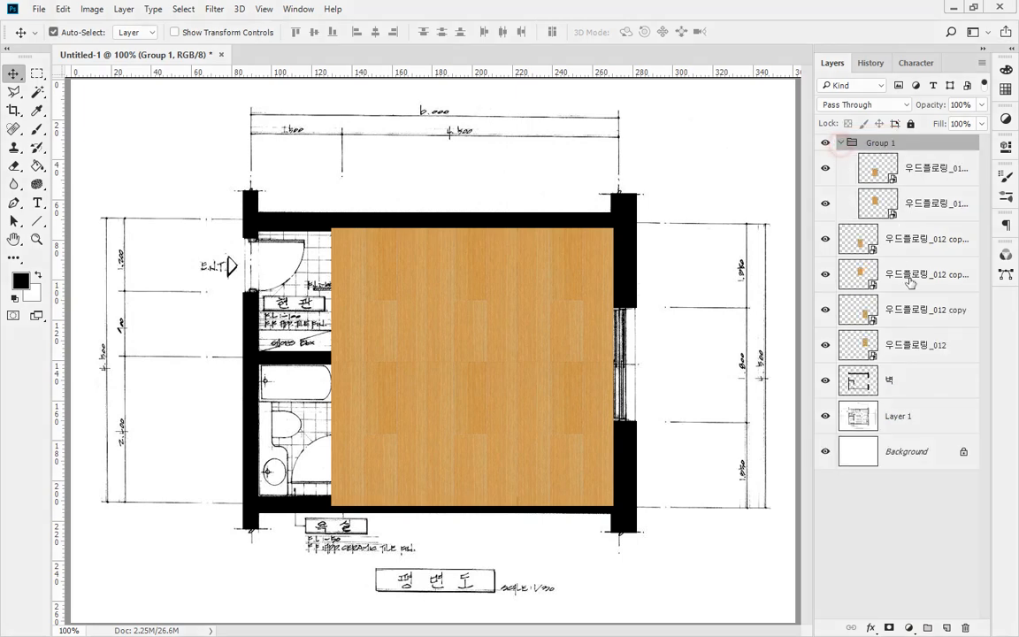
pyautogui.hotkey('ctrl', 'shift', 'g')
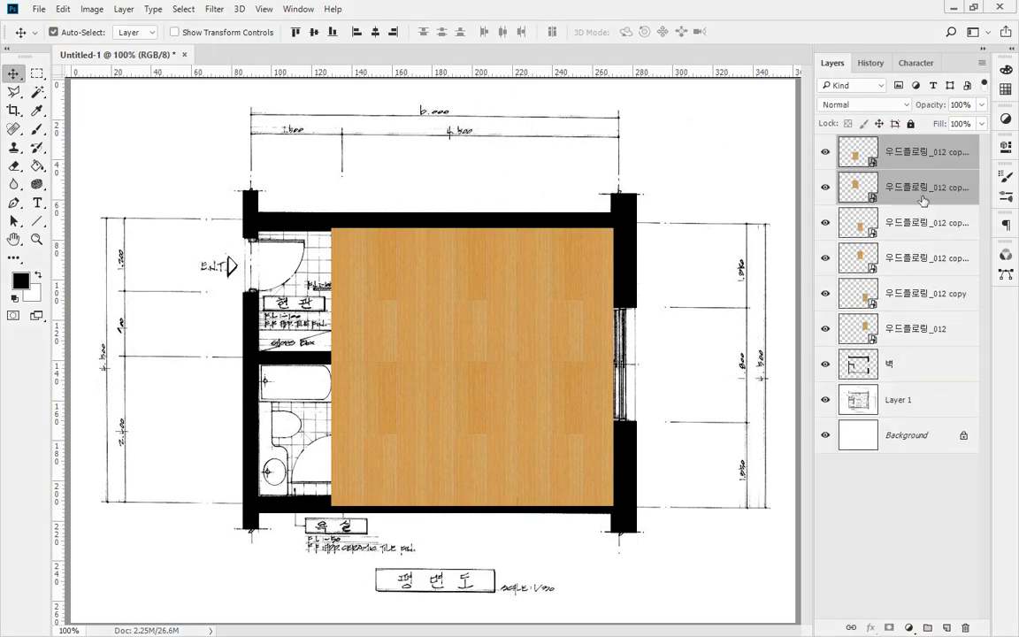
# - Select all six 우드플로링_012 wood tile layers, put them into one new layer group, and expand the group to show its contents
pyautogui.keyDown('shift'); pyautogui.click(927, 329); pyautogui.keyUp('shift')
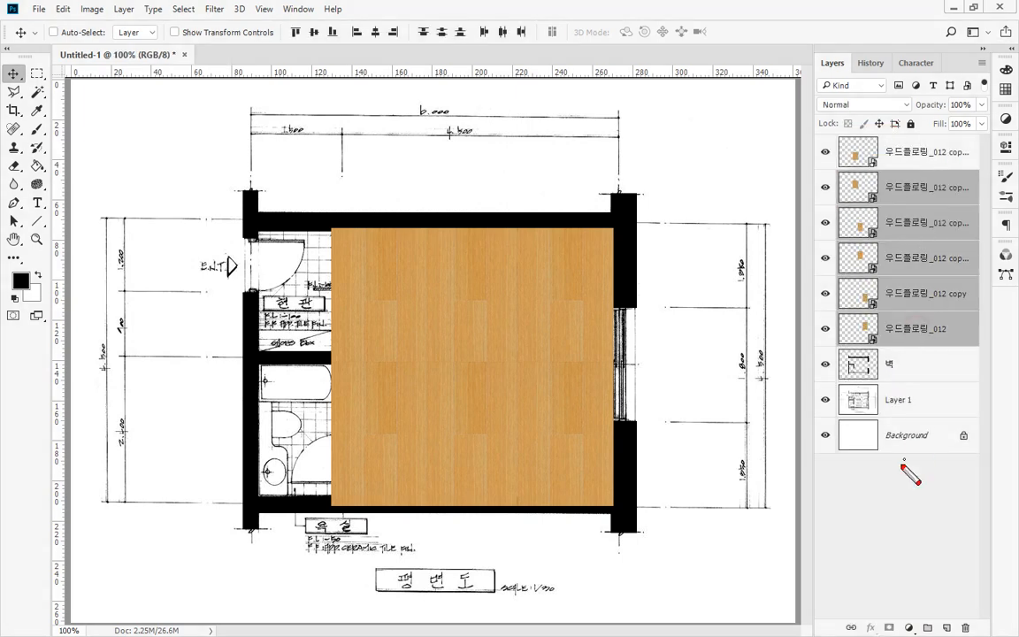
pyautogui.click(908, 365)
pyautogui.click(911, 341)
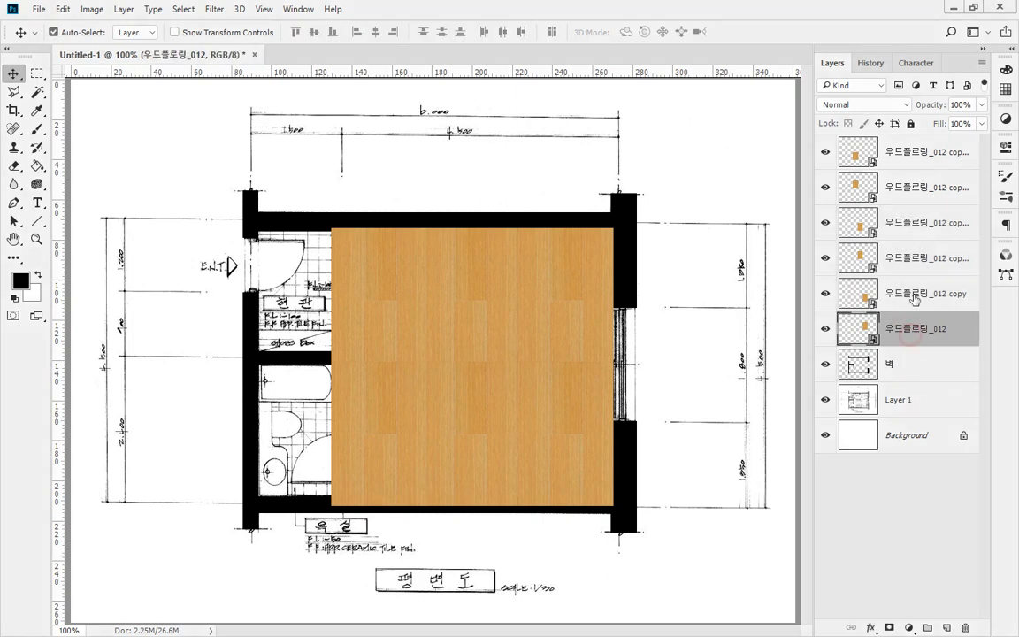
pyautogui.keyDown('shift'); pyautogui.click(849, 152); pyautogui.keyUp('shift')
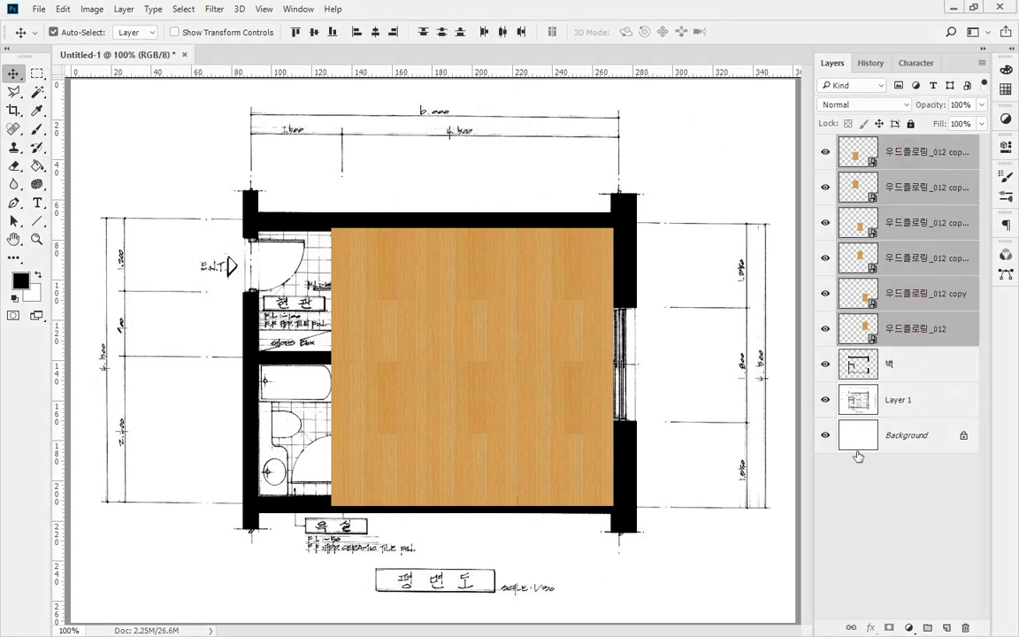
pyautogui.click(927, 628)
pyautogui.click(841, 144)
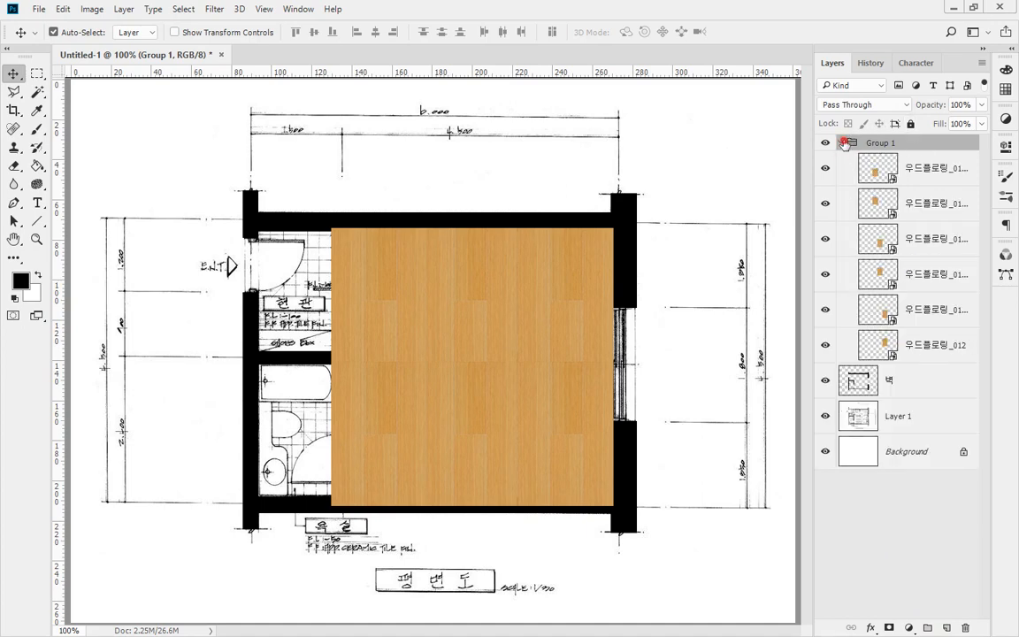
# - Collapse Group 1 and toggle its visibility off and on to check which wood tiles it controls
pyautogui.click(842, 143)
pyautogui.click(823, 143)
pyautogui.click(824, 143)
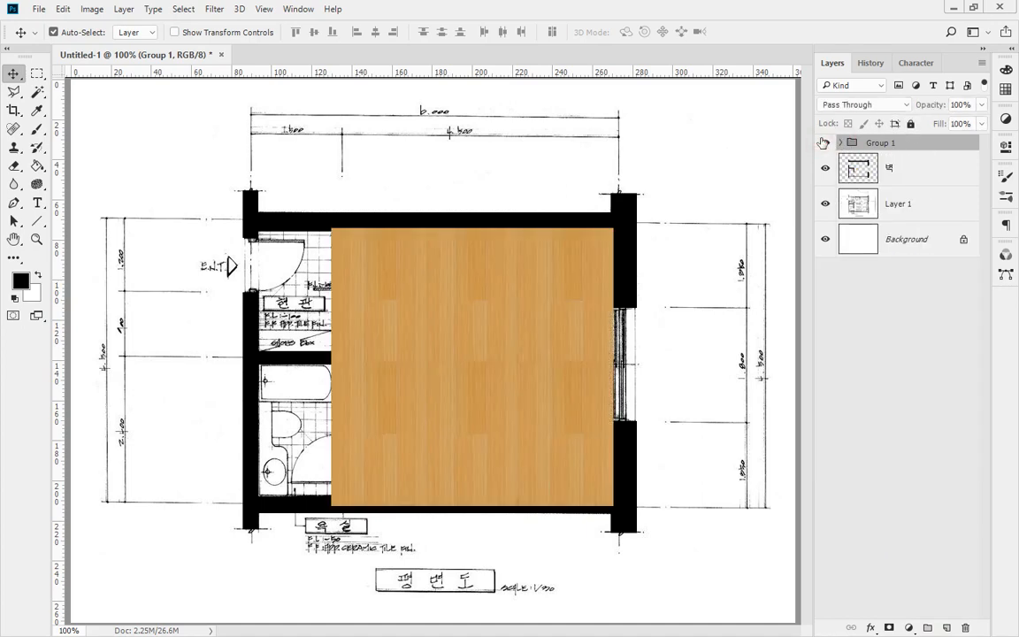
pyautogui.click(823, 144)
pyautogui.click(825, 143)
# - Turn off Auto-Select and move the whole Group 1 wood floor slightly to the right, over the window wall
pyautogui.moveTo(487, 283); pyautogui.dragTo(637, 319)
pyautogui.hotkey('ctrl', 'z')
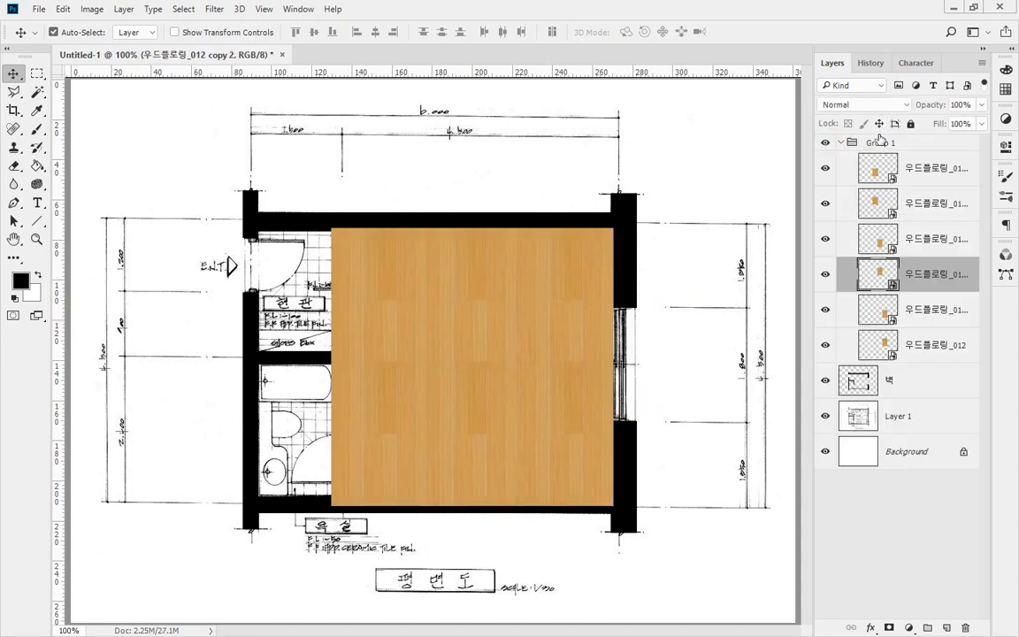
pyautogui.click(880, 141)
pyautogui.click(53, 32)
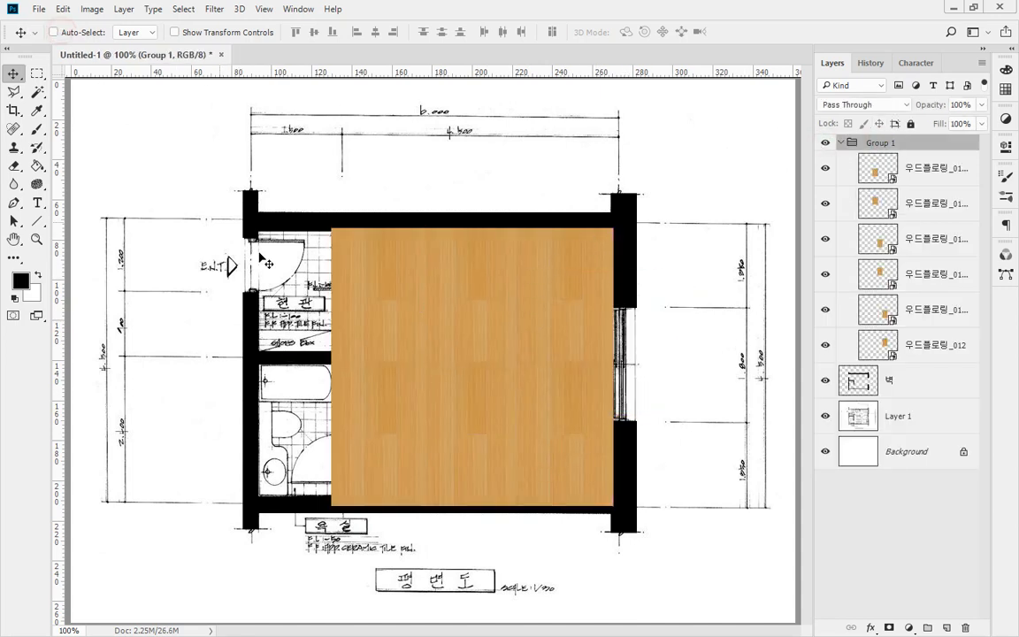
pyautogui.moveTo(400, 256); pyautogui.dragTo(456, 289)
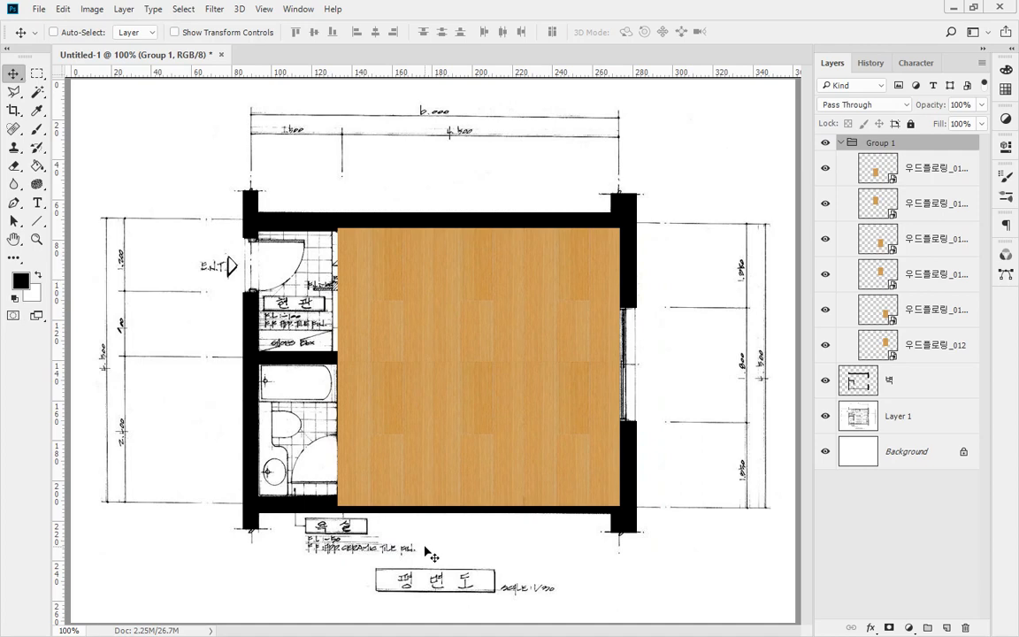
# - Collapse Group 1 and rename it 강화마루
pyautogui.click(841, 144)
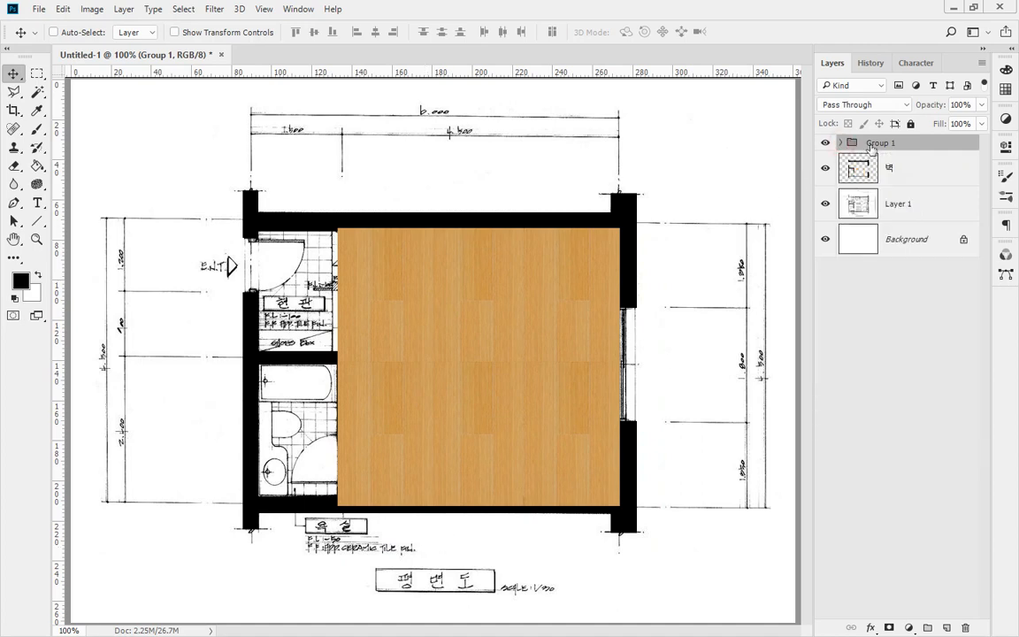
pyautogui.doubleClick(881, 142)
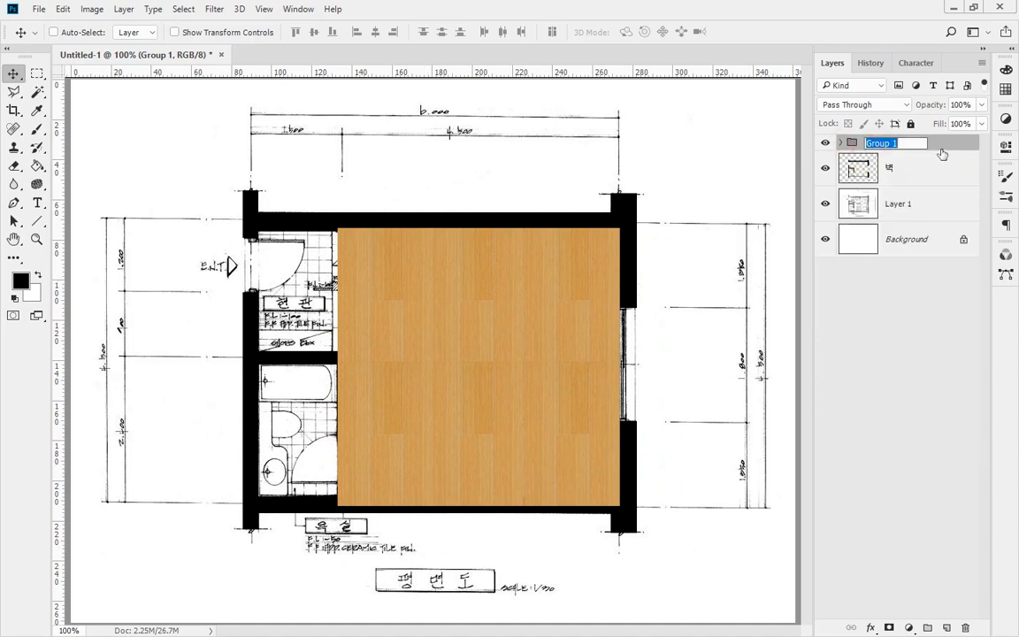
pyautogui.write('강화마루')
pyautogui.press('Return')
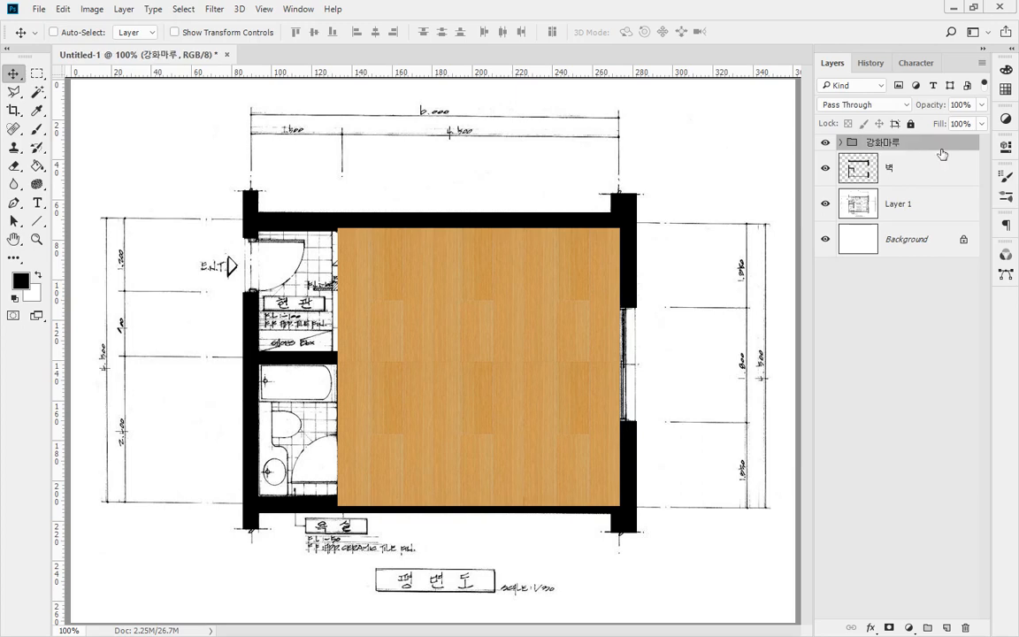
# - Move the 강화마루 group beneath Layer 1, directly above the Background layer
pyautogui.moveTo(929, 143)
pyautogui.mouseDown()
pyautogui.moveTo(876, 208)
pyautogui.moveTo(876, 223)
pyautogui.mouseUp()
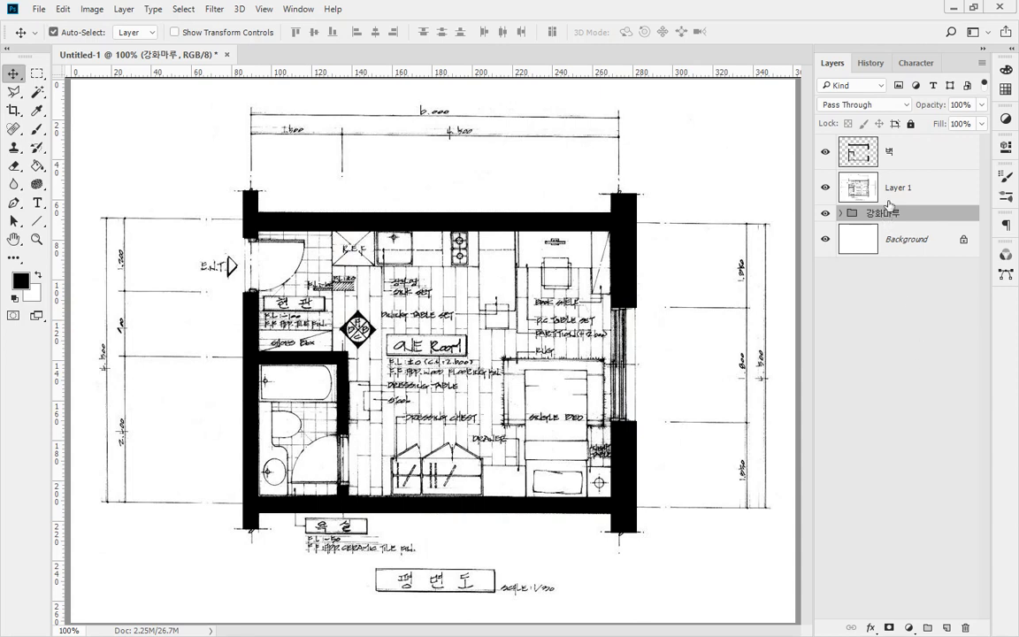
pyautogui.press('ctrl')
pyautogui.moveTo(915, 206)
pyautogui.mouseDown()
pyautogui.moveTo(921, 193)
pyautogui.moveTo(939, 216)
pyautogui.mouseUp()
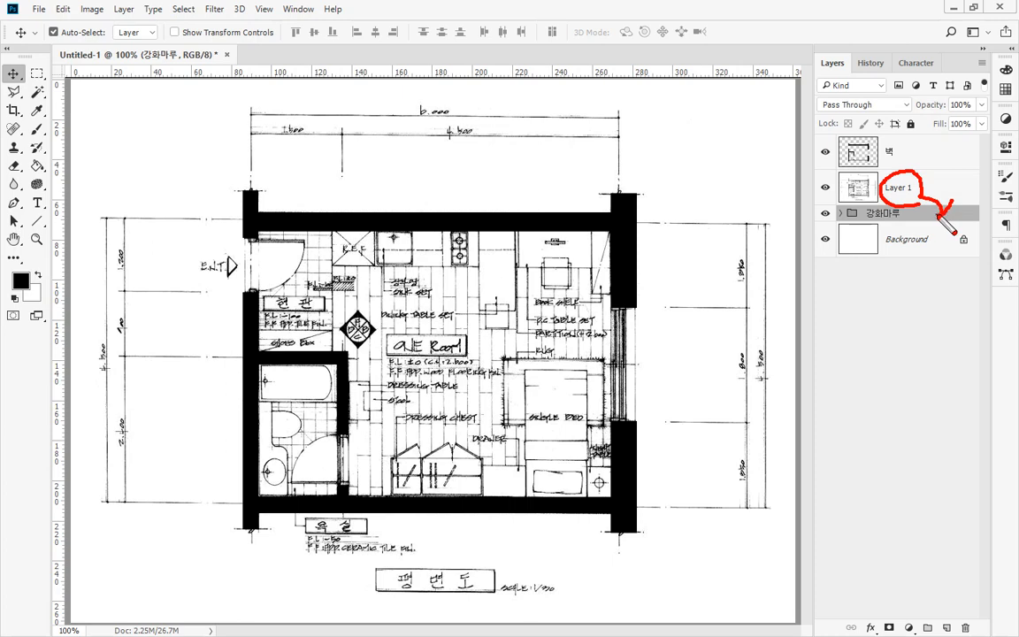
pyautogui.moveTo(392, 500)
pyautogui.mouseDown()
pyautogui.moveTo(341, 491)
pyautogui.moveTo(473, 228)
pyautogui.moveTo(423, 515)
pyautogui.mouseUp()
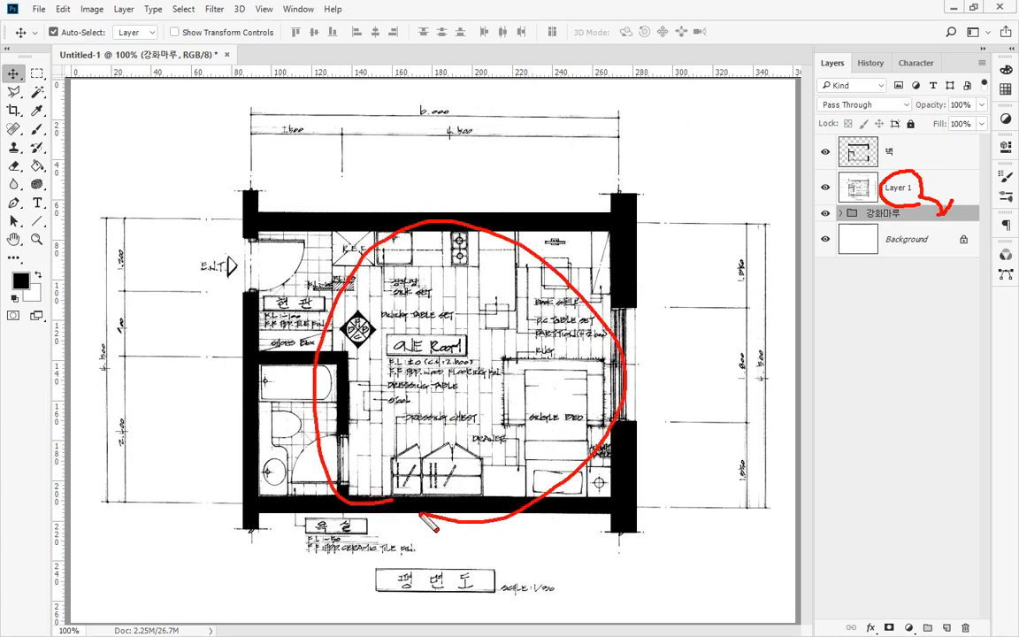
# - Rename Layer 1, which holds the scanned floor plan drawing, as 도면
pyautogui.click(908, 196)
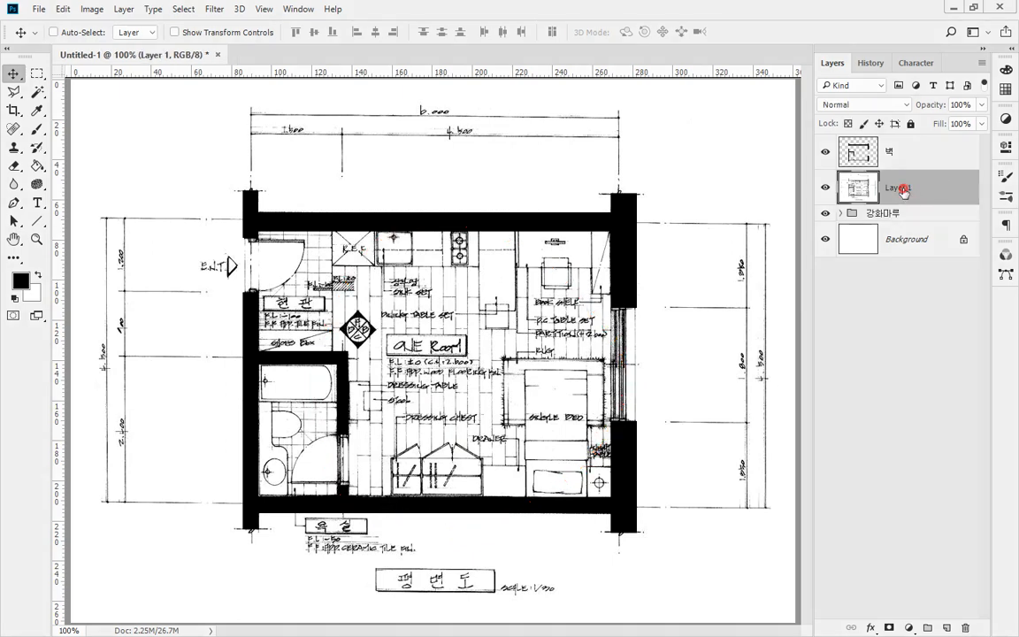
pyautogui.doubleClick(899, 189)
pyautogui.write('도면')
pyautogui.press('Return')
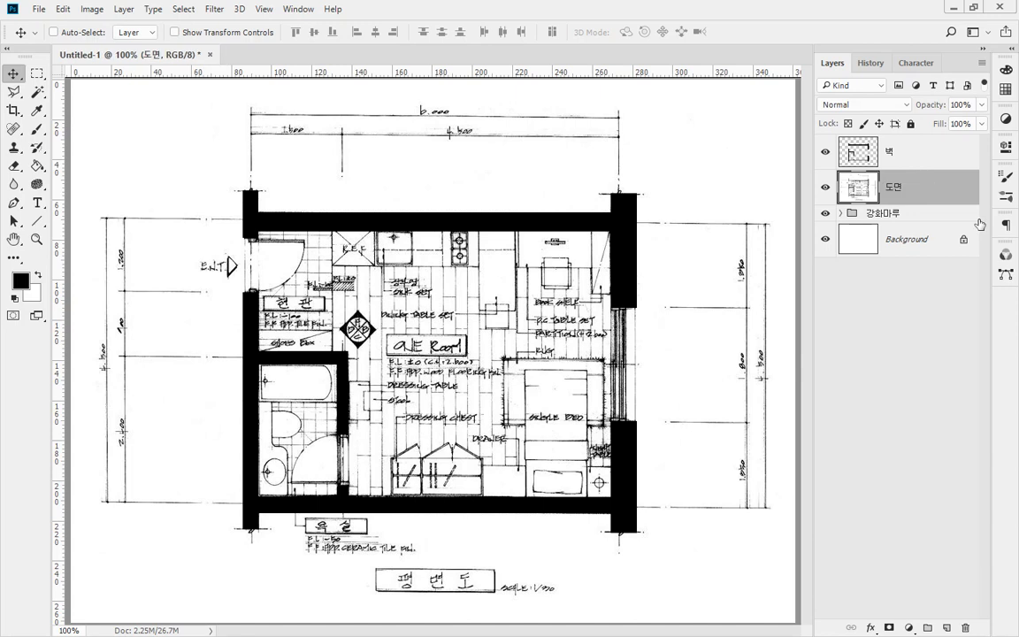
# - Try the Overlay and Darken blend modes on the 도면 layer
pyautogui.click(908, 105)
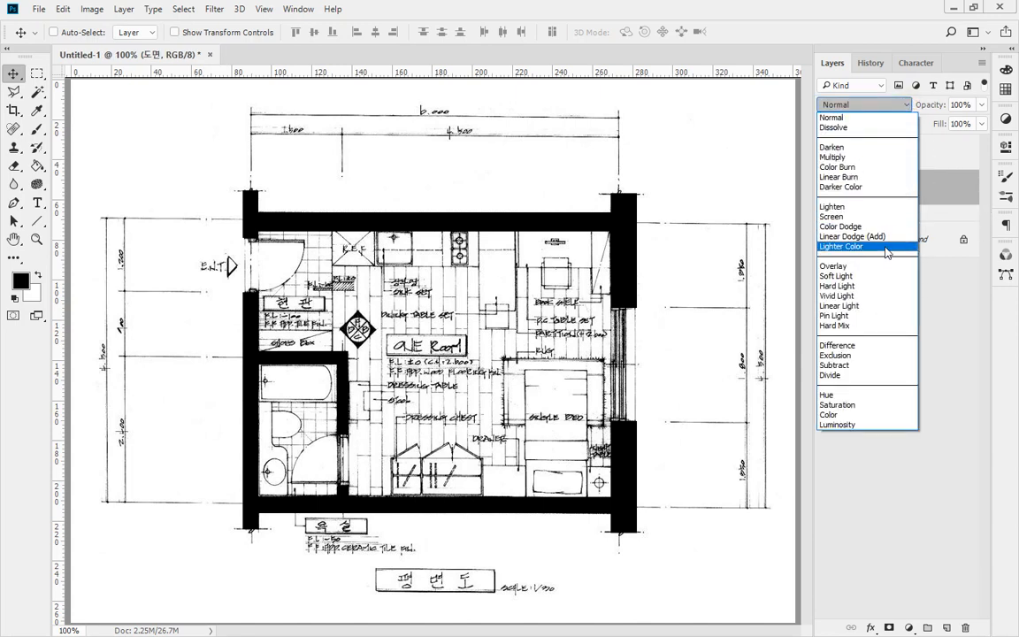
pyautogui.click(881, 265)
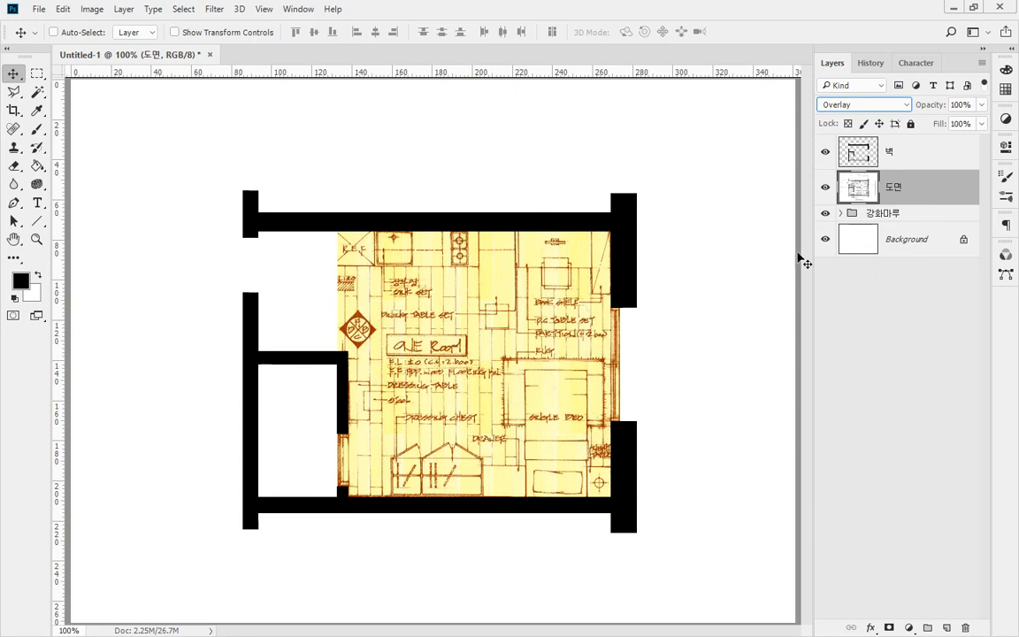
pyautogui.click(898, 105)
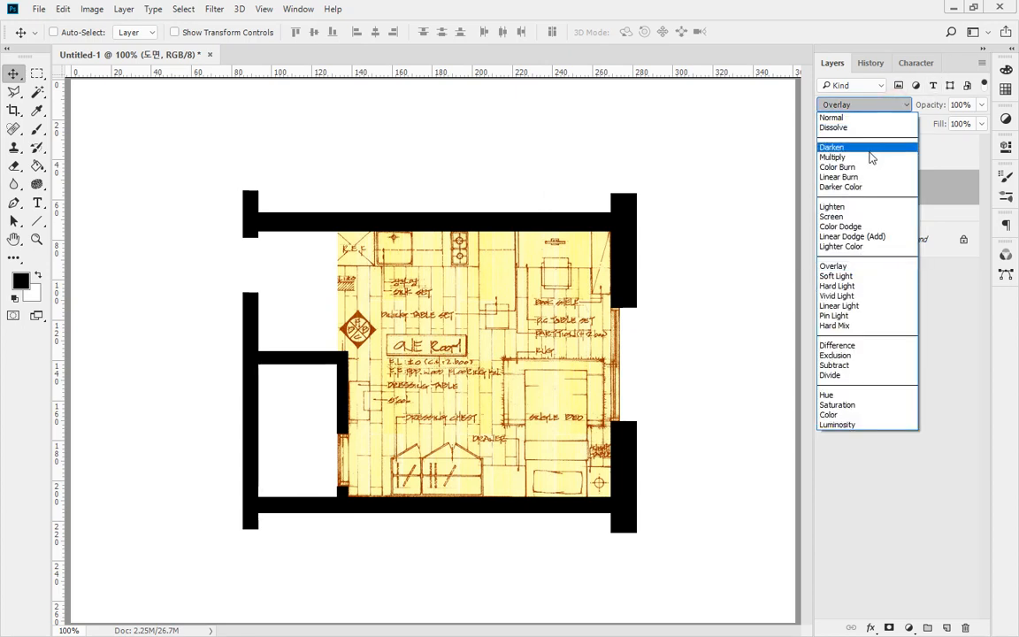
pyautogui.click(873, 148)
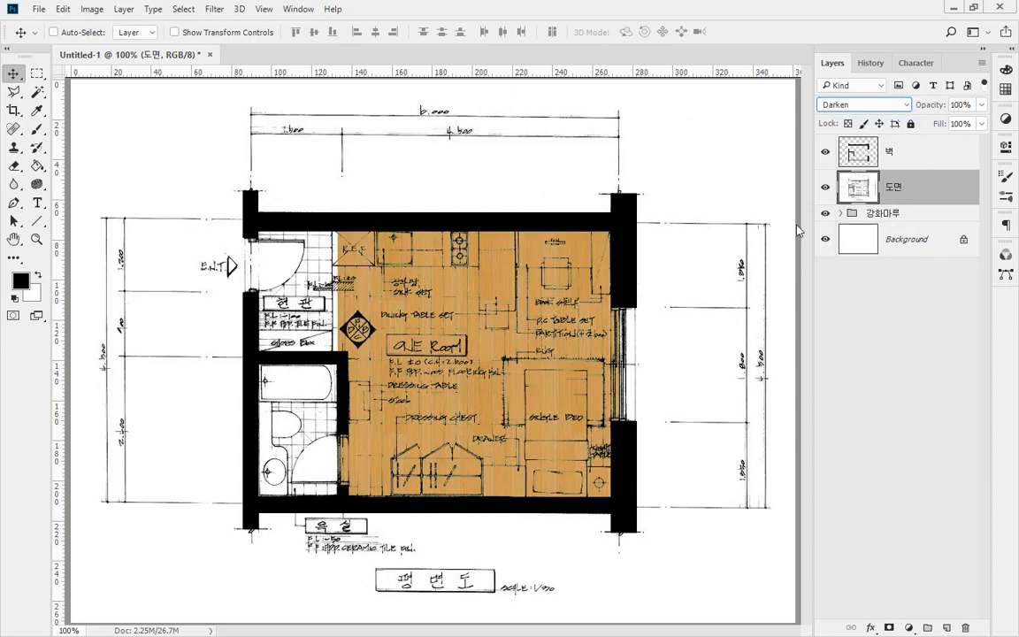
# - Compare the Color Burn, Linear Burn and Darker Color blend modes on the 도면 layer up close, ending on Linear Burn
pyautogui.scroll(3, 610, 372)
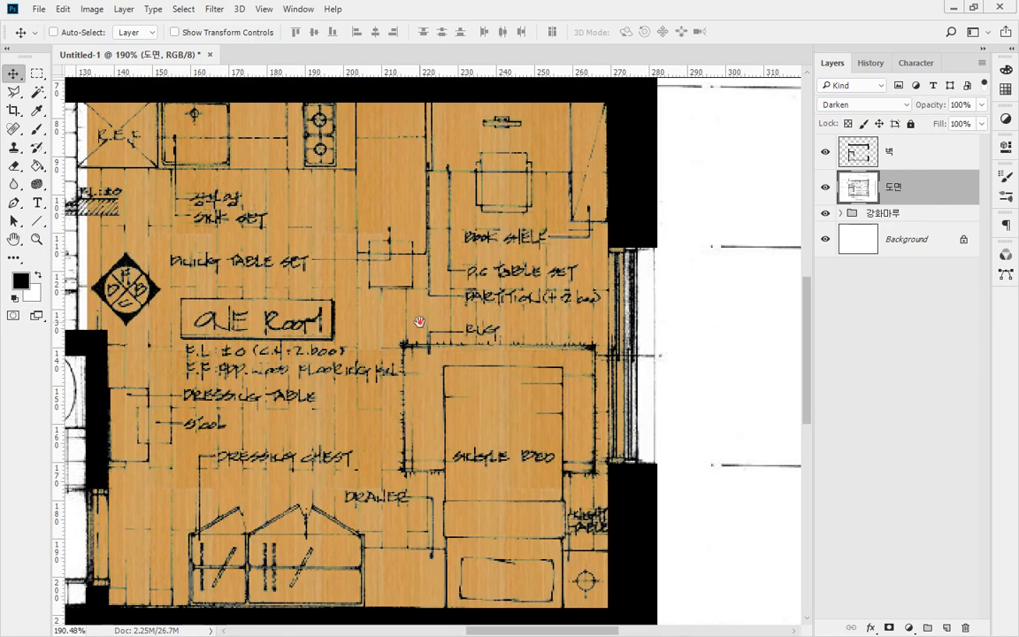
pyautogui.moveTo(420, 322); pyautogui.dragTo(534, 409)
pyautogui.click(880, 107)
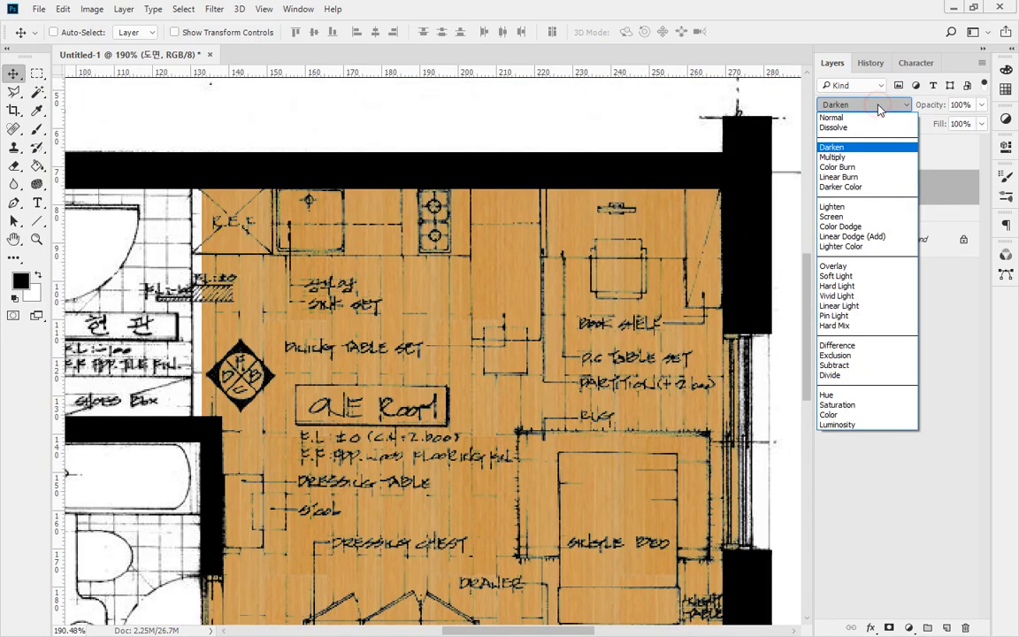
pyautogui.click(880, 107)
pyautogui.scroll(-1, 880, 107)
pyautogui.scroll(-1, 880, 107)
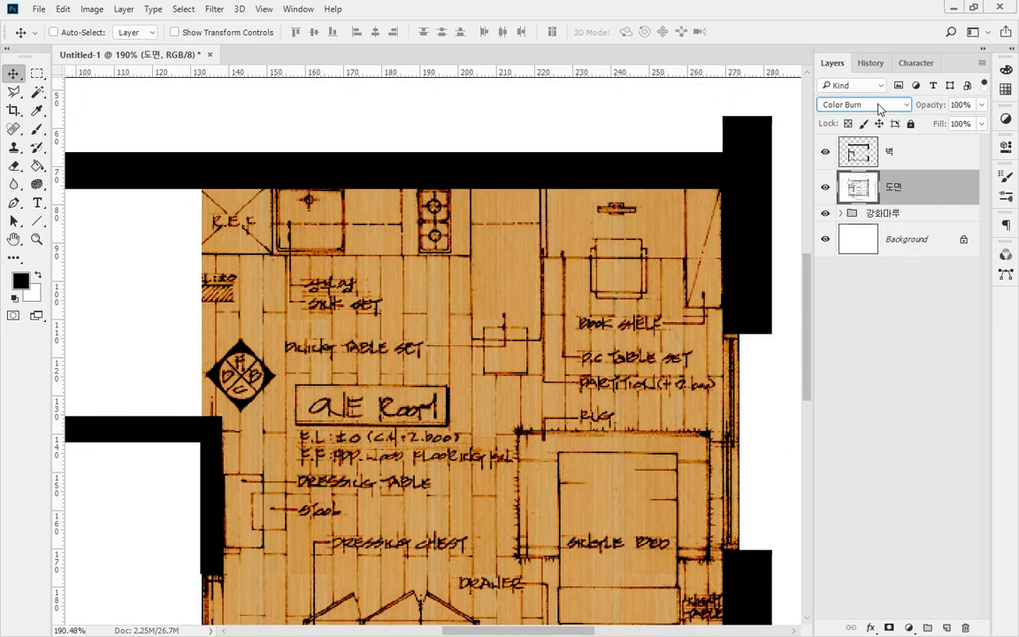
pyautogui.scroll(1, 880, 107)
pyautogui.scroll(-2, 880, 107)
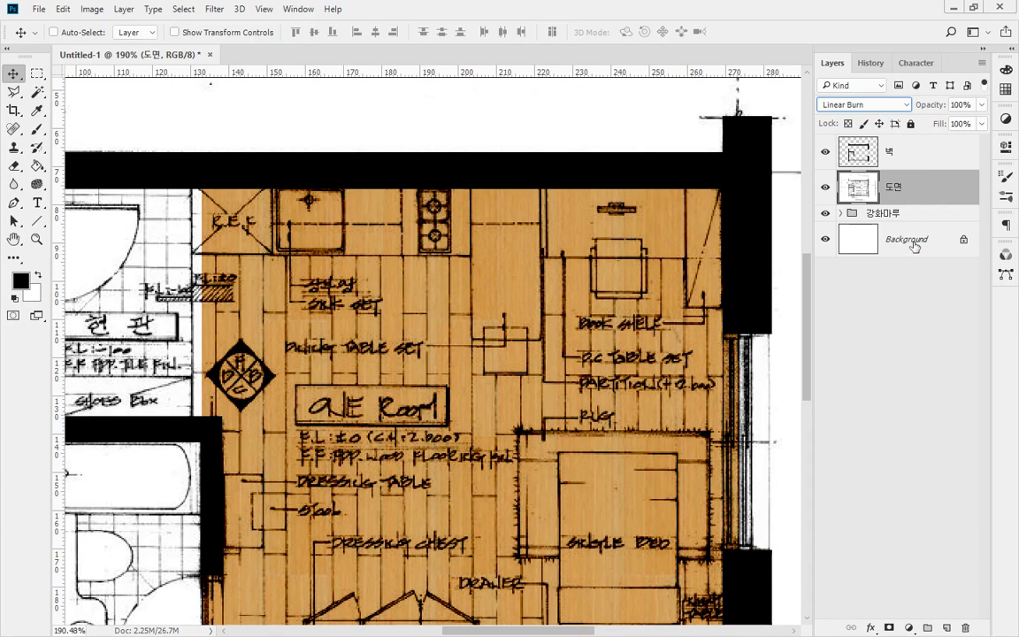
pyautogui.press('Down')
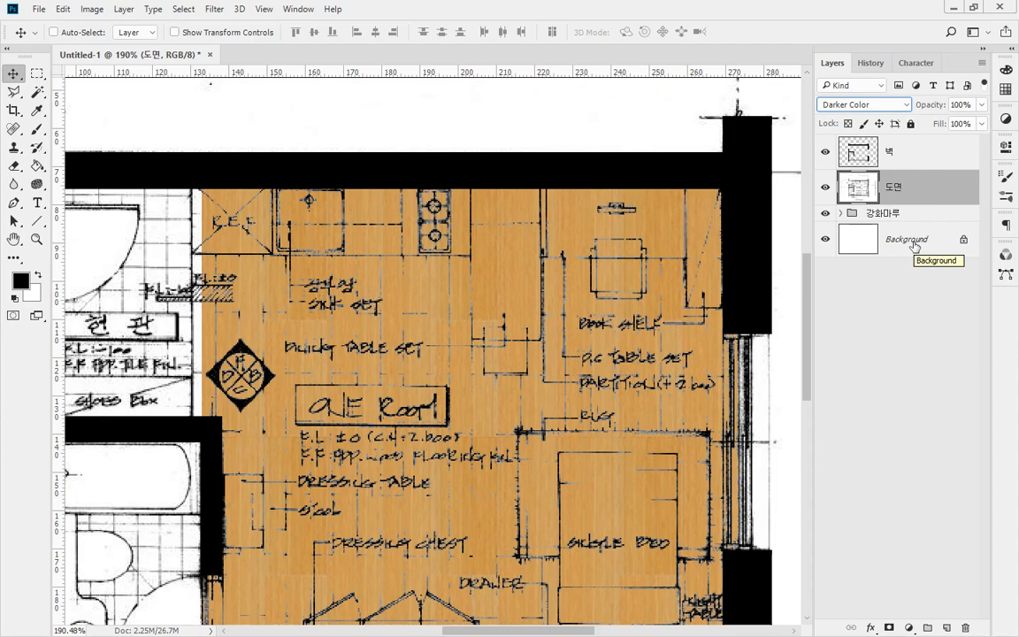
pyautogui.press('Up')
# - Examine the drawing lines over the wood floor up close and in the full-page view
pyautogui.click(39, 240)
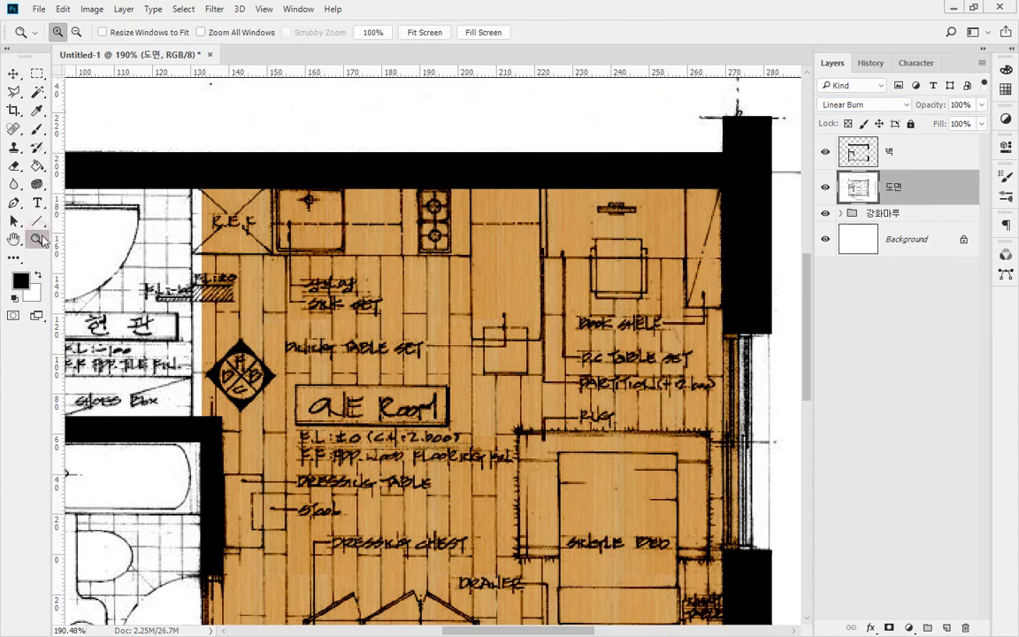
pyautogui.doubleClick(39, 239)
pyautogui.moveTo(271, 209); pyautogui.dragTo(610, 412)
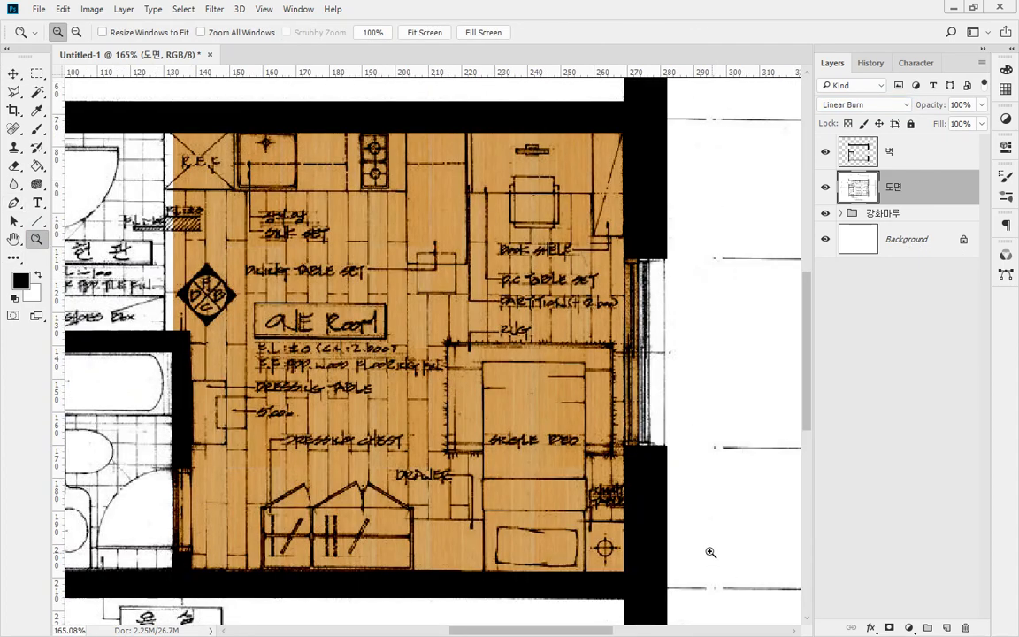
pyautogui.moveTo(711, 552); pyautogui.dragTo(752, 543)
pyautogui.doubleClick(36, 239)
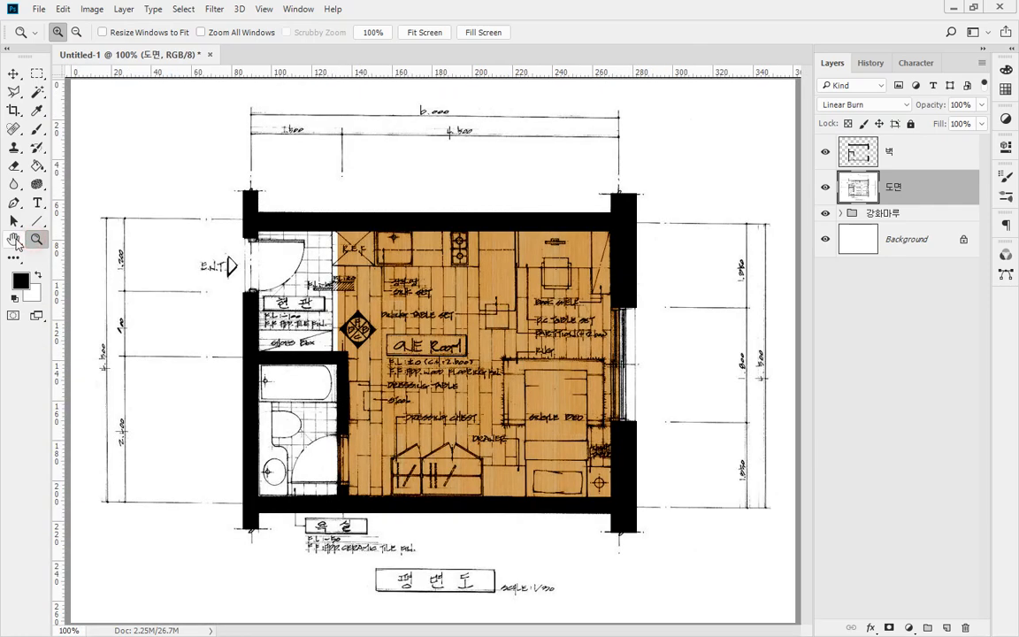
pyautogui.doubleClick(16, 244)
# - Try the blend modes from Lighten through Linear Dodge (Add) and Soft Light to Hard Light on the 도면 layer
pyautogui.click(899, 110)
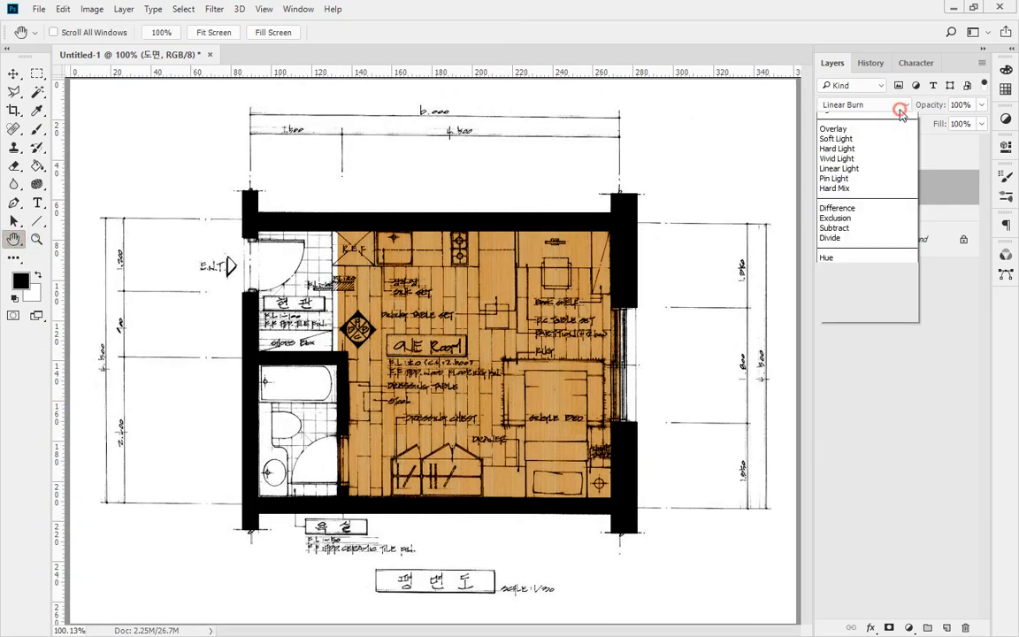
pyautogui.click(904, 204)
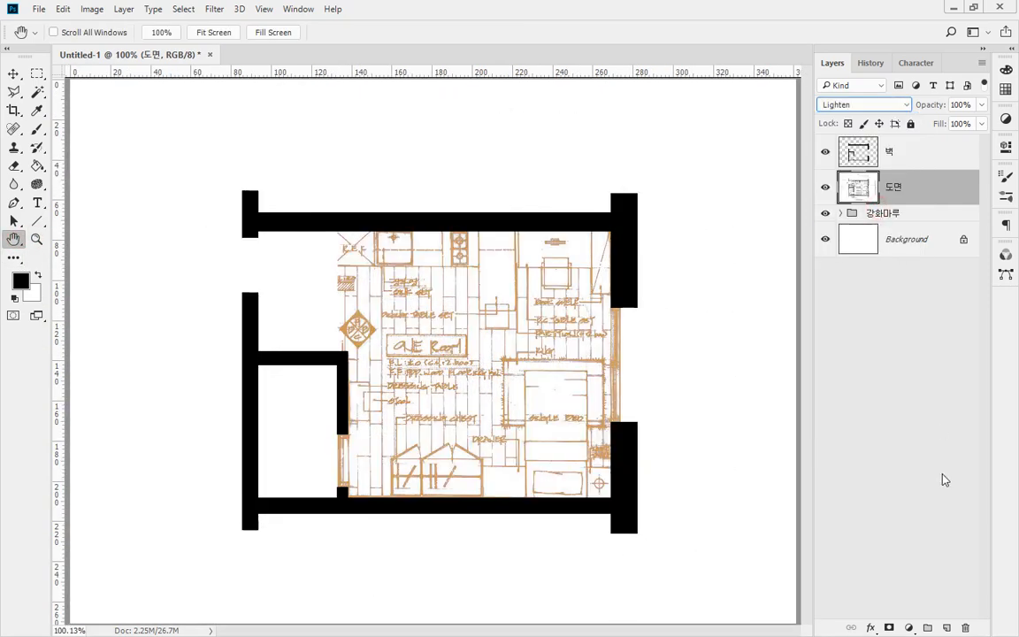
pyautogui.press('Down')
pyautogui.press('Down')
pyautogui.press('Down')
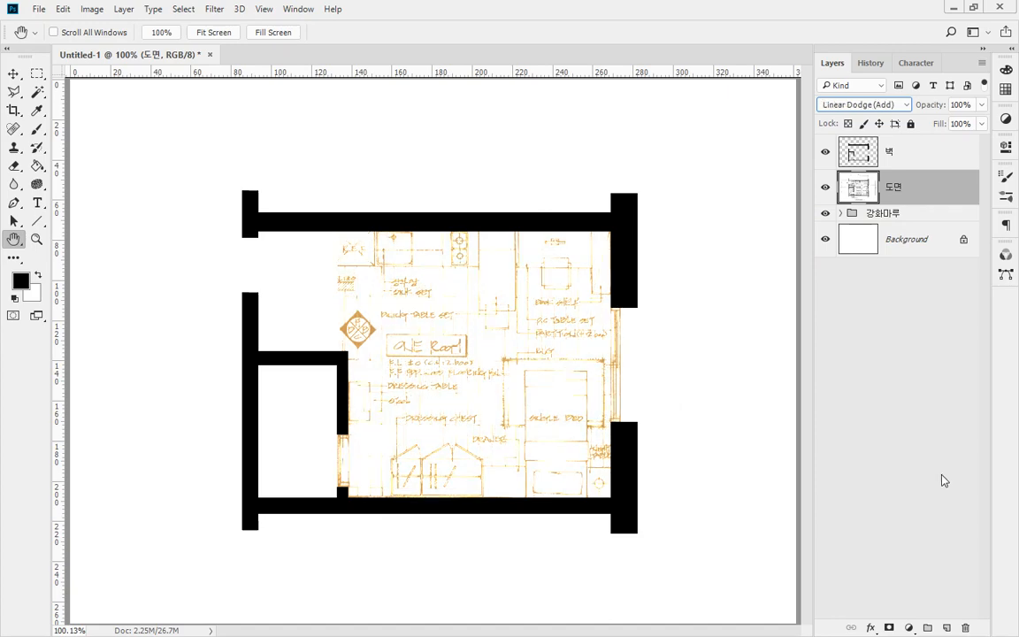
pyautogui.press('Down')
pyautogui.press('Down')
pyautogui.press('Down')
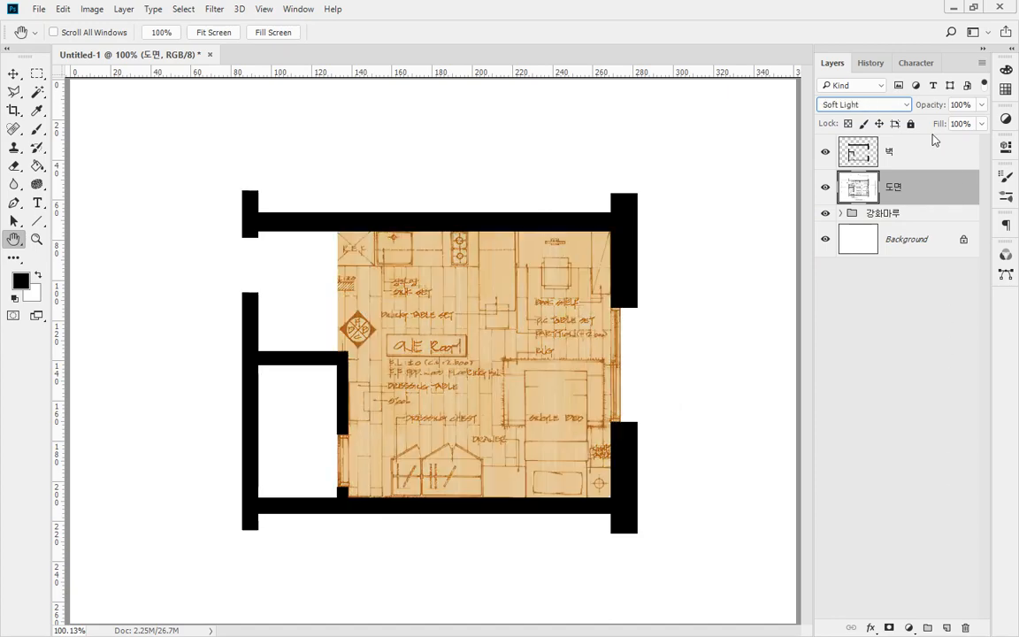
pyautogui.press('Down')
# - Compare Darken, Multiply and Color Burn on the 도면 layer, then set its blend mode to Linear Burn
pyautogui.click(904, 106)
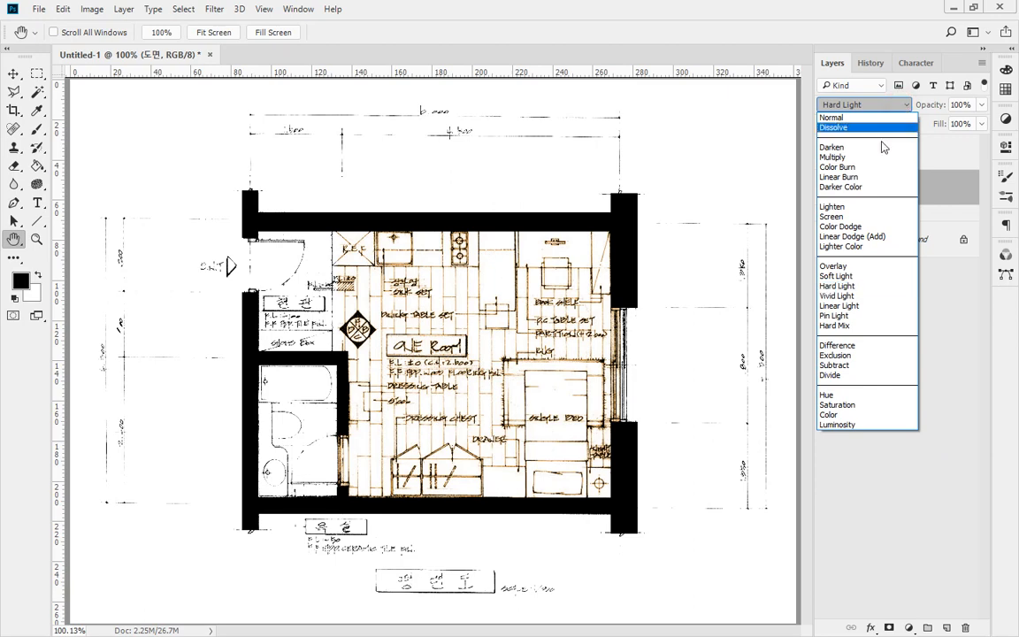
pyautogui.click(879, 150)
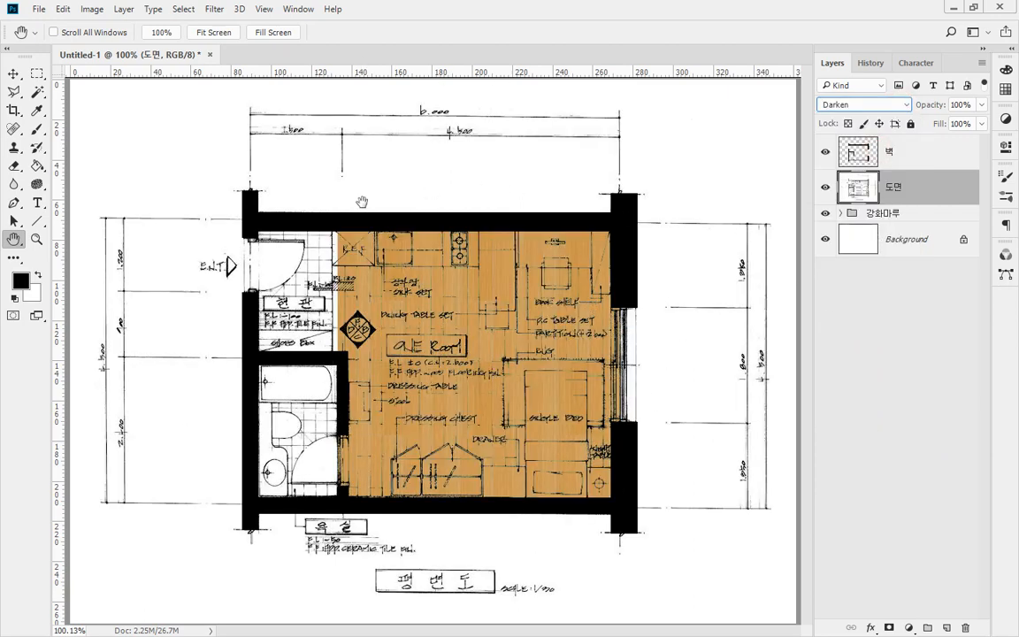
pyautogui.press('Down')
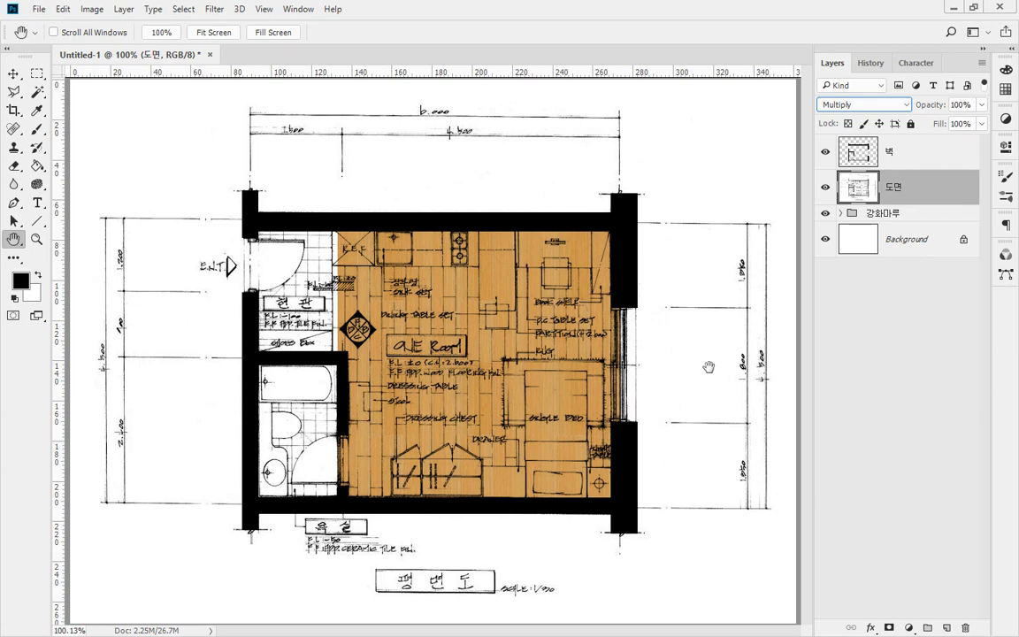
pyautogui.hotkey('shift', '+')
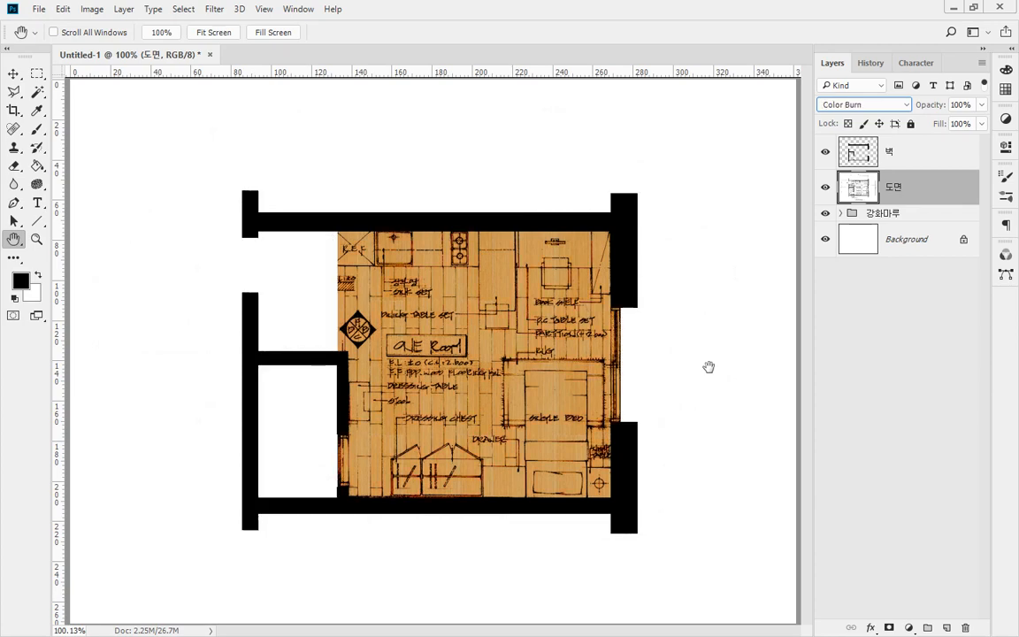
pyautogui.hotkey('shift', '+')
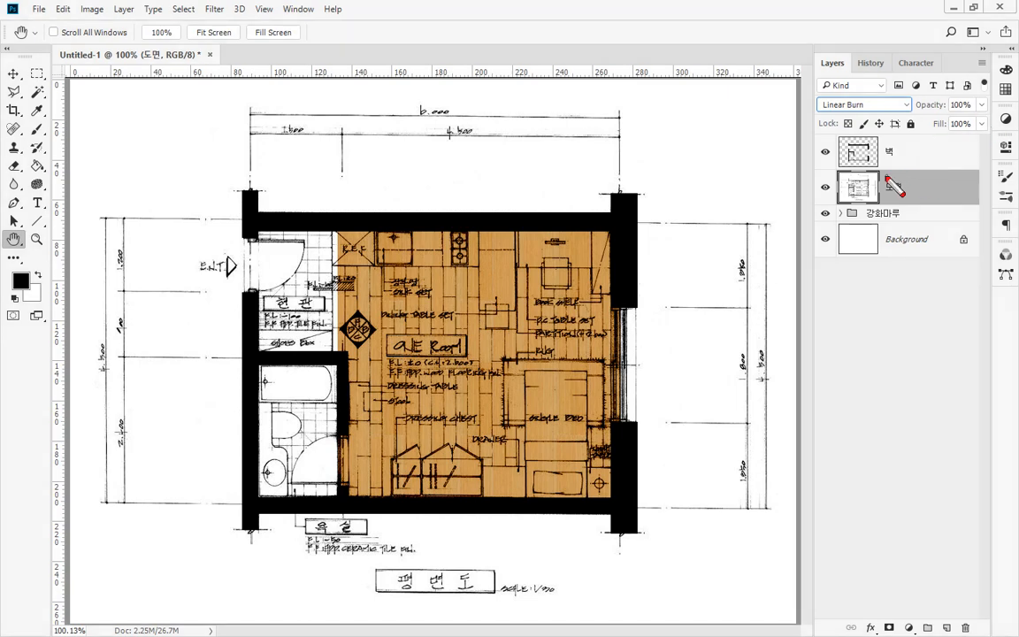
pyautogui.moveTo(876, 135)
pyautogui.mouseDown()
pyautogui.moveTo(923, 182)
pyautogui.moveTo(886, 177)
pyautogui.moveTo(897, 184)
pyautogui.moveTo(888, 206)
pyautogui.moveTo(920, 202)
pyautogui.mouseUp()
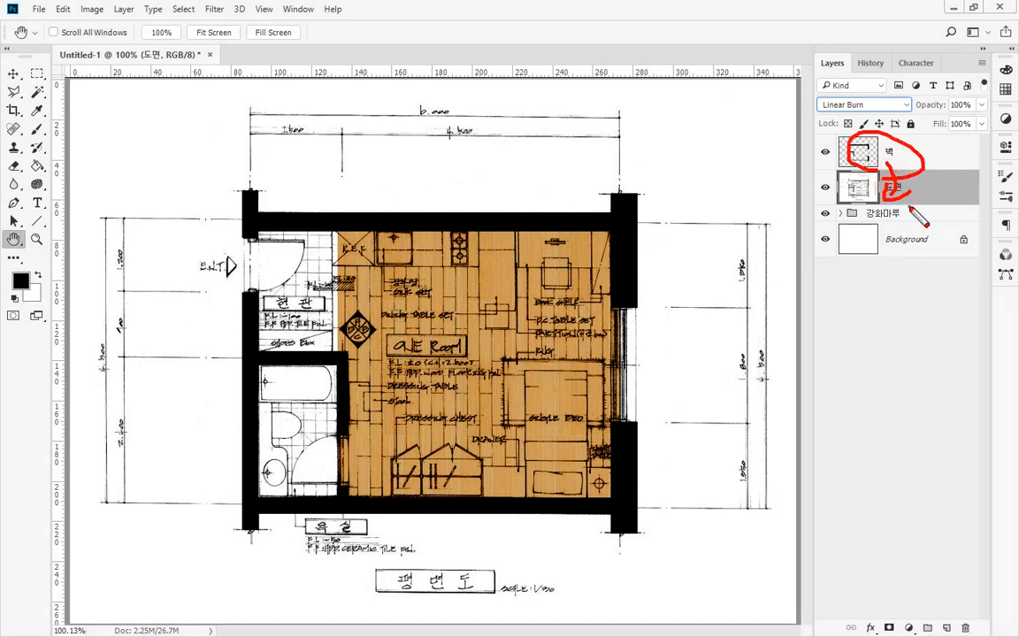
pyautogui.moveTo(875, 172)
pyautogui.mouseDown()
pyautogui.moveTo(916, 189)
pyautogui.moveTo(898, 194)
pyautogui.moveTo(907, 182)
pyautogui.moveTo(911, 190)
pyautogui.mouseUp()
pyautogui.moveTo(892, 139)
pyautogui.mouseDown()
pyautogui.moveTo(814, 117)
pyautogui.moveTo(811, 89)
pyautogui.moveTo(901, 94)
pyautogui.moveTo(920, 114)
pyautogui.moveTo(871, 140)
pyautogui.mouseUp()
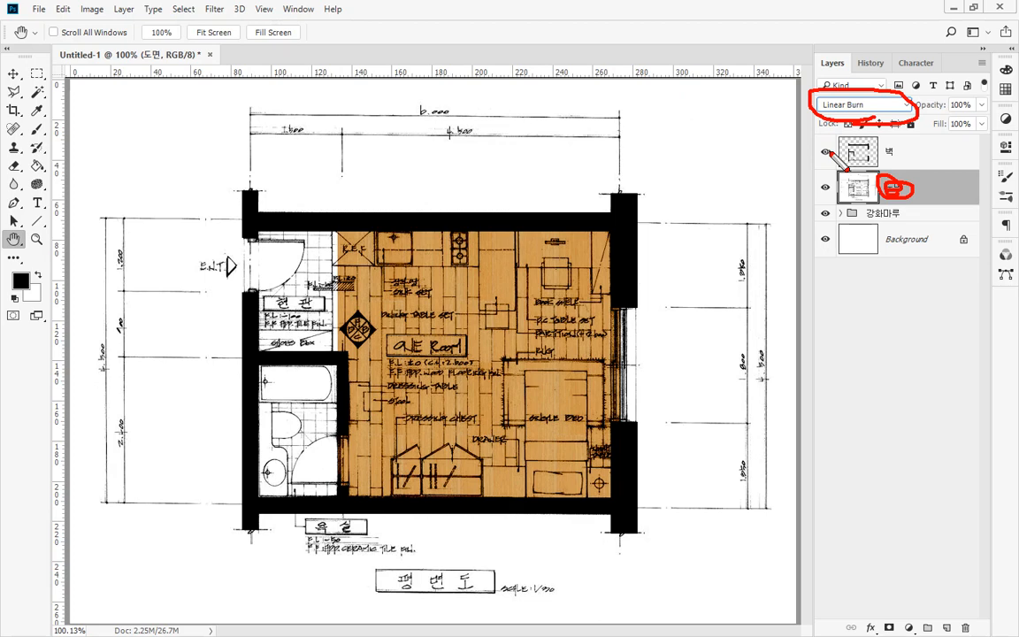
pyautogui.moveTo(531, 553)
pyautogui.mouseDown()
pyautogui.moveTo(393, 537)
pyautogui.moveTo(548, 199)
pyautogui.moveTo(552, 488)
pyautogui.moveTo(497, 510)
pyautogui.mouseUp()
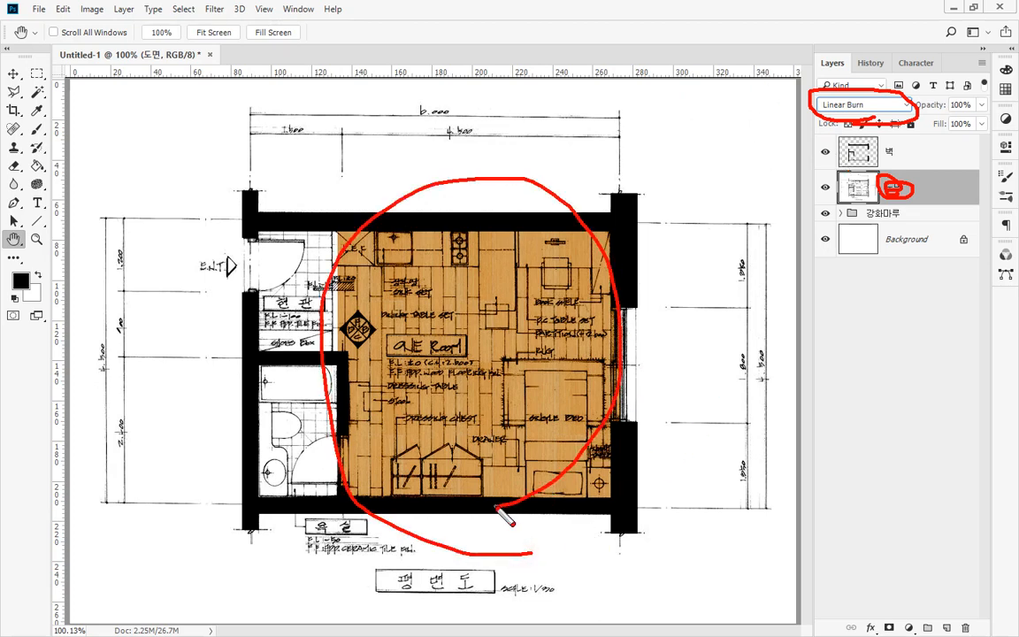
pyautogui.press('Escape')
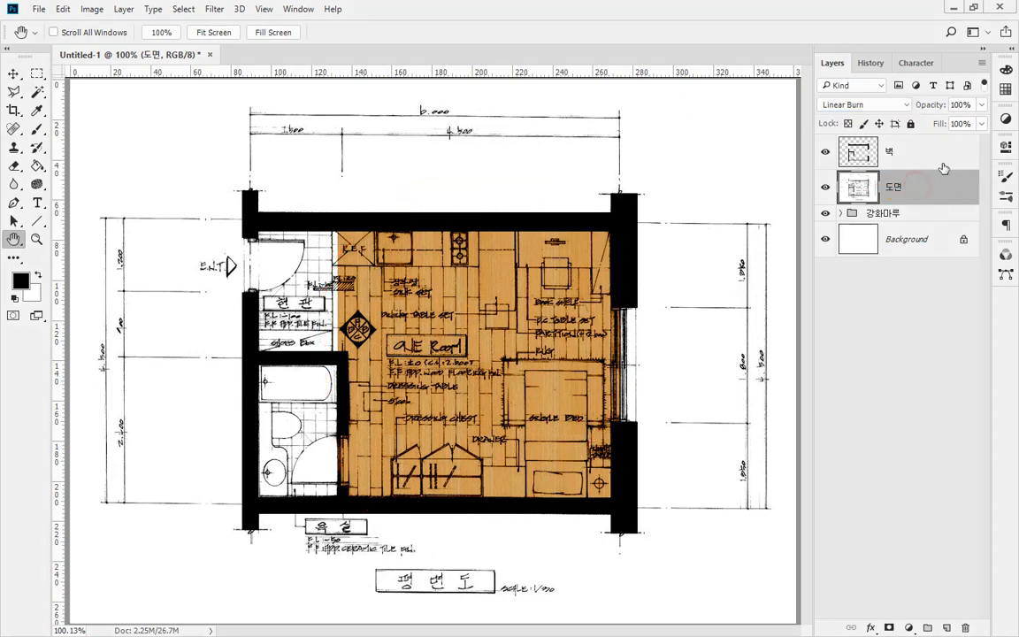
pyautogui.click(981, 104)
pyautogui.moveTo(982, 122)
pyautogui.mouseDown()
pyautogui.moveTo(918, 133)
pyautogui.moveTo(926, 124)
pyautogui.moveTo(983, 127)
pyautogui.mouseUp()
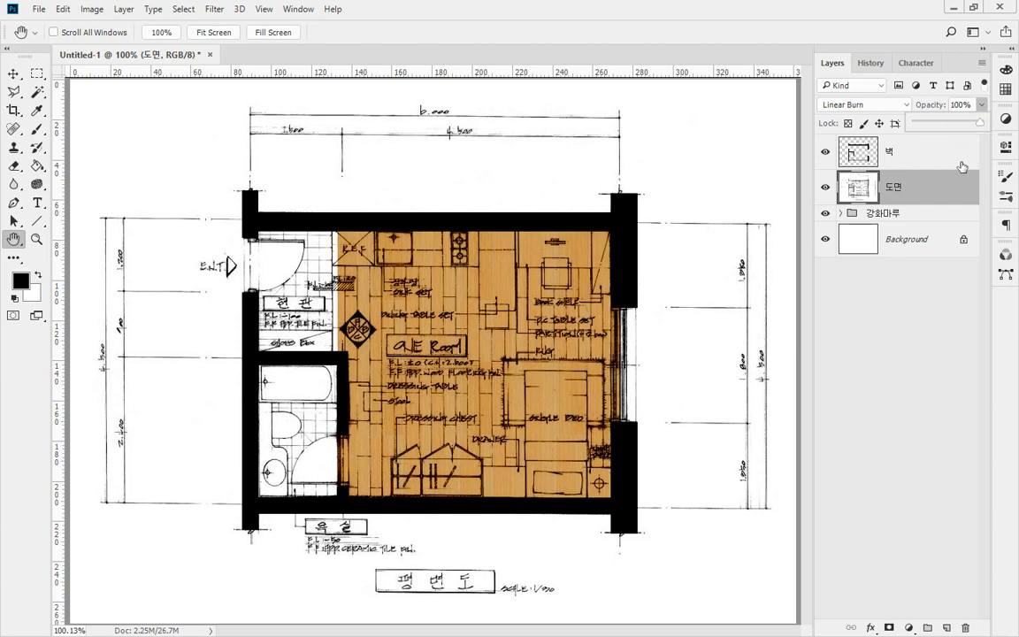
# - Align the 강화마루 floor group so the wood meets the room's upper wall and the edge of the entrance tiles
pyautogui.click(920, 219)
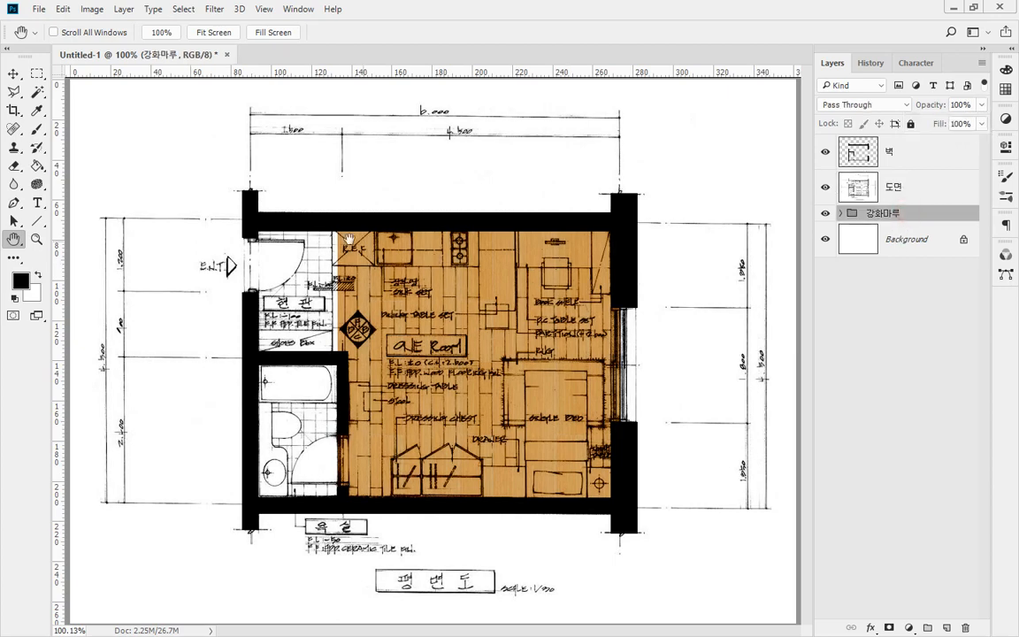
pyautogui.scroll(3, 424, 356)
pyautogui.press('v')
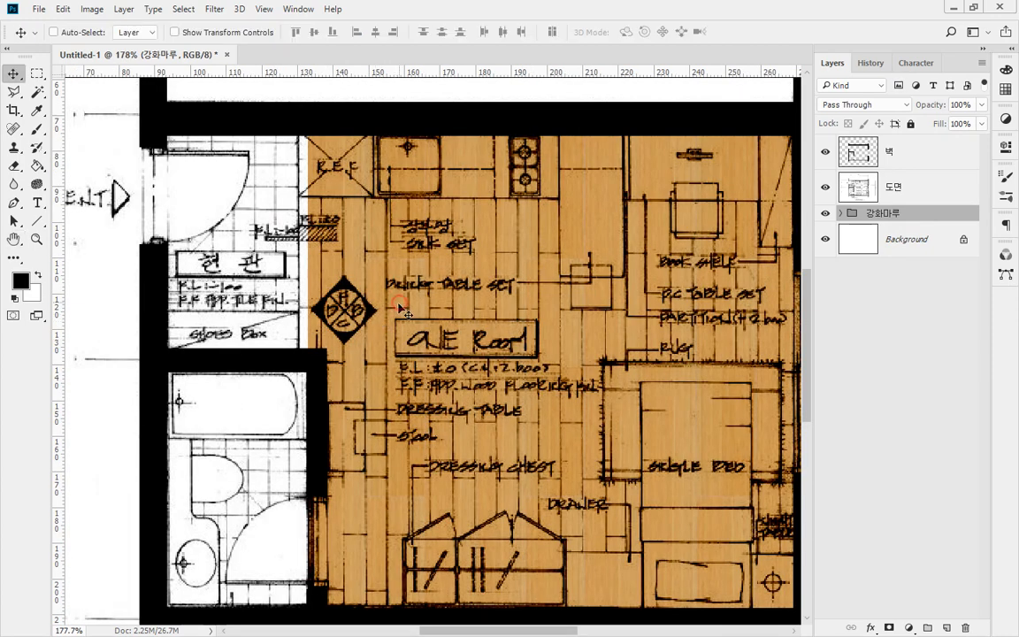
pyautogui.moveTo(399, 311); pyautogui.dragTo(395, 311)
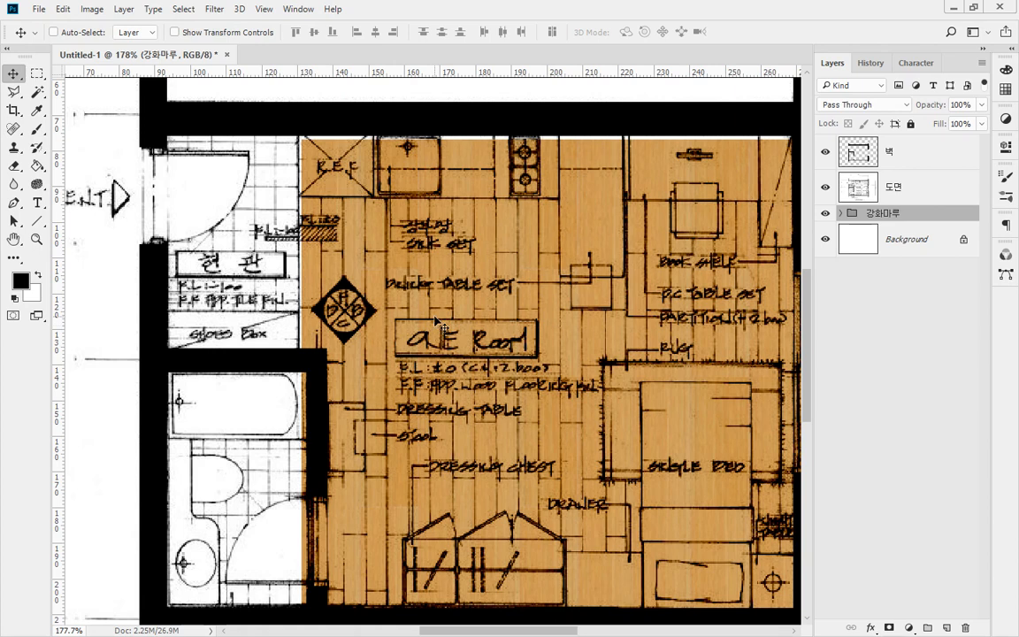
pyautogui.press('Up')
pyautogui.press('Up')
pyautogui.press('Up')
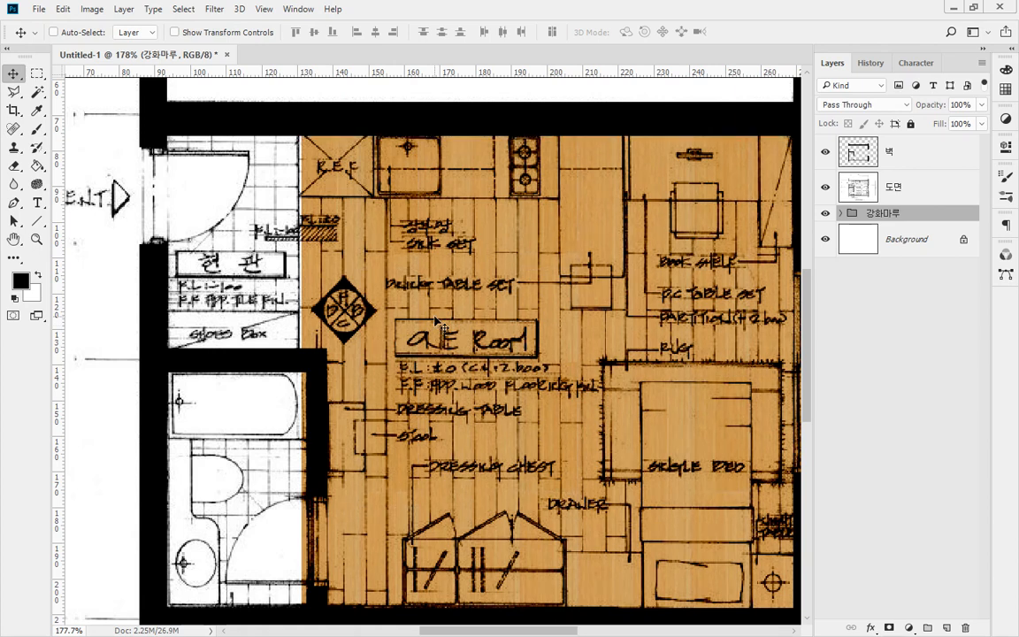
pyautogui.press('Left')
pyautogui.press('Left')
pyautogui.press('Left')
pyautogui.press('Left')
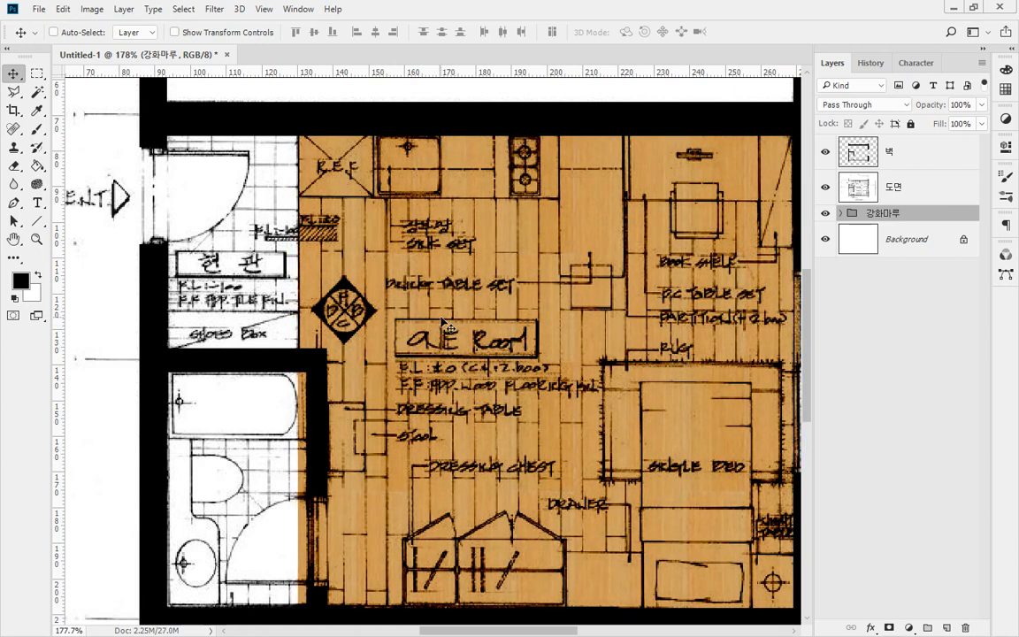
# - Examine the wood floor's edge along the partition wall and doorway between the bathroom and the main room
pyautogui.moveTo(674, 403)
pyautogui.mouseDown()
pyautogui.moveTo(322, 351)
pyautogui.moveTo(584, 345)
pyautogui.moveTo(632, 305)
pyautogui.moveTo(680, 289)
pyautogui.mouseUp()
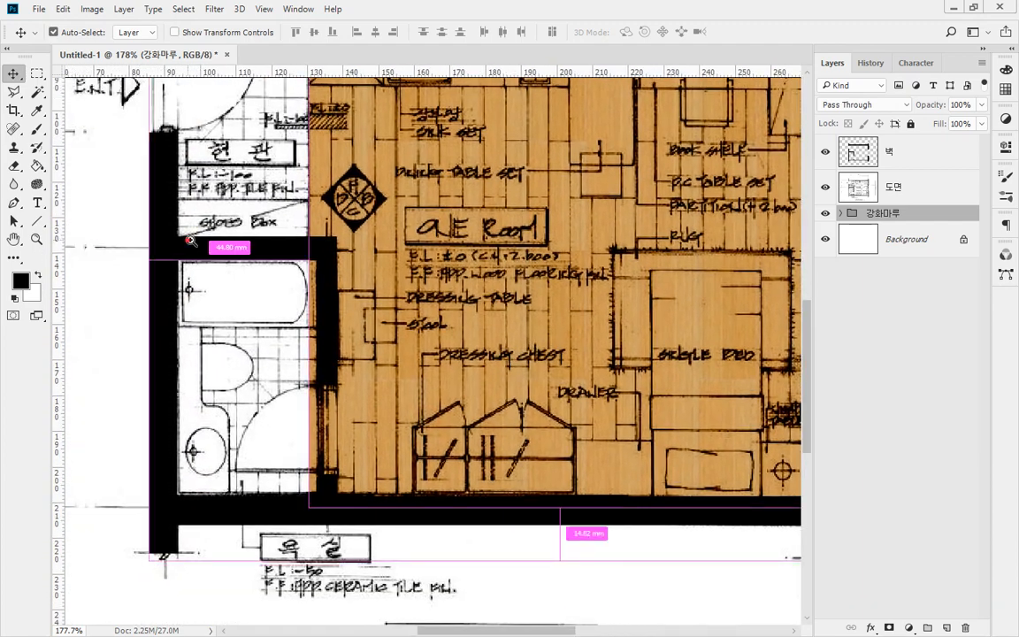
pyautogui.moveTo(190, 241); pyautogui.dragTo(507, 632)
pyautogui.moveTo(476, 278); pyautogui.dragTo(457, 361)
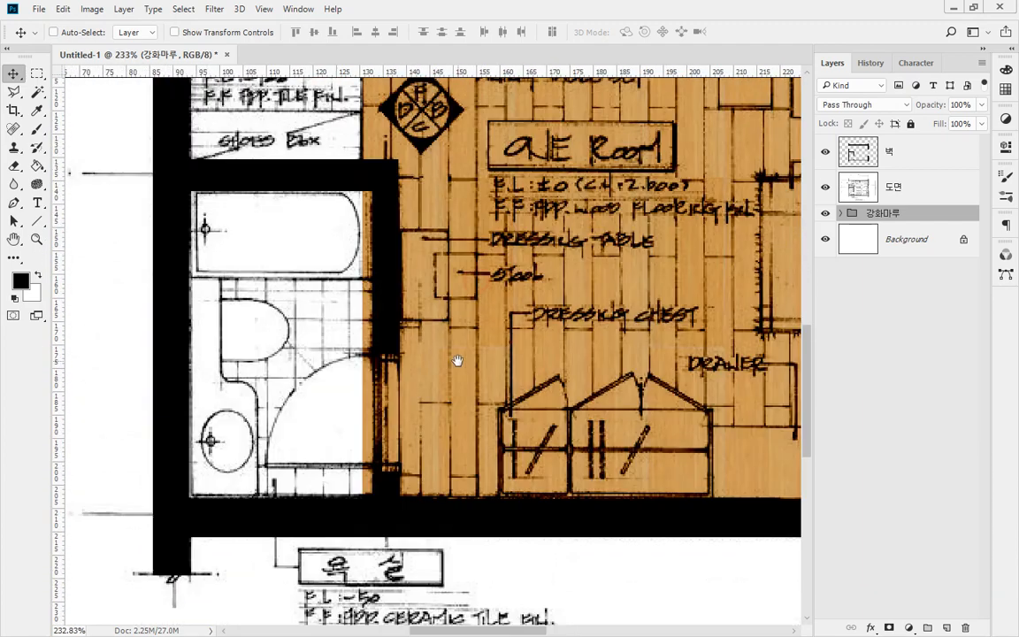
pyautogui.hotkey('ctrl', '2')
pyautogui.moveTo(337, 165)
pyautogui.mouseDown()
pyautogui.moveTo(385, 175)
pyautogui.moveTo(383, 475)
pyautogui.moveTo(379, 506)
pyautogui.moveTo(319, 507)
pyautogui.mouseUp()
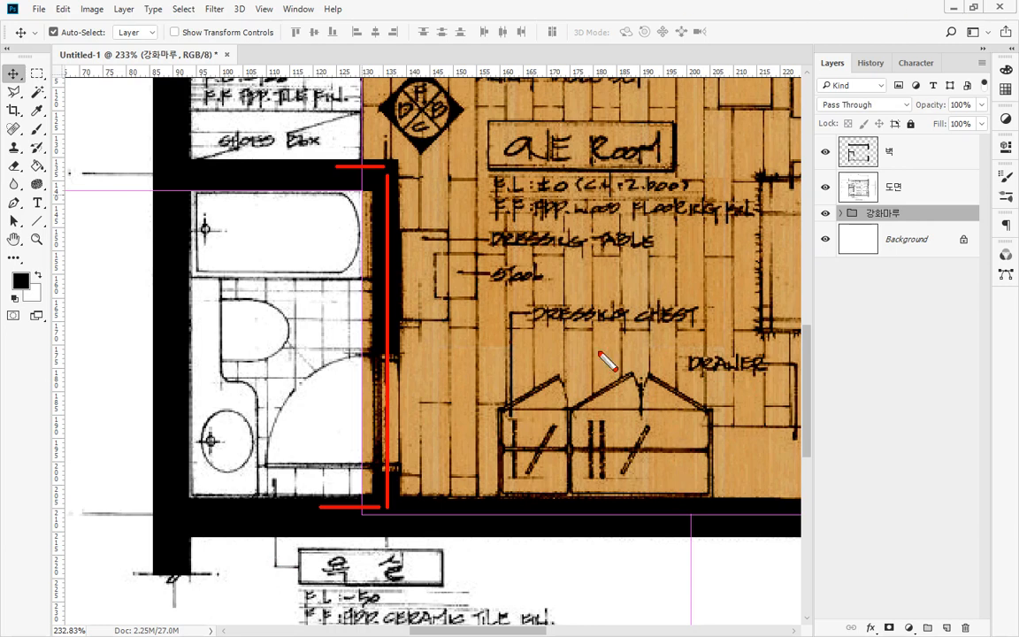
pyautogui.moveTo(356, 176)
pyautogui.mouseDown()
pyautogui.moveTo(377, 203)
pyautogui.moveTo(354, 270)
pyautogui.mouseUp()
pyautogui.moveTo(333, 213); pyautogui.dragTo(288, 284)
pyautogui.moveTo(336, 270)
pyautogui.mouseDown()
pyautogui.moveTo(286, 337)
pyautogui.moveTo(289, 364)
pyautogui.mouseUp()
pyautogui.press('Escape')
pyautogui.moveTo(895, 225)
pyautogui.mouseDown()
pyautogui.moveTo(843, 206)
pyautogui.moveTo(916, 220)
pyautogui.mouseUp()
pyautogui.press('Escape')
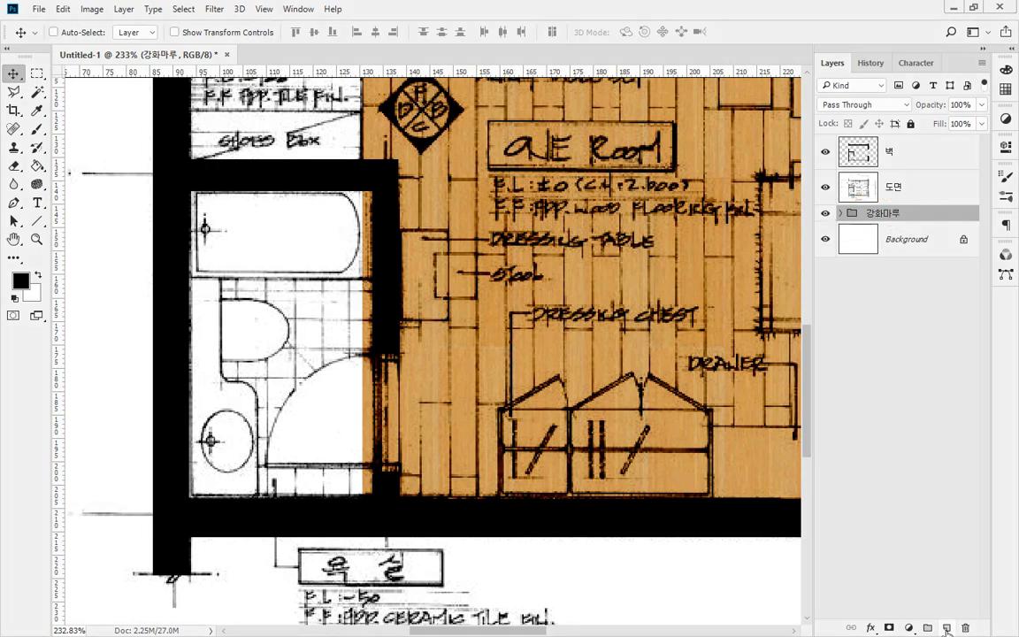
# - Add a layer mask to the 강화마루 group and make a rectangular selection around the floor strip along the bathroom's partition wall
pyautogui.click(889, 627)
pyautogui.moveTo(900, 247)
pyautogui.mouseDown()
pyautogui.moveTo(849, 216)
pyautogui.moveTo(934, 212)
pyautogui.moveTo(948, 267)
pyautogui.mouseUp()
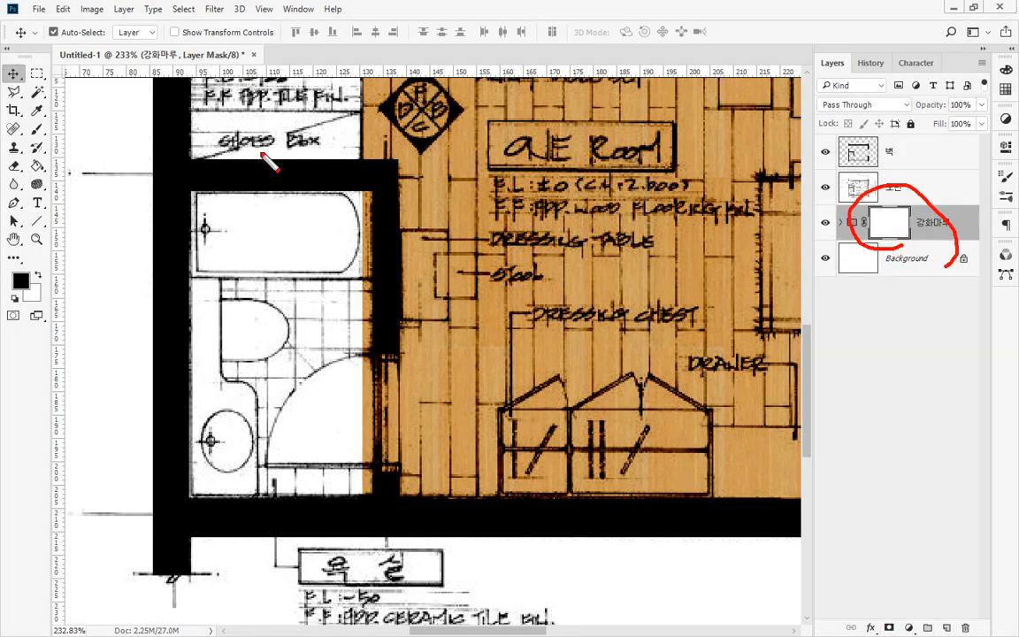
pyautogui.press('Escape')
pyautogui.click(39, 73)
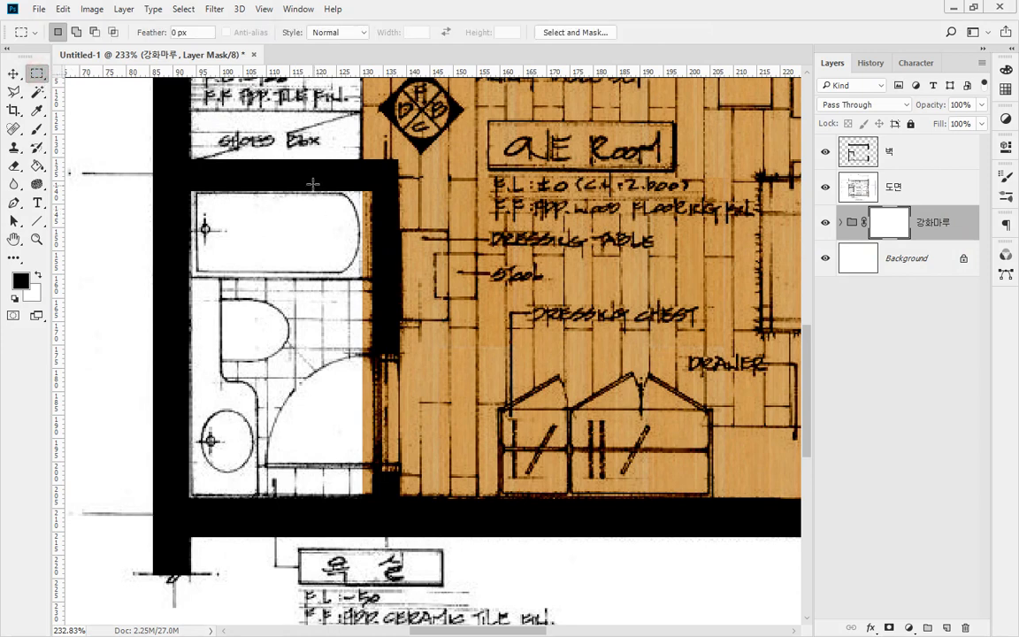
pyautogui.moveTo(306, 176); pyautogui.dragTo(398, 506)
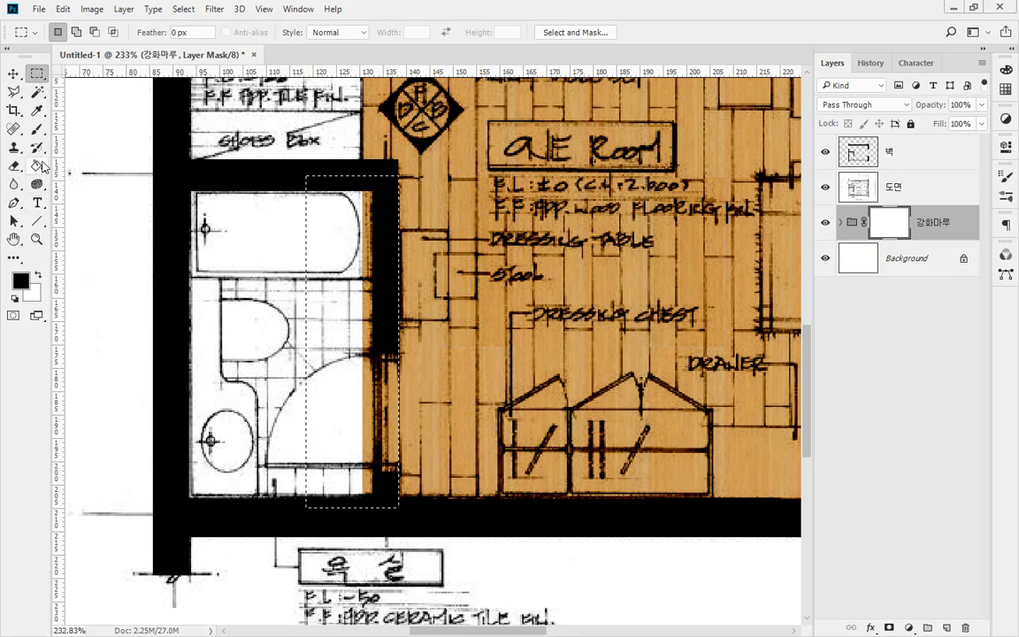
# - Paint black on the 강화마루 mask inside the selection with the Brush at 100% opacity to hide the wood in the bathroom
pyautogui.click(38, 129)
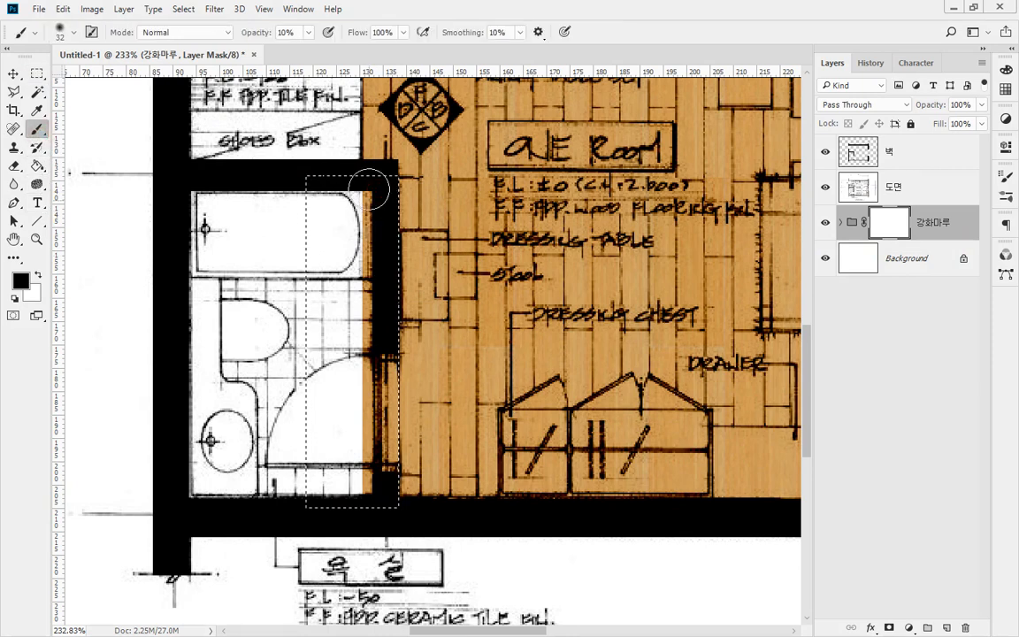
pyautogui.click(309, 32)
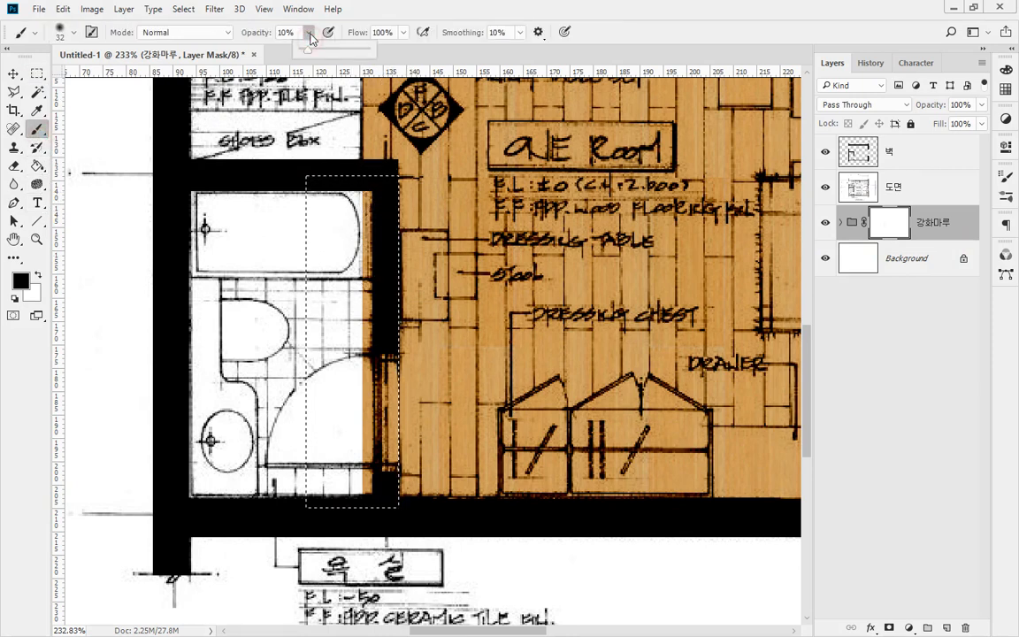
pyautogui.moveTo(308, 33); pyautogui.dragTo(421, 61)
pyautogui.moveTo(353, 181)
pyautogui.mouseDown()
pyautogui.moveTo(373, 351)
pyautogui.moveTo(357, 512)
pyautogui.moveTo(385, 230)
pyautogui.moveTo(390, 497)
pyautogui.moveTo(399, 143)
pyautogui.moveTo(398, 499)
pyautogui.moveTo(363, 499)
pyautogui.moveTo(305, 375)
pyautogui.moveTo(344, 168)
pyautogui.moveTo(380, 298)
pyautogui.moveTo(372, 336)
pyautogui.moveTo(453, 473)
pyautogui.mouseUp()
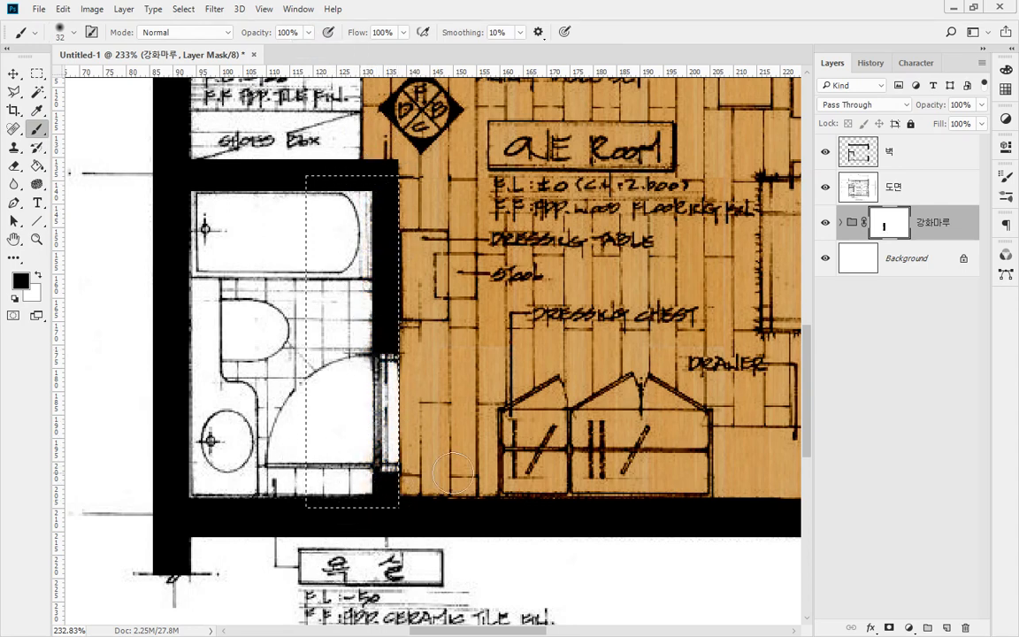
pyautogui.moveTo(513, 176); pyautogui.dragTo(191, 307)
pyautogui.moveTo(320, 348); pyautogui.dragTo(629, 313)
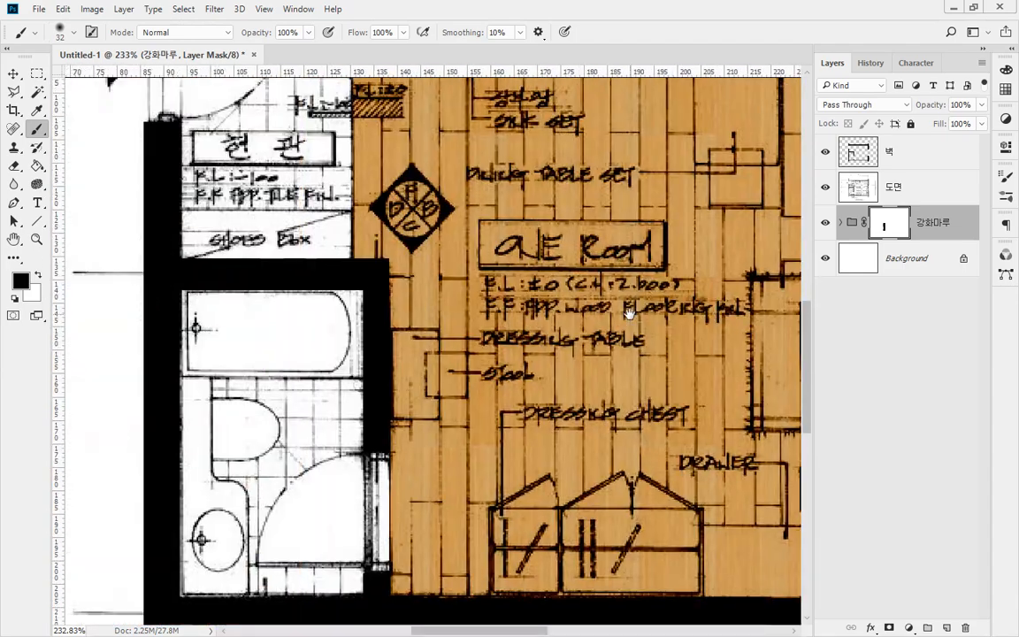
pyautogui.hotkey('ctrl', '-')
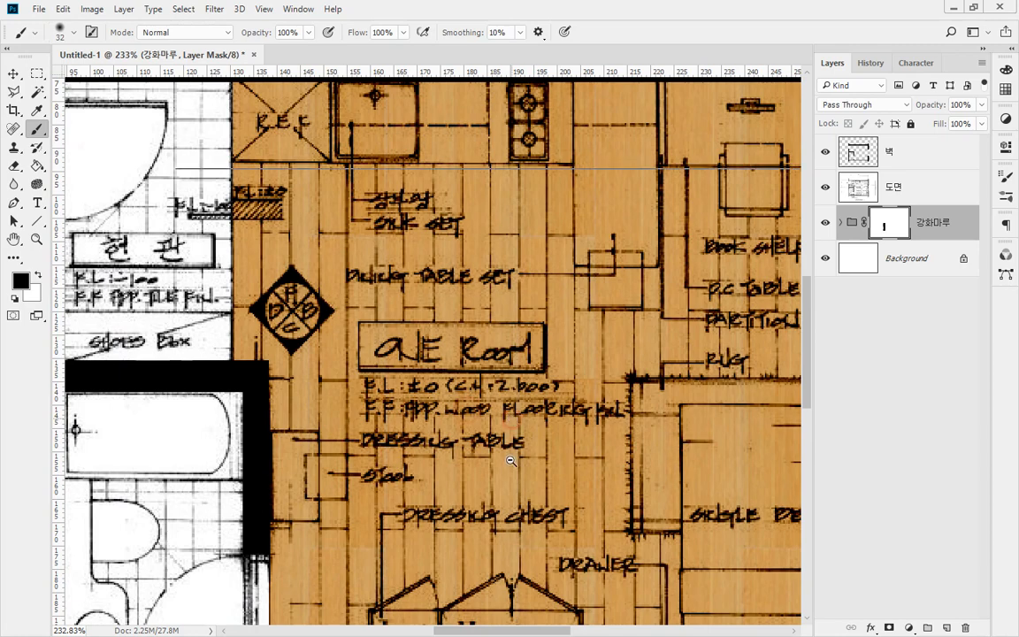
pyautogui.hotkey('ctrl', '-')
pyautogui.hotkey('ctrl', '-')
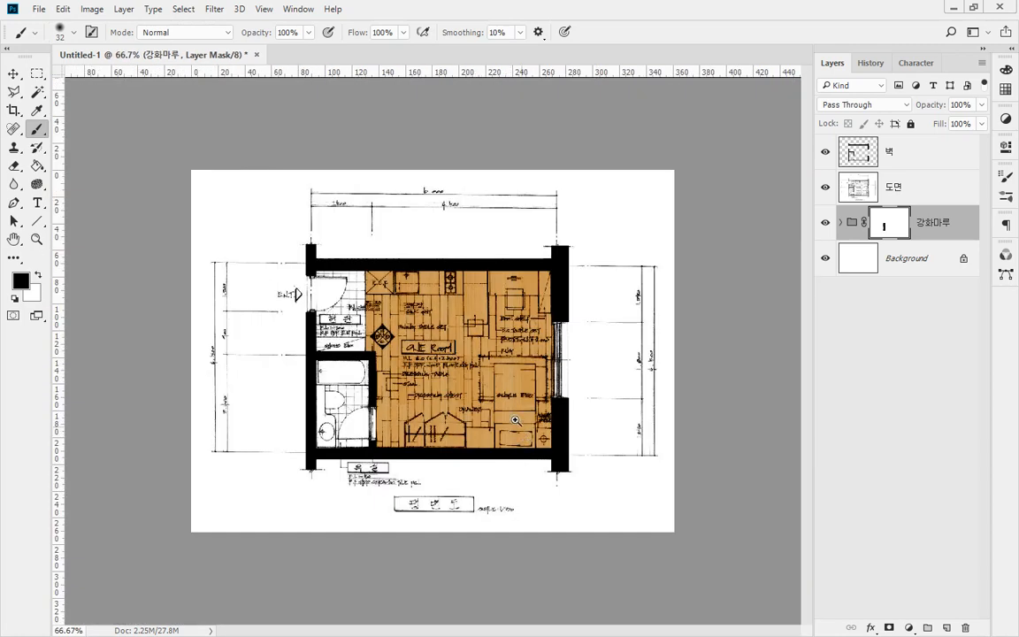
# - Try sharpening the gray tile texture on Layer 1 with the Sharpen tool at 100% strength
pyautogui.hotkey('ctrl', '+')
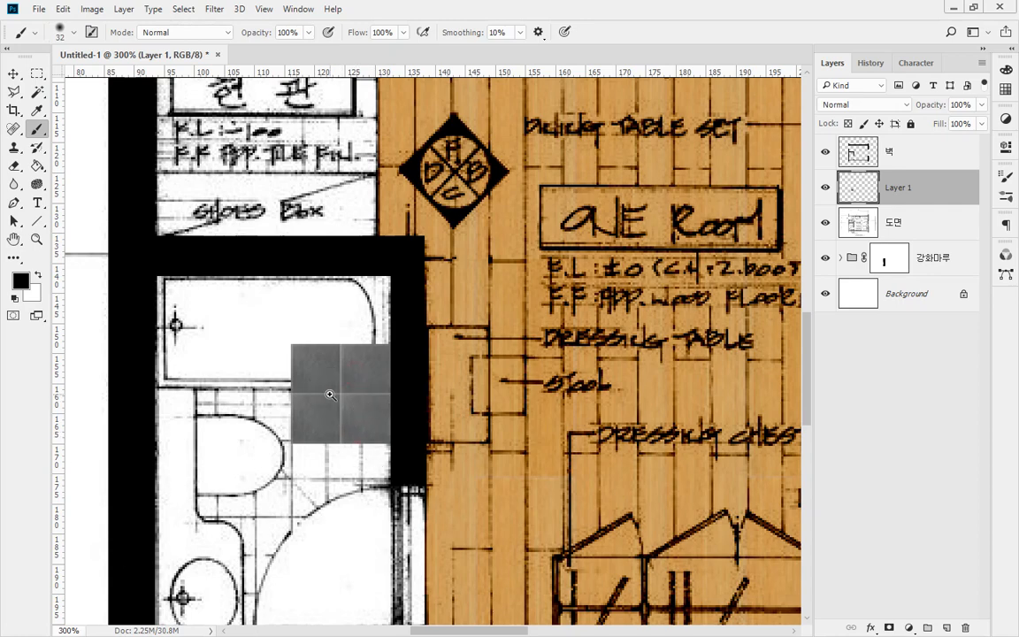
pyautogui.click(363, 434)
pyautogui.click(354, 438)
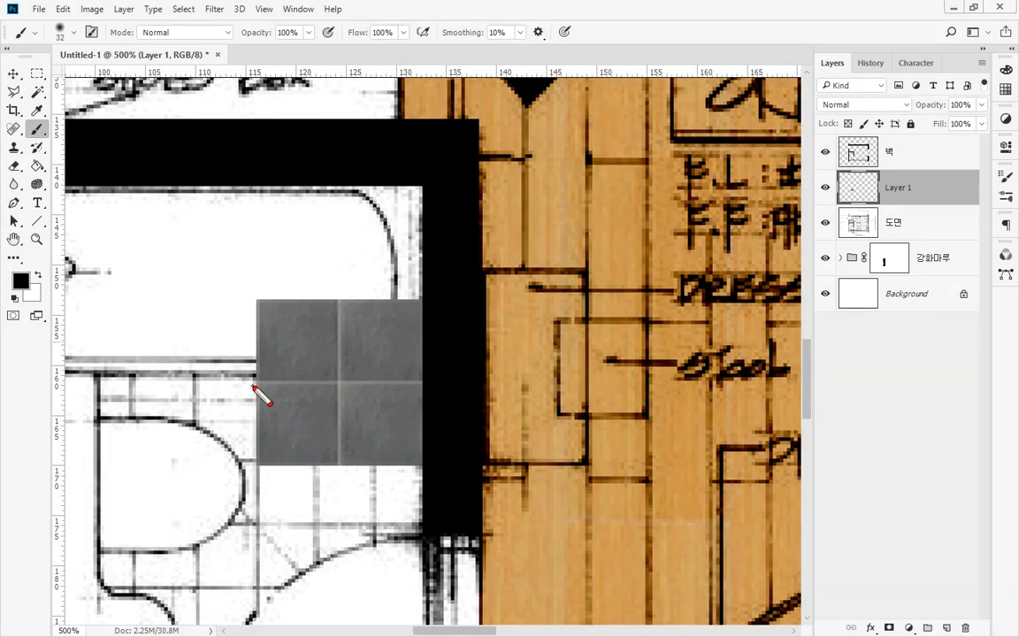
pyautogui.moveTo(314, 320)
pyautogui.mouseDown()
pyautogui.moveTo(431, 308)
pyautogui.moveTo(440, 408)
pyautogui.mouseUp()
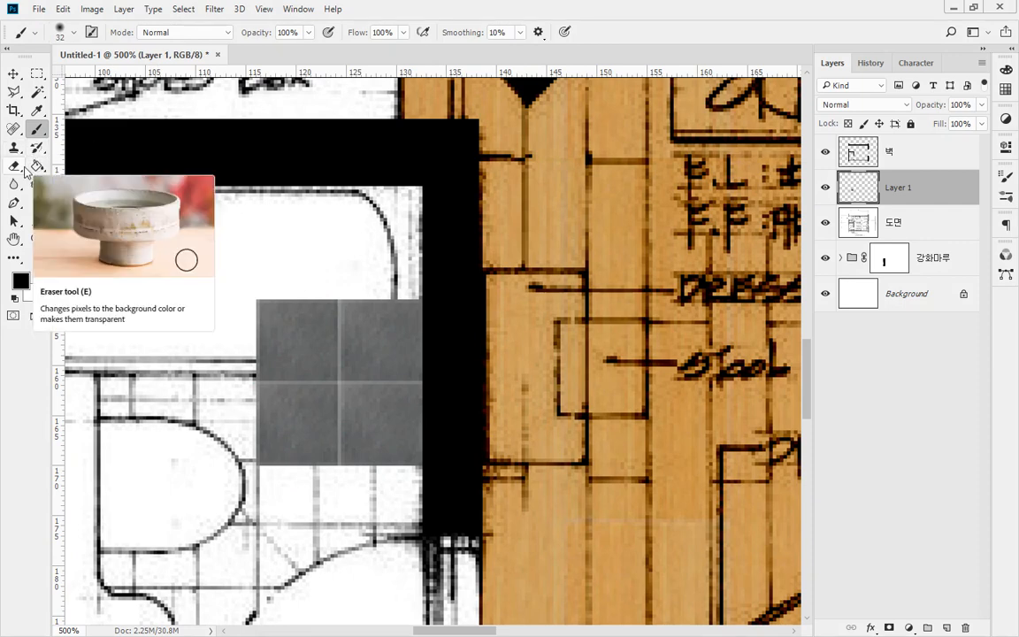
pyautogui.click(36, 166)
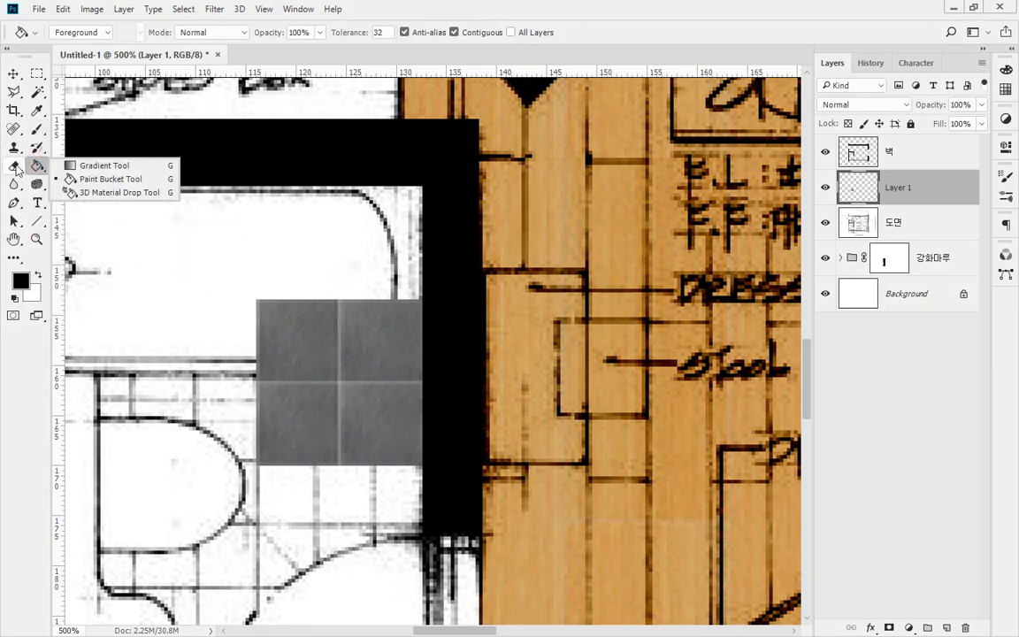
pyautogui.click(14, 183)
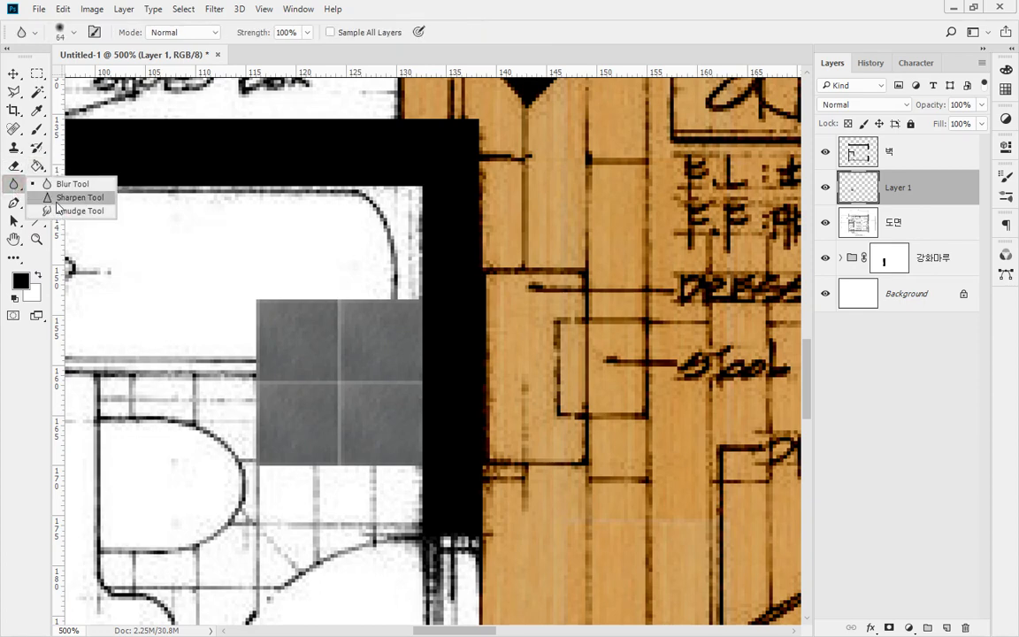
pyautogui.click(59, 200)
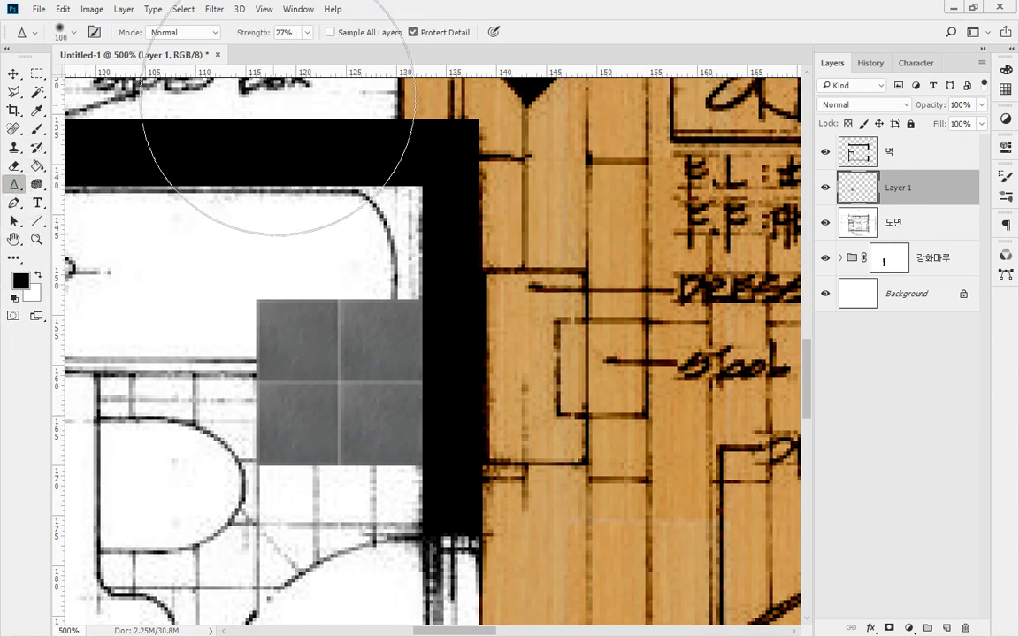
pyautogui.click(306, 32)
pyautogui.moveTo(301, 49); pyautogui.dragTo(355, 50)
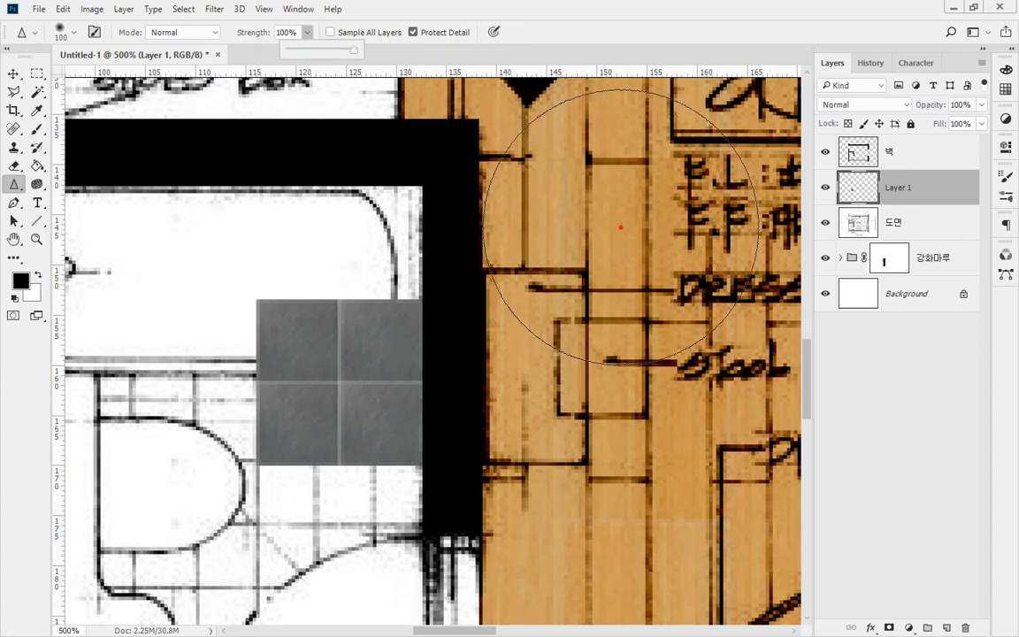
pyautogui.click(292, 483)
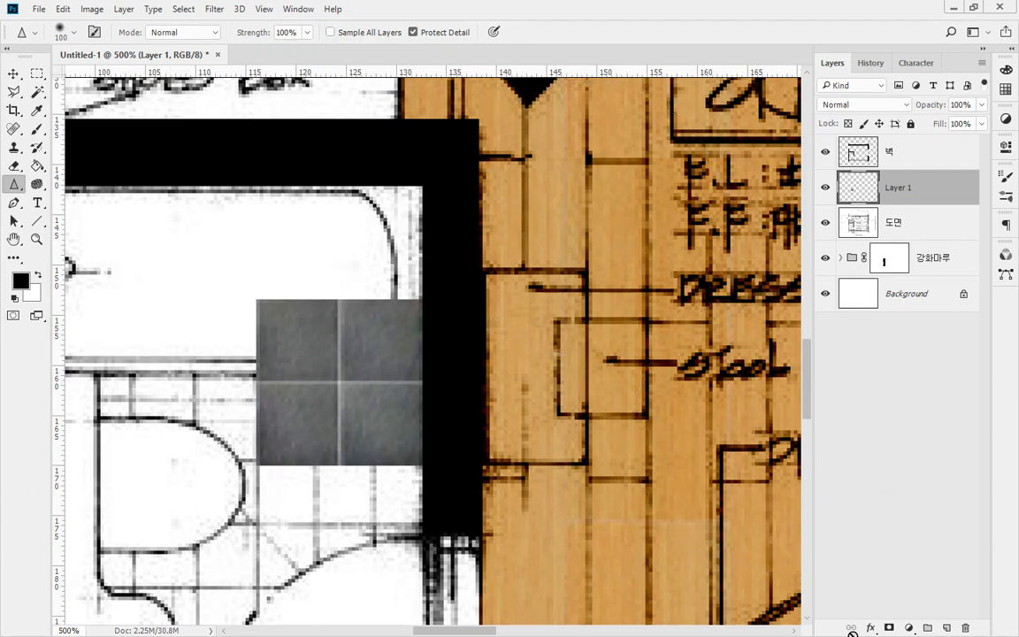
# - Undo the sharpening of the gray tile texture
pyautogui.hotkey('ctrl', 'z')
pyautogui.hotkey('ctrl', 'z')
pyautogui.hotkey('ctrl', 'z')
pyautogui.hotkey('ctrl', 'z')
pyautogui.hotkey('ctrl', 'z')
# - Set the Sharpen tool's strength to 26% and sharpen the gray tile texture on Layer 1 in the bathroom
pyautogui.click(307, 33)
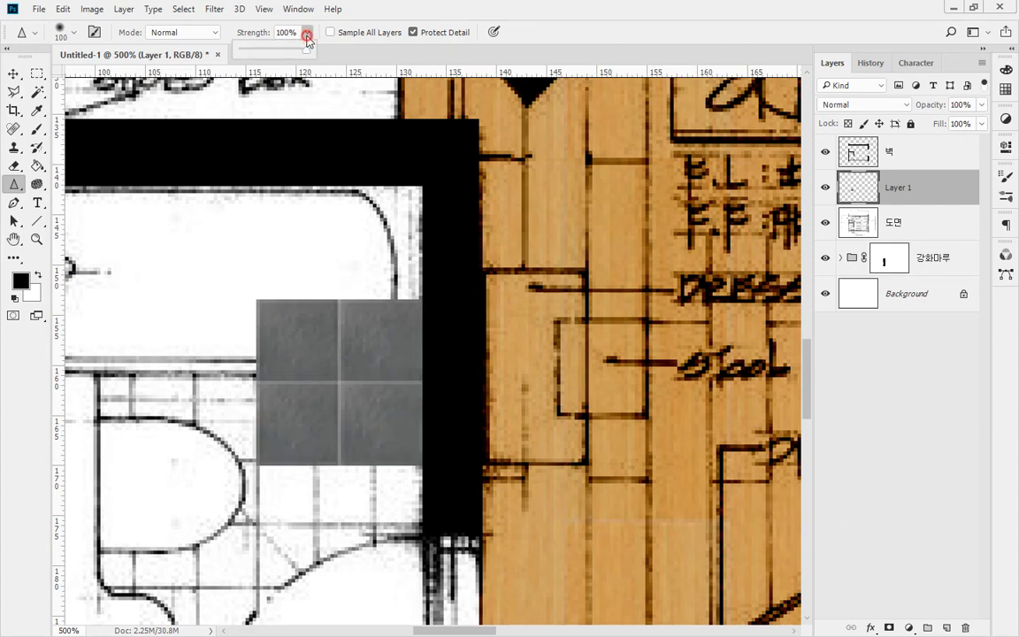
pyautogui.moveTo(275, 58)
pyautogui.mouseDown()
pyautogui.moveTo(312, 51)
pyautogui.moveTo(195, 45)
pyautogui.moveTo(258, 51)
pyautogui.mouseUp()
pyautogui.click(672, 12)
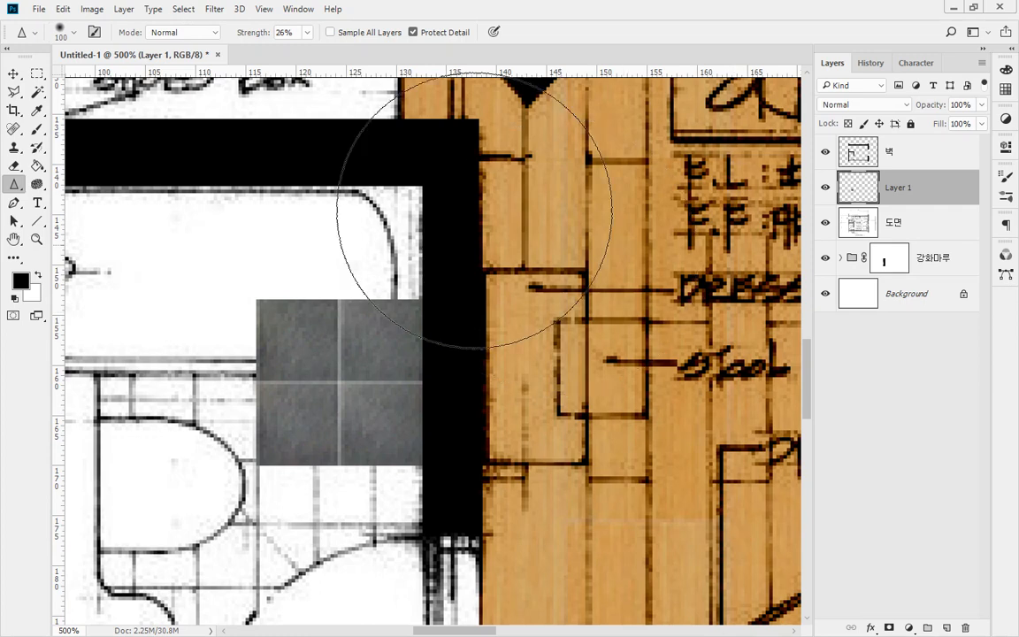
pyautogui.doubleClick(35, 239)
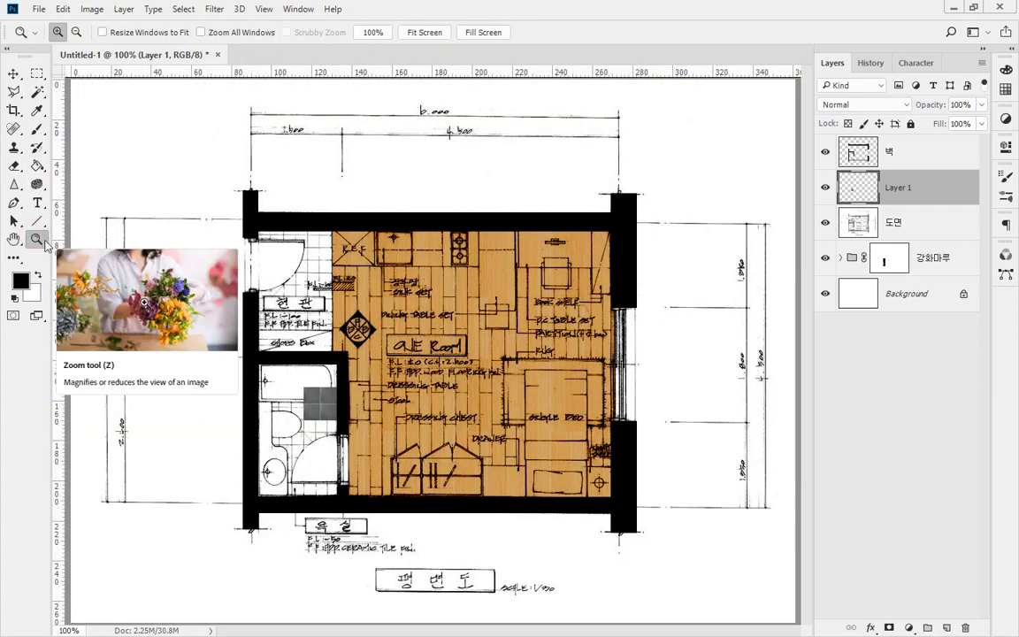
pyautogui.moveTo(243, 323); pyautogui.dragTo(439, 496)
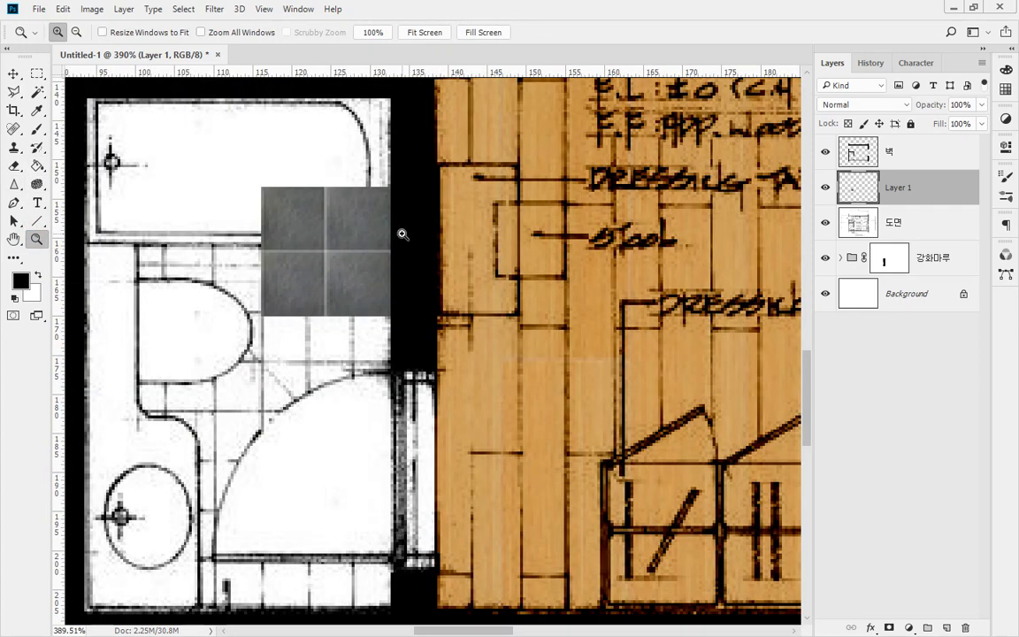
pyautogui.press('s')
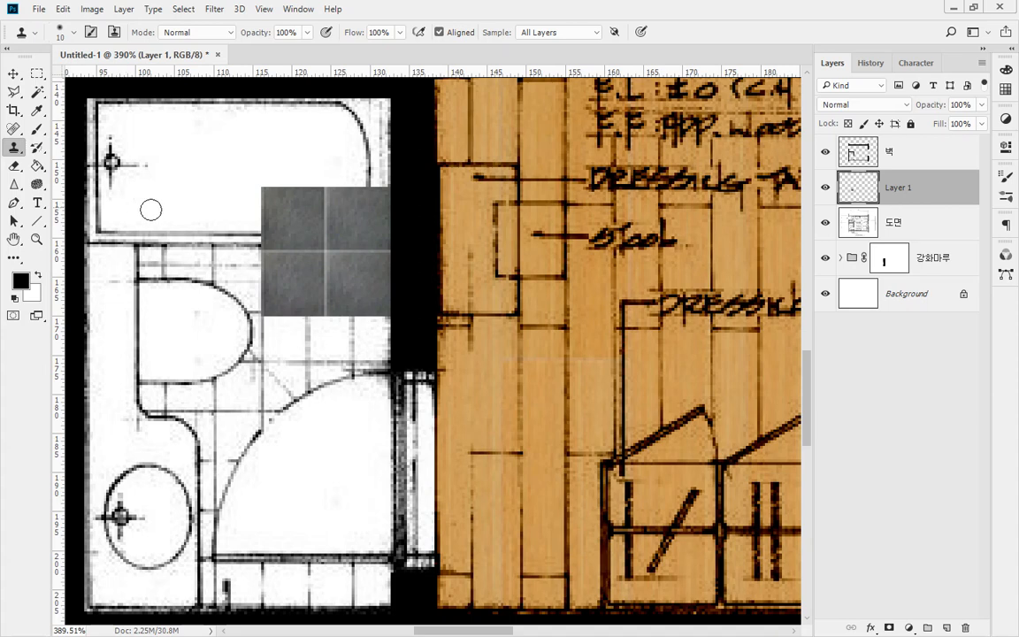
pyautogui.click(15, 184)
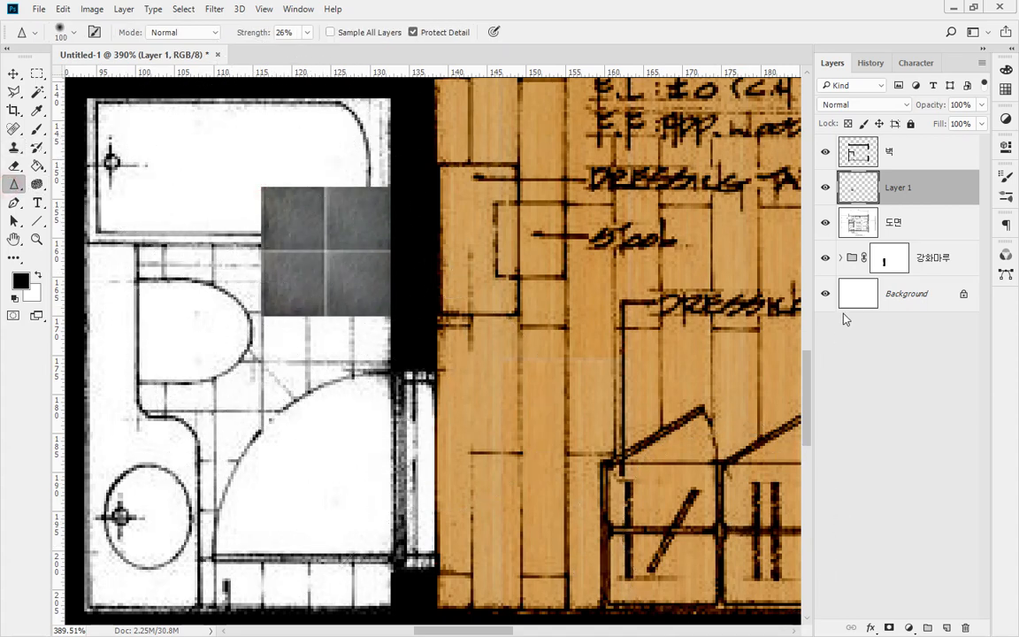
# - Move the gray tile block to the bathroom's upper-right corner and place a copy of Layer 1 directly below, closing the gap between them
pyautogui.press('v')
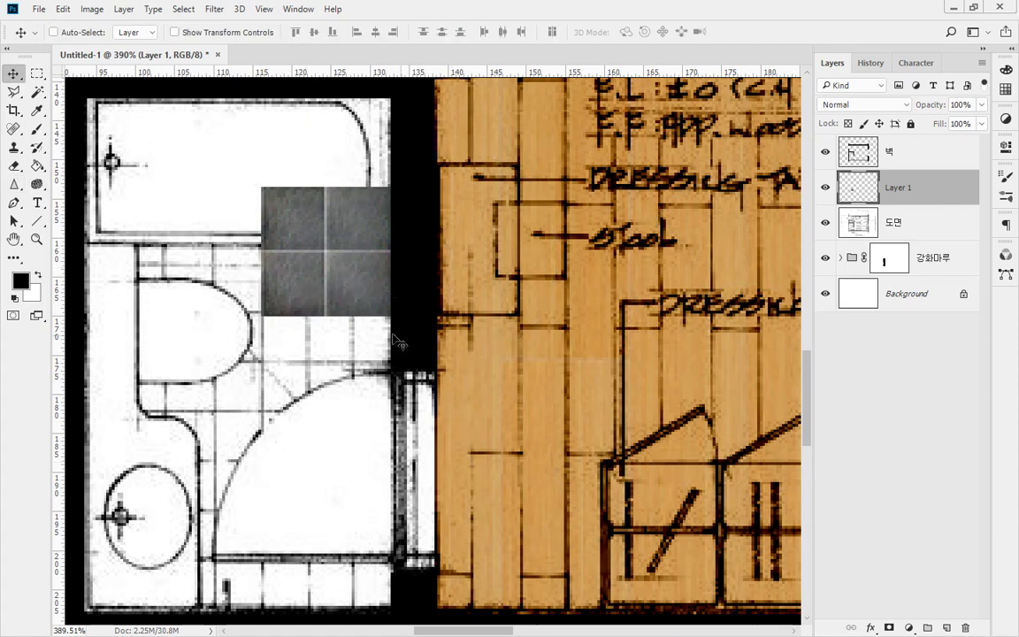
pyautogui.moveTo(317, 278); pyautogui.dragTo(357, 305)
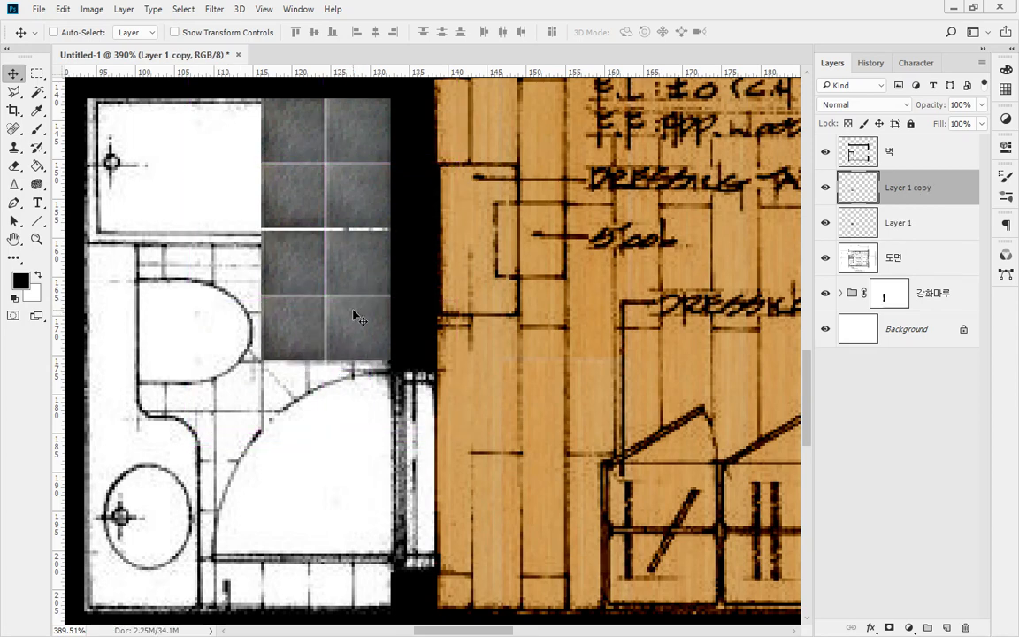
pyautogui.press('Up')
pyautogui.press('Up')
pyautogui.press('Down')
pyautogui.press('Down')
pyautogui.press('Up')
pyautogui.press('Down')
pyautogui.scroll(5, 359, 212)
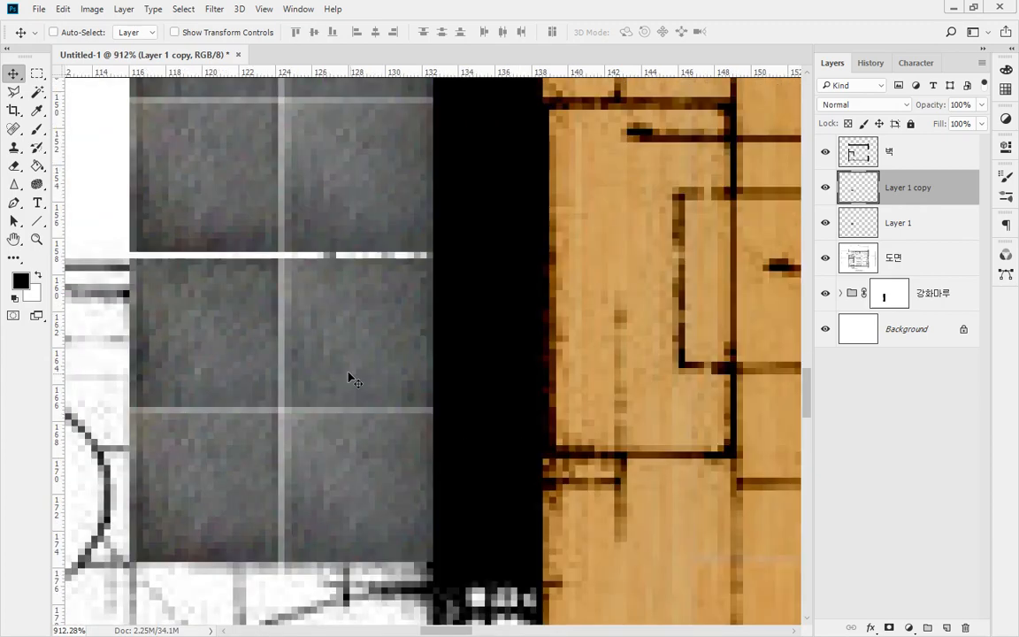
pyautogui.press('Up')
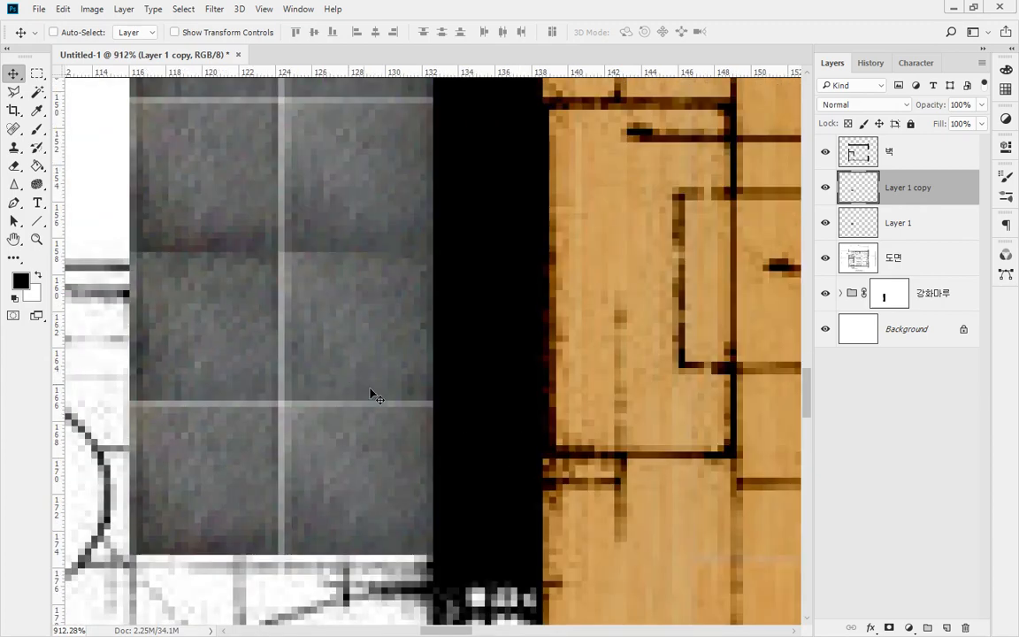
# - Select Layer 1 and Layer 1 copy together and duplicate both tile blocks straight down to the bathroom's lower wall
pyautogui.doubleClick(37, 239)
pyautogui.moveTo(223, 344); pyautogui.dragTo(388, 522)
pyautogui.keyDown('shift'); pyautogui.click(901, 232); pyautogui.keyUp('shift')
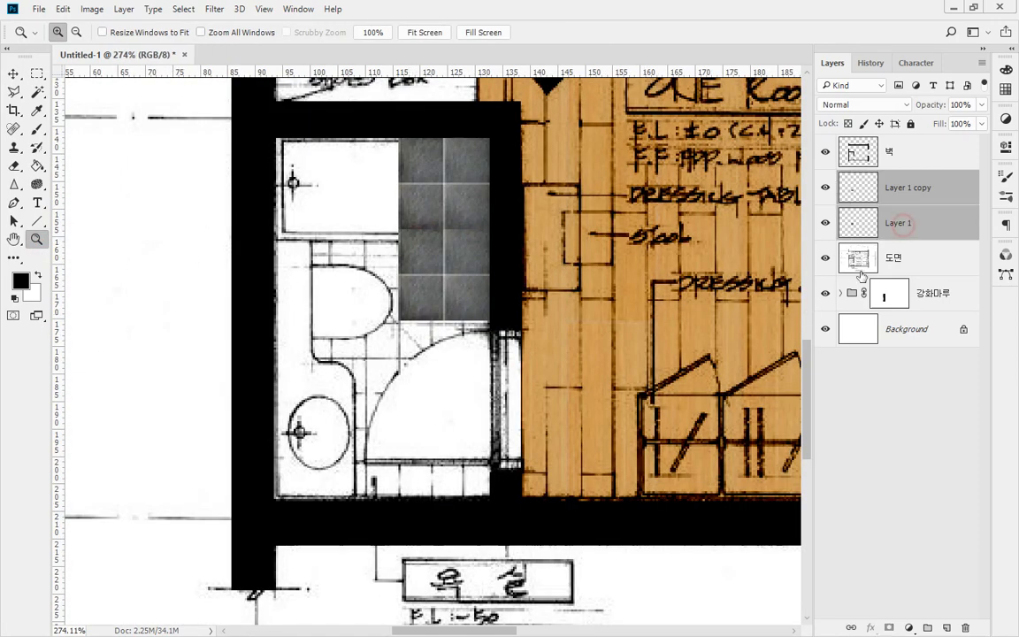
pyautogui.press('v')
pyautogui.hotkey('alt', 'v')
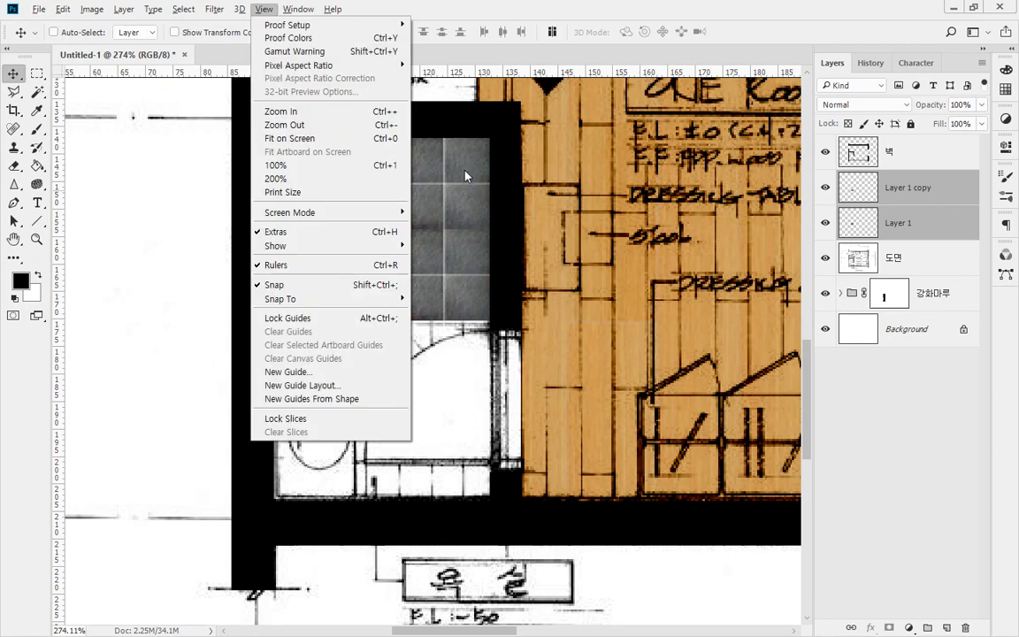
pyautogui.press('Escape')
pyautogui.moveTo(468, 183); pyautogui.dragTo(485, 337)
pyautogui.press('z')
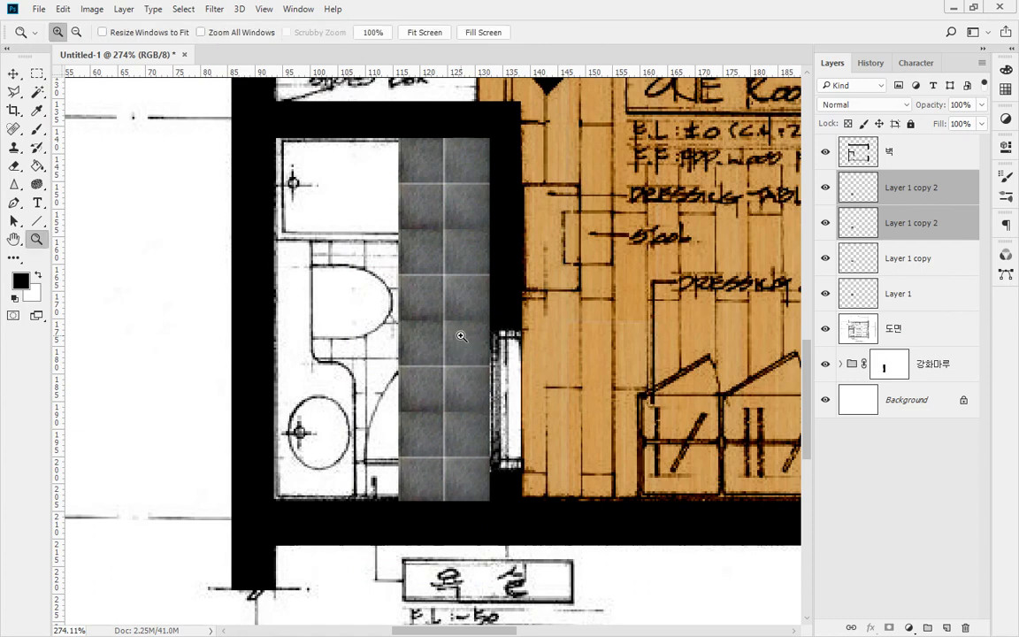
# - Select all four tile layers and duplicate the tile column to its left, nudging the copy until the tile joints line up
pyautogui.press('v')
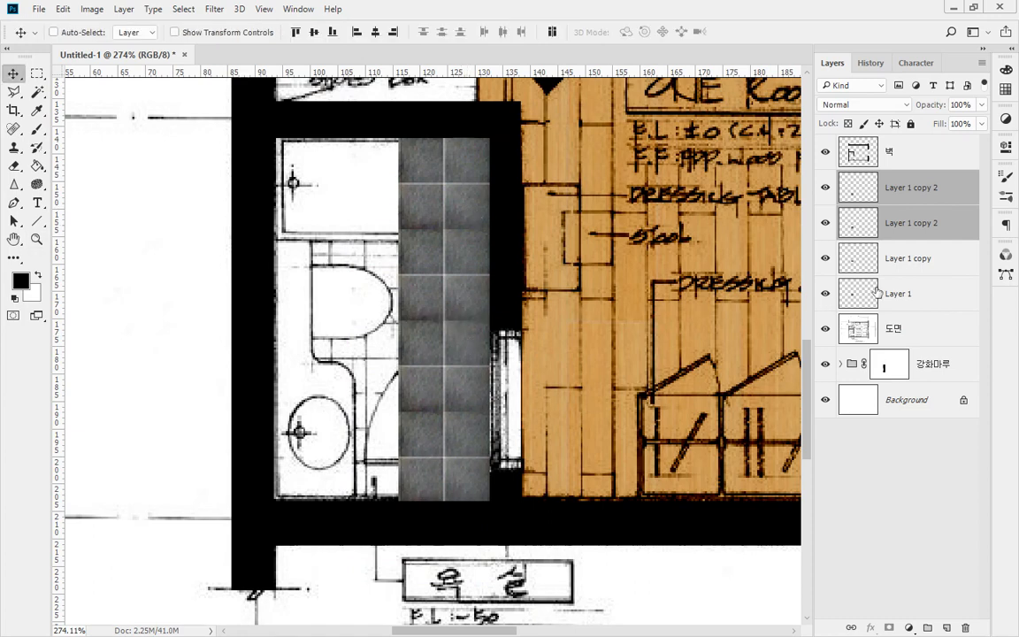
pyautogui.keyDown('shift'); pyautogui.click(914, 293); pyautogui.keyUp('shift')
pyautogui.click(907, 190)
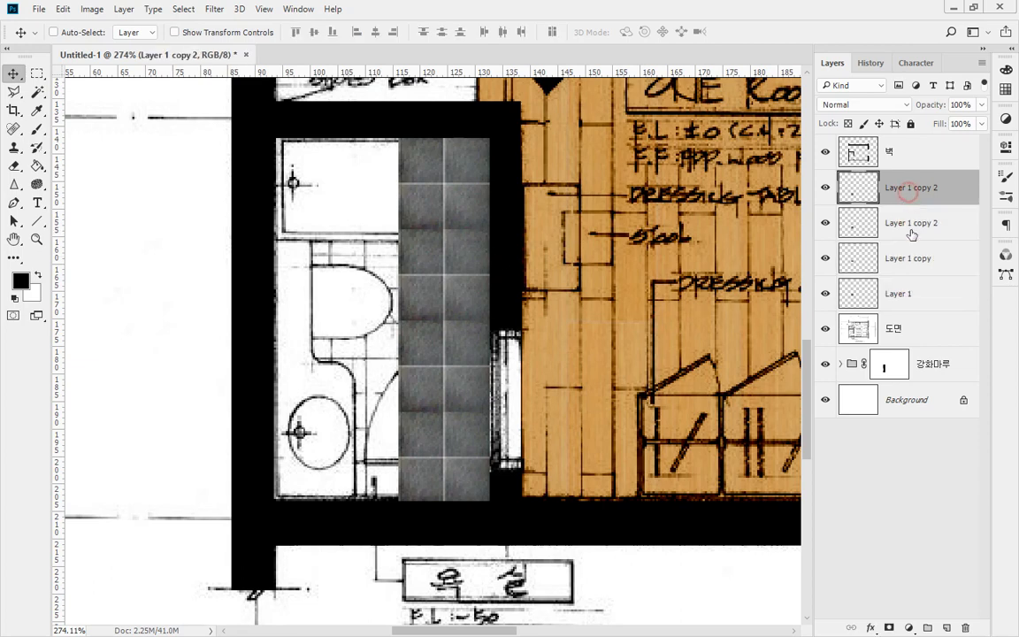
pyautogui.keyDown('shift'); pyautogui.click(920, 297); pyautogui.keyUp('shift')
pyautogui.moveTo(442, 227); pyautogui.dragTo(371, 243)
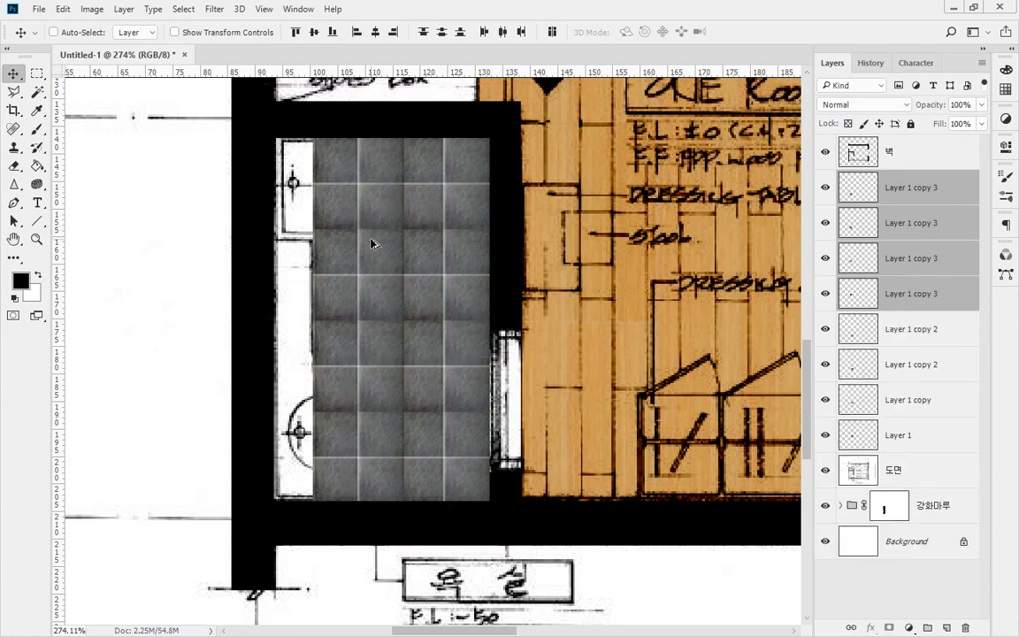
pyautogui.press('Left')
pyautogui.press('Left')
pyautogui.press('Left')
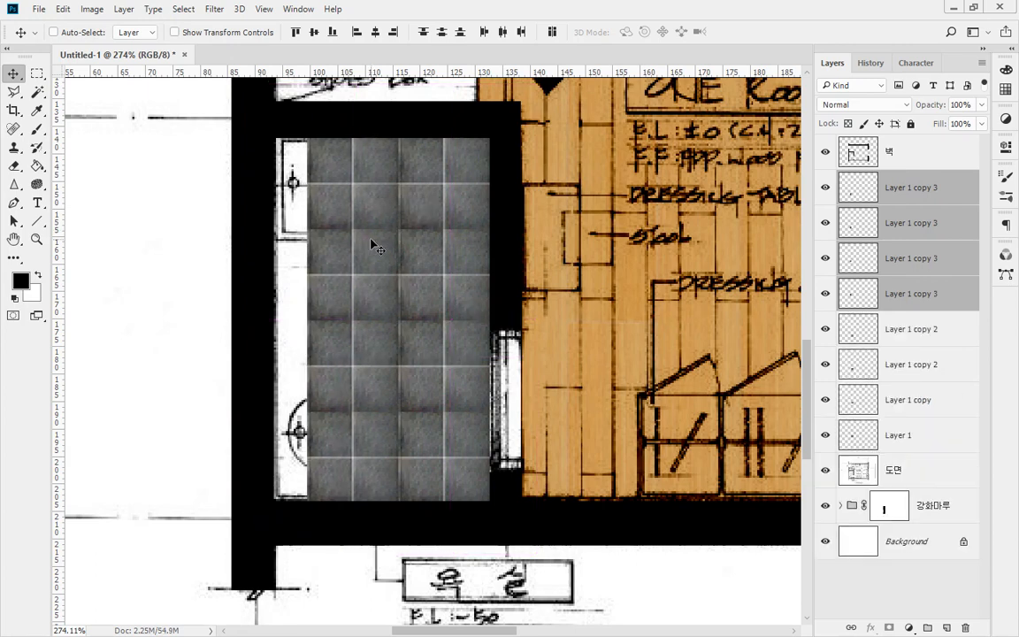
# - Duplicate the tile column once more to the left, nudging it flush so tiles fill the bathroom up to the outer wall
pyautogui.moveTo(371, 244); pyautogui.dragTo(278, 254)
pyautogui.press('Left')
pyautogui.press('Left')
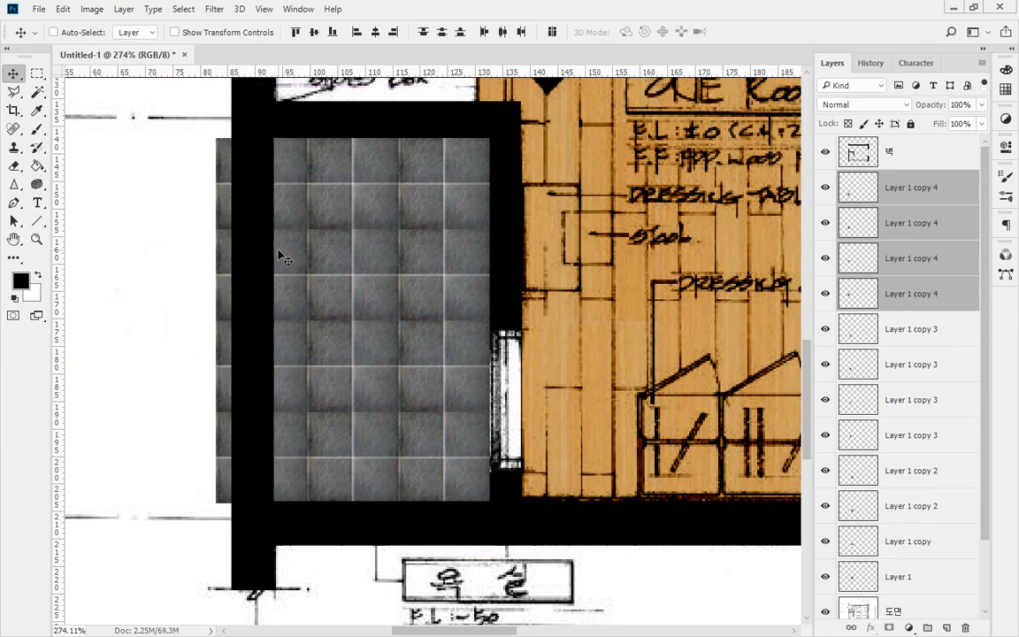
# - Select every tile layer from the topmost Layer 1 copy 4 down to Layer 1 and merge them into one layer
pyautogui.click(929, 191)
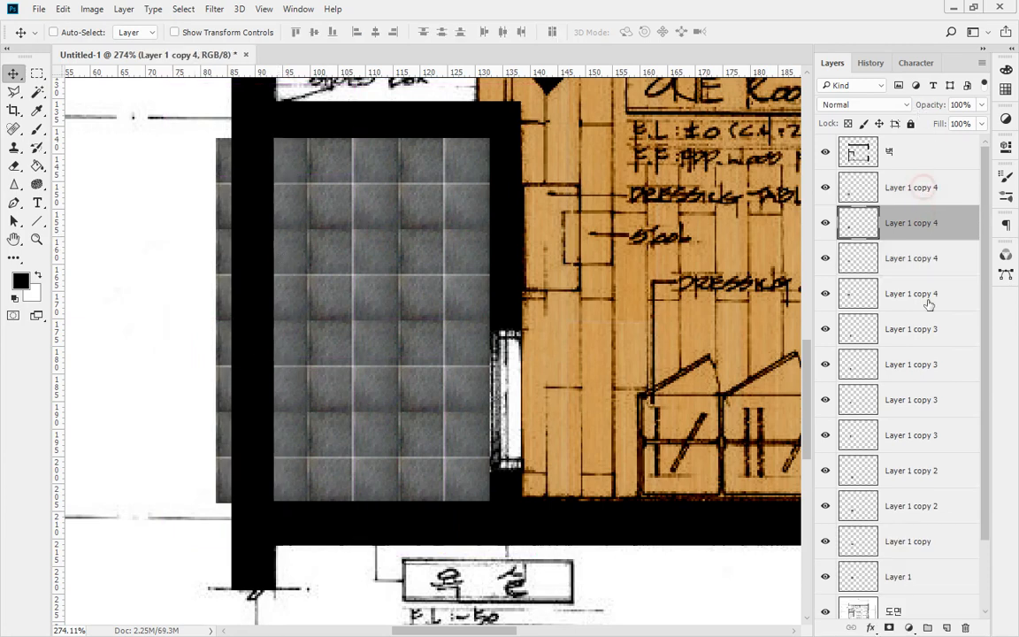
pyautogui.scroll(-2, 934, 354)
pyautogui.keyDown('shift'); pyautogui.click(924, 509); pyautogui.keyUp('shift')
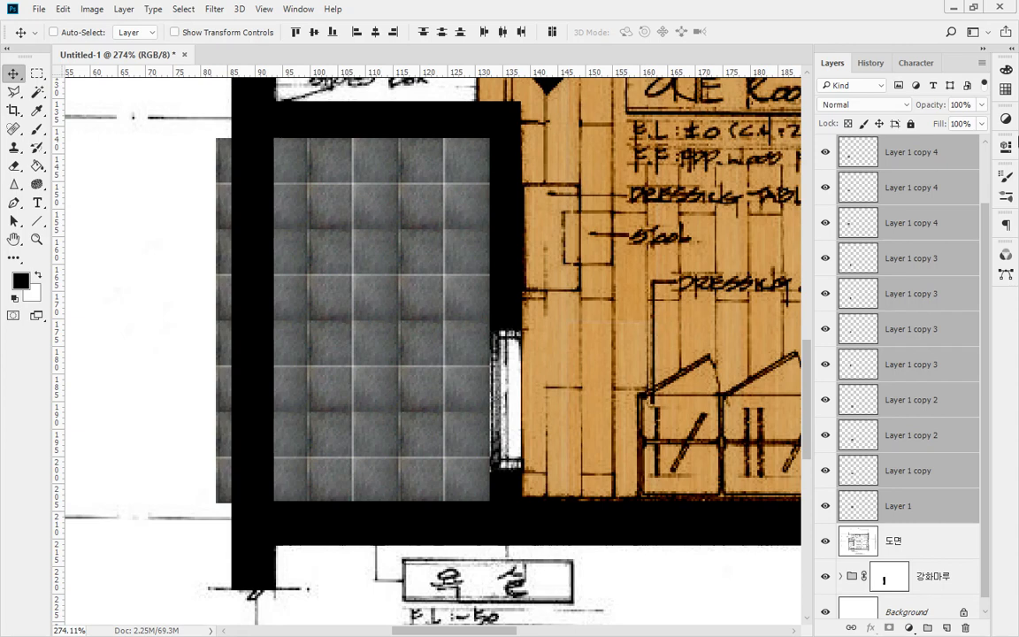
pyautogui.click(980, 64)
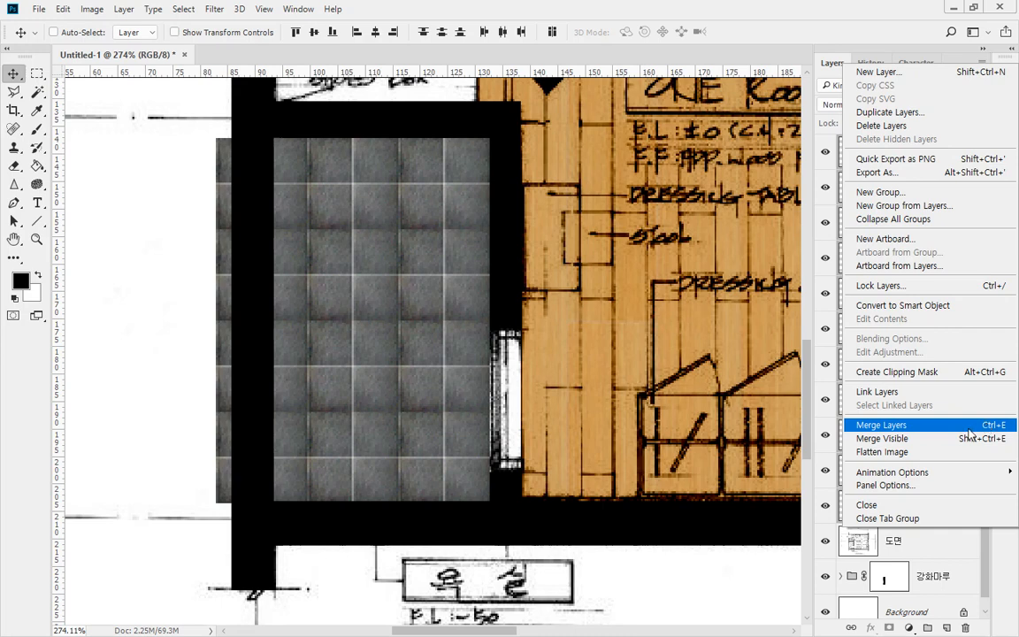
pyautogui.click(969, 429)
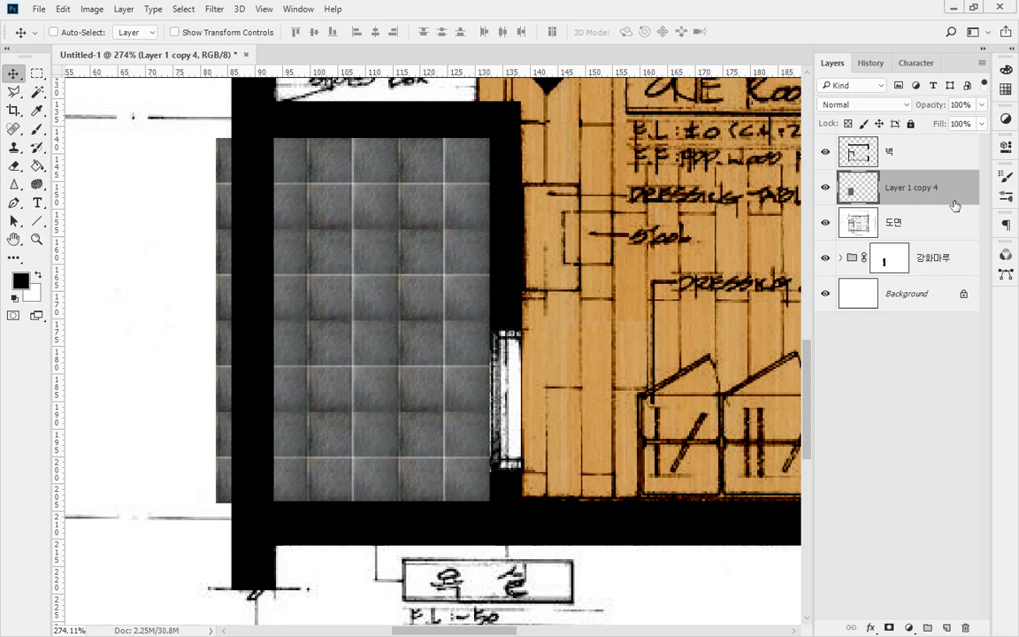
# - Rename the merged tile layer as 욕실타일
pyautogui.doubleClick(918, 189)
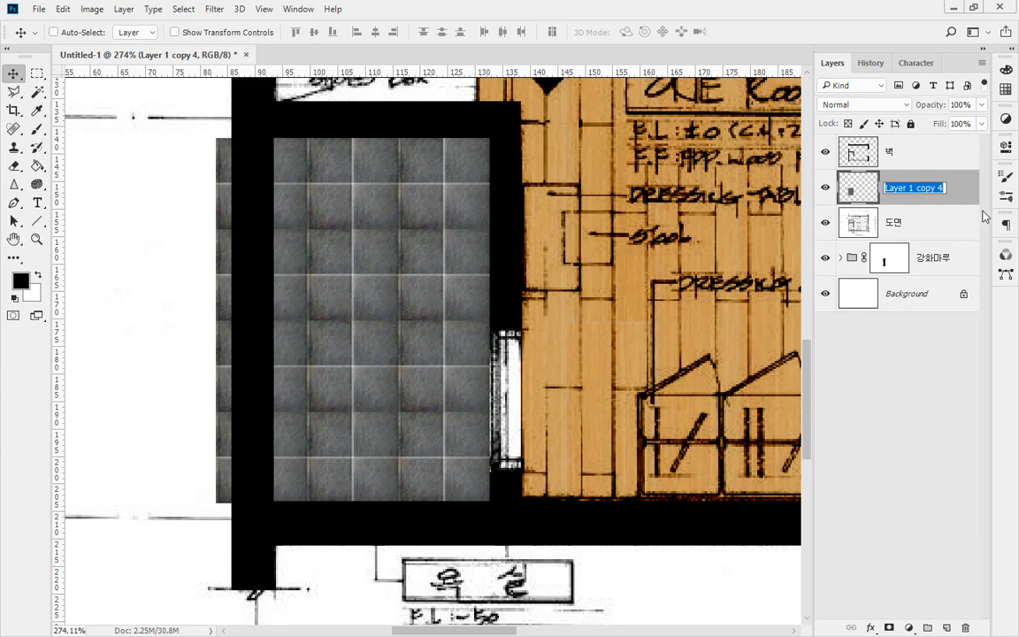
pyautogui.write('ㅌ')
pyautogui.write('실타일')
pyautogui.press('Return')
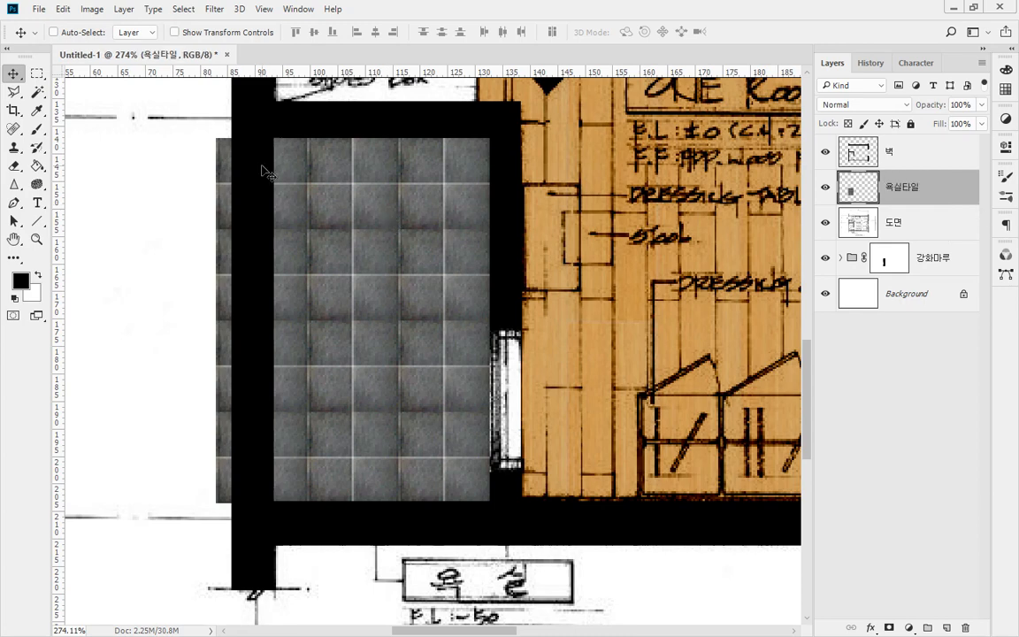
# - Add a layer mask to 욕실타일 and fill it with black over the strip of tiles outside the left outer wall
pyautogui.click(889, 627)
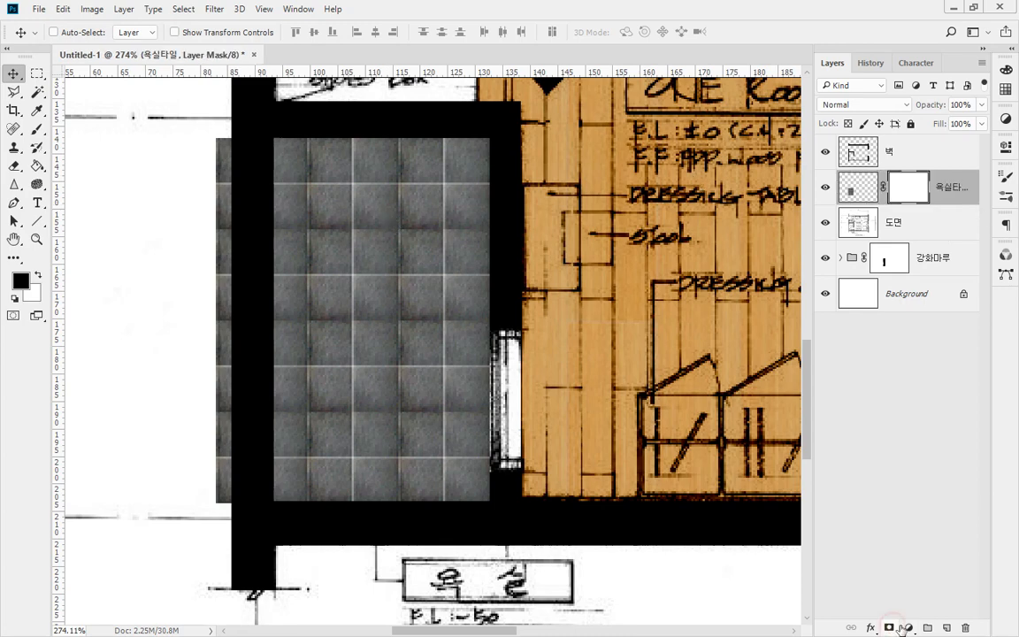
pyautogui.press('m')
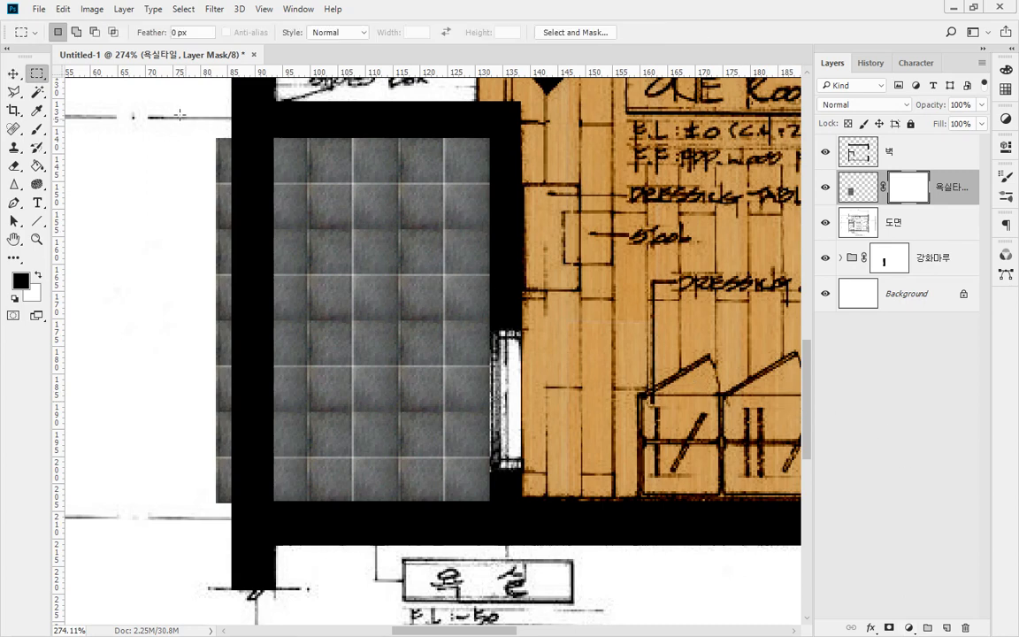
pyautogui.moveTo(180, 112); pyautogui.dragTo(261, 540)
pyautogui.hotkey('alt', 'BackSpace')
pyautogui.hotkey('ctrl', 'd')
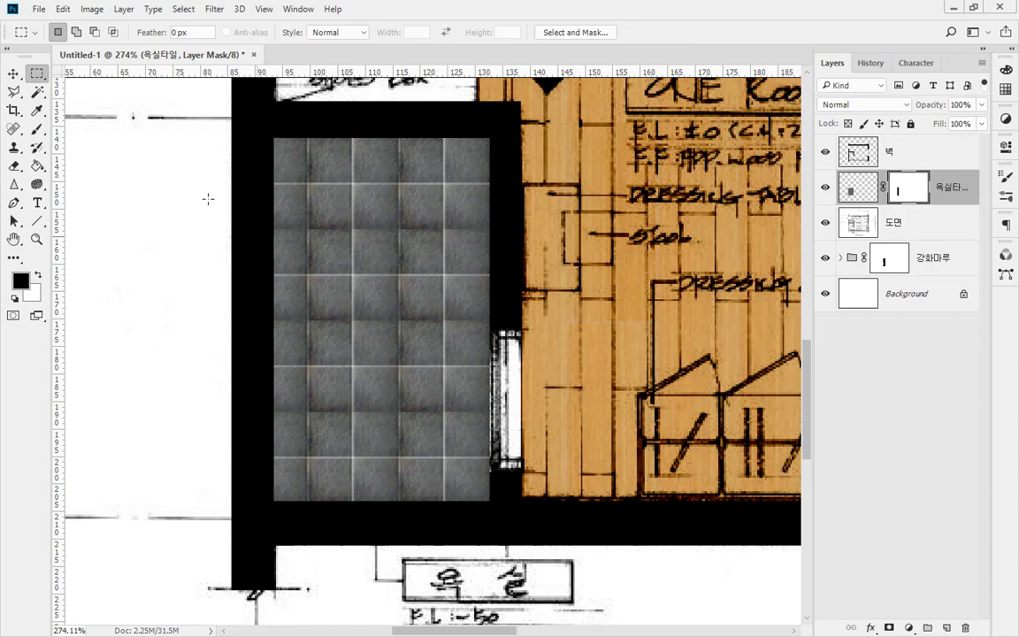
# - Move the 욕실타일 layer below the 도면 layer so the bathroom's line drawing lies over the tiles
pyautogui.doubleClick(36, 242)
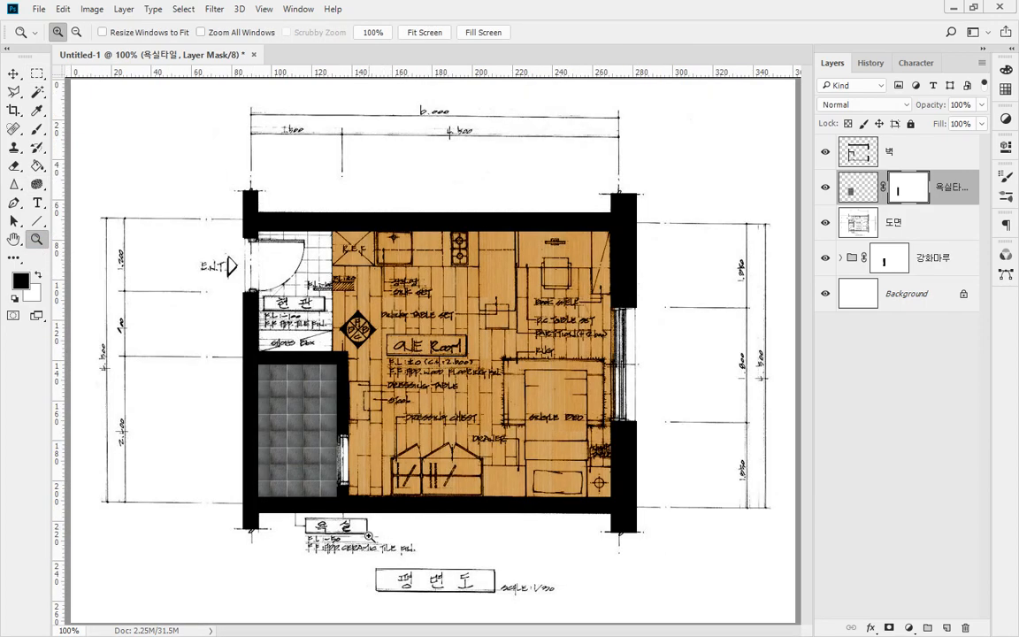
pyautogui.moveTo(369, 536); pyautogui.dragTo(221, 346)
pyautogui.hotkey('ctrl', '2')
pyautogui.moveTo(396, 120)
pyautogui.mouseDown()
pyautogui.moveTo(309, 238)
pyautogui.moveTo(515, 241)
pyautogui.moveTo(405, 146)
pyautogui.mouseUp()
pyautogui.press('Escape')
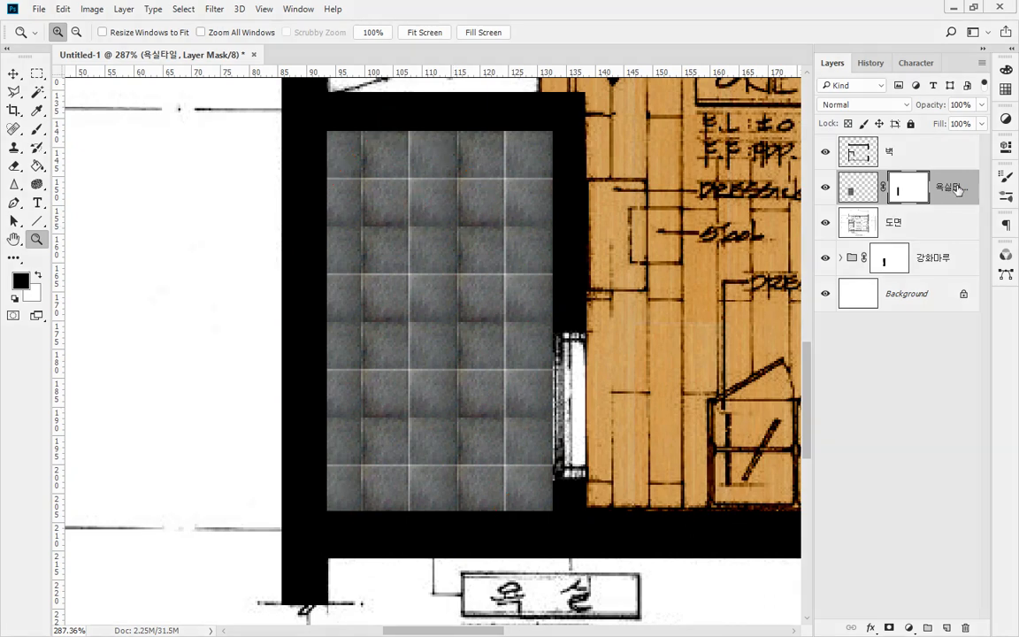
pyautogui.moveTo(958, 189); pyautogui.dragTo(961, 236)
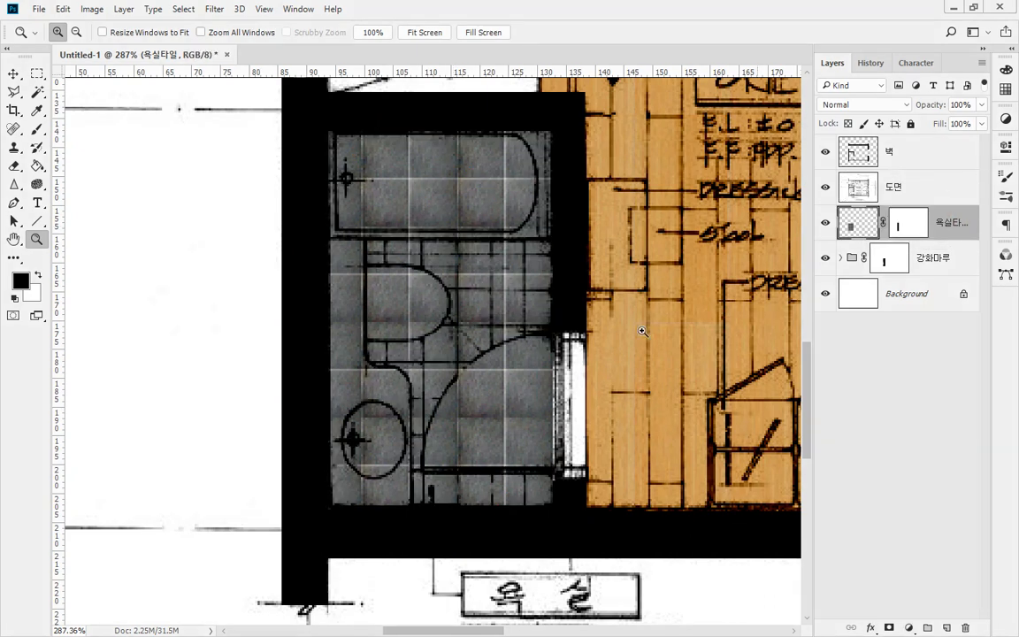
pyautogui.moveTo(531, 244)
pyautogui.mouseDown()
pyautogui.moveTo(353, 228)
pyautogui.moveTo(541, 211)
pyautogui.mouseUp()
pyautogui.moveTo(344, 274)
pyautogui.mouseDown()
pyautogui.moveTo(334, 323)
pyautogui.moveTo(380, 351)
pyautogui.mouseUp()
pyautogui.moveTo(485, 466)
pyautogui.mouseDown()
pyautogui.moveTo(461, 454)
pyautogui.moveTo(558, 482)
pyautogui.mouseUp()
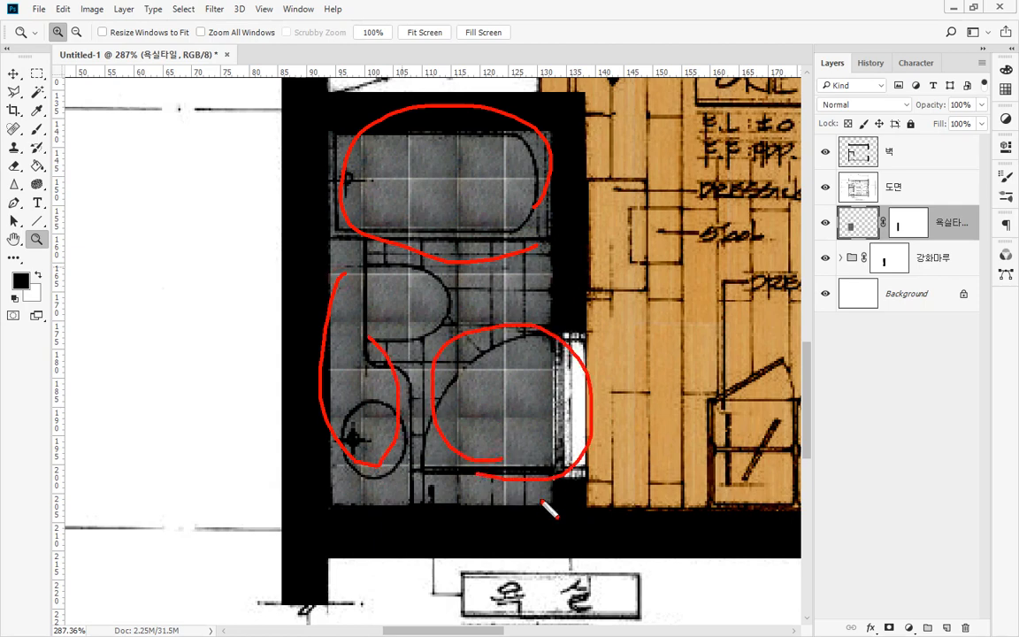
pyautogui.press('Escape')
pyautogui.moveTo(601, 268); pyautogui.dragTo(526, 343)
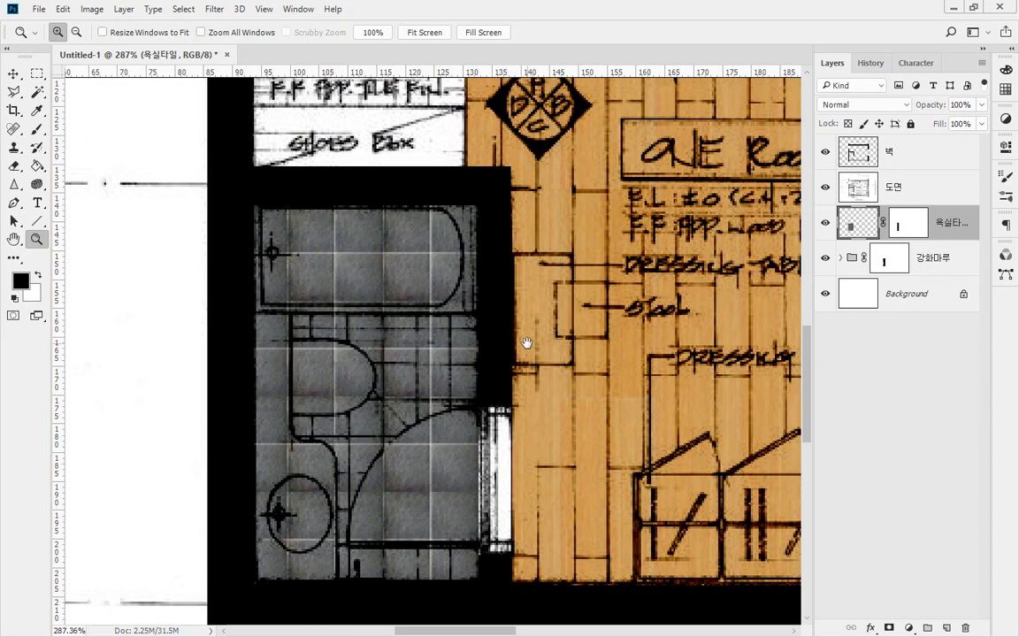
pyautogui.hotkey('ctrl', '2')
pyautogui.moveTo(241, 270); pyautogui.dragTo(342, 214)
pyautogui.moveTo(298, 294); pyautogui.dragTo(388, 233)
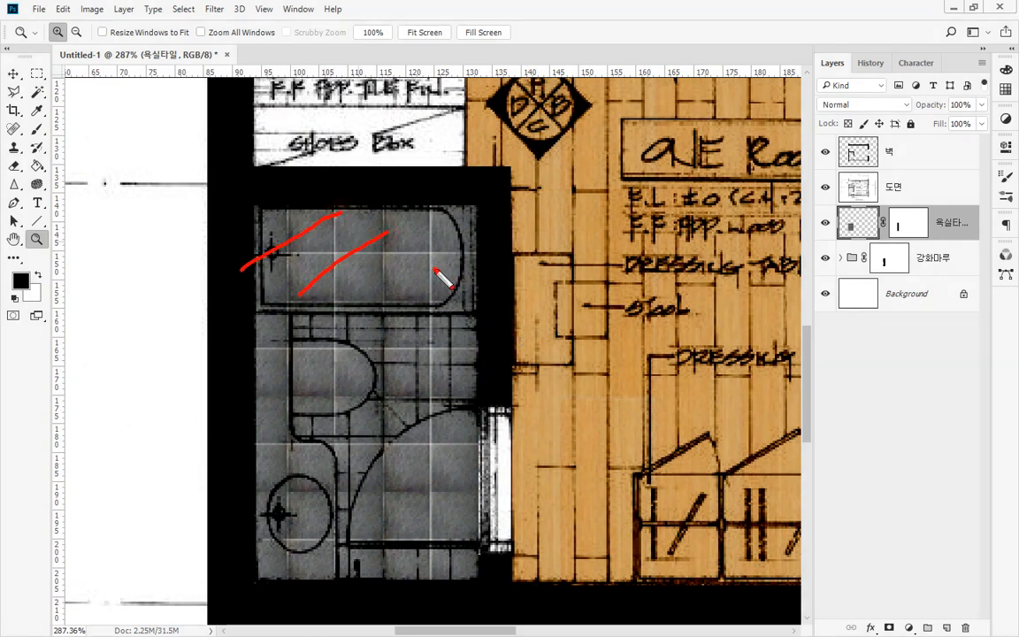
pyautogui.moveTo(292, 360); pyautogui.dragTo(434, 271)
pyautogui.moveTo(416, 320); pyautogui.dragTo(257, 450)
pyautogui.moveTo(464, 390); pyautogui.dragTo(291, 503)
pyautogui.moveTo(458, 456); pyautogui.dragTo(336, 533)
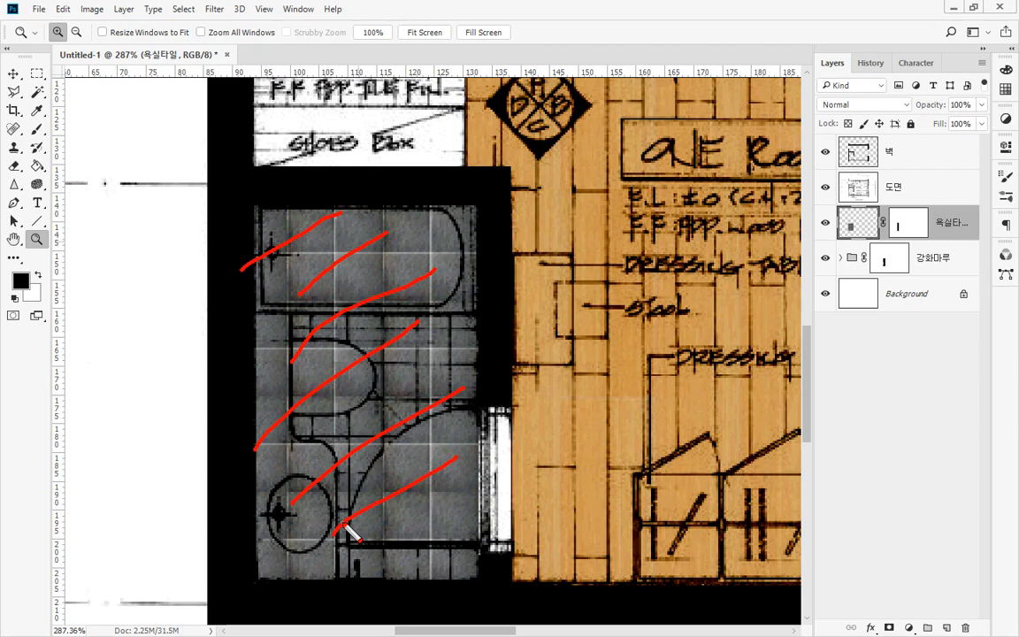
pyautogui.press('Escape')
pyautogui.moveTo(471, 204)
pyautogui.mouseDown()
pyautogui.moveTo(469, 495)
pyautogui.moveTo(456, 213)
pyautogui.mouseUp()
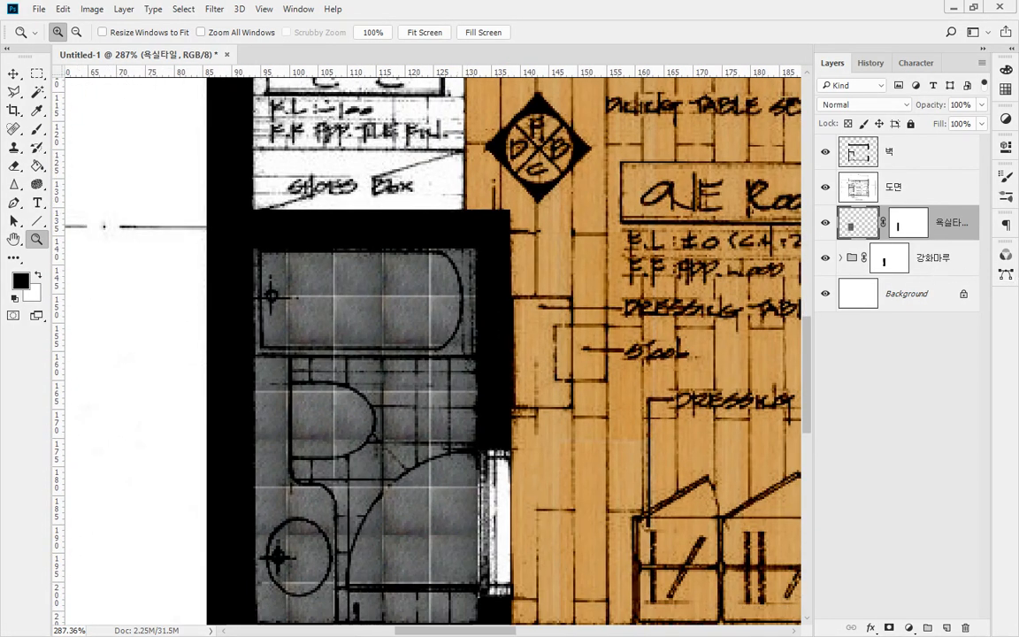
pyautogui.moveTo(810, 225)
pyautogui.mouseDown()
pyautogui.moveTo(965, 227)
pyautogui.moveTo(939, 291)
pyautogui.mouseUp()
pyautogui.press('Escape')
pyautogui.moveTo(499, 151); pyautogui.dragTo(495, 366)
pyautogui.moveTo(416, 372)
pyautogui.mouseDown()
pyautogui.moveTo(168, 305)
pyautogui.moveTo(378, 130)
pyautogui.moveTo(432, 354)
pyautogui.moveTo(392, 378)
pyautogui.mouseUp()
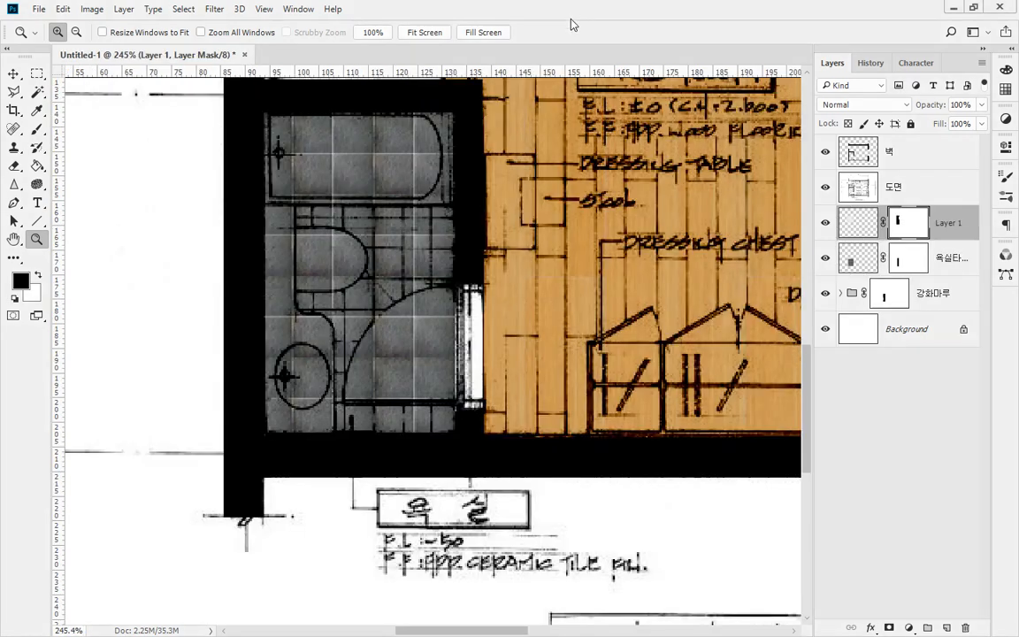
# - Target the content of Layer 1 instead of its mask and add a new empty layer above it
pyautogui.click(858, 222)
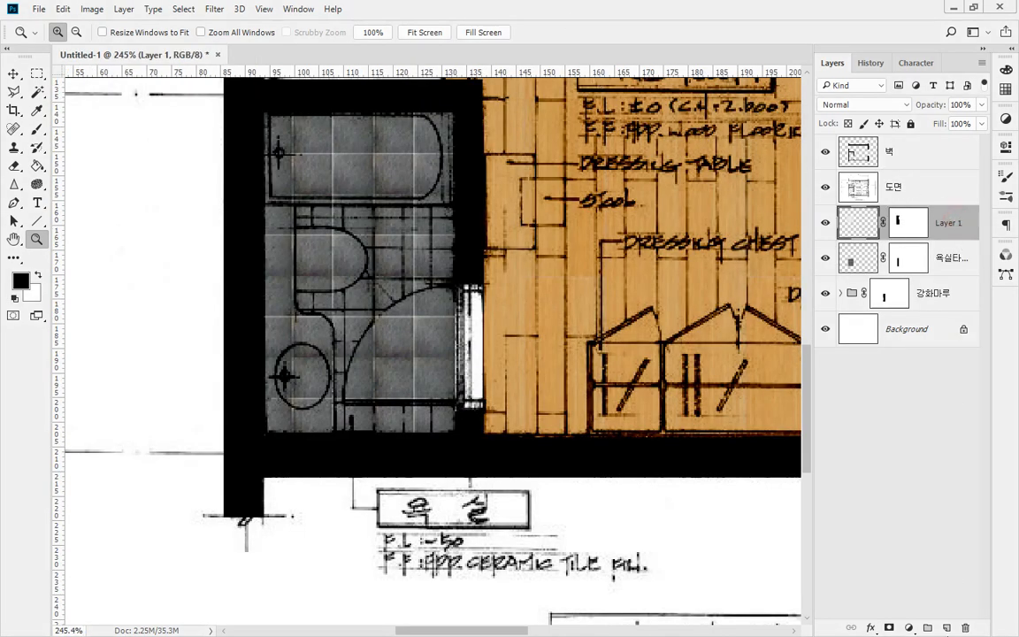
pyautogui.click(947, 627)
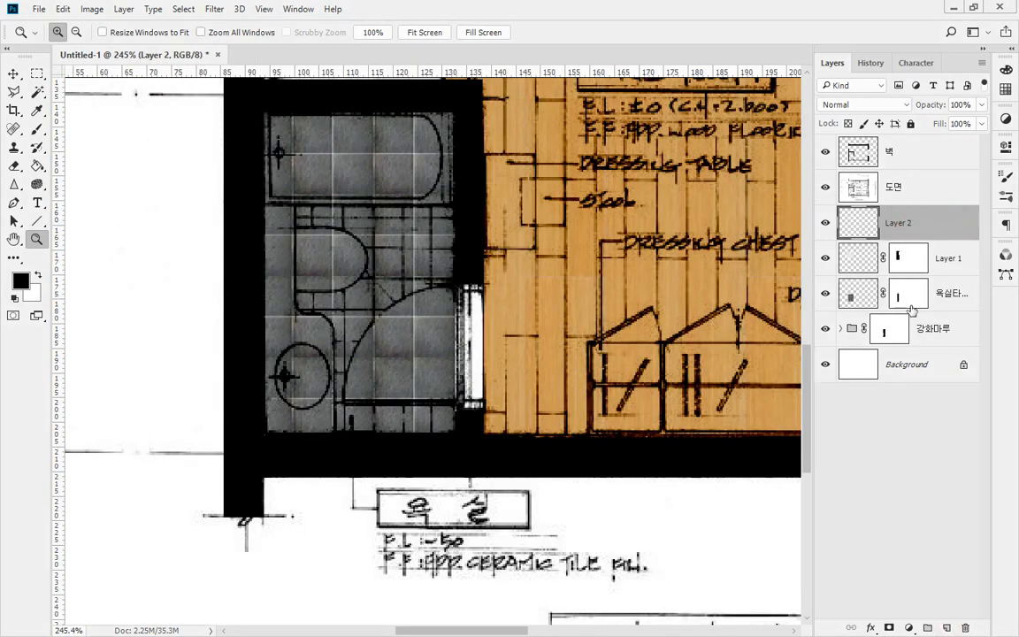
pyautogui.moveTo(340, 239); pyautogui.dragTo(376, 258)
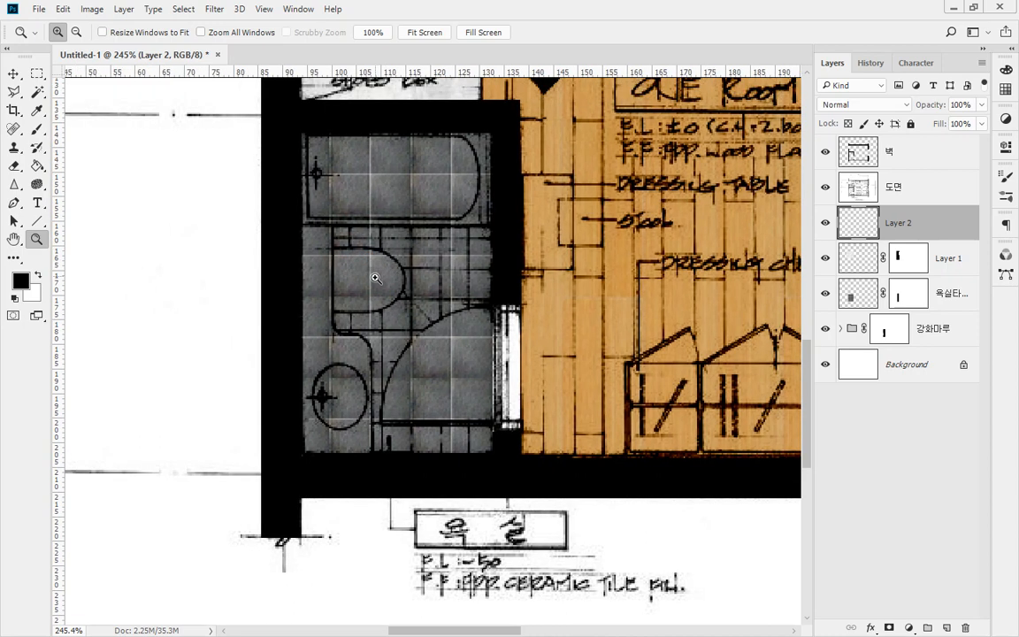
pyautogui.moveTo(336, 471)
pyautogui.mouseDown()
pyautogui.moveTo(307, 467)
pyautogui.moveTo(233, 322)
pyautogui.moveTo(269, 233)
pyautogui.moveTo(404, 224)
pyautogui.moveTo(430, 272)
pyautogui.moveTo(402, 321)
pyautogui.moveTo(376, 460)
pyautogui.mouseUp()
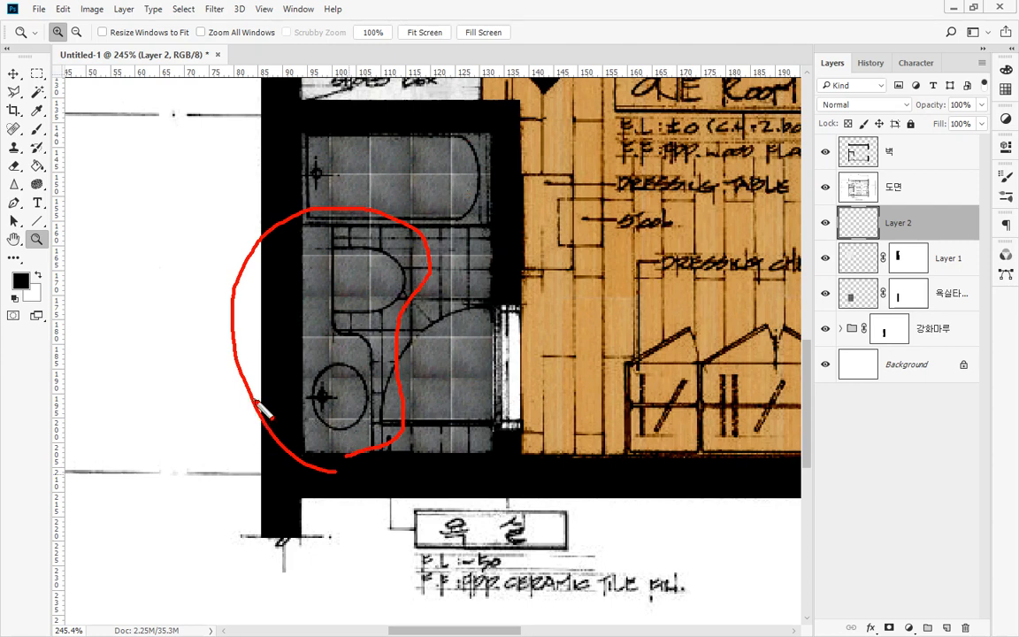
pyautogui.press('Escape')
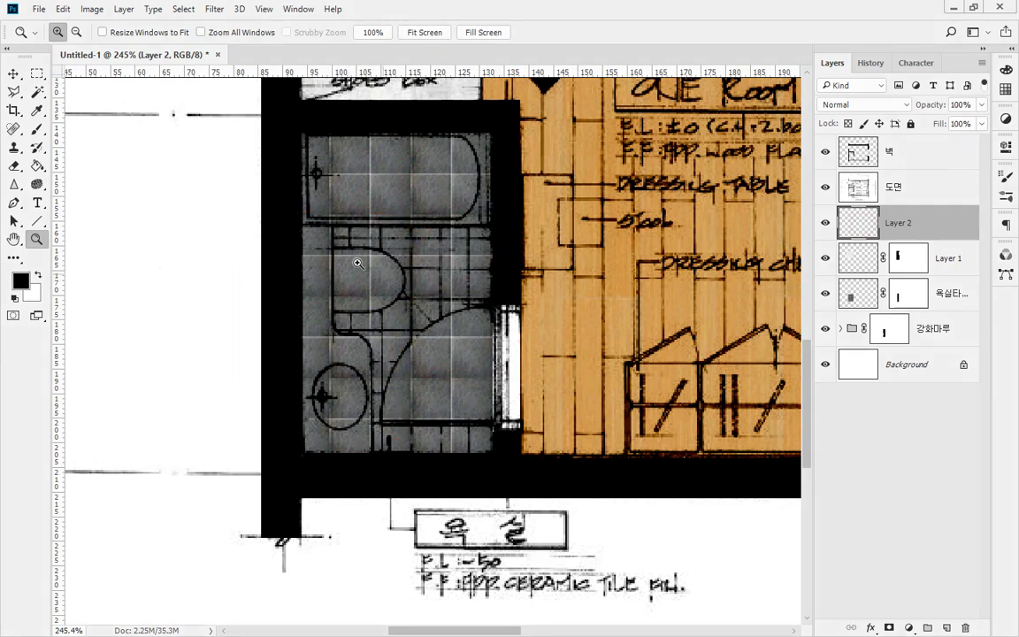
# - Select the washbasin counter along the bathroom's outer wall, following its curved edge with the Polygonal Lasso
pyautogui.click(301, 270)
pyautogui.moveTo(433, 450); pyautogui.dragTo(321, 375)
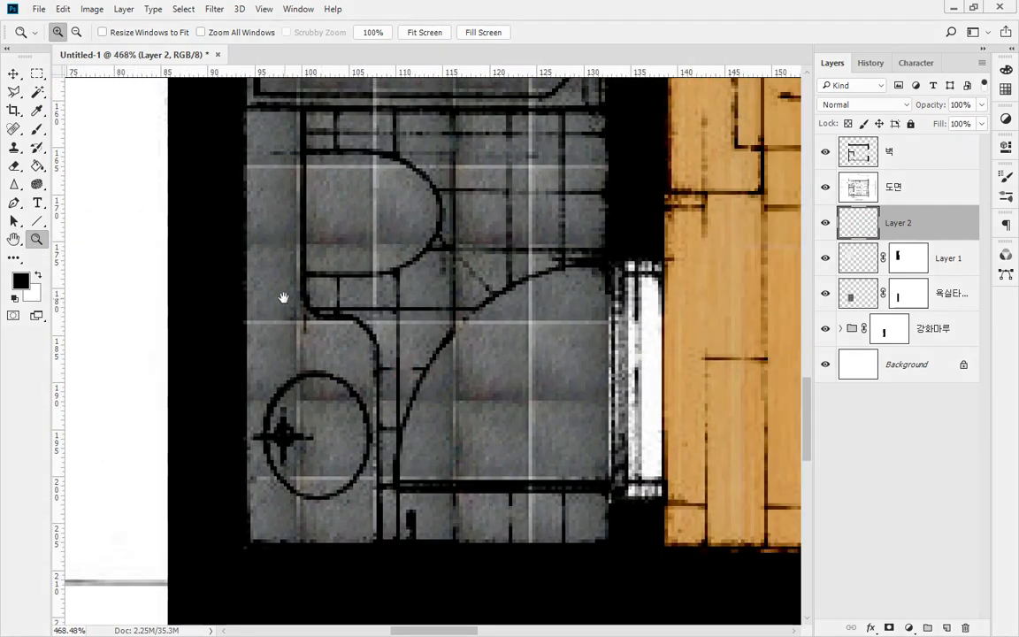
pyautogui.press('l')
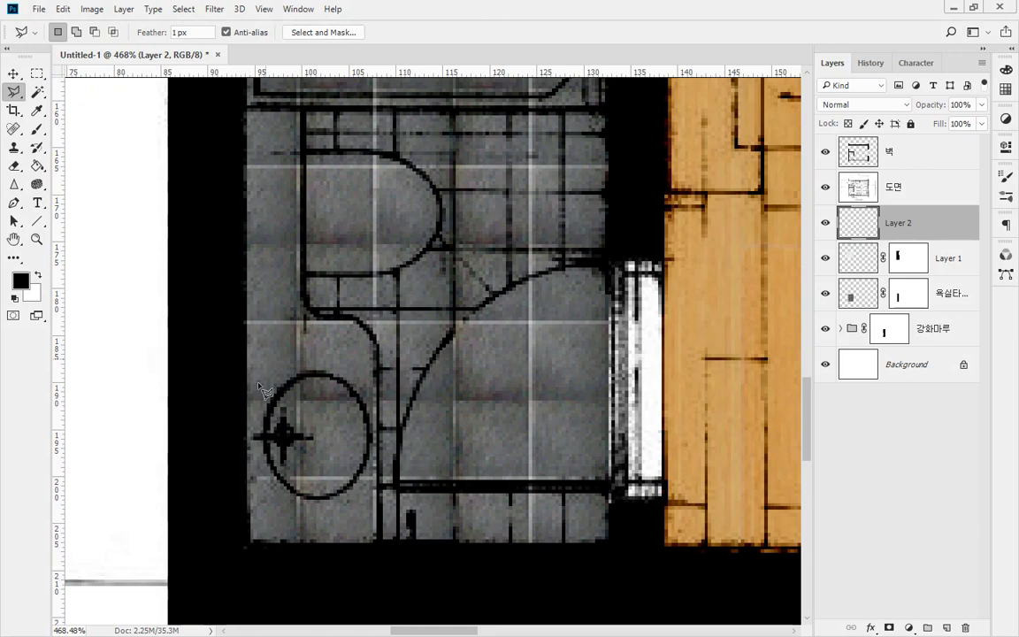
pyautogui.click(232, 558)
pyautogui.click(380, 558)
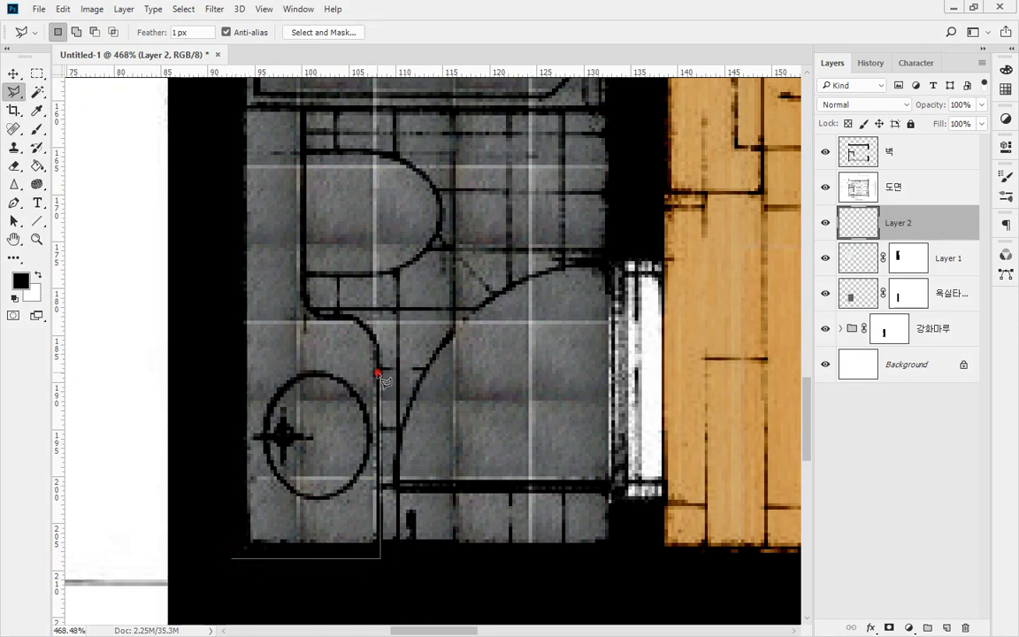
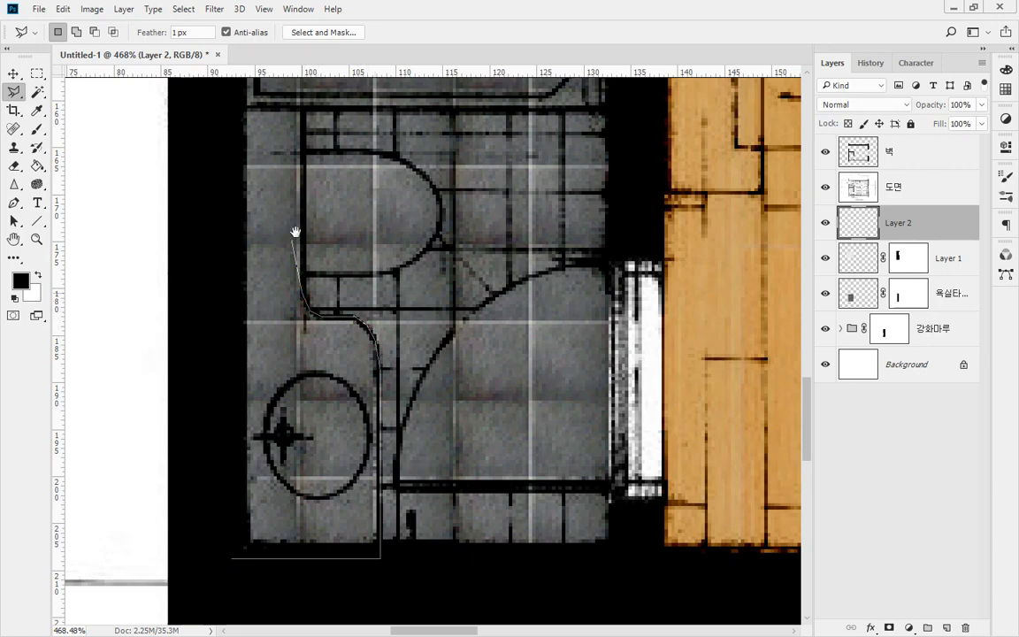
pyautogui.scroll(3, 313, 294)
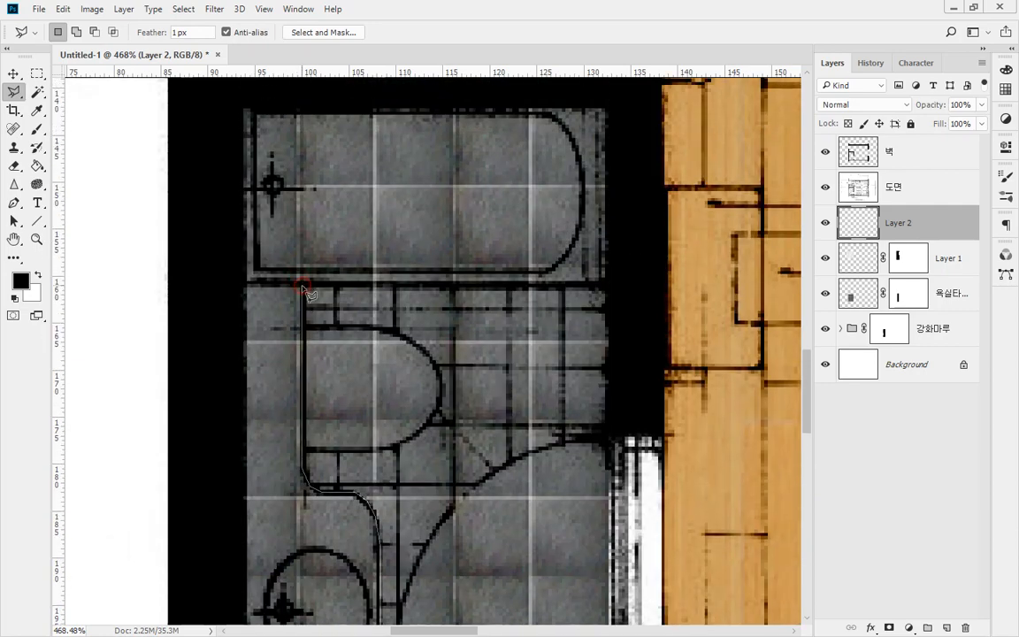
pyautogui.moveTo(227, 479); pyautogui.dragTo(204, 170)
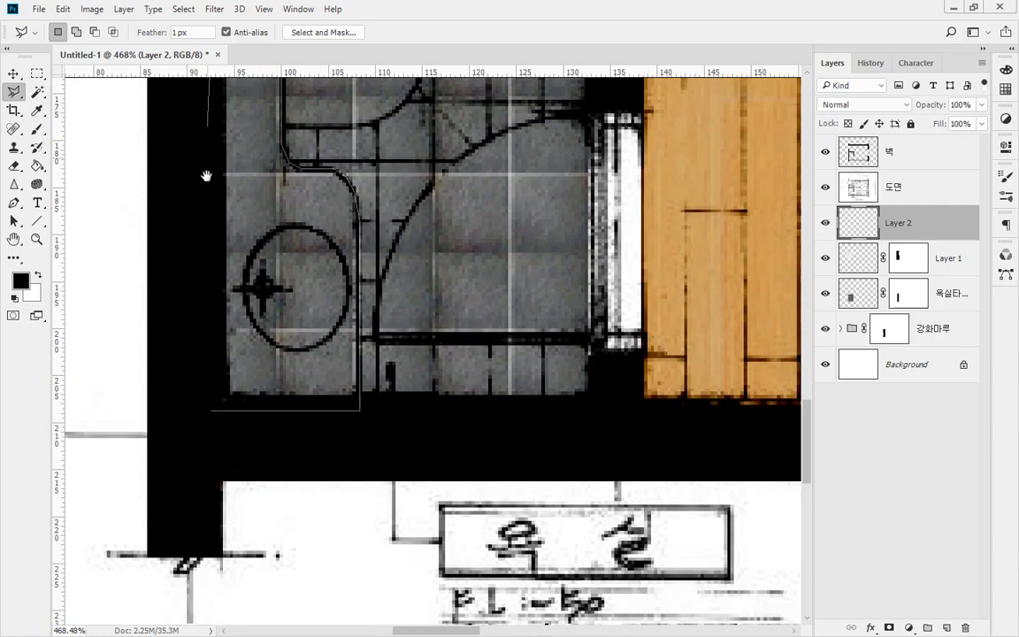
pyautogui.click(209, 404)
pyautogui.moveTo(291, 352); pyautogui.dragTo(267, 484)
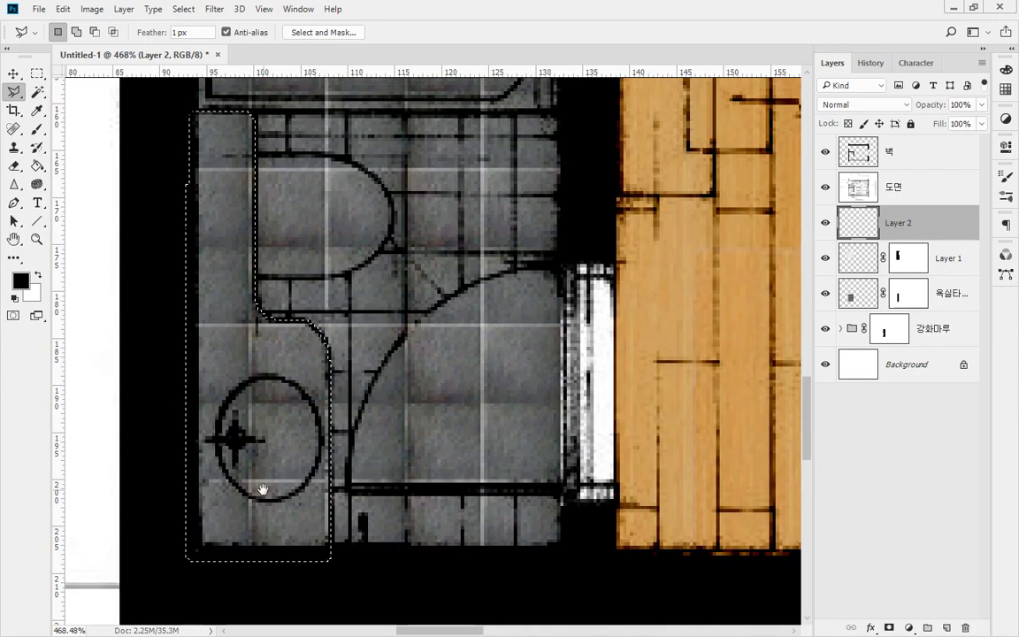
# - Make white the foreground colour and fill the washbasin counter selection with it on Layer 2
pyautogui.press('x')
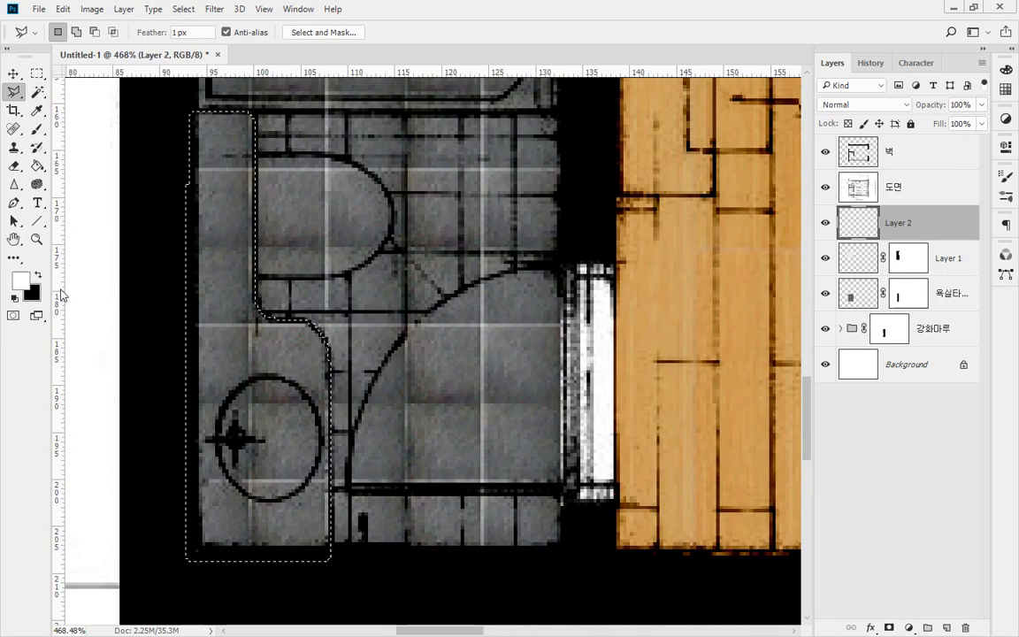
pyautogui.hotkey('alt', 'BackSpace')
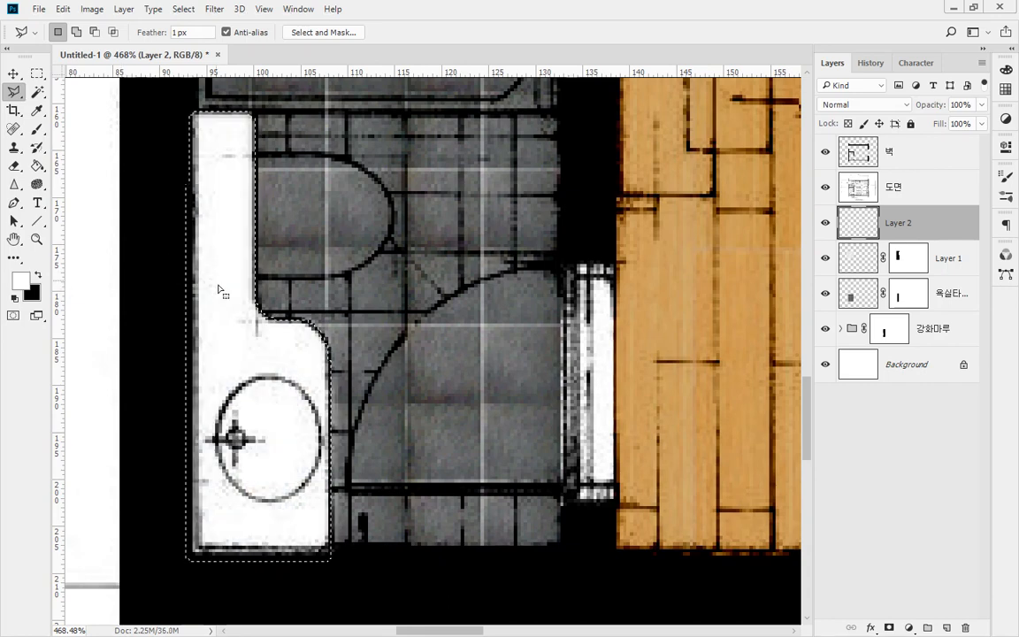
pyautogui.moveTo(228, 507); pyautogui.dragTo(349, 354)
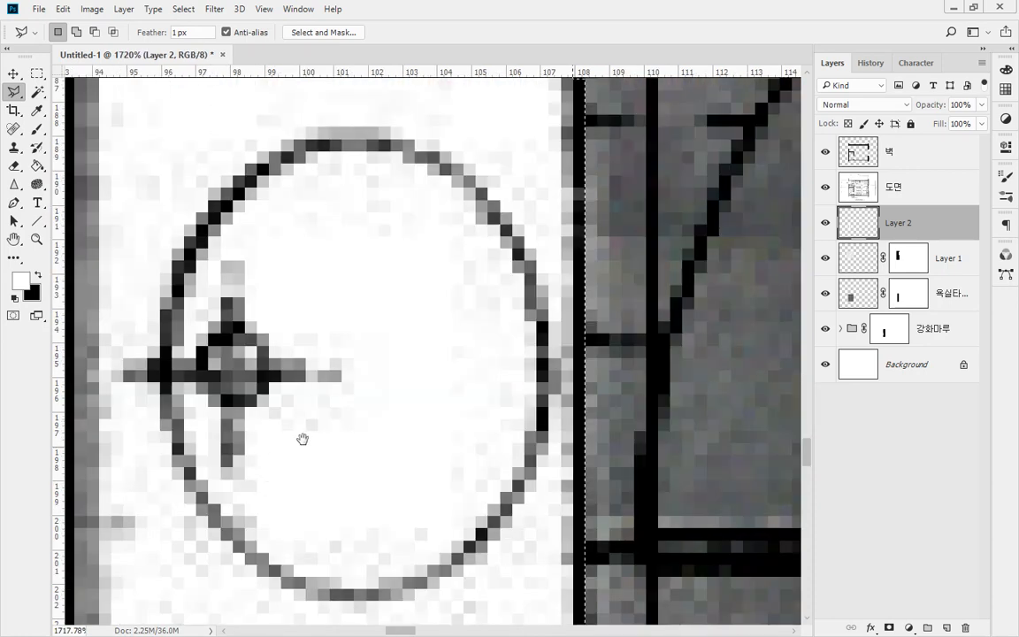
pyautogui.moveTo(316, 114)
pyautogui.mouseDown()
pyautogui.moveTo(177, 232)
pyautogui.moveTo(223, 491)
pyautogui.moveTo(523, 423)
pyautogui.moveTo(437, 155)
pyautogui.moveTo(301, 115)
pyautogui.moveTo(287, 159)
pyautogui.moveTo(346, 155)
pyautogui.mouseUp()
pyautogui.moveTo(230, 203); pyautogui.dragTo(380, 192)
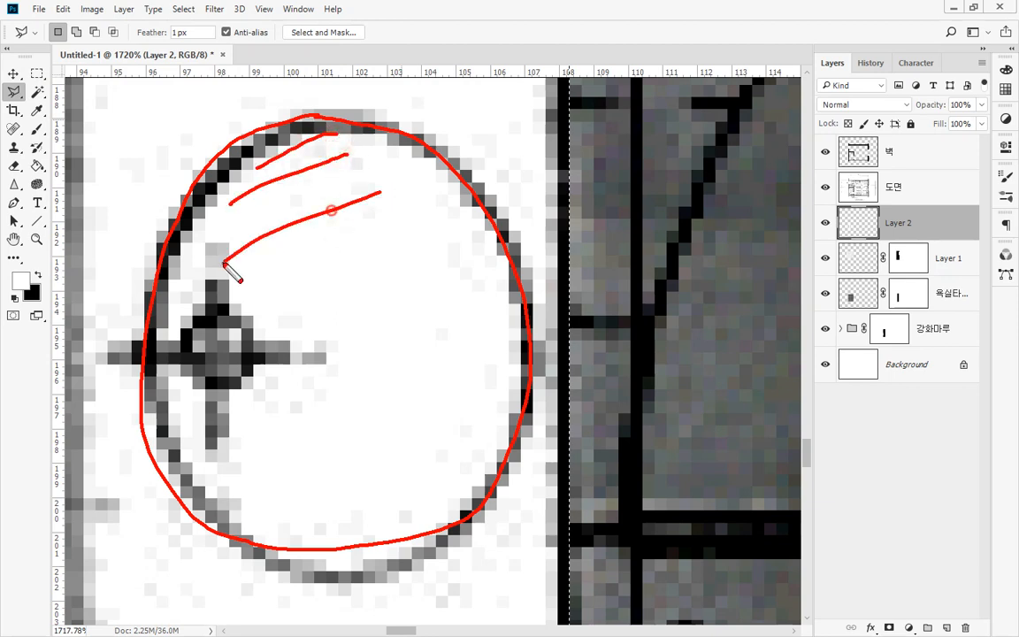
pyautogui.moveTo(221, 262); pyautogui.dragTo(243, 270)
pyautogui.moveTo(240, 274); pyautogui.dragTo(149, 358)
pyautogui.moveTo(232, 358); pyautogui.dragTo(172, 431)
pyautogui.moveTo(243, 423); pyautogui.dragTo(186, 496)
pyautogui.moveTo(277, 479); pyautogui.dragTo(252, 531)
pyautogui.moveTo(348, 498); pyautogui.dragTo(324, 557)
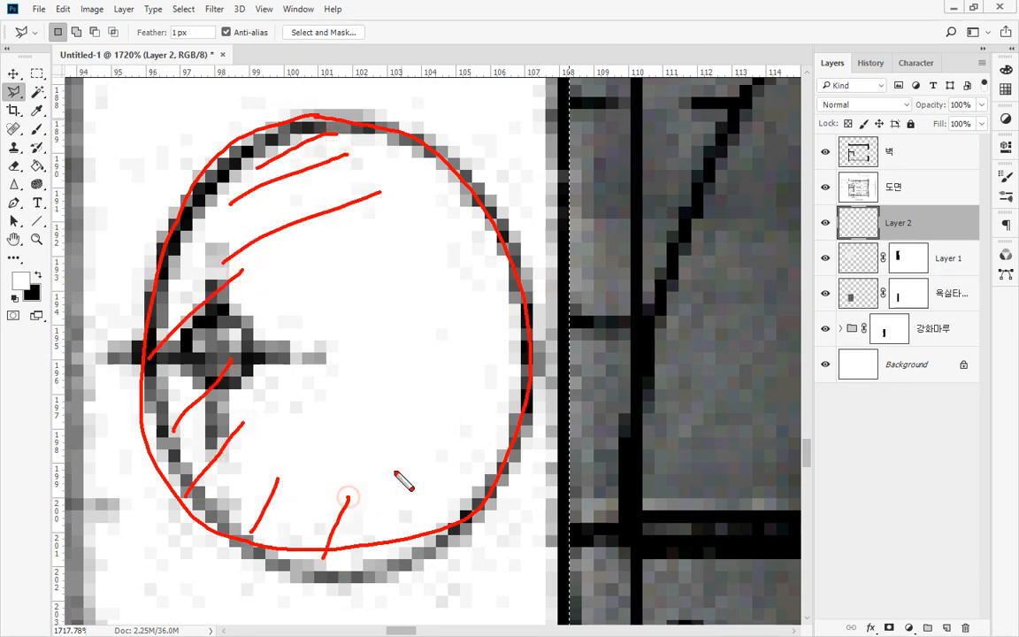
pyautogui.moveTo(394, 471); pyautogui.dragTo(404, 548)
pyautogui.moveTo(422, 429); pyautogui.dragTo(452, 487)
pyautogui.click(451, 376)
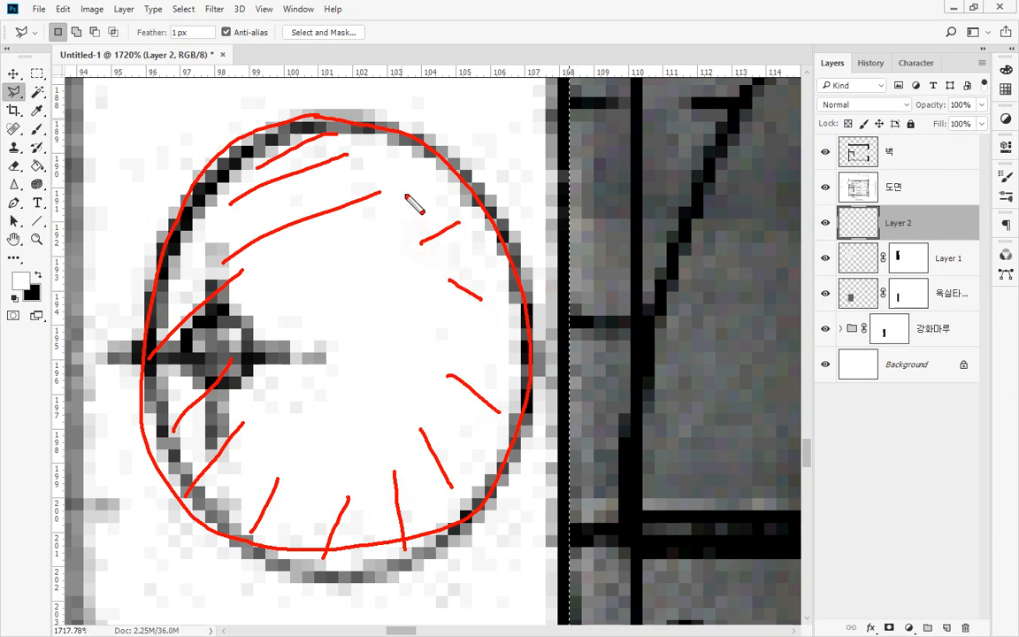
pyautogui.press('e')
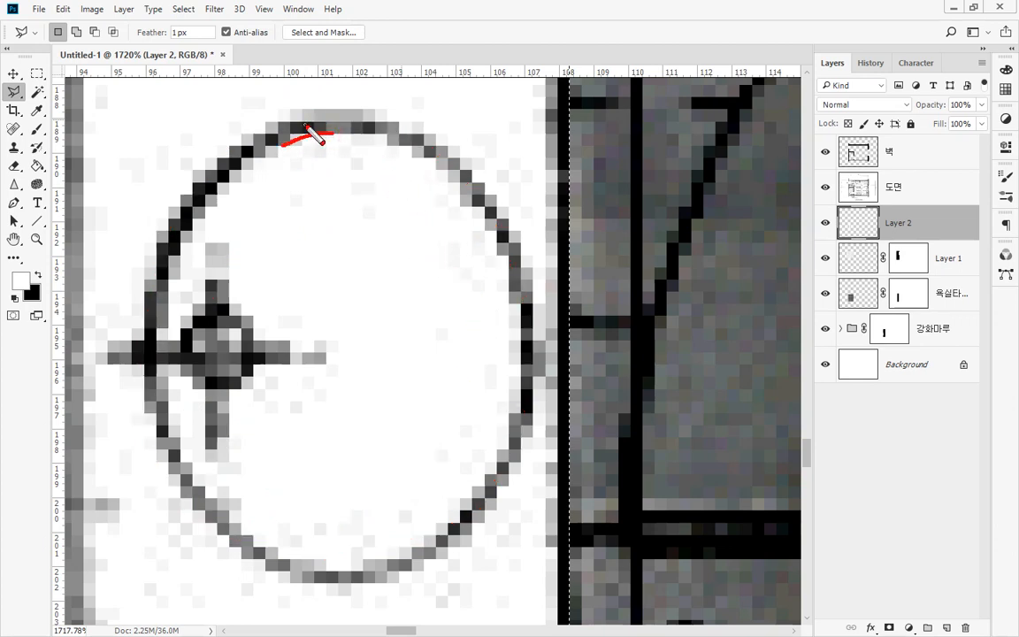
pyautogui.moveTo(209, 96); pyautogui.dragTo(106, 151)
pyautogui.moveTo(188, 143)
pyautogui.mouseDown()
pyautogui.moveTo(121, 196)
pyautogui.moveTo(83, 297)
pyautogui.moveTo(99, 312)
pyautogui.mouseUp()
pyautogui.moveTo(375, 151)
pyautogui.mouseDown()
pyautogui.moveTo(383, 179)
pyautogui.moveTo(371, 256)
pyautogui.moveTo(337, 299)
pyautogui.mouseUp()
pyautogui.moveTo(448, 221)
pyautogui.mouseDown()
pyautogui.moveTo(360, 192)
pyautogui.moveTo(378, 157)
pyautogui.moveTo(445, 209)
pyautogui.mouseUp()
pyautogui.moveTo(467, 315)
pyautogui.mouseDown()
pyautogui.moveTo(420, 254)
pyautogui.moveTo(460, 241)
pyautogui.moveTo(482, 327)
pyautogui.mouseUp()
pyautogui.moveTo(491, 464)
pyautogui.mouseDown()
pyautogui.moveTo(457, 390)
pyautogui.moveTo(488, 425)
pyautogui.mouseUp()
pyautogui.moveTo(402, 543)
pyautogui.mouseDown()
pyautogui.moveTo(321, 566)
pyautogui.moveTo(301, 497)
pyautogui.moveTo(356, 543)
pyautogui.mouseUp()
pyautogui.moveTo(216, 483)
pyautogui.mouseDown()
pyautogui.moveTo(212, 401)
pyautogui.moveTo(243, 435)
pyautogui.mouseUp()
pyautogui.moveTo(196, 319); pyautogui.dragTo(245, 237)
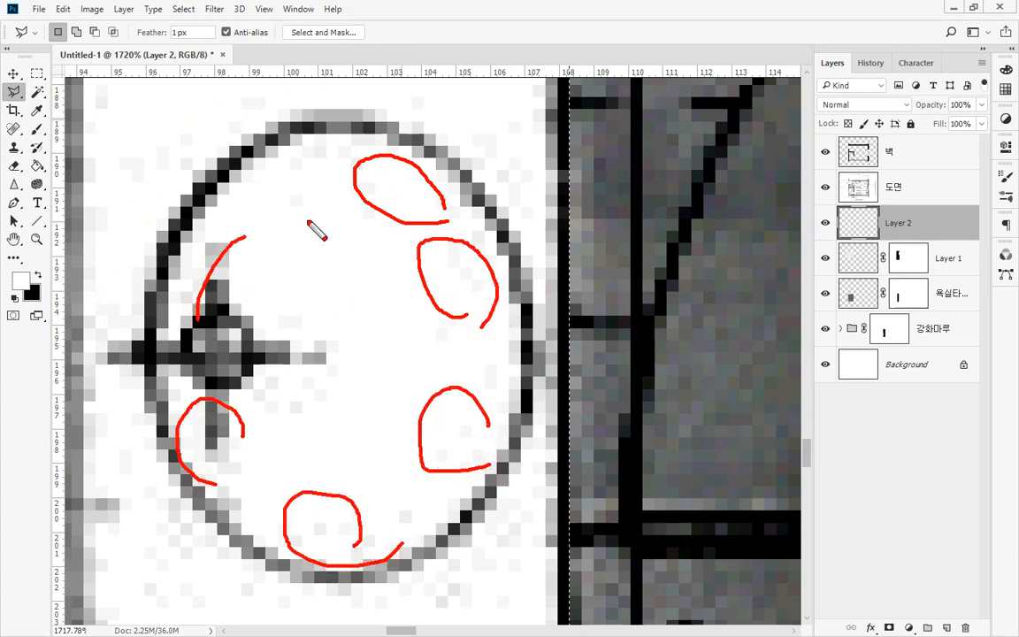
pyautogui.click(345, 225)
pyautogui.moveTo(407, 203)
pyautogui.mouseDown()
pyautogui.moveTo(363, 291)
pyautogui.moveTo(347, 280)
pyautogui.mouseUp()
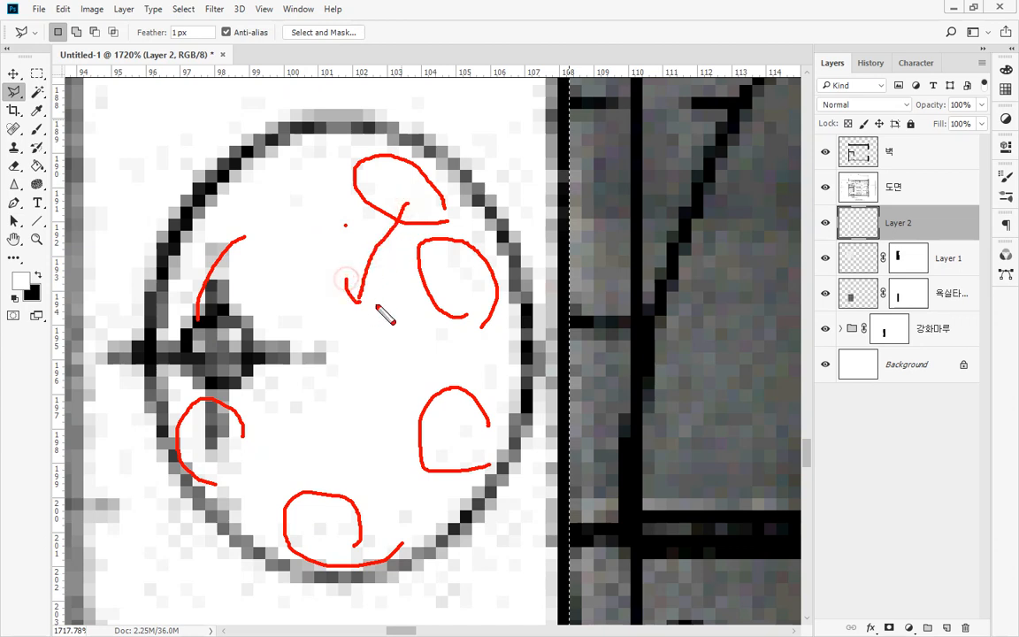
pyautogui.moveTo(433, 316)
pyautogui.mouseDown()
pyautogui.moveTo(370, 316)
pyautogui.moveTo(389, 355)
pyautogui.mouseUp()
pyautogui.press('e')
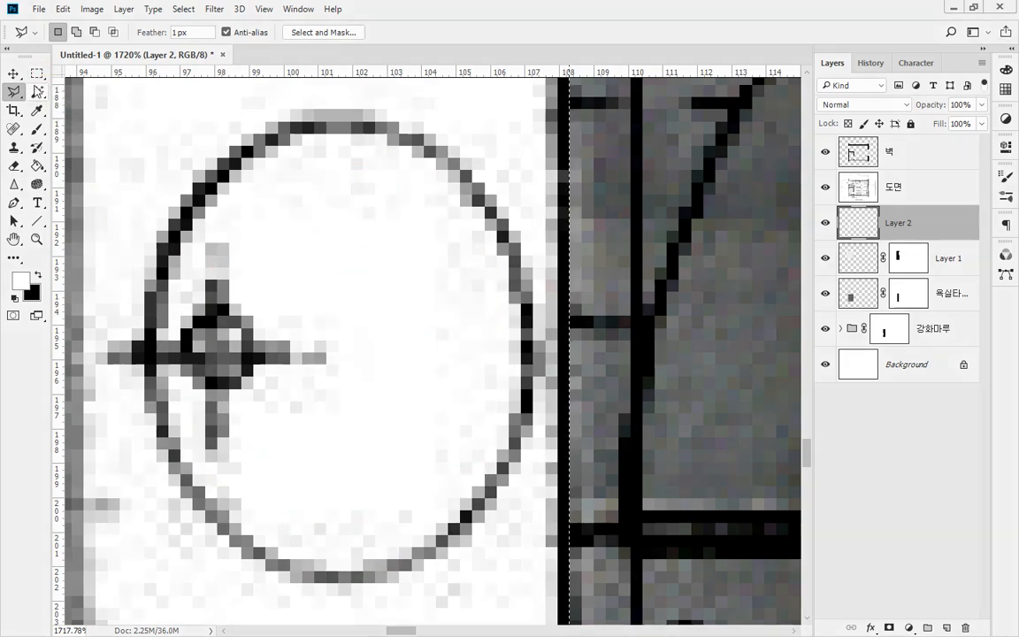
# - Select the oval washbasin with the Elliptical Marquee, using the Normal style and a 0 px feather
pyautogui.moveTo(37, 72); pyautogui.dragTo(71, 87)
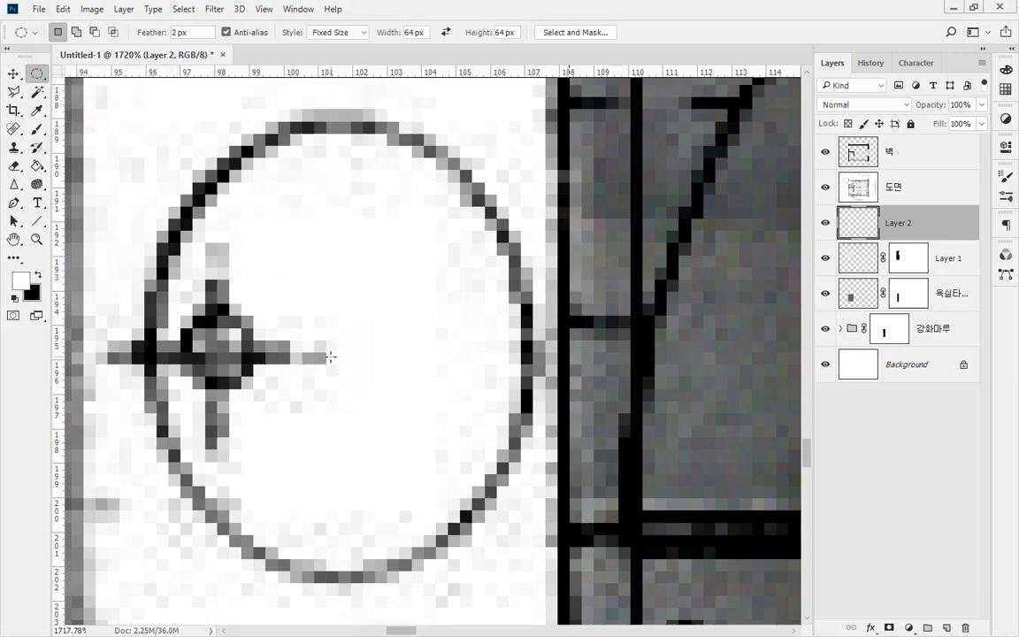
pyautogui.click(336, 274)
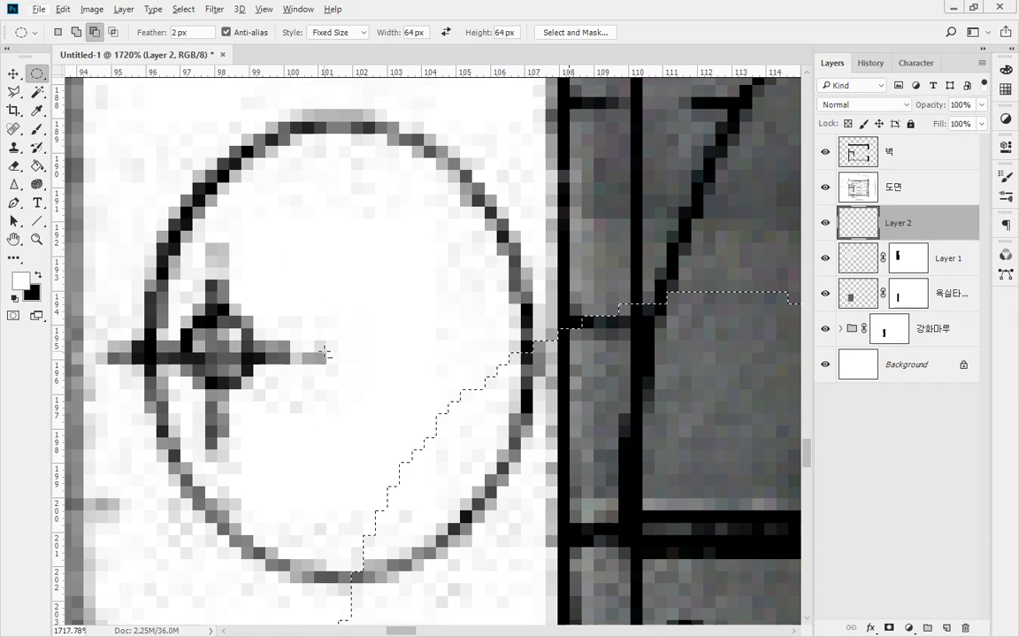
pyautogui.click(343, 32)
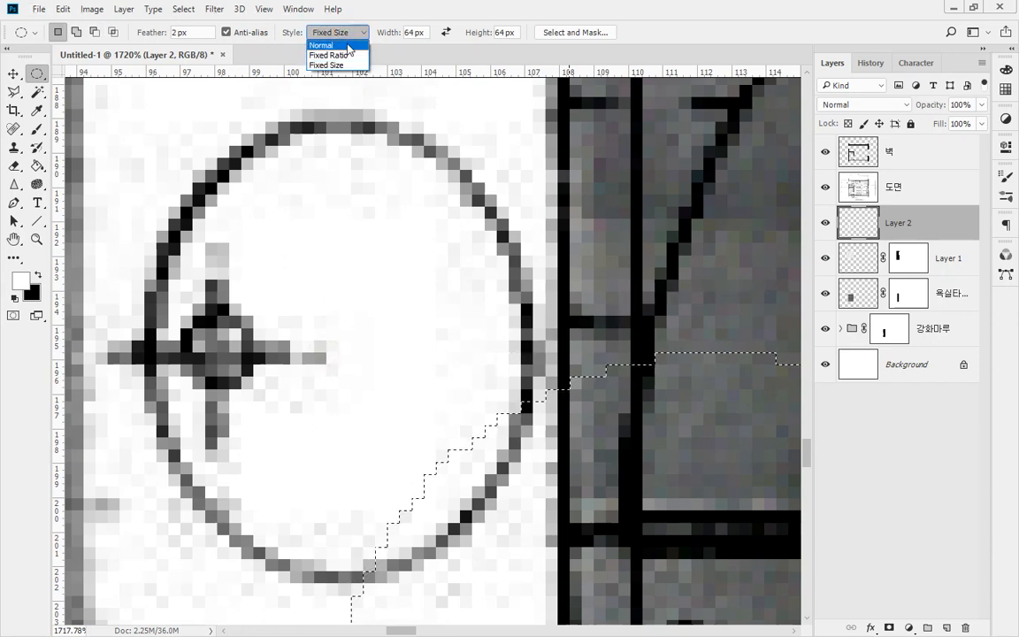
pyautogui.click(327, 42)
pyautogui.click(189, 32)
pyautogui.write('0')
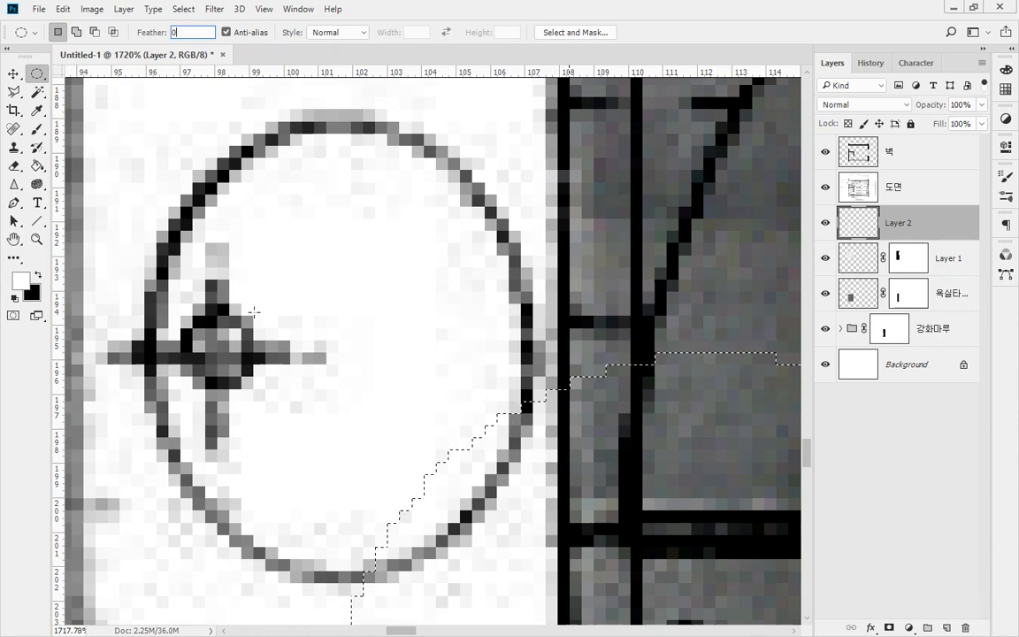
pyautogui.click(338, 354)
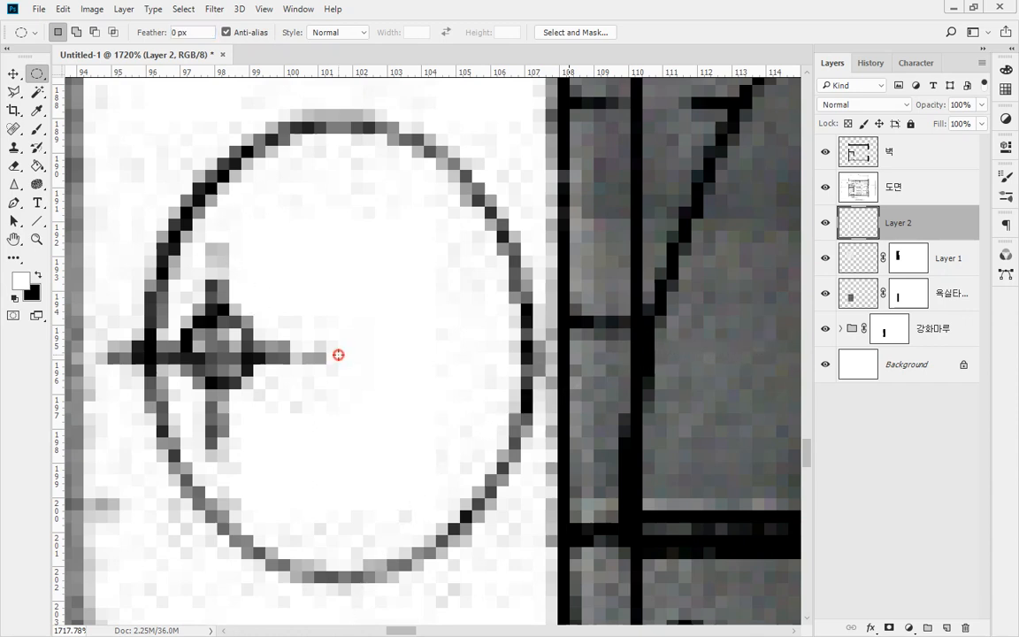
pyautogui.moveTo(332, 353); pyautogui.dragTo(527, 136)
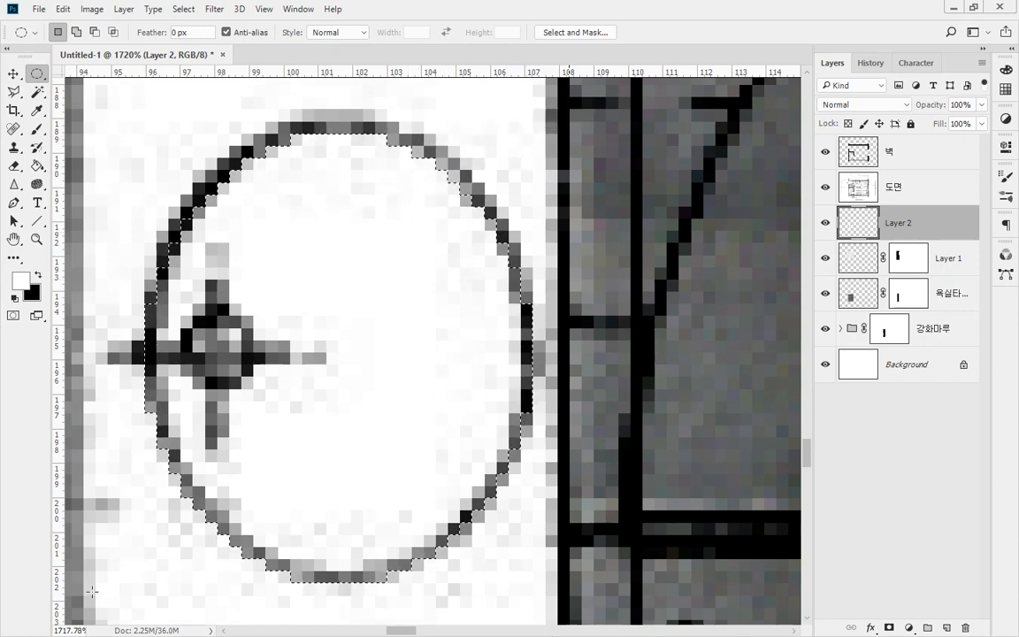
# - Shade the inside of the selected oval basin in black with a soft 32 px Brush at 6% opacity
pyautogui.click(36, 129)
pyautogui.click(37, 275)
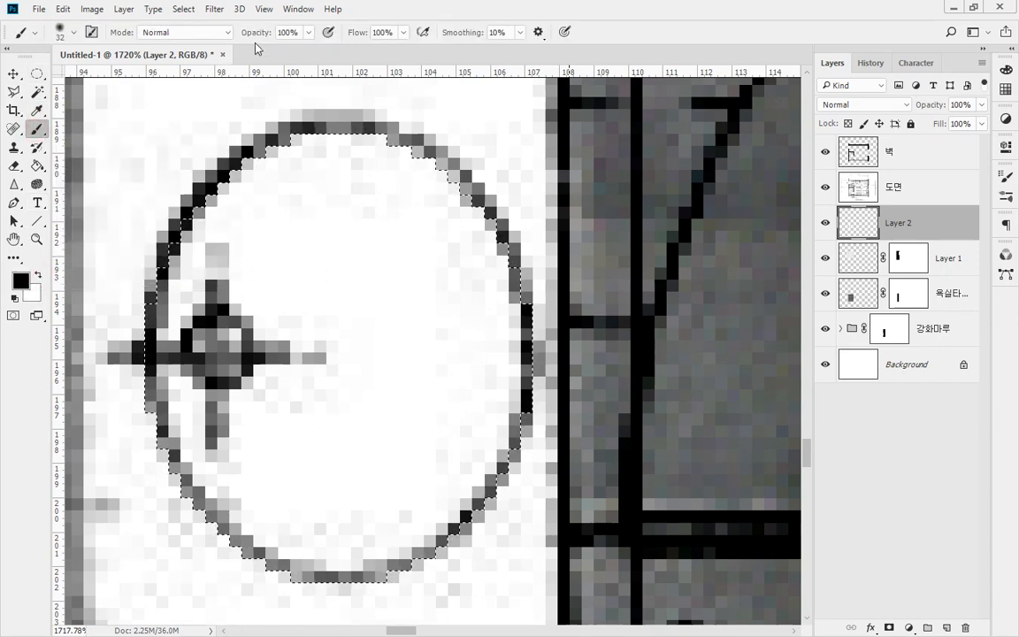
pyautogui.moveTo(309, 33)
pyautogui.mouseDown()
pyautogui.moveTo(252, 38)
pyautogui.moveTo(248, 56)
pyautogui.mouseUp()
pyautogui.moveTo(448, 163)
pyautogui.mouseDown()
pyautogui.moveTo(545, 375)
pyautogui.moveTo(420, 633)
pyautogui.moveTo(66, 321)
pyautogui.moveTo(363, 68)
pyautogui.moveTo(414, 91)
pyautogui.moveTo(523, 191)
pyautogui.moveTo(495, 597)
pyautogui.moveTo(4, 400)
pyautogui.moveTo(314, 143)
pyautogui.moveTo(291, 71)
pyautogui.moveTo(136, 357)
pyautogui.mouseUp()
pyautogui.hotkey('ctrl', 'z')
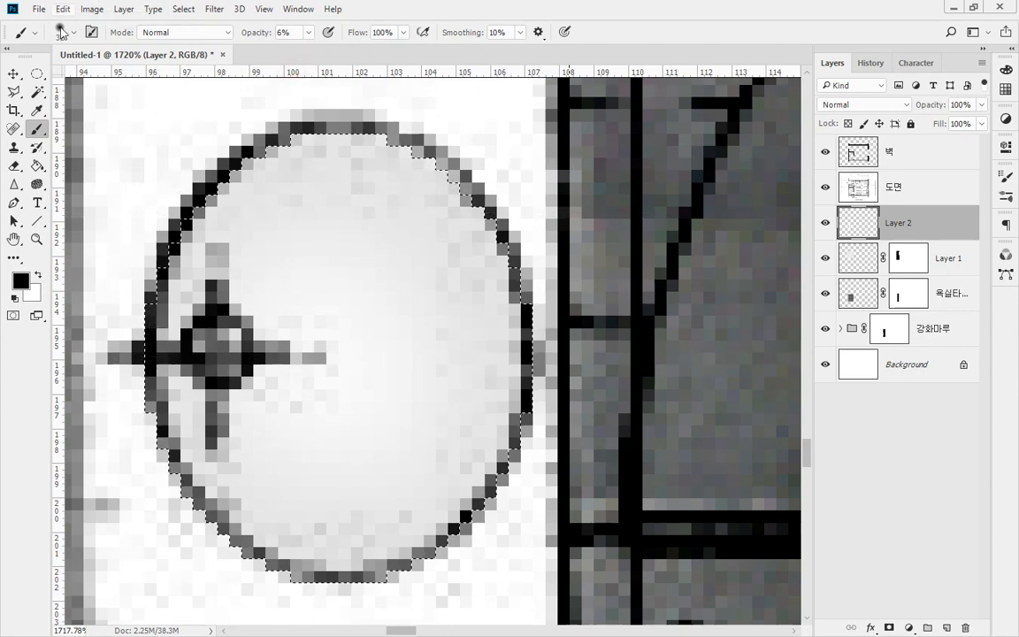
pyautogui.keyDown('alt'); pyautogui.click(406, 520); pyautogui.keyUp('alt')
pyautogui.keyDown('alt'); pyautogui.click(406, 481); pyautogui.keyUp('alt')
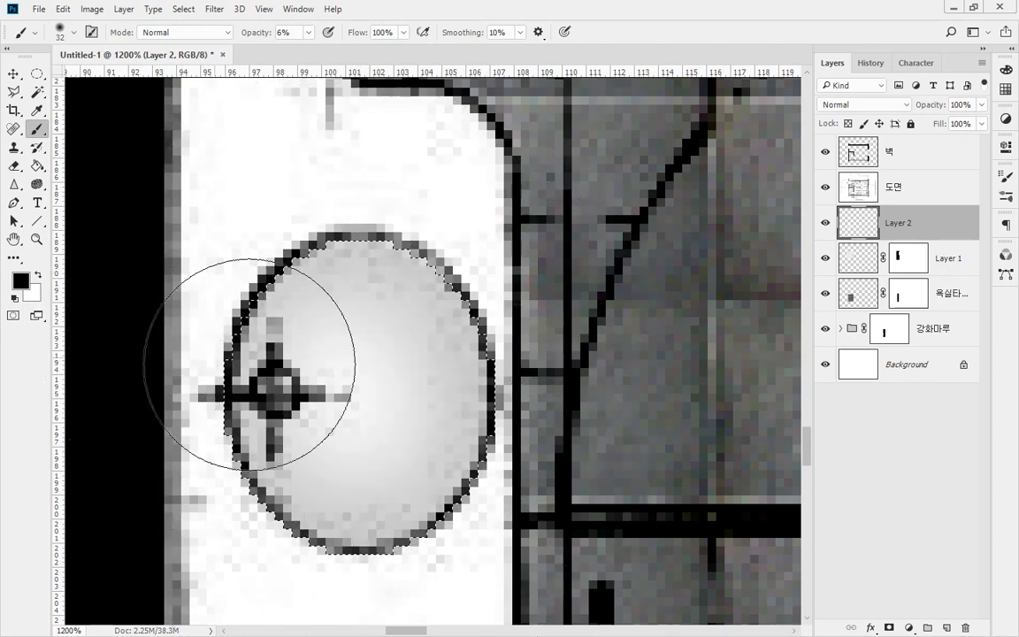
# - Brighten the middle of the basin with white brush strokes at 6% and 74% opacity, and clear the selection
pyautogui.press('x')
pyautogui.moveTo(371, 395)
pyautogui.mouseDown()
pyautogui.moveTo(353, 380)
pyautogui.moveTo(374, 387)
pyautogui.moveTo(364, 378)
pyautogui.moveTo(361, 394)
pyautogui.mouseUp()
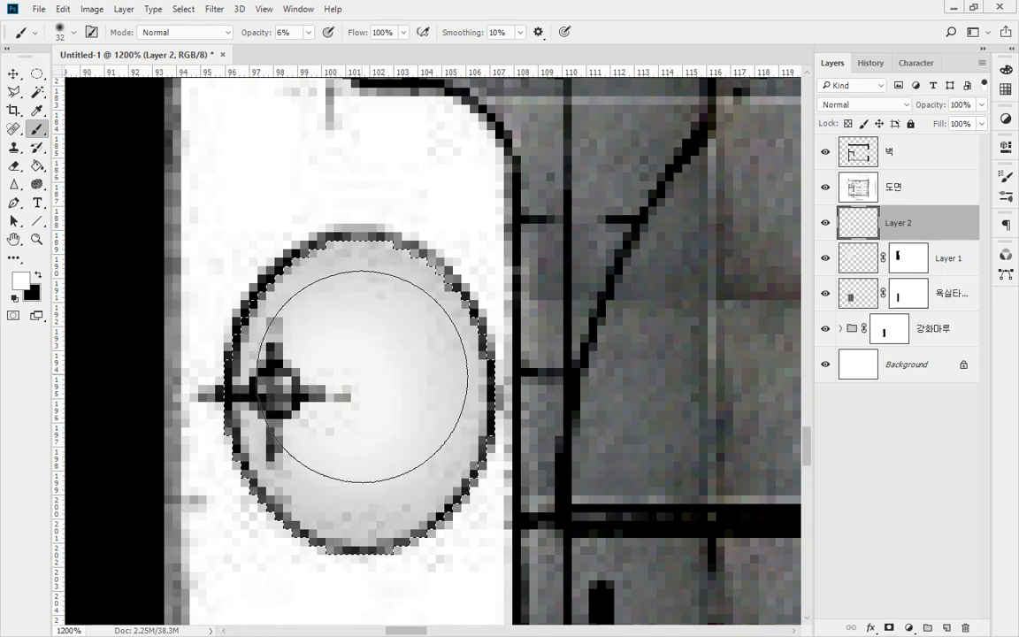
pyautogui.moveTo(346, 375)
pyautogui.mouseDown()
pyautogui.moveTo(365, 435)
pyautogui.moveTo(359, 362)
pyautogui.moveTo(381, 352)
pyautogui.moveTo(359, 375)
pyautogui.moveTo(337, 354)
pyautogui.moveTo(362, 367)
pyautogui.moveTo(337, 377)
pyautogui.mouseUp()
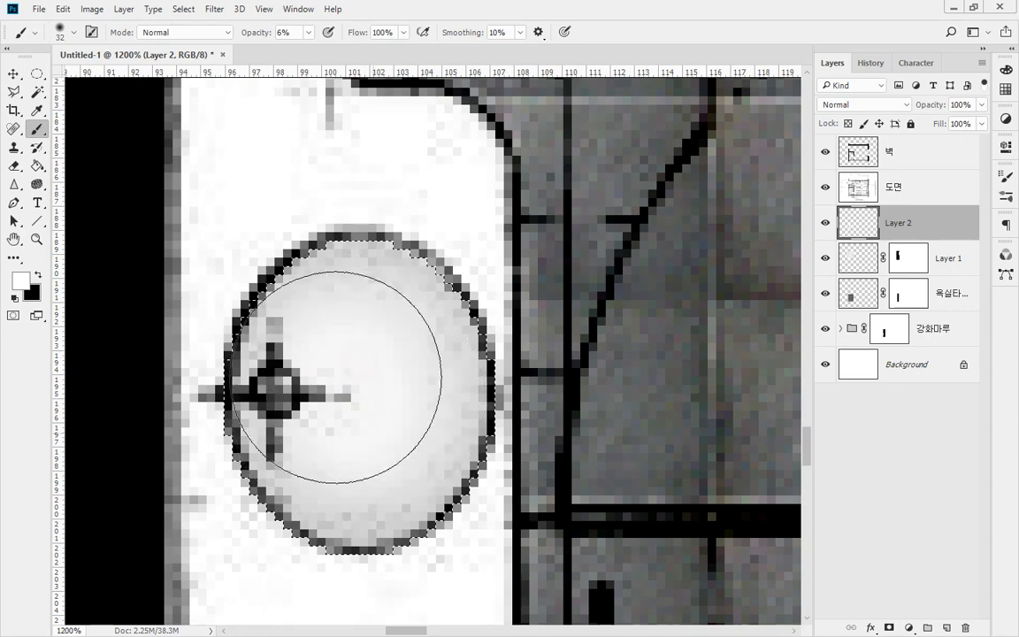
pyautogui.moveTo(307, 33)
pyautogui.mouseDown()
pyautogui.moveTo(327, 53)
pyautogui.moveTo(373, 50)
pyautogui.moveTo(360, 51)
pyautogui.mouseUp()
pyautogui.moveTo(355, 377)
pyautogui.mouseDown()
pyautogui.moveTo(353, 401)
pyautogui.moveTo(364, 391)
pyautogui.mouseUp()
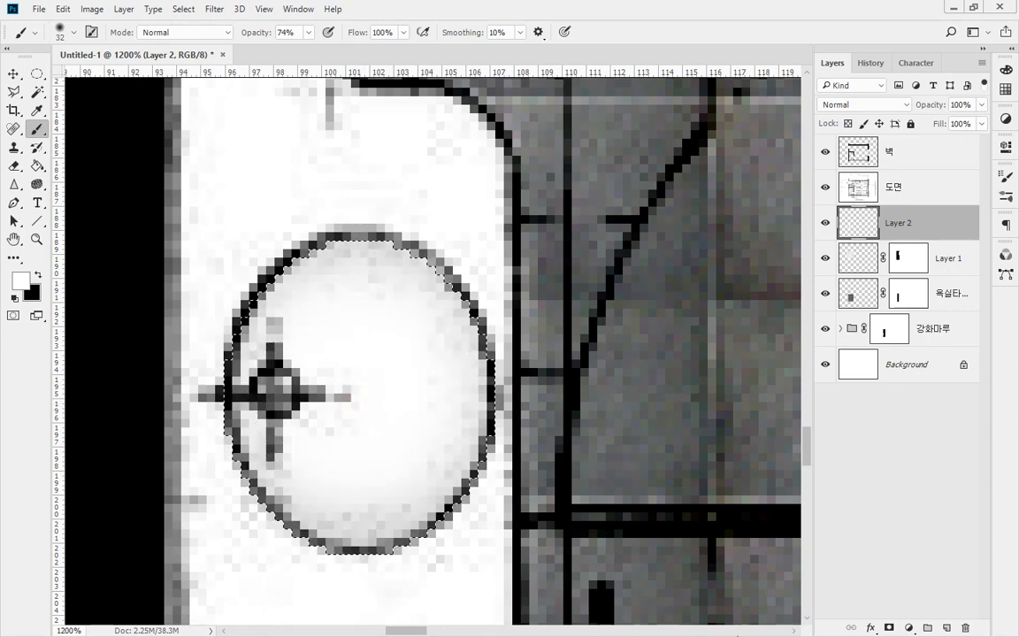
pyautogui.hotkey('ctrl', 'd')
# - Examine the shaded washbasin counter within the whole plan and close up against the bathroom floor tiles
pyautogui.click(37, 239)
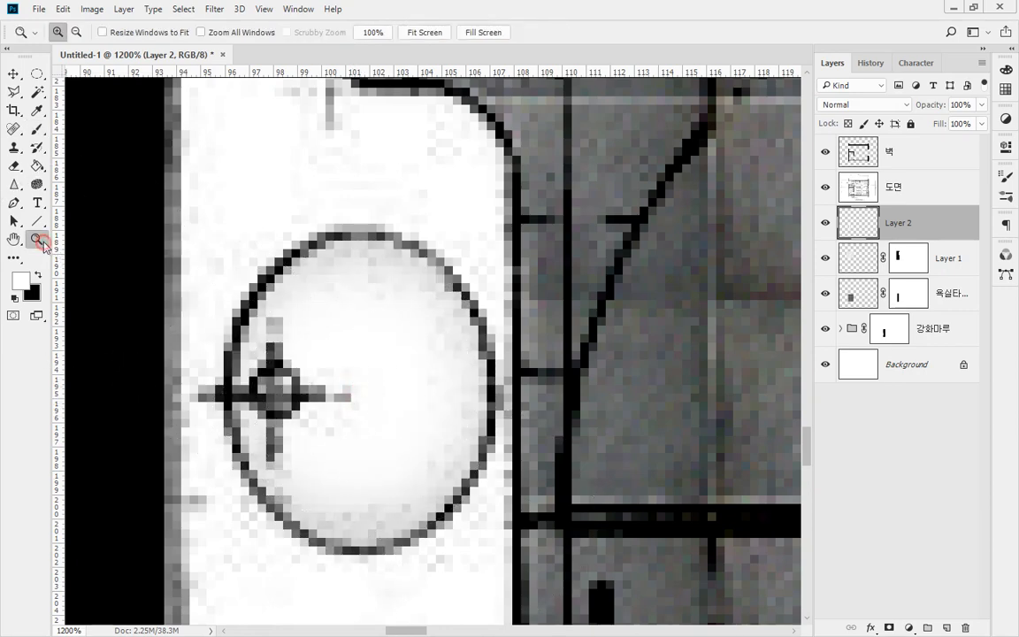
pyautogui.doubleClick(40, 243)
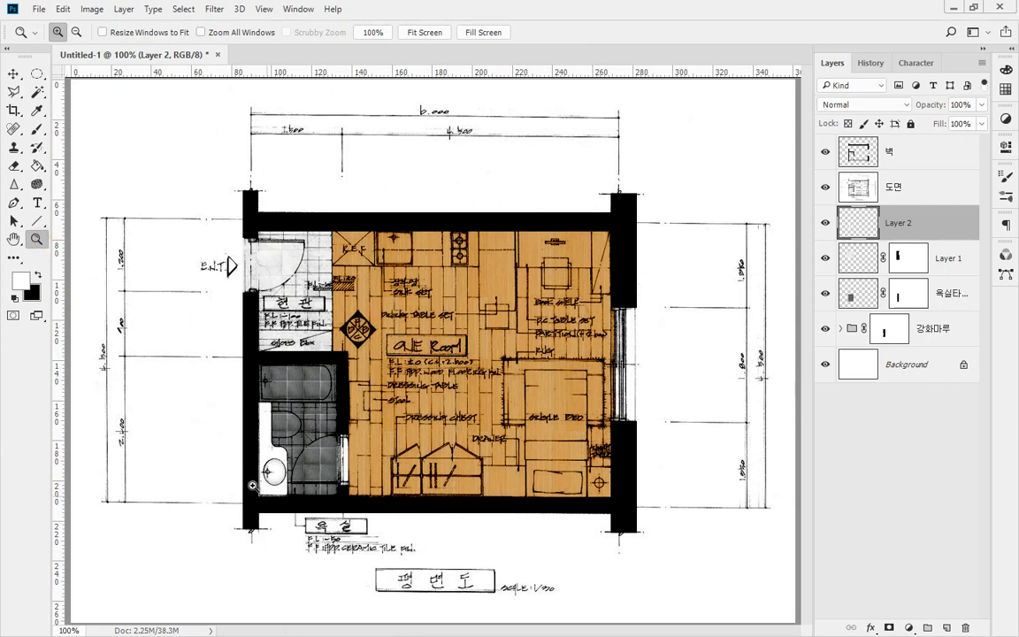
pyautogui.click(244, 460)
pyautogui.scroll(-5, 451, 425)
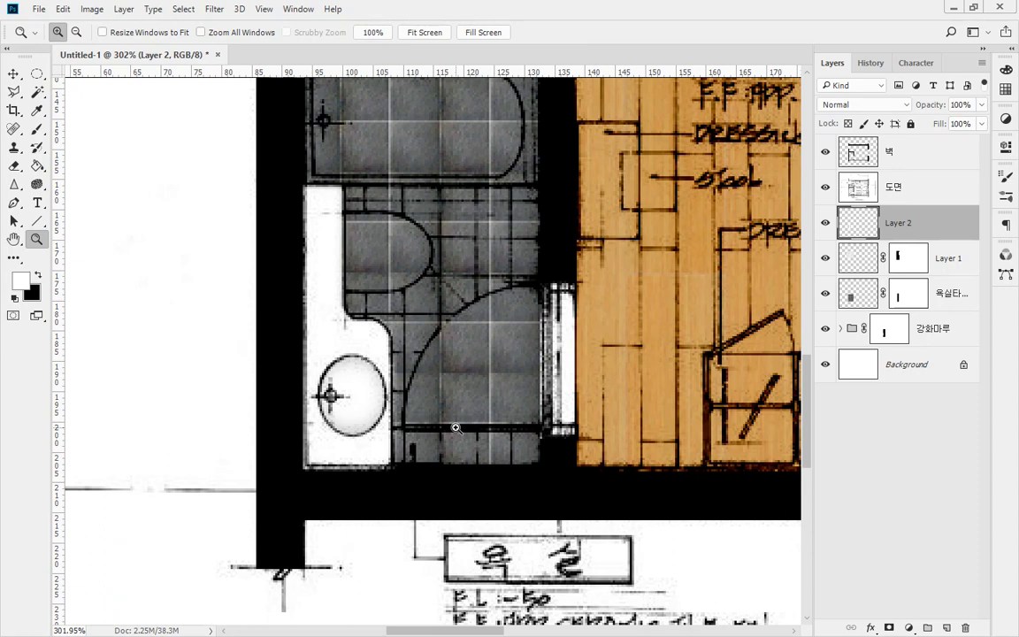
pyautogui.moveTo(382, 224); pyautogui.dragTo(296, 371)
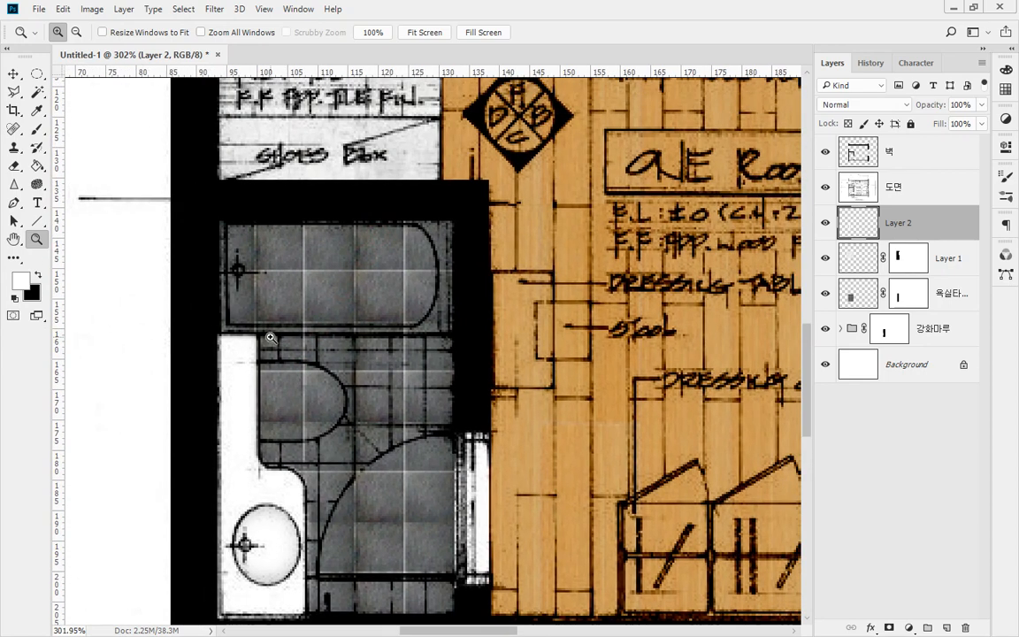
pyautogui.moveTo(213, 325)
pyautogui.mouseDown()
pyautogui.moveTo(454, 205)
pyautogui.moveTo(510, 282)
pyautogui.moveTo(452, 337)
pyautogui.moveTo(235, 341)
pyautogui.mouseUp()
pyautogui.press('Escape')
pyautogui.moveTo(389, 614); pyautogui.dragTo(221, 265)
pyautogui.click(401, 281)
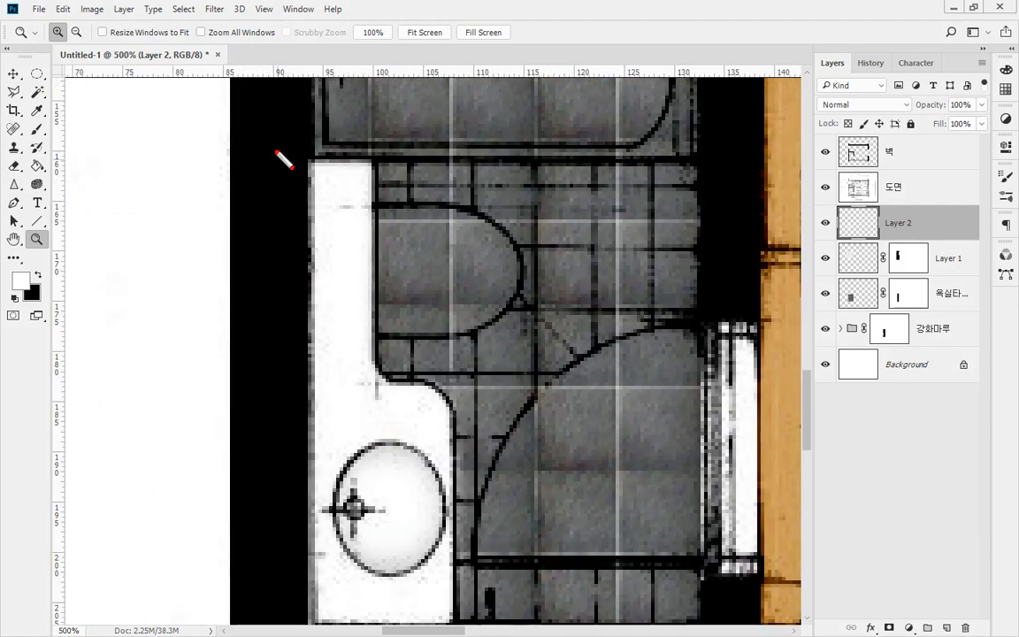
pyautogui.moveTo(274, 148)
pyautogui.mouseDown()
pyautogui.moveTo(357, 151)
pyautogui.moveTo(533, 433)
pyautogui.moveTo(496, 624)
pyautogui.moveTo(350, 631)
pyautogui.moveTo(264, 580)
pyautogui.mouseUp()
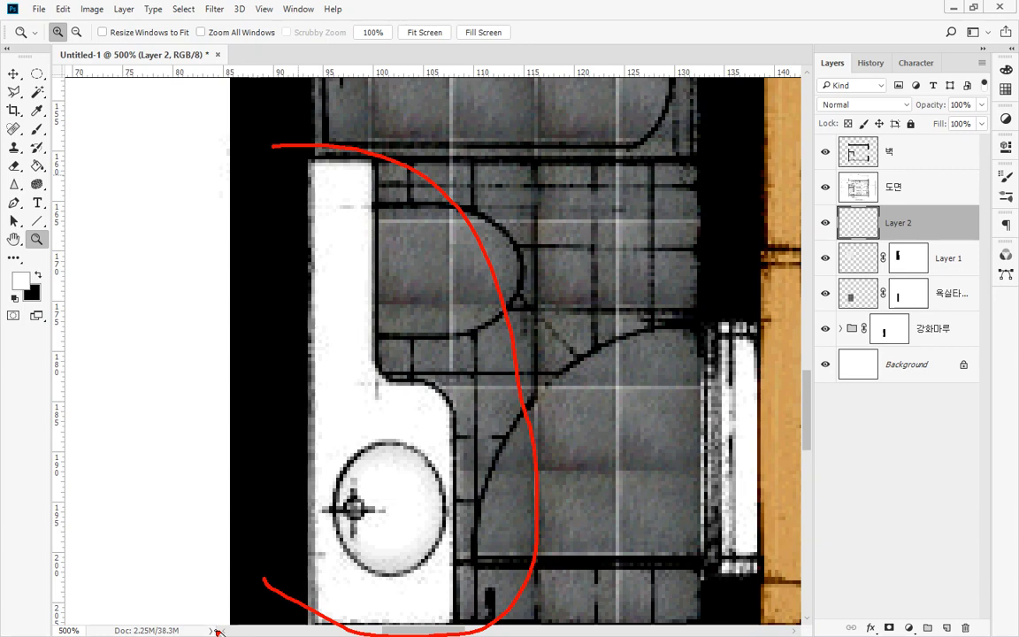
pyautogui.press('Escape')
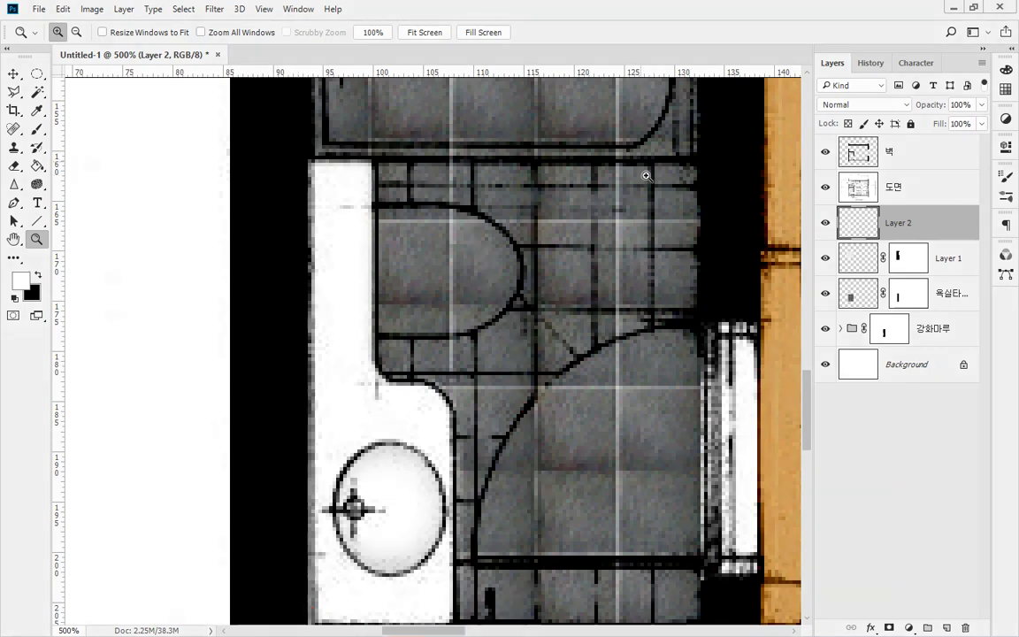
# - Add a Drop Shadow to Layer 2 in Multiply mode at 76% opacity and set its angle to 180°
pyautogui.click(872, 627)
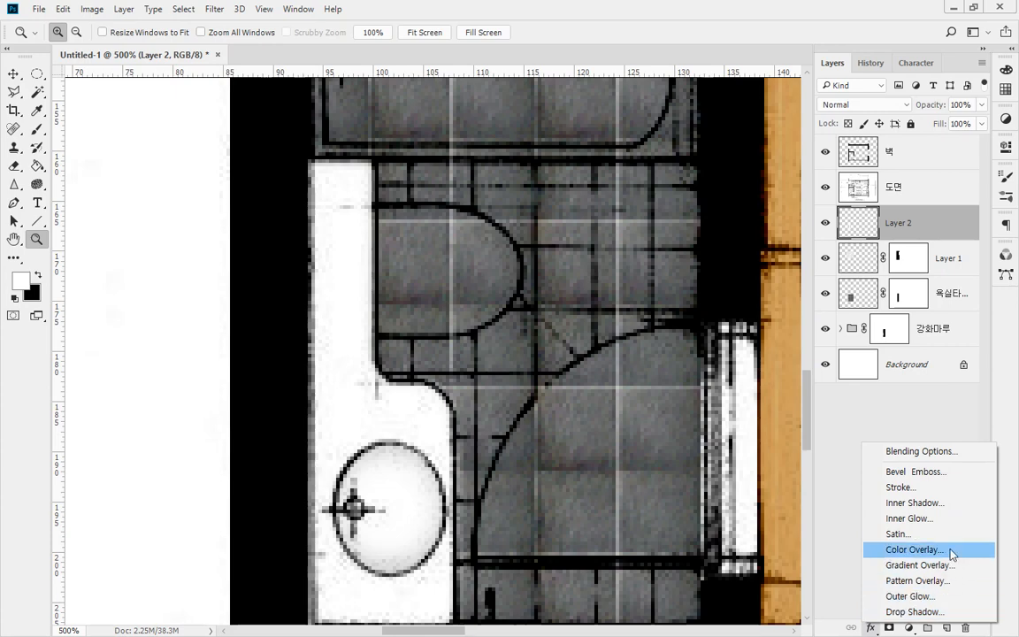
pyautogui.click(937, 612)
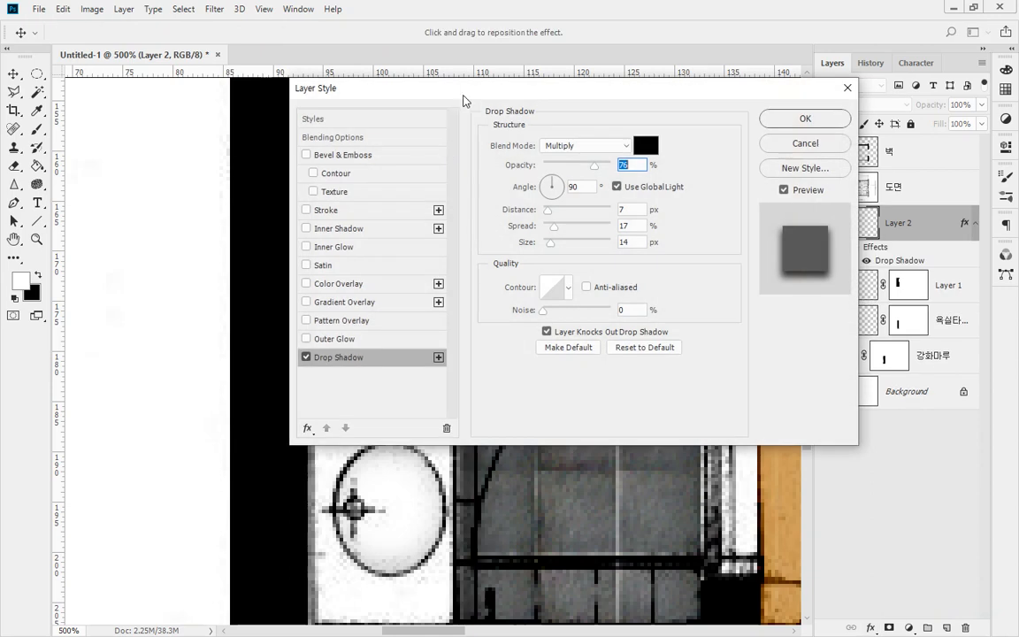
pyautogui.moveTo(470, 90); pyautogui.dragTo(734, 73)
pyautogui.moveTo(298, 300)
pyautogui.mouseDown()
pyautogui.moveTo(253, 289)
pyautogui.moveTo(264, 314)
pyautogui.mouseUp()
pyautogui.moveTo(337, 307); pyautogui.dragTo(407, 306)
pyautogui.moveTo(391, 288); pyautogui.dragTo(404, 322)
pyautogui.moveTo(354, 363)
pyautogui.mouseDown()
pyautogui.moveTo(444, 367)
pyautogui.moveTo(410, 343)
pyautogui.moveTo(465, 391)
pyautogui.mouseUp()
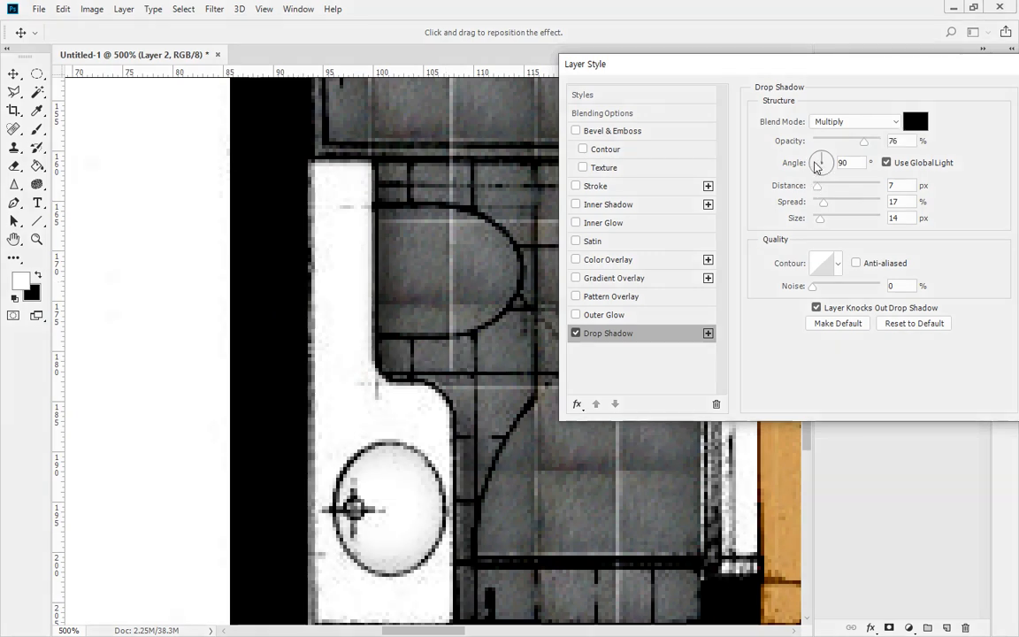
pyautogui.moveTo(819, 158)
pyautogui.mouseDown()
pyautogui.moveTo(812, 170)
pyautogui.moveTo(798, 166)
pyautogui.mouseUp()
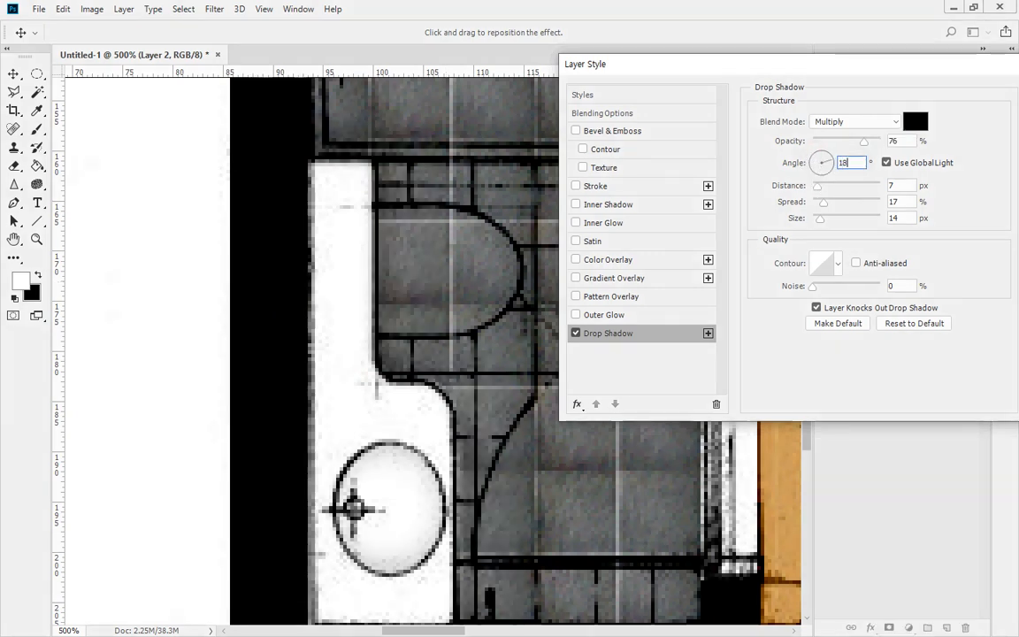
pyautogui.click(812, 163)
# - Set the drop shadow's distance to 4 px, spread to 6% and size to 6 px, and apply the style
pyautogui.moveTo(815, 187); pyautogui.dragTo(820, 222)
pyautogui.click(827, 204)
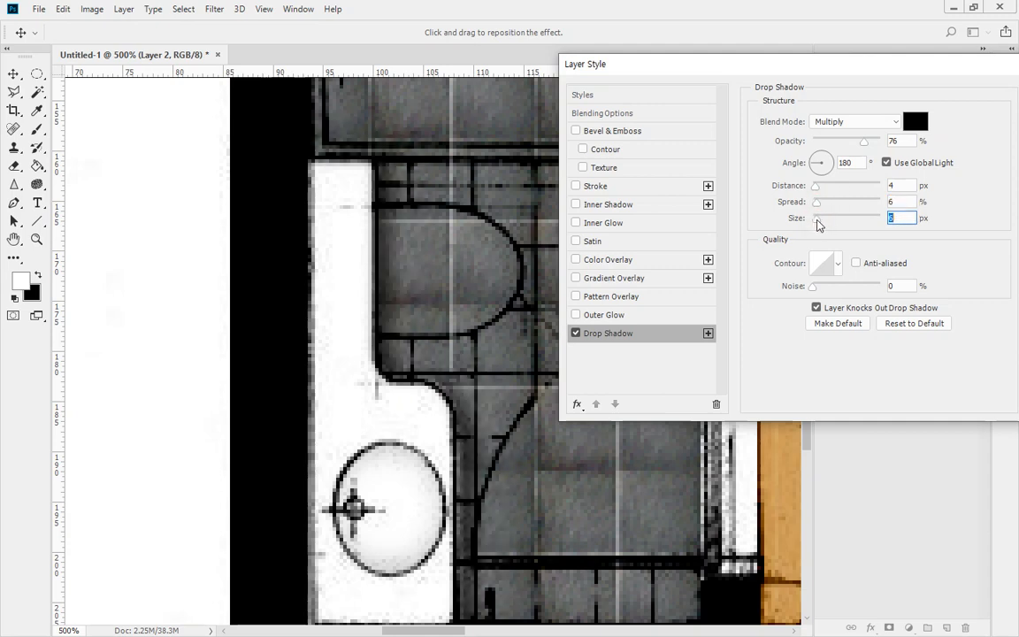
pyautogui.moveTo(920, 71); pyautogui.dragTo(734, 82)
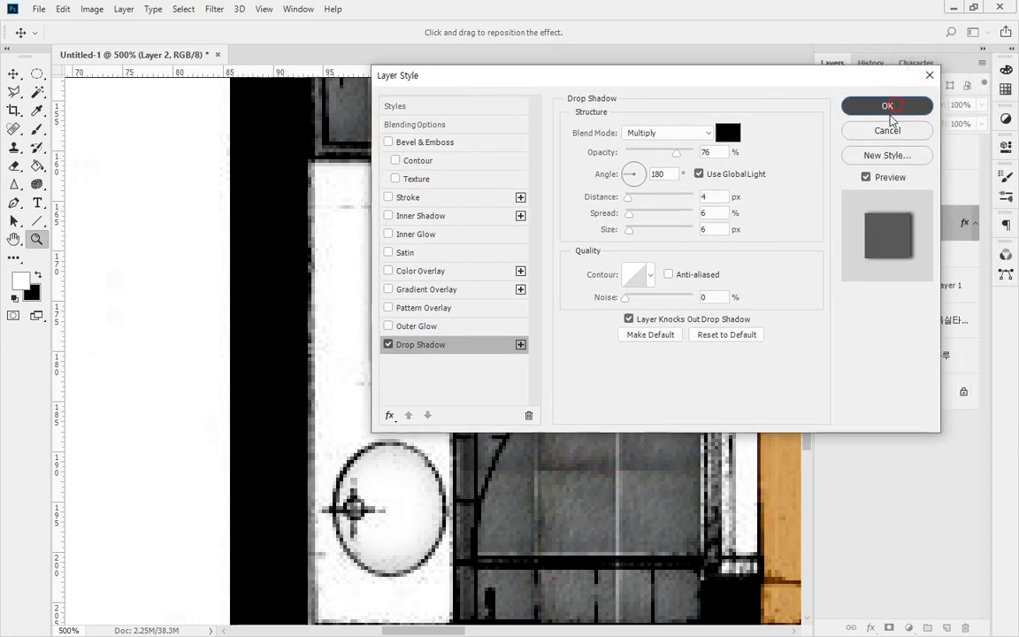
pyautogui.click(890, 108)
# - Rename Layer 2 as 세면대
pyautogui.doubleClick(37, 239)
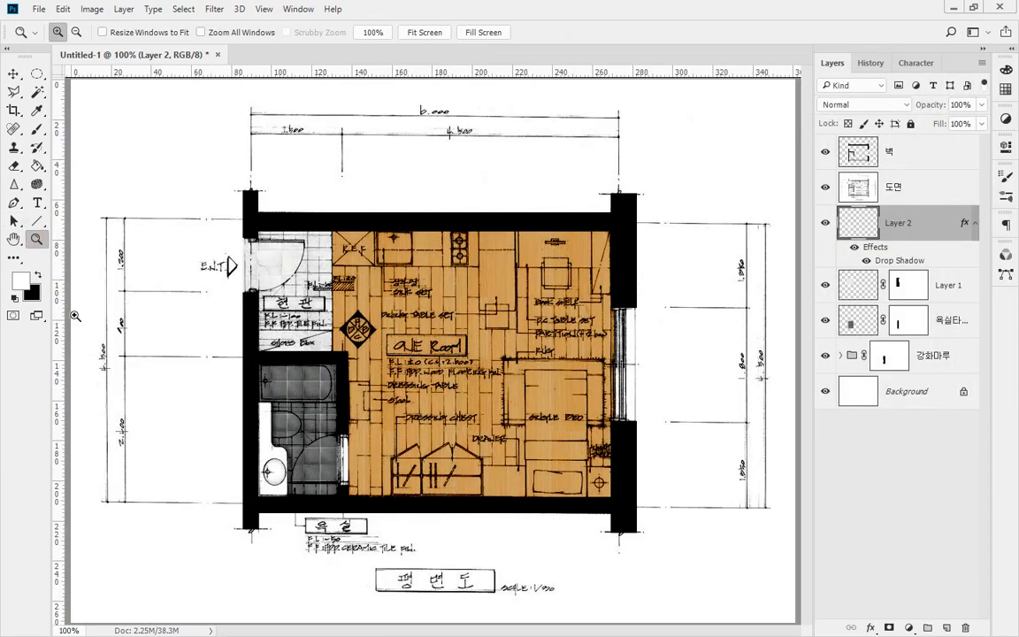
pyautogui.moveTo(234, 519)
pyautogui.mouseDown()
pyautogui.moveTo(212, 438)
pyautogui.moveTo(309, 416)
pyautogui.moveTo(292, 538)
pyautogui.mouseUp()
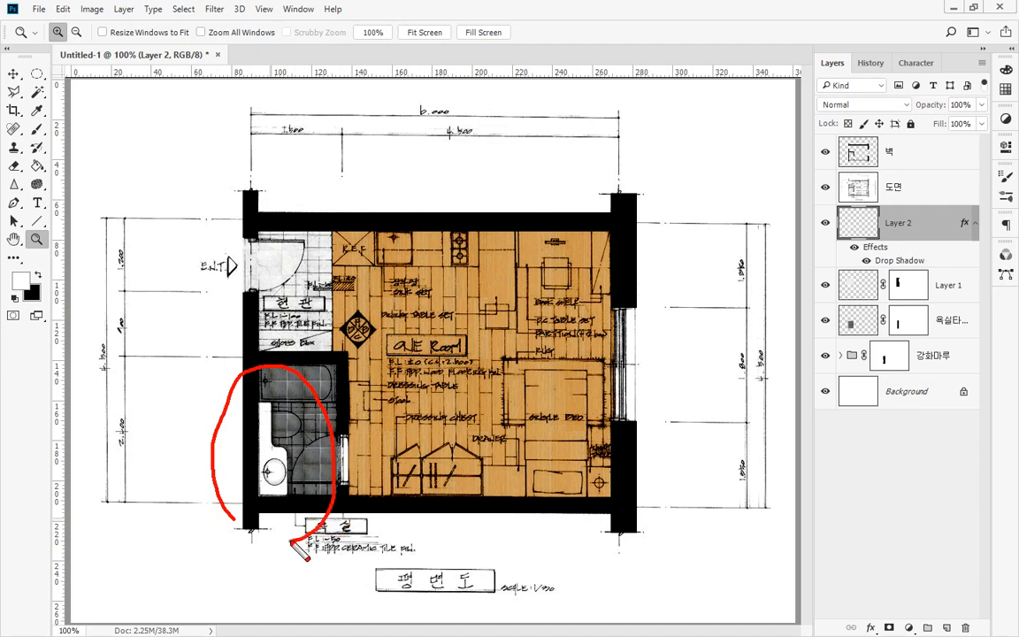
pyautogui.press('Escape')
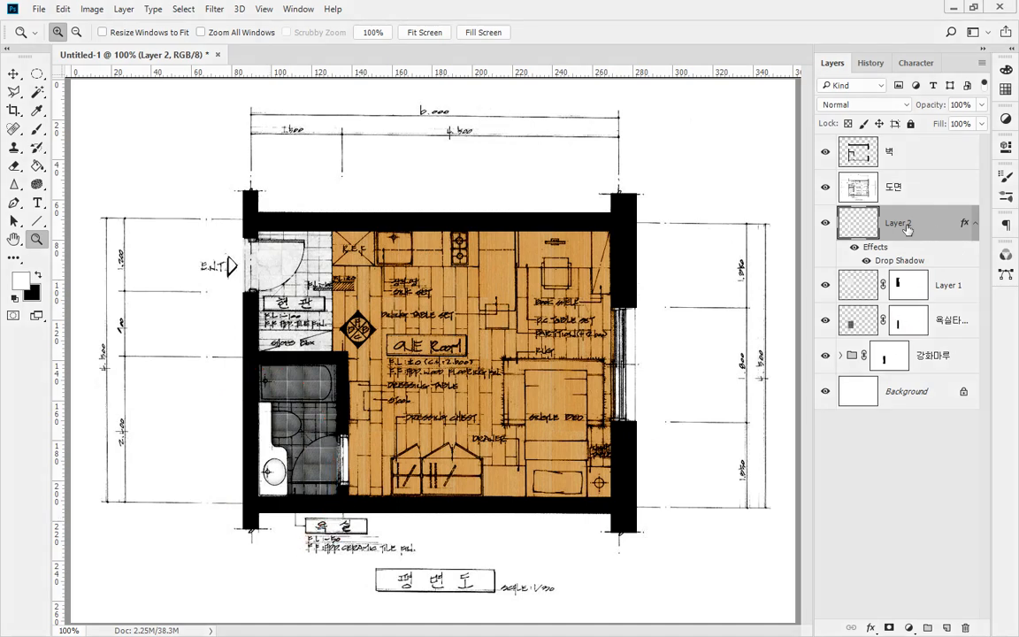
pyautogui.doubleClick(897, 223)
pyautogui.write('ㄹ')
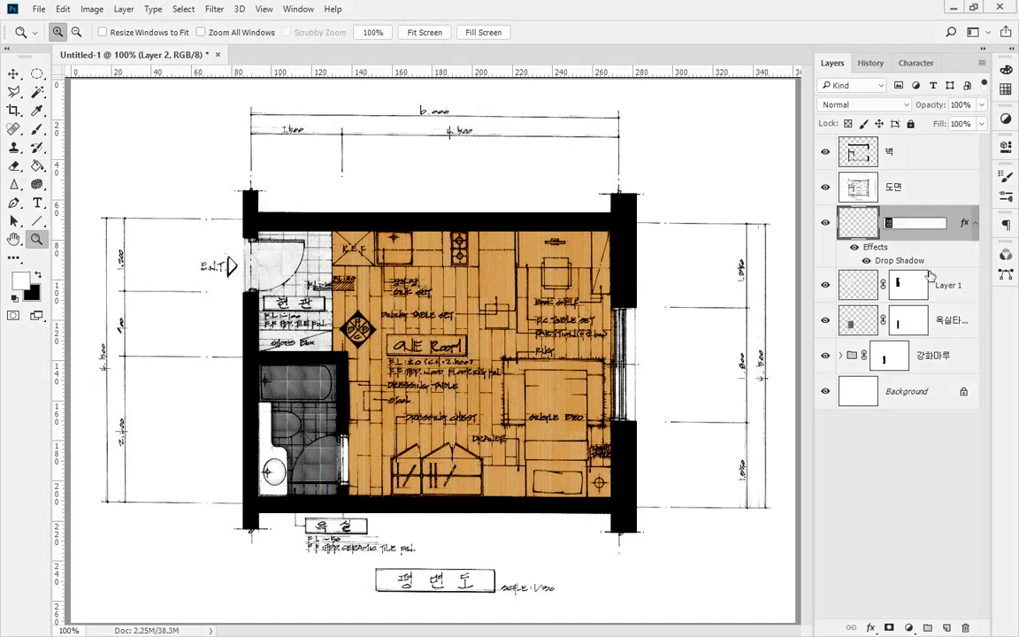
pyautogui.press('Return')
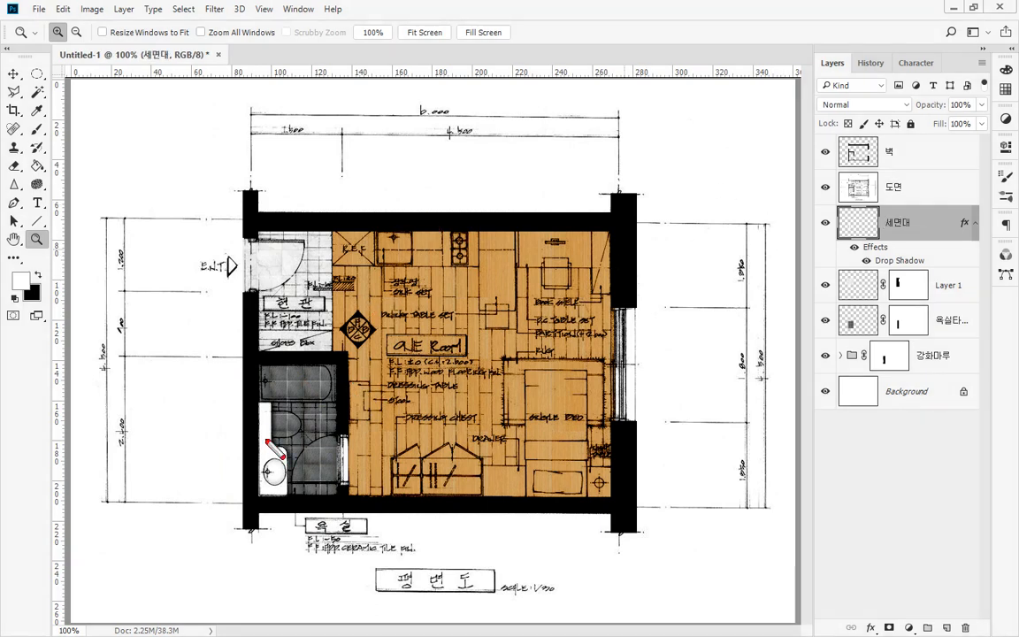
# - Select the straight-sided part of the toilet beside the counter with the Polygonal Lasso, using a 1 px feather
pyautogui.moveTo(265, 447)
pyautogui.mouseDown()
pyautogui.moveTo(247, 389)
pyautogui.moveTo(305, 412)
pyautogui.moveTo(293, 453)
pyautogui.mouseUp()
pyautogui.press('Escape')
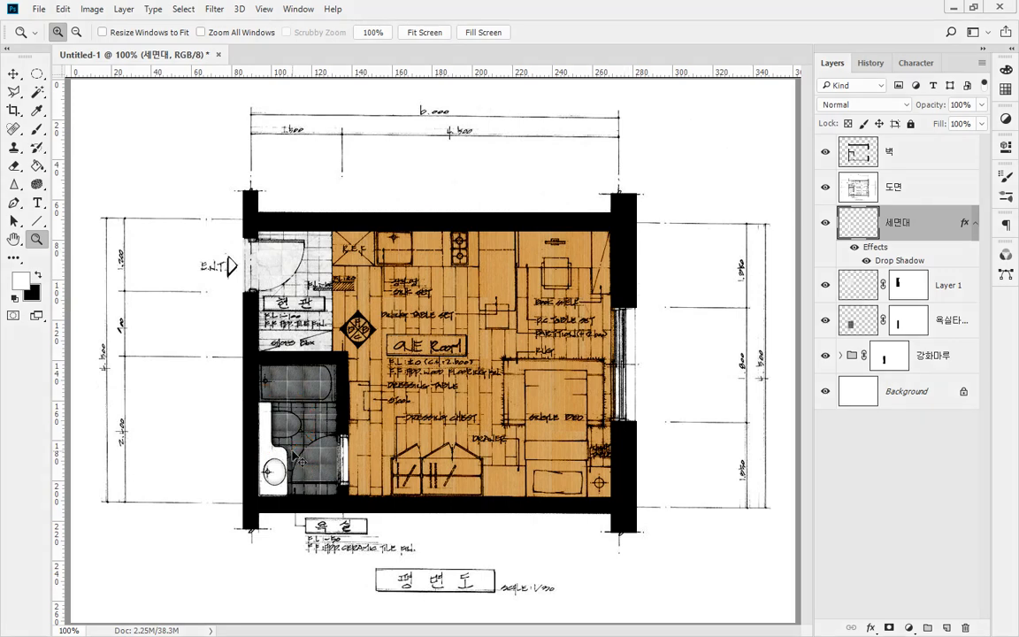
pyautogui.scroll(5, 272, 419)
pyautogui.scroll(2, 453, 352)
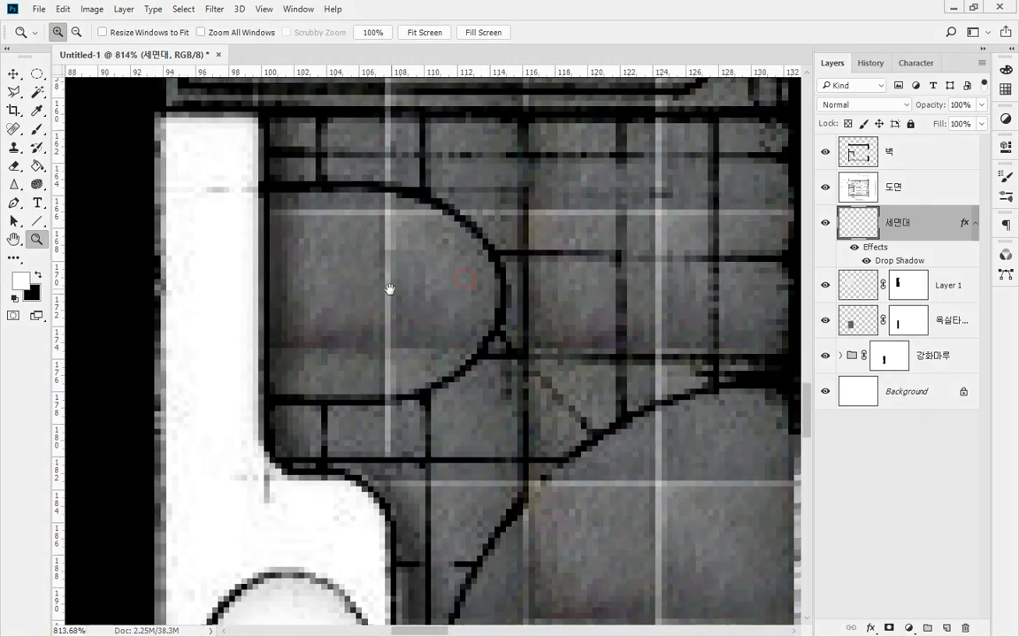
pyautogui.click(13, 92)
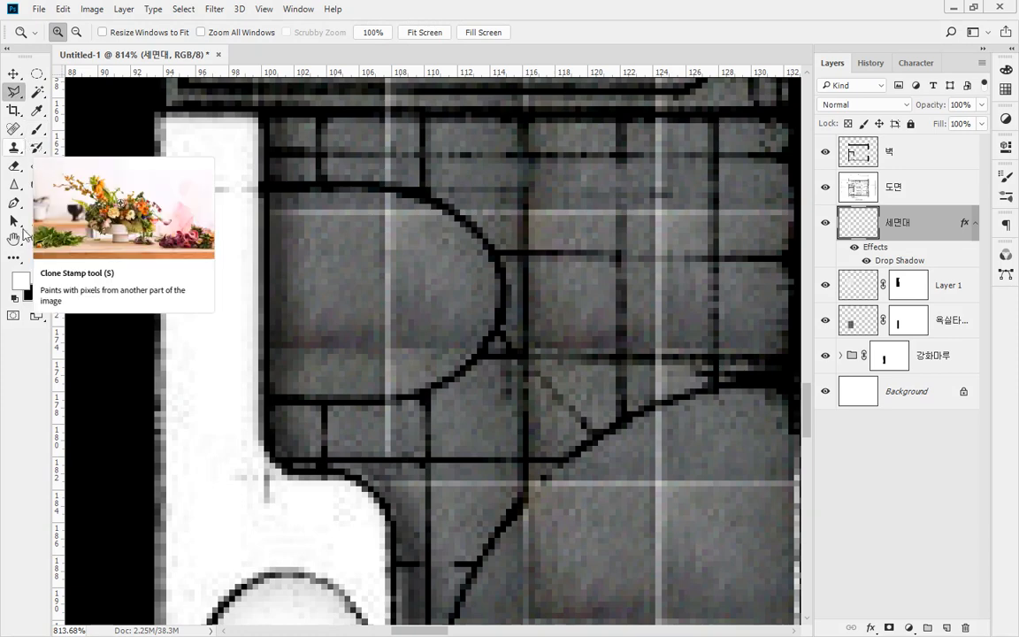
pyautogui.click(242, 399)
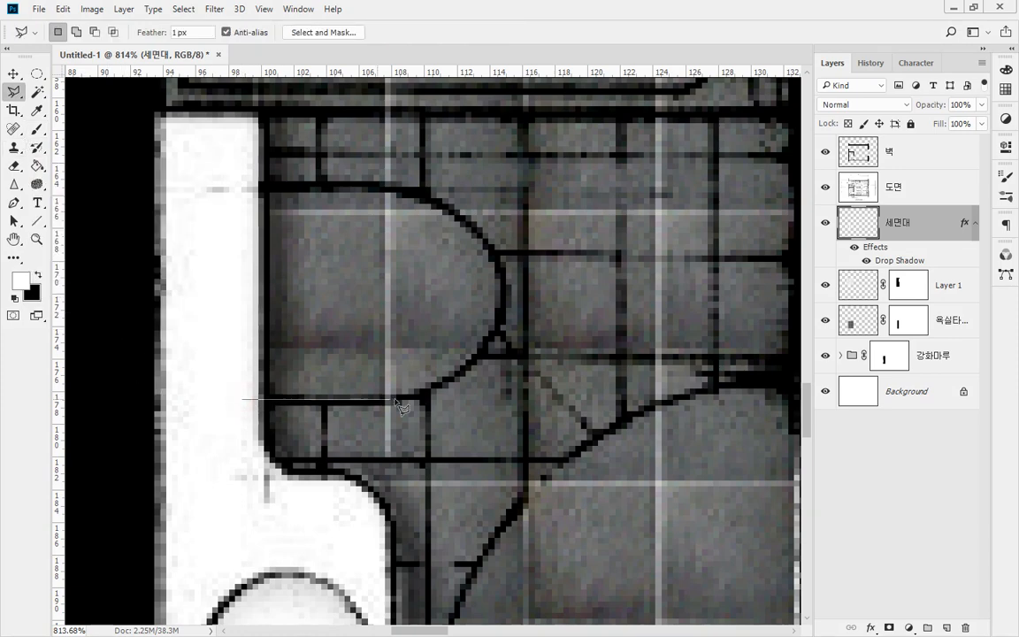
pyautogui.click(394, 399)
pyautogui.click(394, 188)
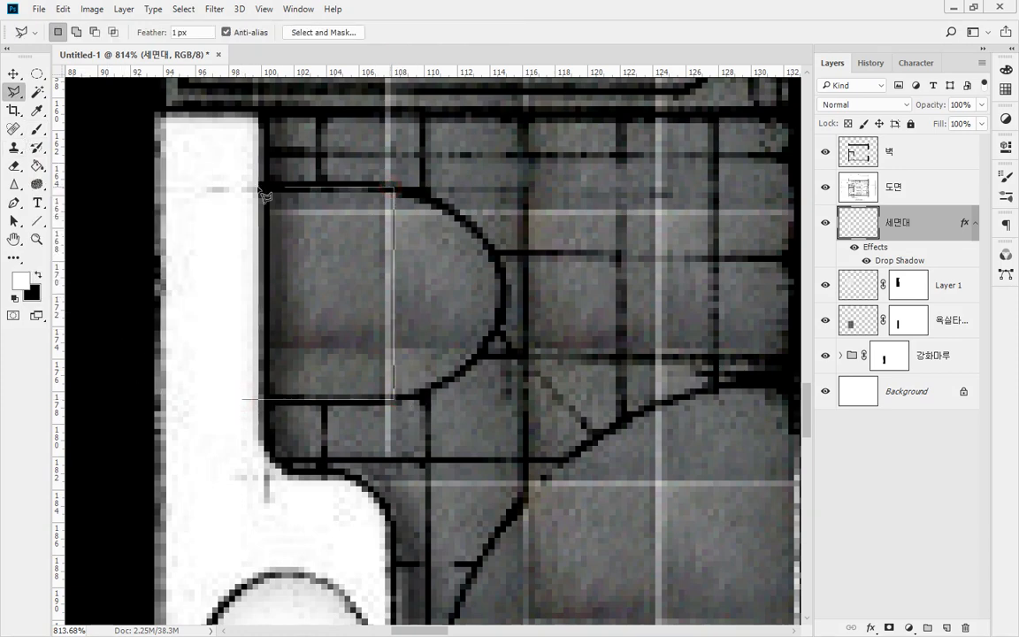
pyautogui.doubleClick(235, 190)
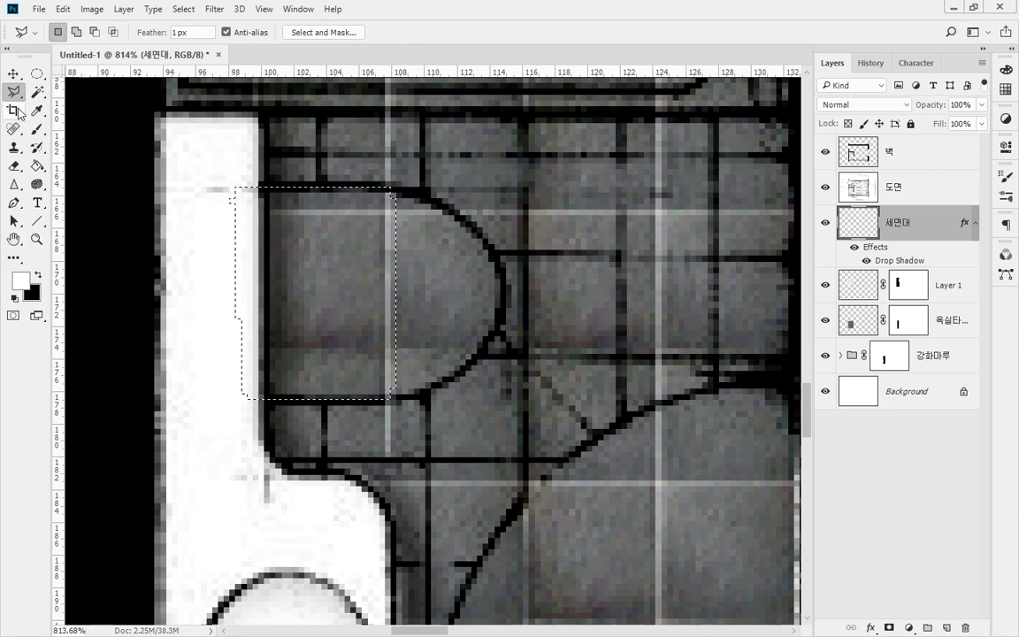
# - Add the toilet's rounded front to the selection with the Elliptical Marquee and fill the selection with white on the 세면대 layer
pyautogui.click(36, 73)
pyautogui.hotkey('shift', 'alt')
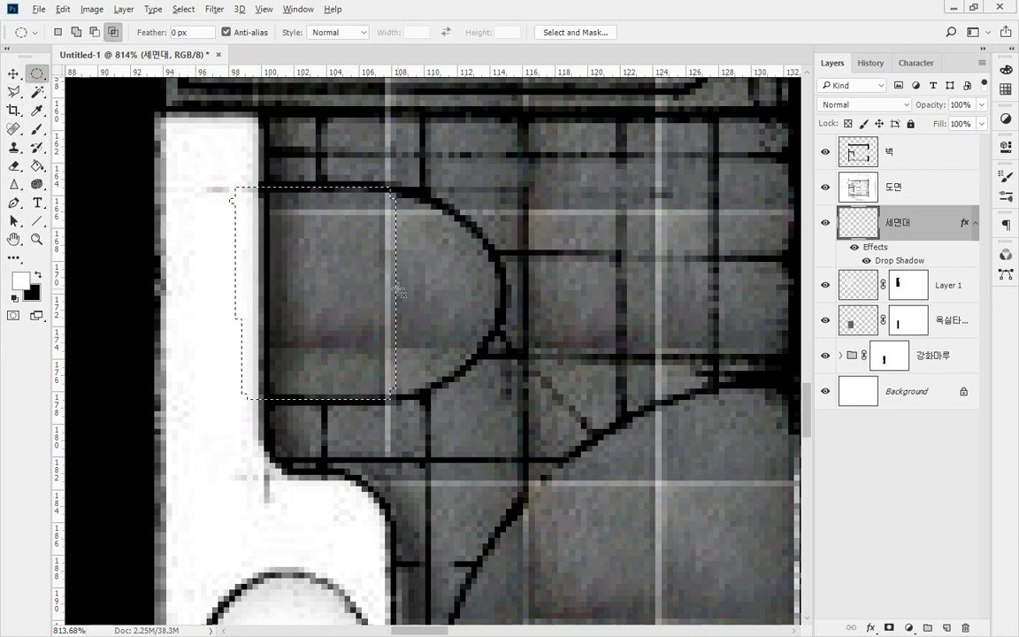
pyautogui.press('alt')
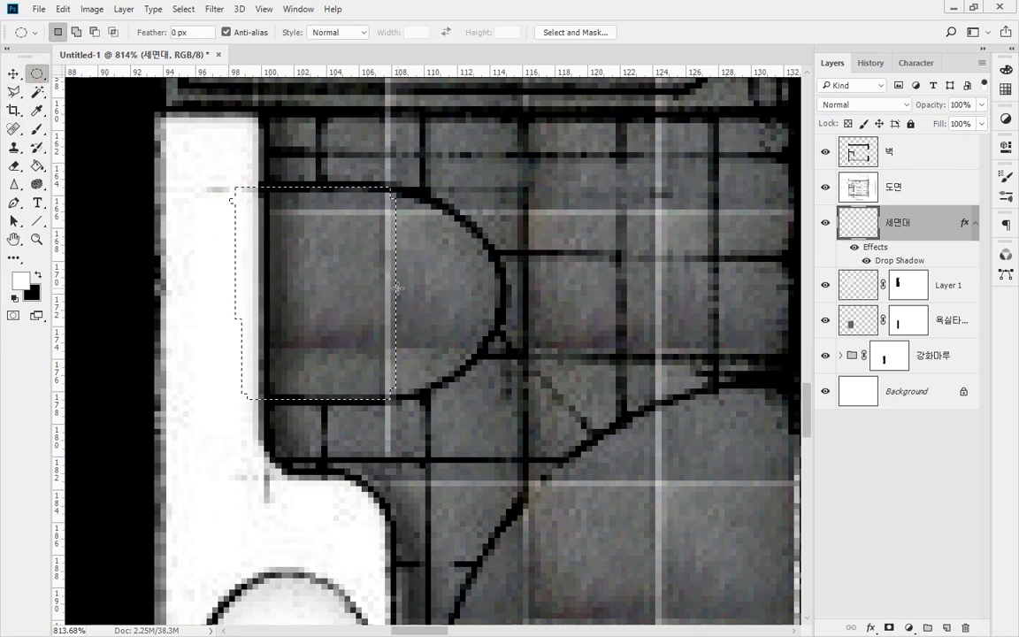
pyautogui.moveTo(398, 292); pyautogui.dragTo(507, 394)
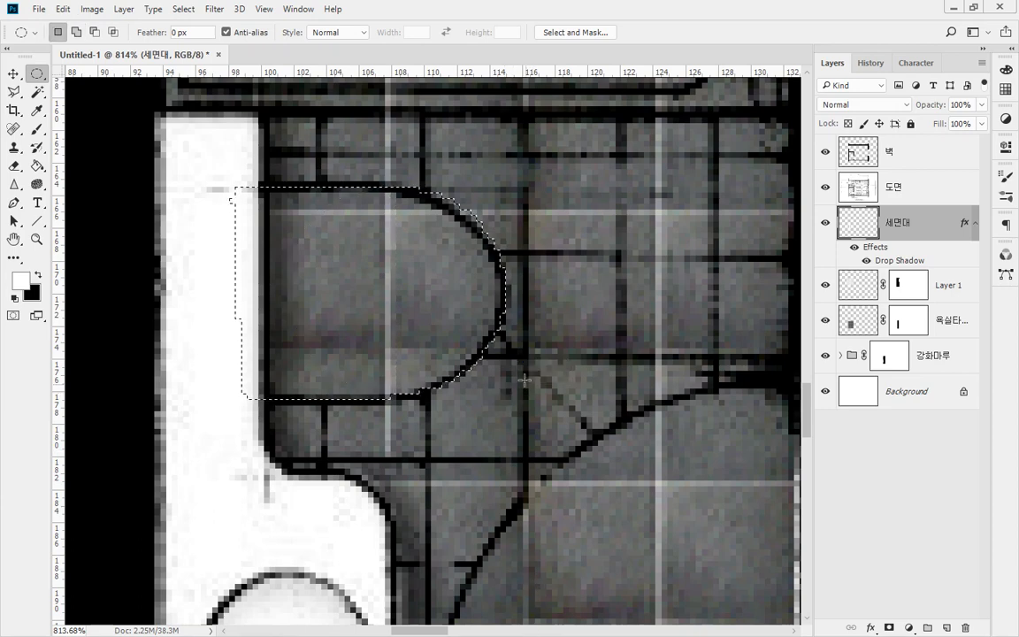
pyautogui.hotkey('alt', 'BackSpace')
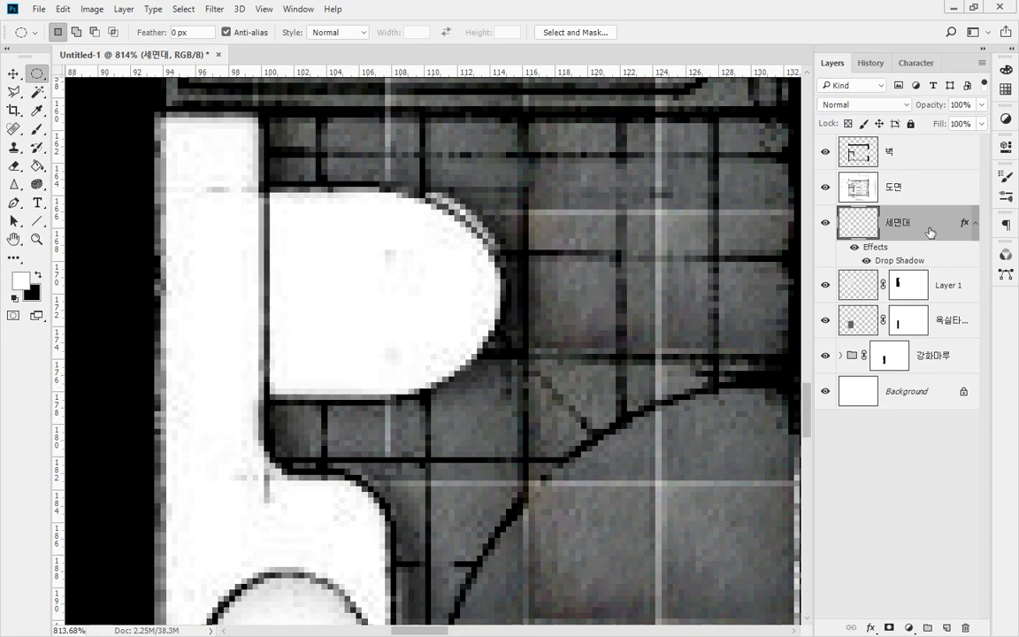
pyautogui.moveTo(932, 229); pyautogui.dragTo(905, 236)
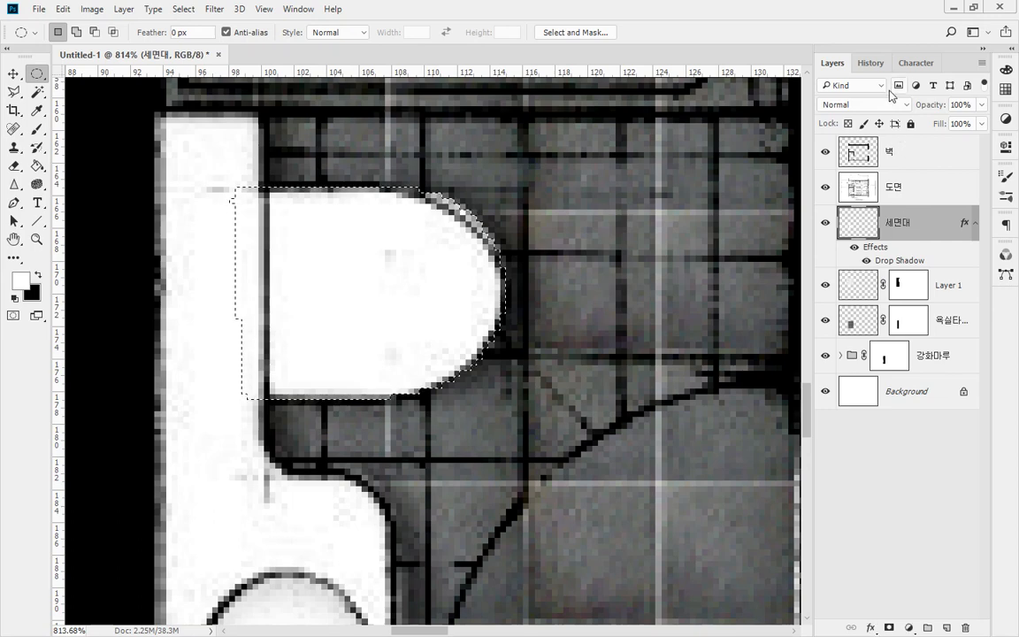
# - Undo the toilet's white fill on 세면대 and fill the same selection with white on a new layer placed below 세면대
pyautogui.click(869, 63)
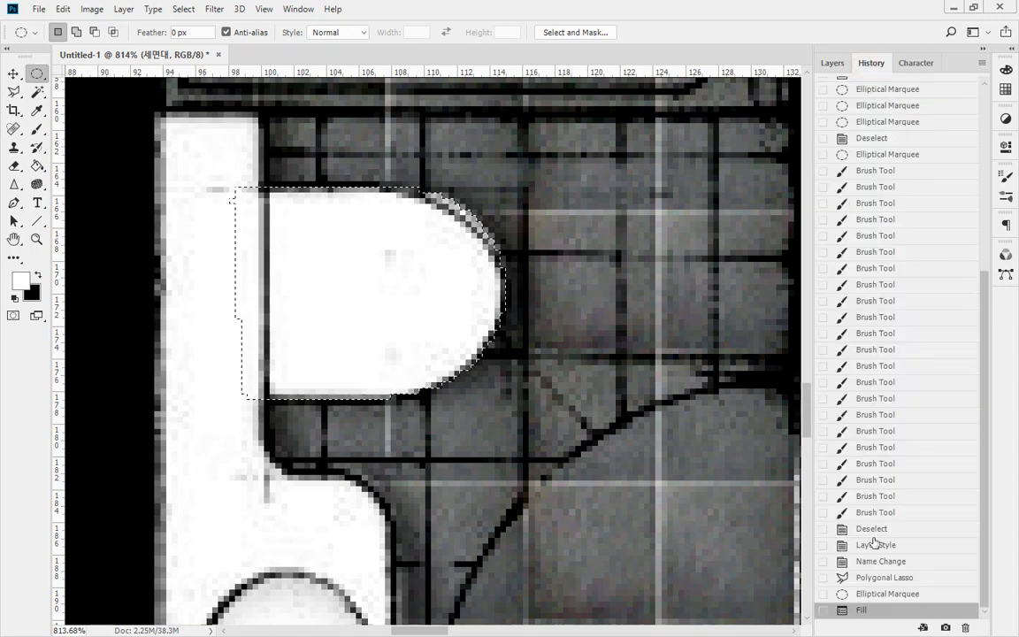
pyautogui.click(879, 595)
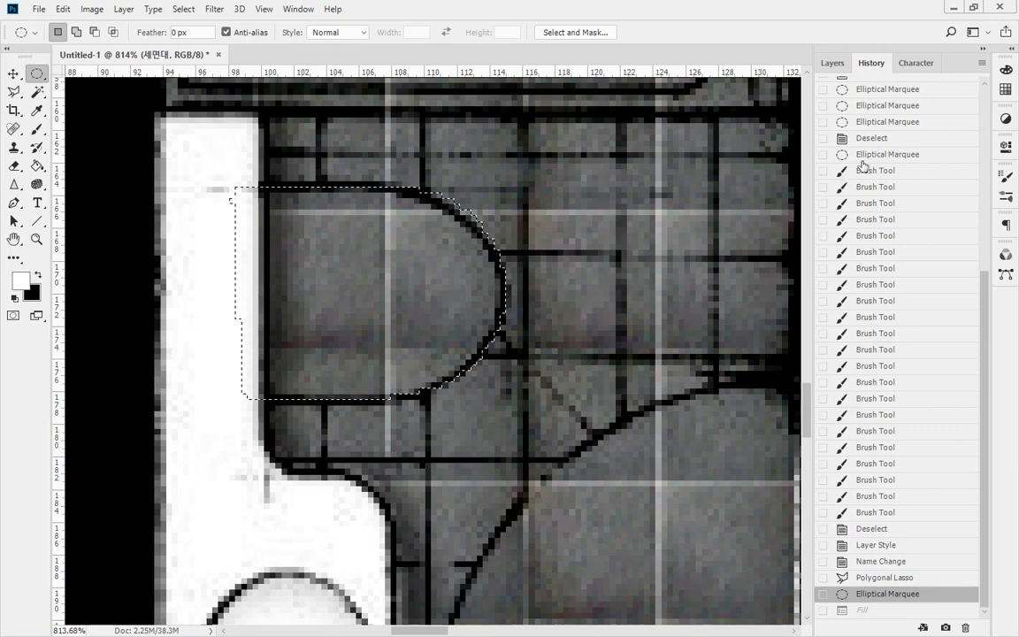
pyautogui.click(834, 64)
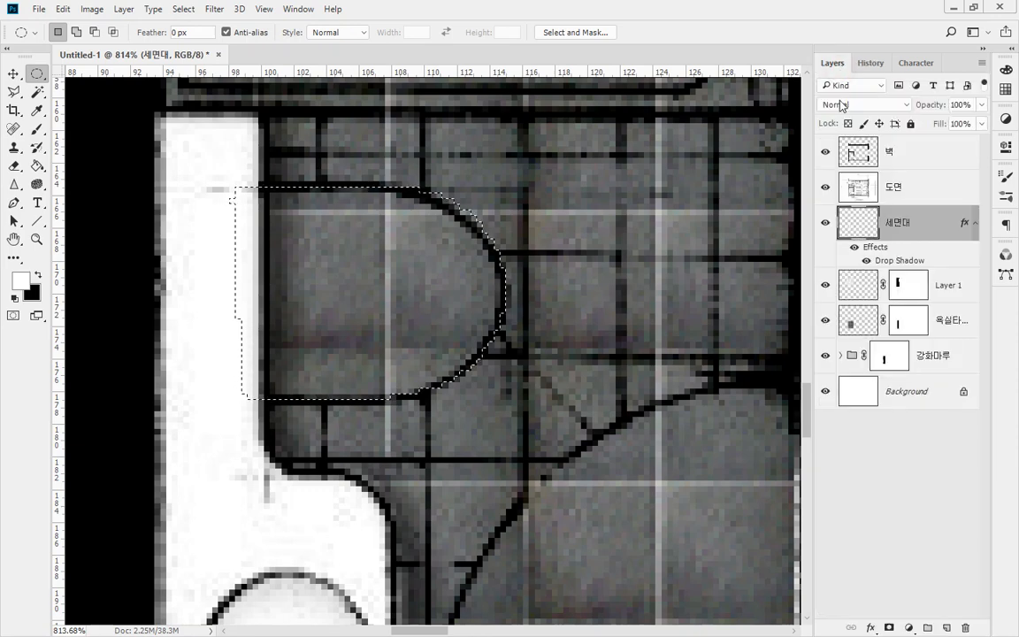
pyautogui.click(943, 627)
pyautogui.moveTo(908, 226); pyautogui.dragTo(921, 295)
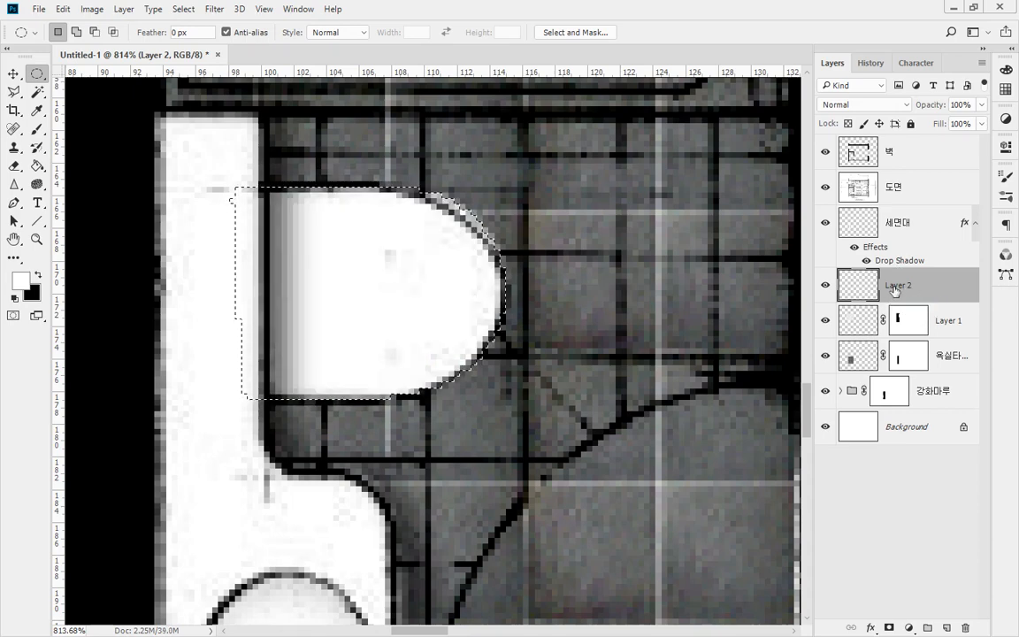
# - Rename the new toilet layer as 좌변기 and deselect the toilet area
pyautogui.doubleClick(894, 289)
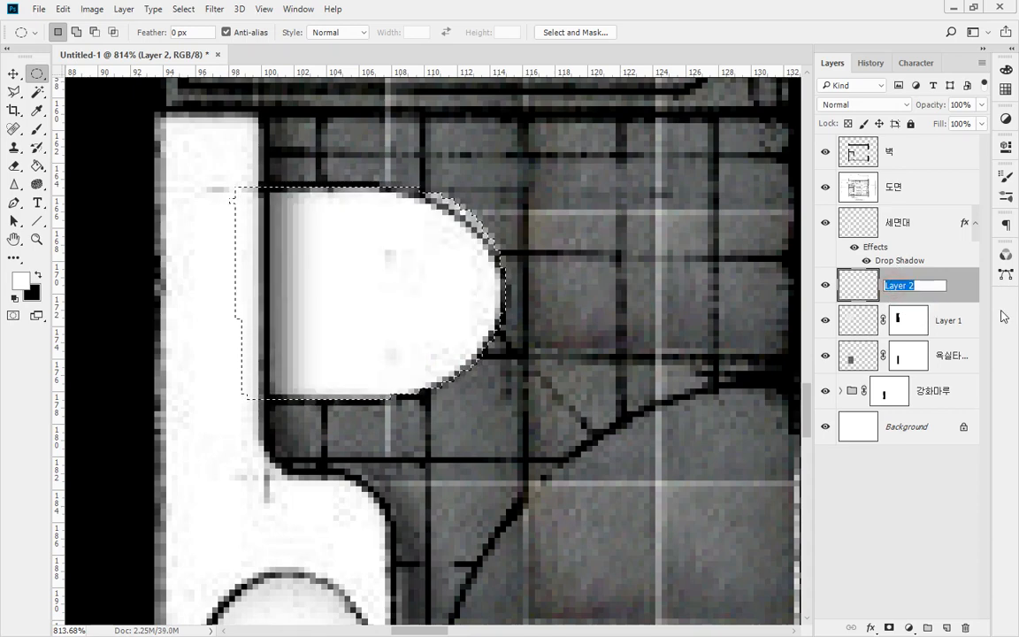
pyautogui.write('ㅌ')
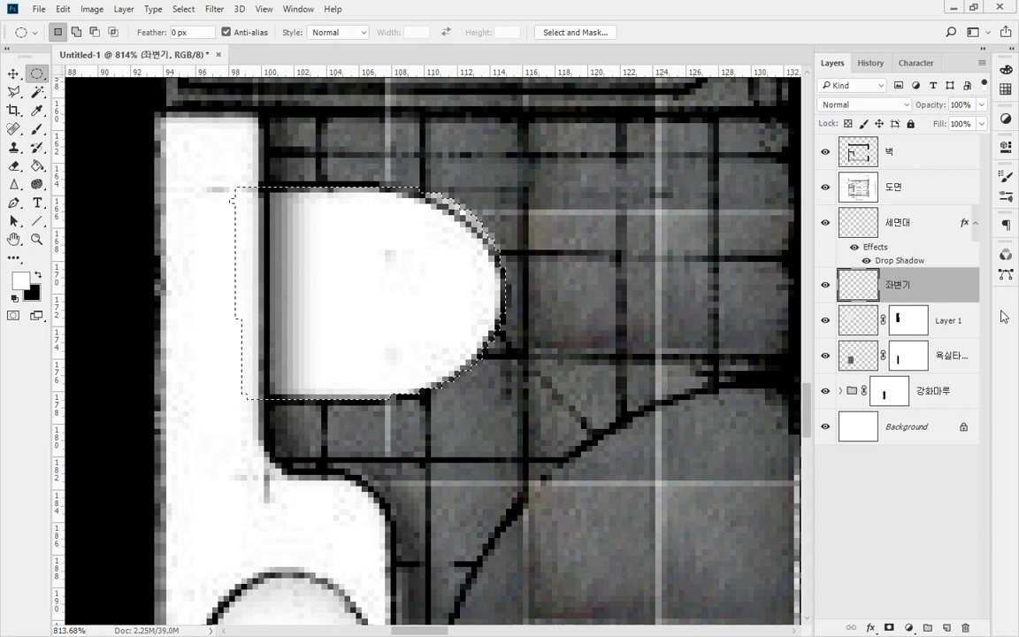
pyautogui.click(422, 235)
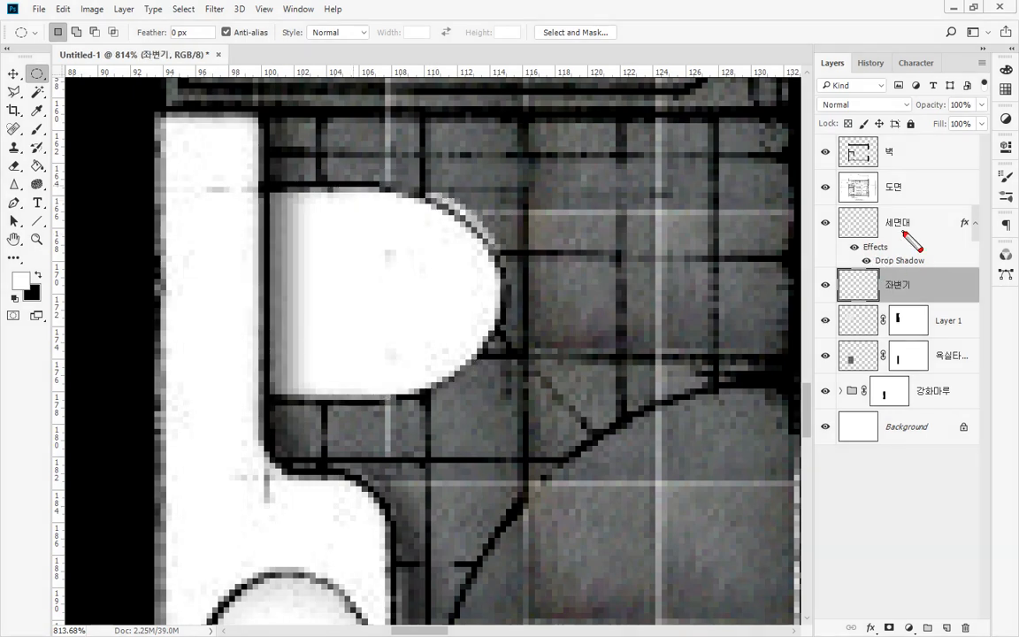
pyautogui.moveTo(893, 240)
pyautogui.mouseDown()
pyautogui.moveTo(895, 217)
pyautogui.moveTo(904, 256)
pyautogui.moveTo(913, 250)
pyautogui.moveTo(909, 278)
pyautogui.mouseUp()
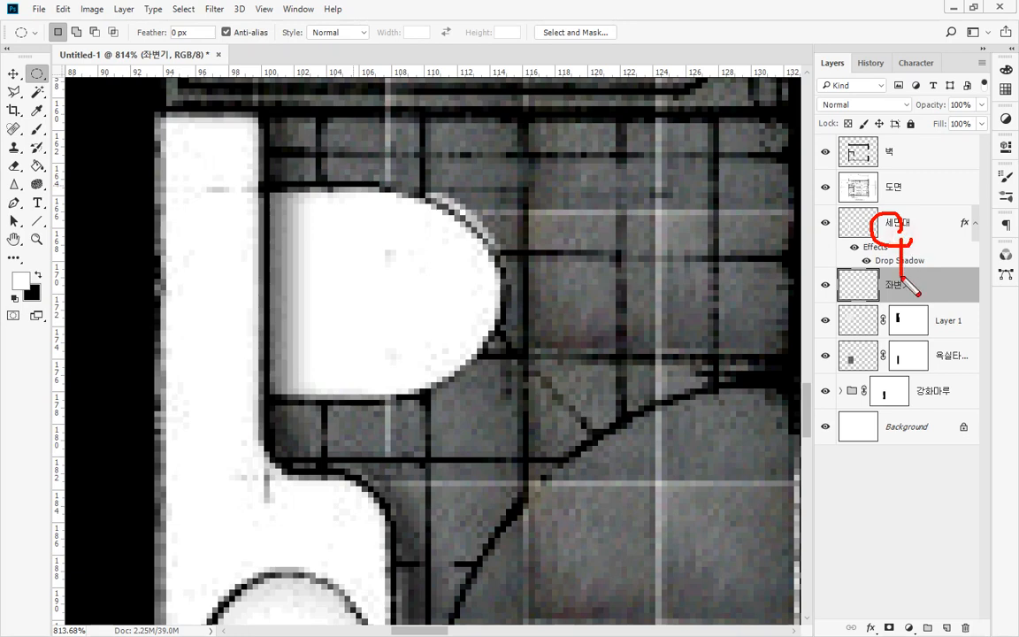
pyautogui.moveTo(232, 270)
pyautogui.mouseDown()
pyautogui.moveTo(301, 269)
pyautogui.moveTo(292, 258)
pyautogui.moveTo(300, 288)
pyautogui.mouseUp()
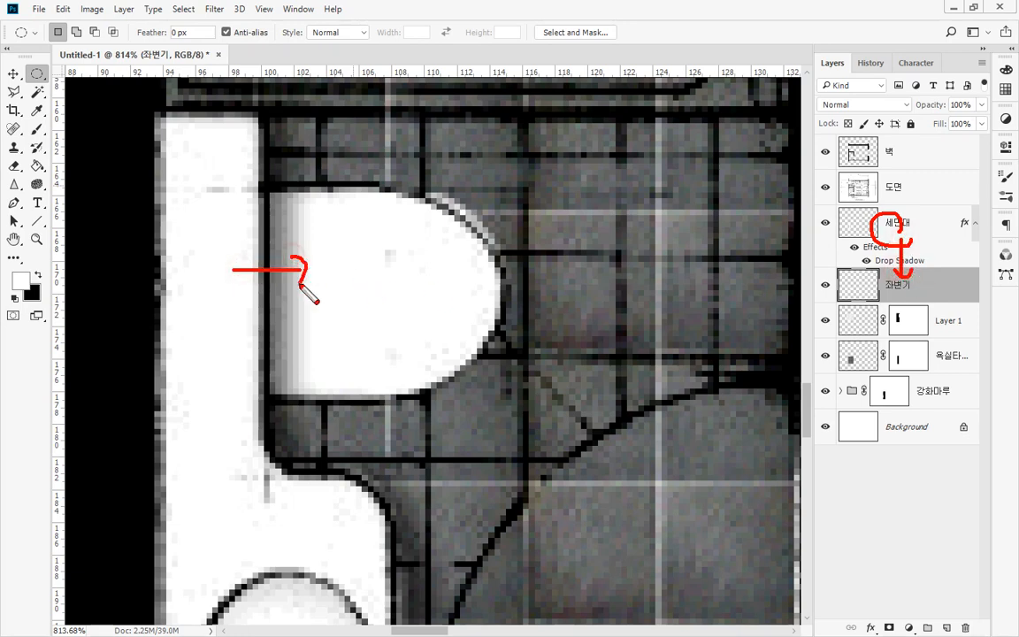
pyautogui.moveTo(460, 252)
pyautogui.mouseDown()
pyautogui.moveTo(447, 282)
pyautogui.moveTo(453, 259)
pyautogui.moveTo(538, 267)
pyautogui.moveTo(536, 280)
pyautogui.mouseUp()
pyautogui.press('Escape')
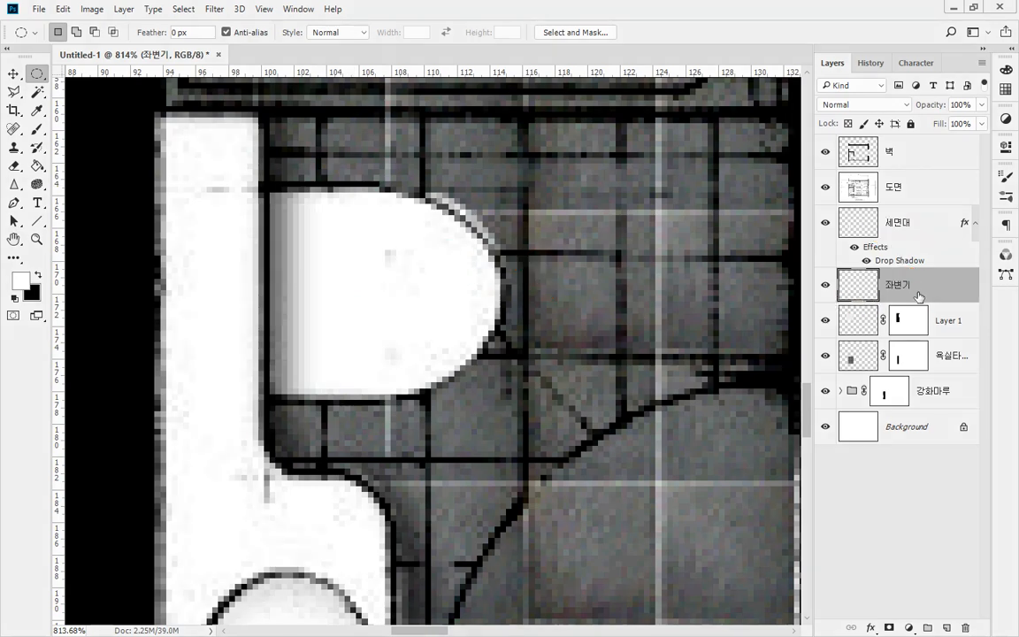
# - Apply a drop shadow to the 좌변기 layer with 76% opacity, 180° angle, 4 px distance, 6% spread and 6 px size
pyautogui.click(918, 285)
pyautogui.click(871, 627)
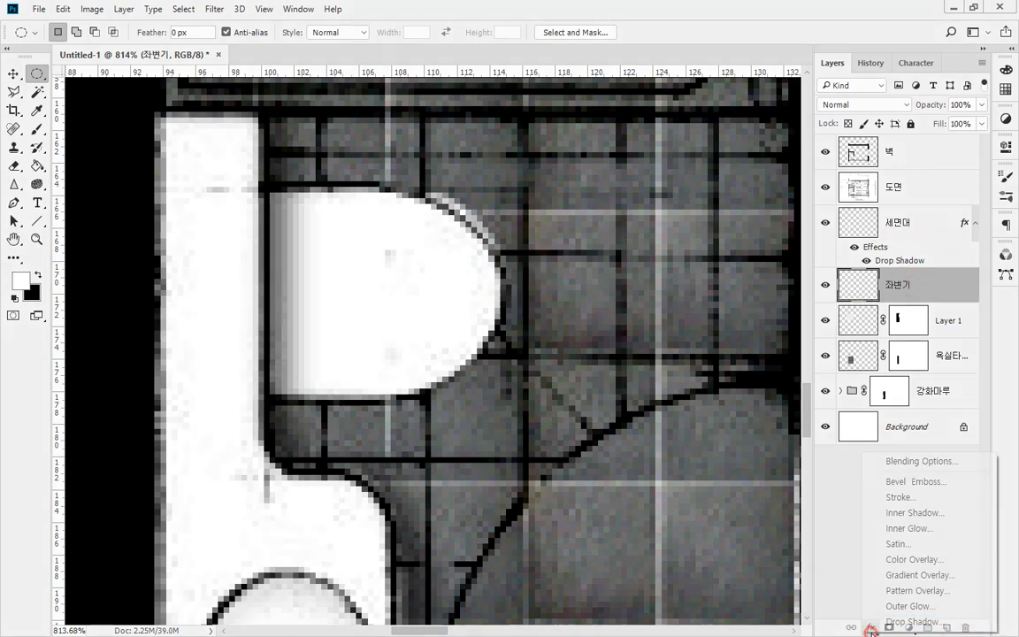
pyautogui.click(914, 621)
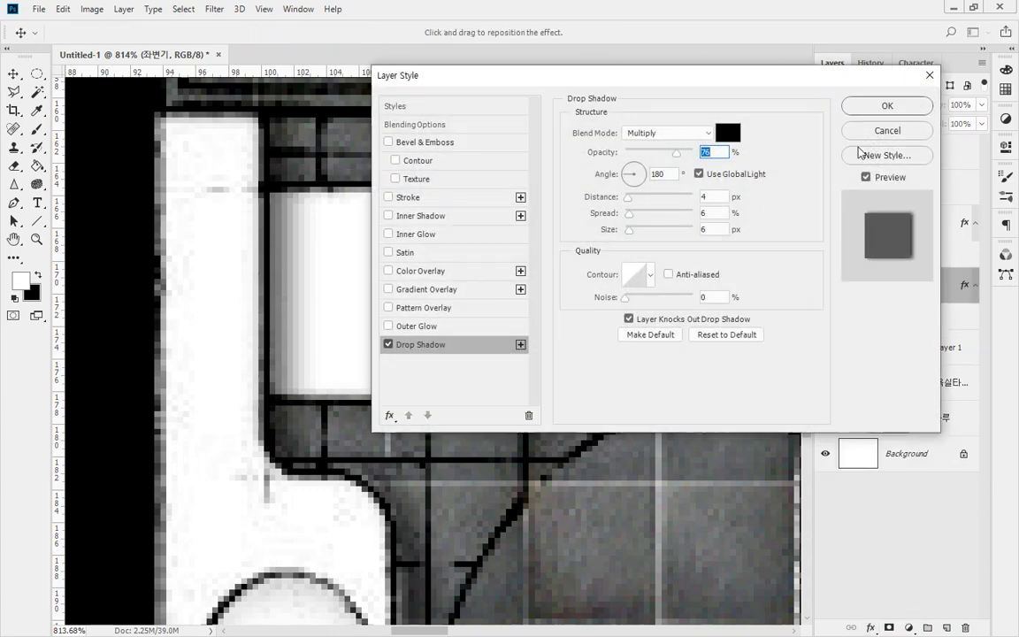
pyautogui.click(899, 107)
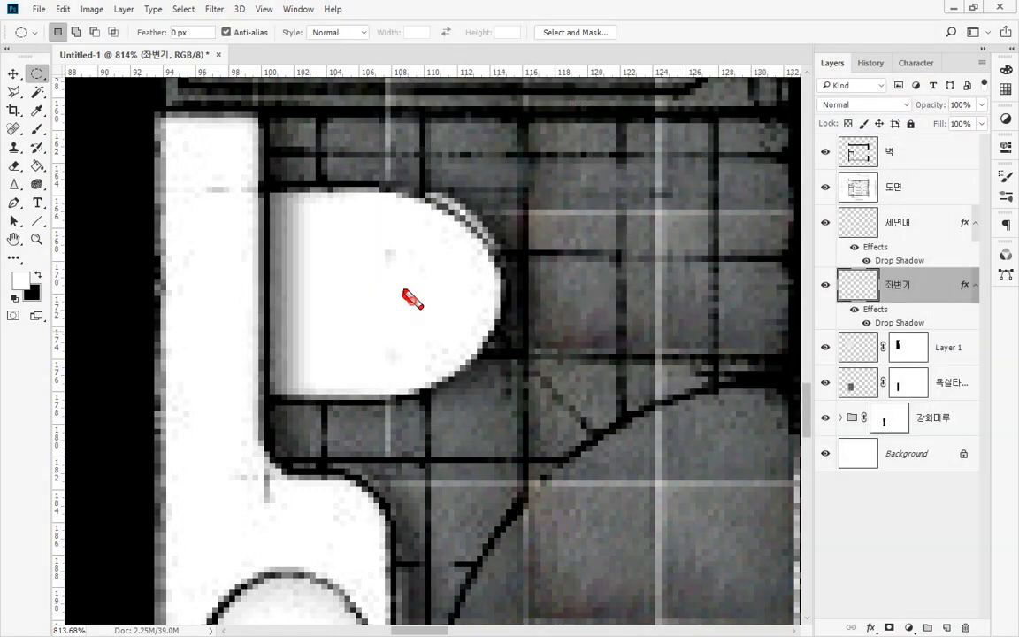
pyautogui.moveTo(409, 293)
pyautogui.mouseDown()
pyautogui.moveTo(564, 289)
pyautogui.moveTo(558, 297)
pyautogui.mouseUp()
pyautogui.moveTo(190, 232)
pyautogui.mouseDown()
pyautogui.moveTo(306, 231)
pyautogui.moveTo(308, 249)
pyautogui.mouseUp()
pyautogui.press('Escape')
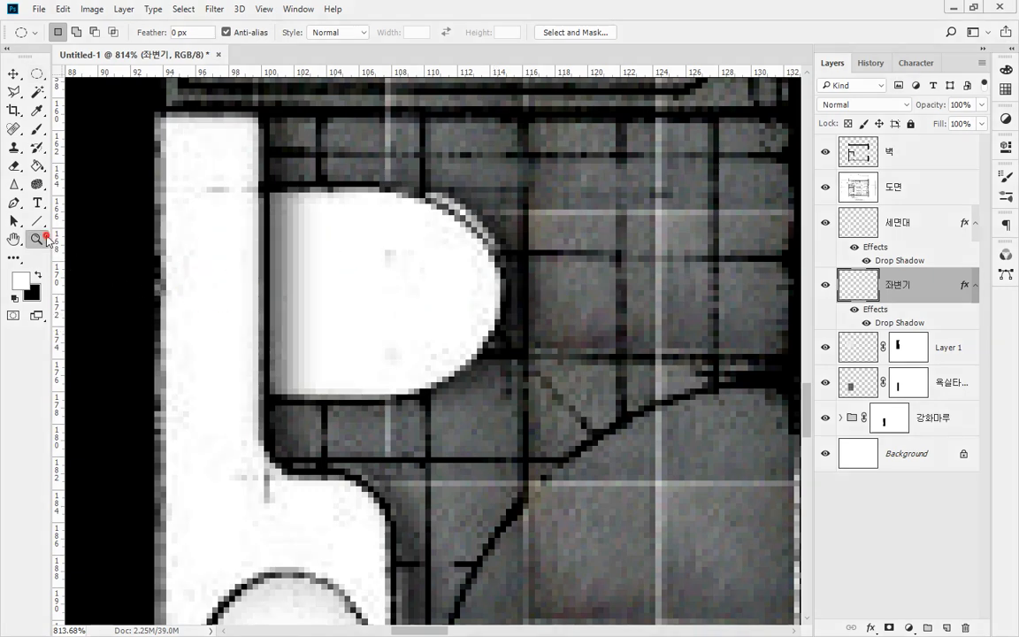
pyautogui.doubleClick(36, 239)
pyautogui.moveTo(274, 502)
pyautogui.mouseDown()
pyautogui.moveTo(224, 471)
pyautogui.moveTo(301, 383)
pyautogui.moveTo(346, 486)
pyautogui.moveTo(257, 524)
pyautogui.mouseUp()
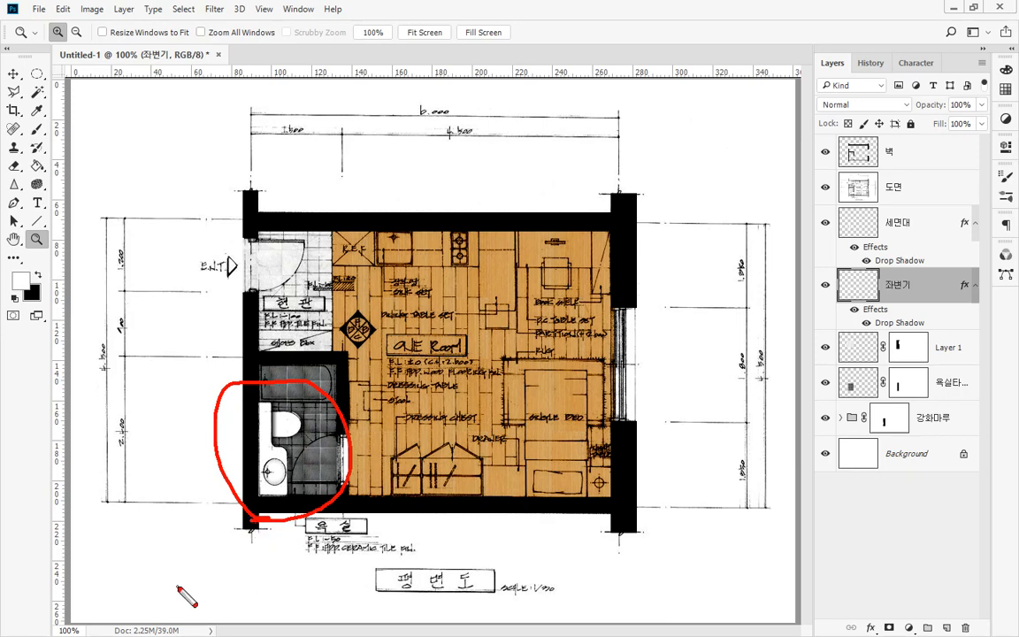
pyautogui.press('Escape')
pyautogui.click(902, 228)
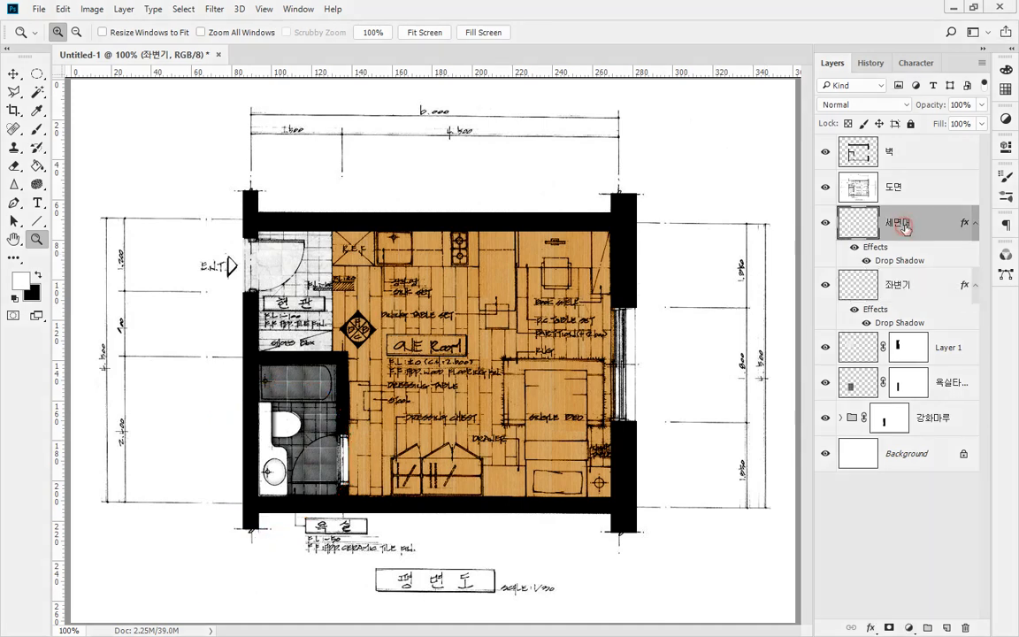
pyautogui.click(924, 281)
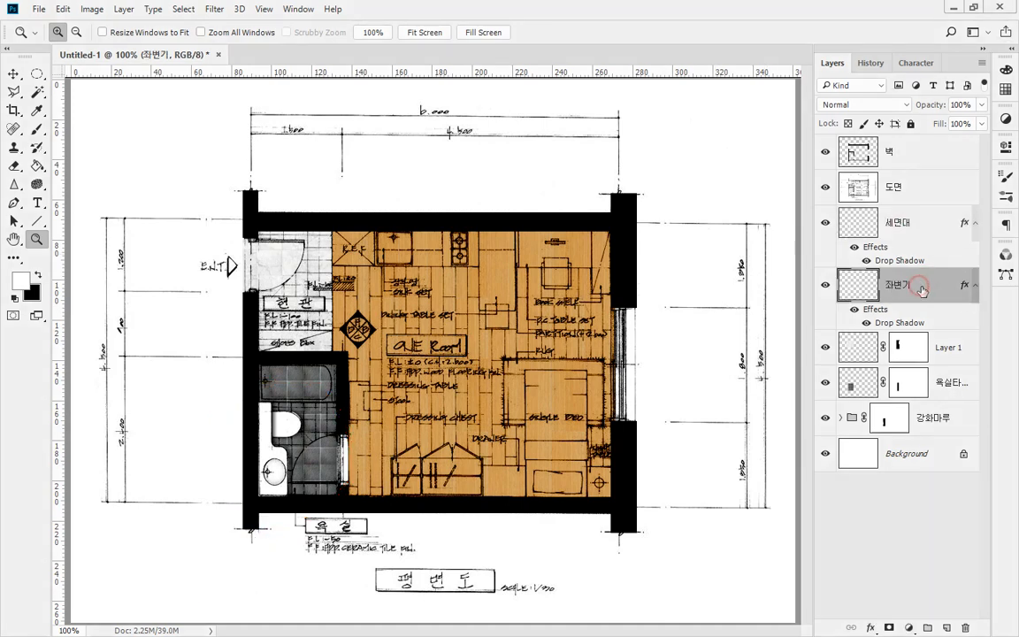
# - Move the 욕실타일 layer above Layer 1, directly below 좌변기, and collapse the effects of the 세면대 and 좌변기 layers
pyautogui.click(822, 353)
pyautogui.click(824, 350)
pyautogui.click(823, 383)
pyautogui.click(824, 384)
pyautogui.click(949, 380)
pyautogui.moveTo(952, 375); pyautogui.dragTo(862, 330)
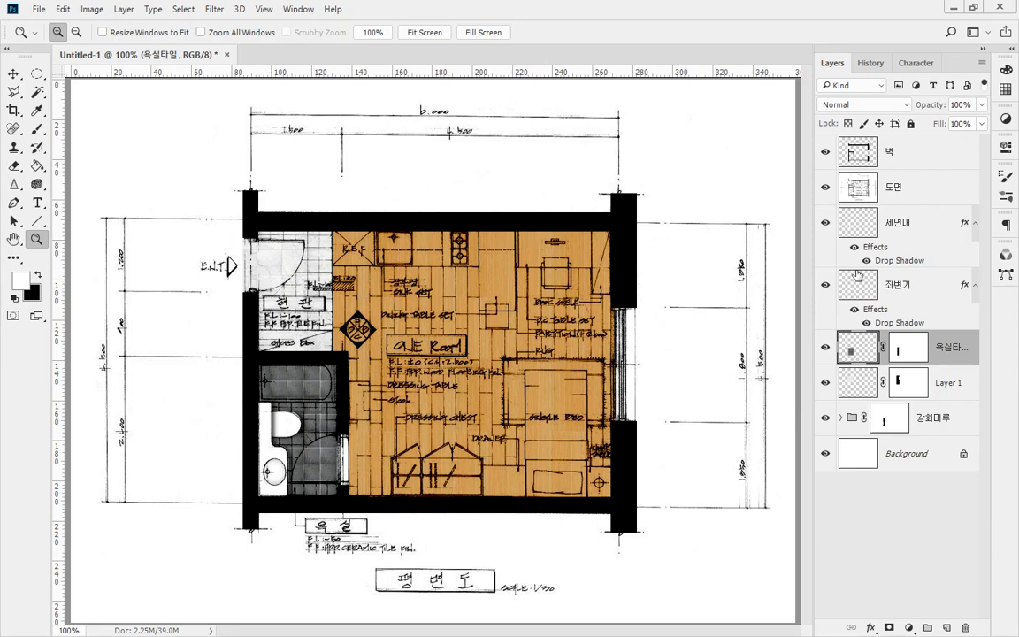
pyautogui.click(974, 223)
pyautogui.click(975, 257)
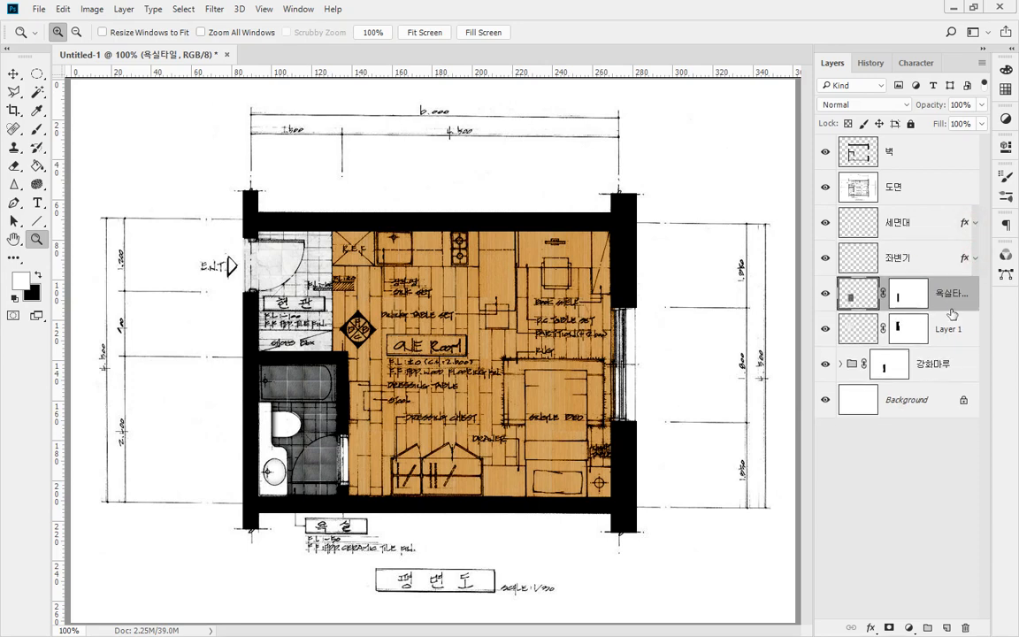
pyautogui.moveTo(944, 311)
pyautogui.mouseDown()
pyautogui.moveTo(822, 301)
pyautogui.moveTo(844, 228)
pyautogui.moveTo(915, 221)
pyautogui.moveTo(957, 252)
pyautogui.moveTo(939, 288)
pyautogui.mouseUp()
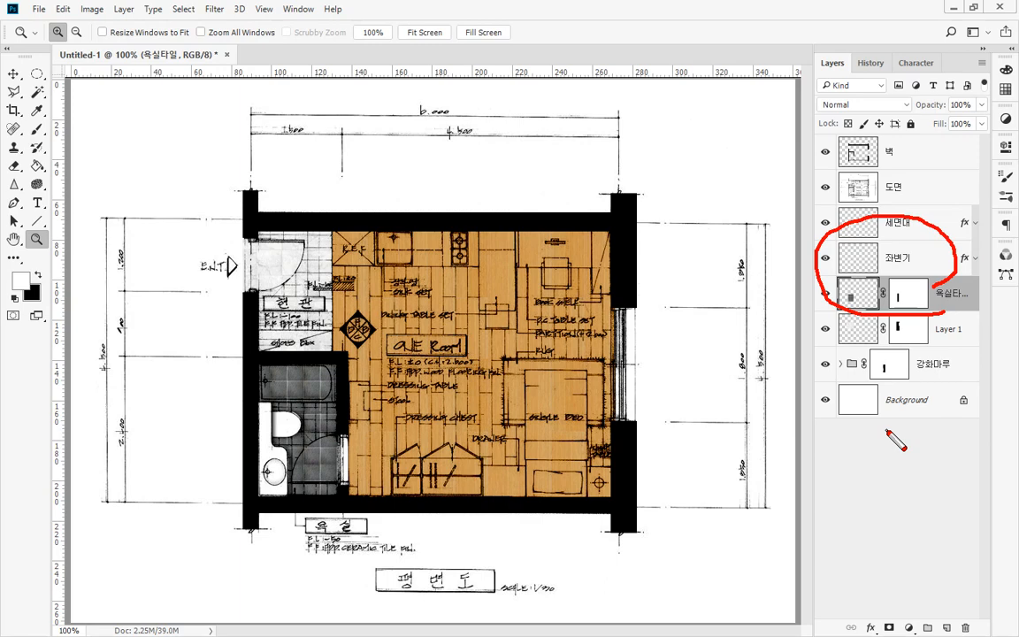
pyautogui.press('Escape')
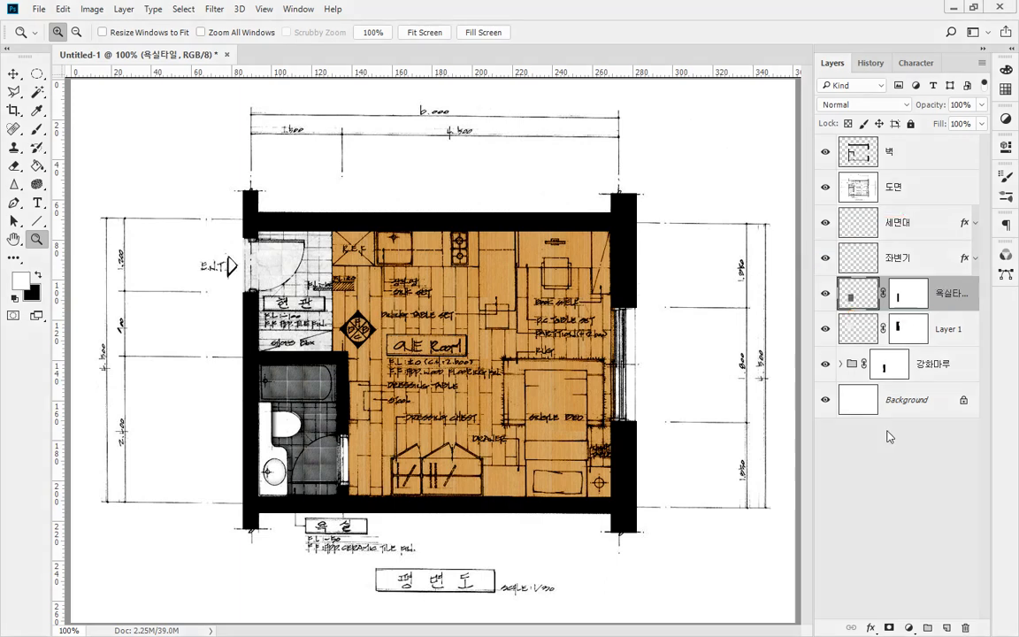
# - Group the 세면대, 좌변기 and 욕실타일 layers and name the group 욕실
pyautogui.keyDown('shift'); pyautogui.click(900, 226); pyautogui.keyUp('shift')
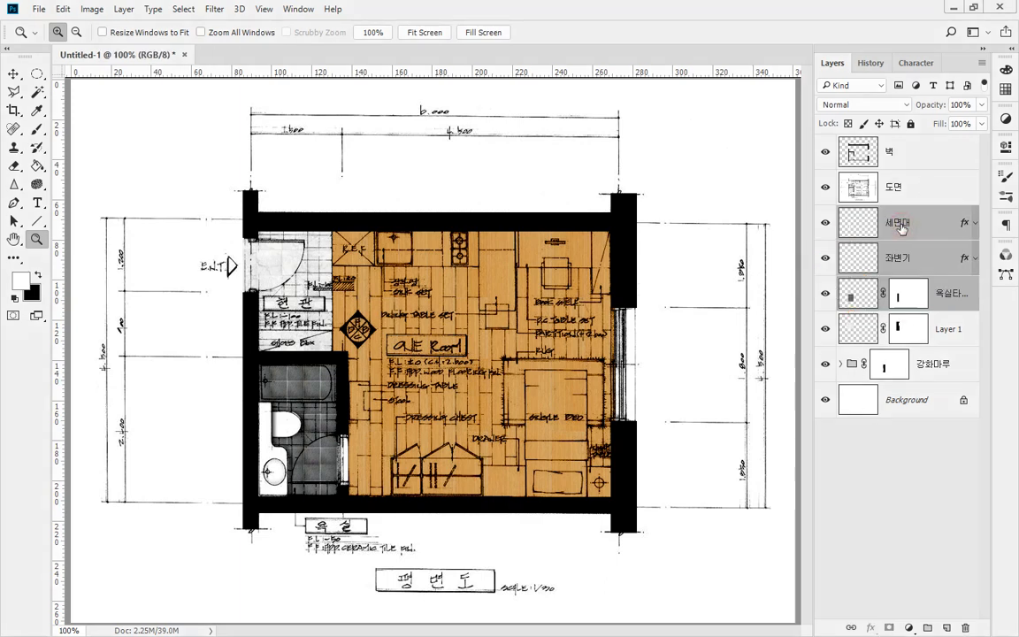
pyautogui.hotkey('ctrl', 'g')
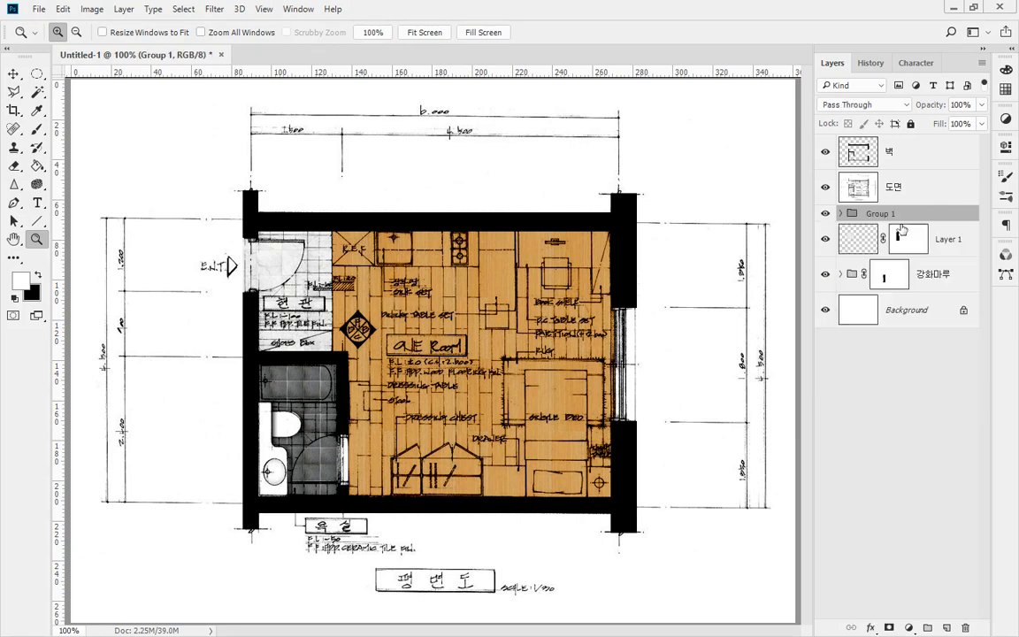
pyautogui.doubleClick(883, 218)
pyautogui.write('요')
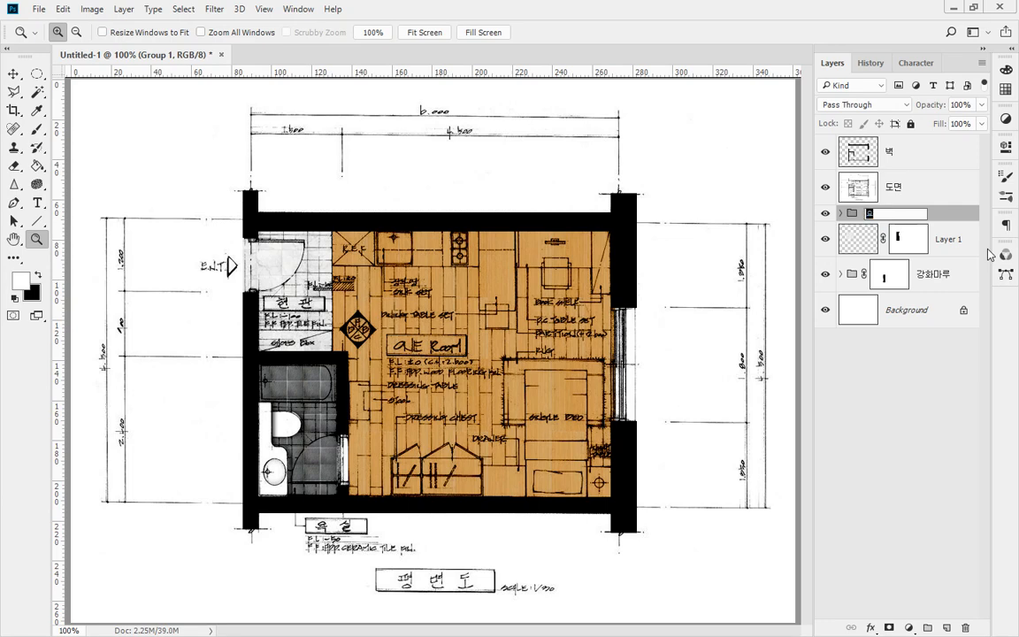
pyautogui.press('Return')
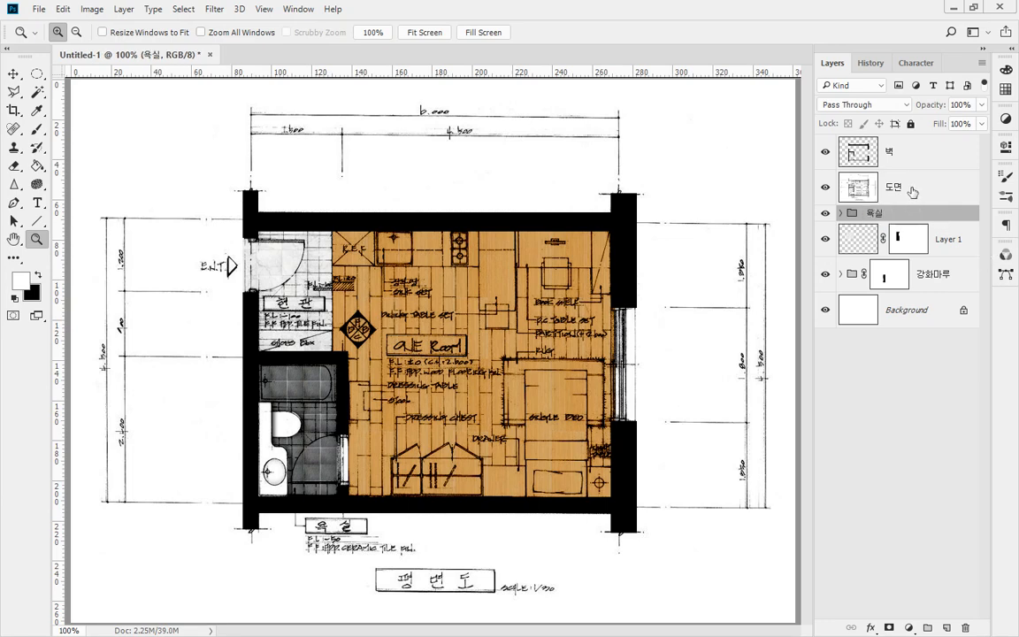
pyautogui.click(842, 216)
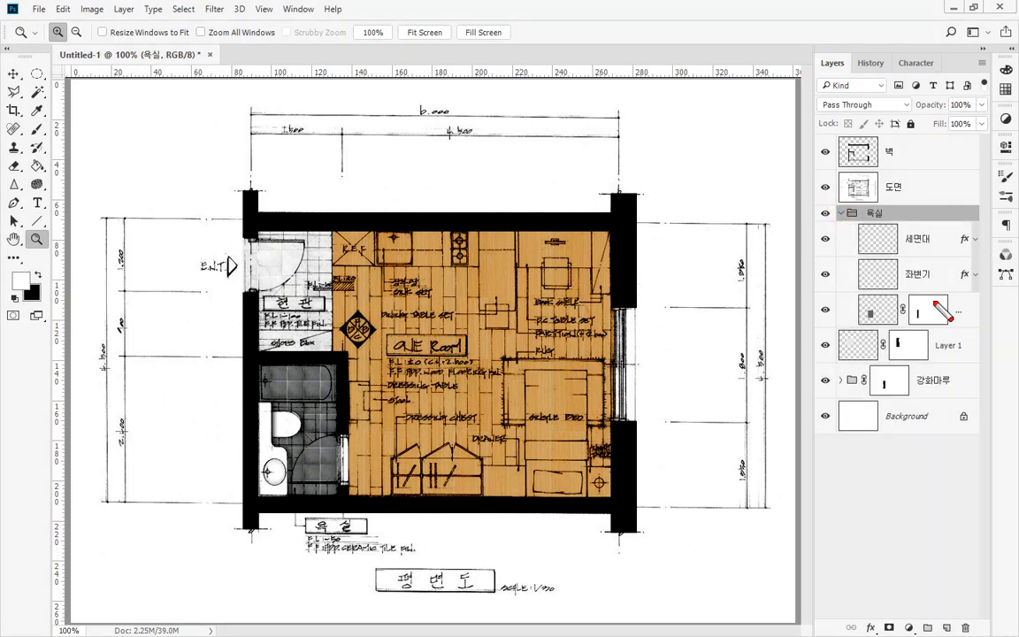
pyautogui.moveTo(869, 297)
pyautogui.mouseDown()
pyautogui.moveTo(936, 262)
pyautogui.moveTo(947, 298)
pyautogui.moveTo(939, 329)
pyautogui.mouseUp()
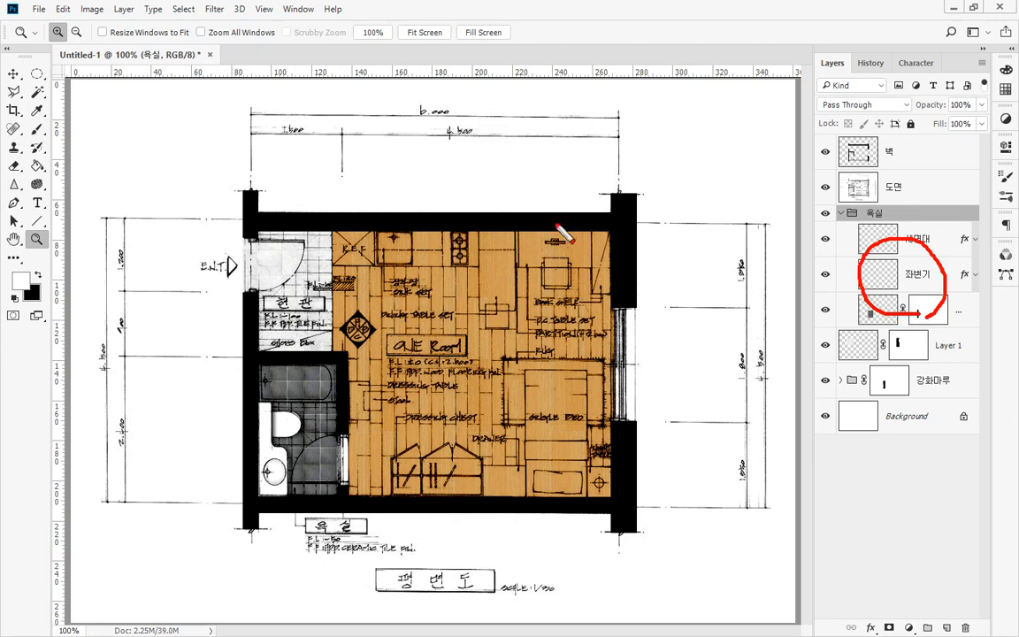
pyautogui.moveTo(288, 354); pyautogui.dragTo(355, 413)
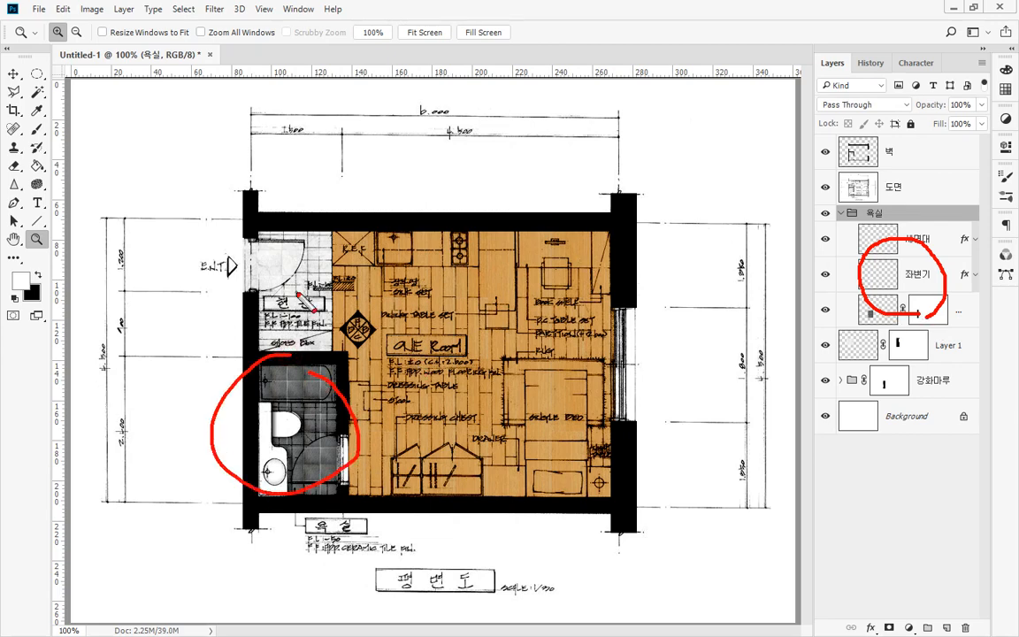
pyautogui.moveTo(277, 270)
pyautogui.mouseDown()
pyautogui.moveTo(269, 228)
pyautogui.moveTo(301, 292)
pyautogui.mouseUp()
pyautogui.moveTo(487, 301)
pyautogui.mouseDown()
pyautogui.moveTo(360, 246)
pyautogui.moveTo(482, 304)
pyautogui.mouseUp()
pyautogui.moveTo(586, 338); pyautogui.dragTo(584, 383)
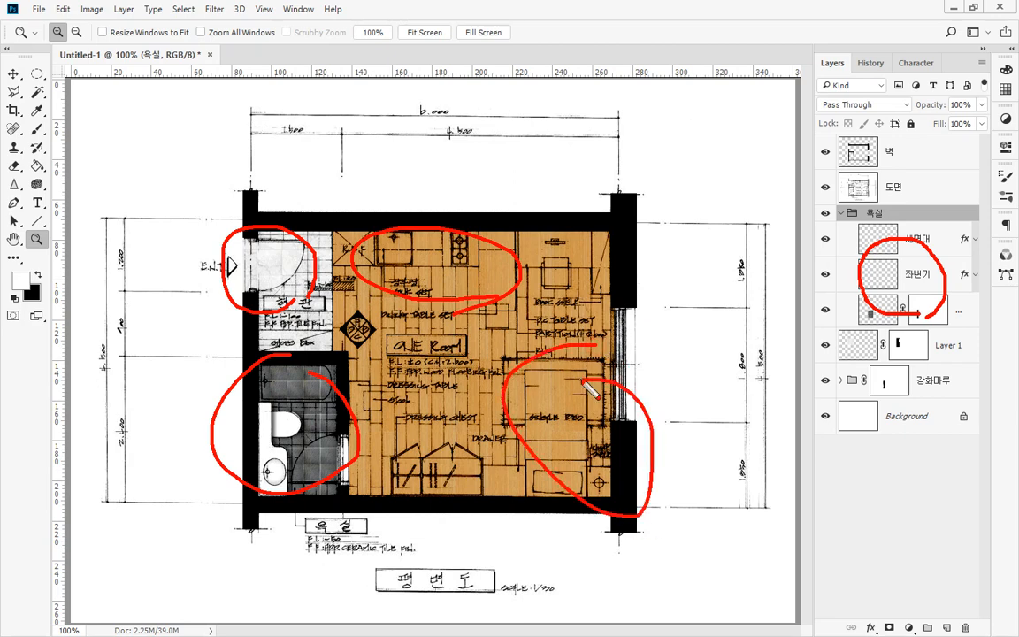
pyautogui.moveTo(902, 211)
pyautogui.mouseDown()
pyautogui.moveTo(869, 282)
pyautogui.moveTo(920, 258)
pyautogui.mouseUp()
pyautogui.rightClick(838, 213)
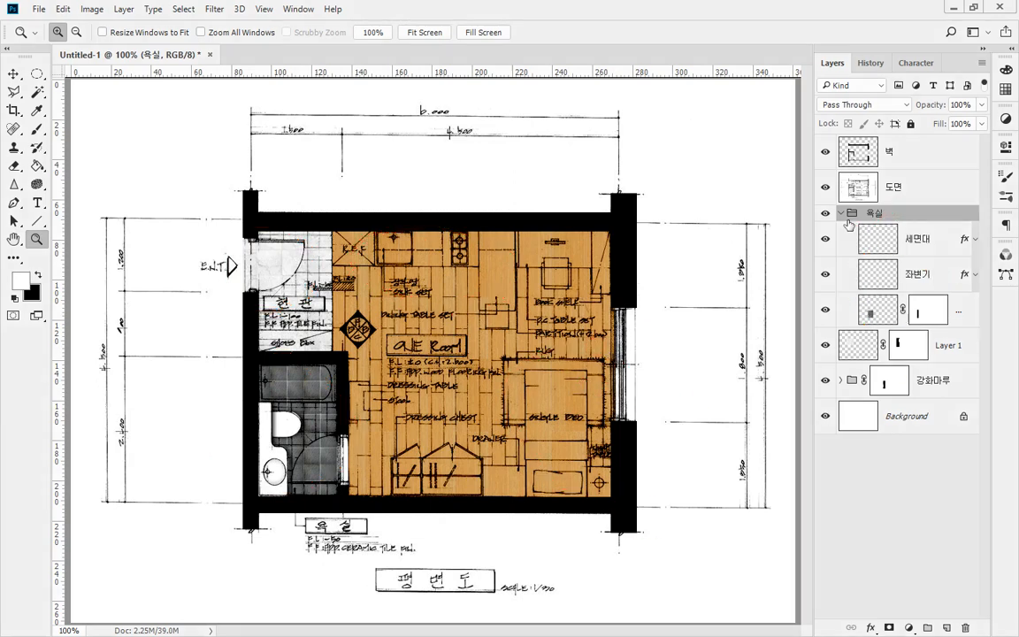
pyautogui.click(842, 213)
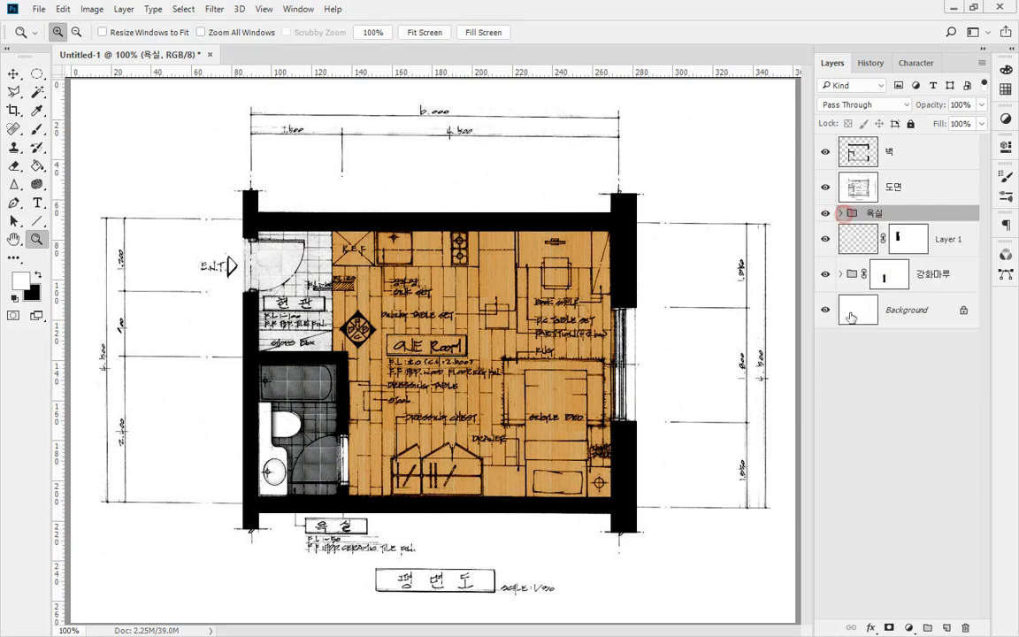
pyautogui.moveTo(909, 109)
pyautogui.mouseDown()
pyautogui.moveTo(924, 266)
pyautogui.moveTo(941, 291)
pyautogui.mouseUp()
pyautogui.rightClick(887, 214)
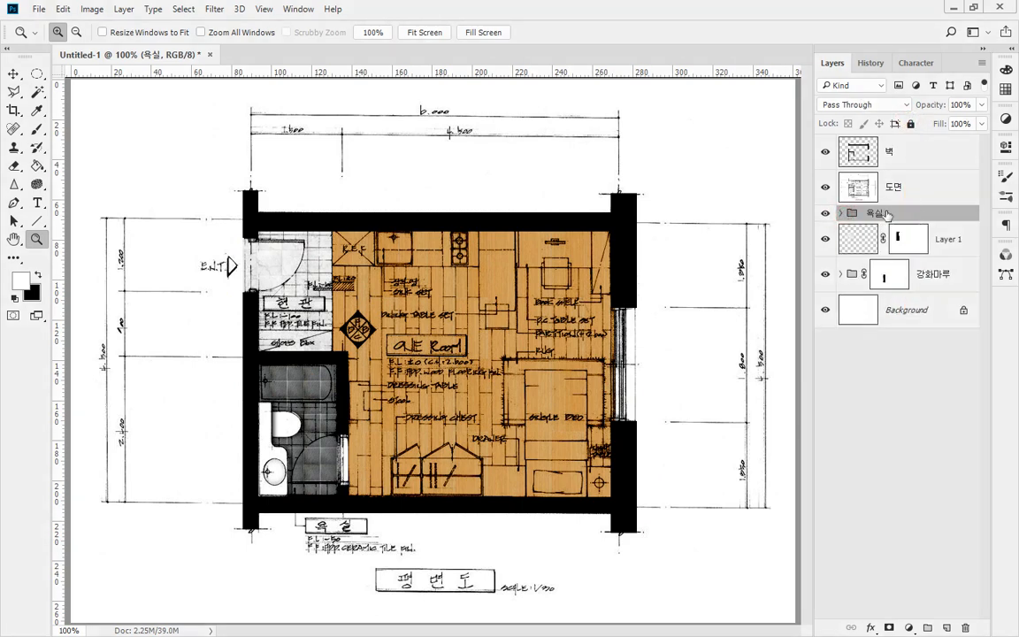
pyautogui.click(841, 213)
pyautogui.moveTo(919, 228)
pyautogui.mouseDown()
pyautogui.moveTo(938, 264)
pyautogui.moveTo(920, 265)
pyautogui.moveTo(918, 314)
pyautogui.mouseUp()
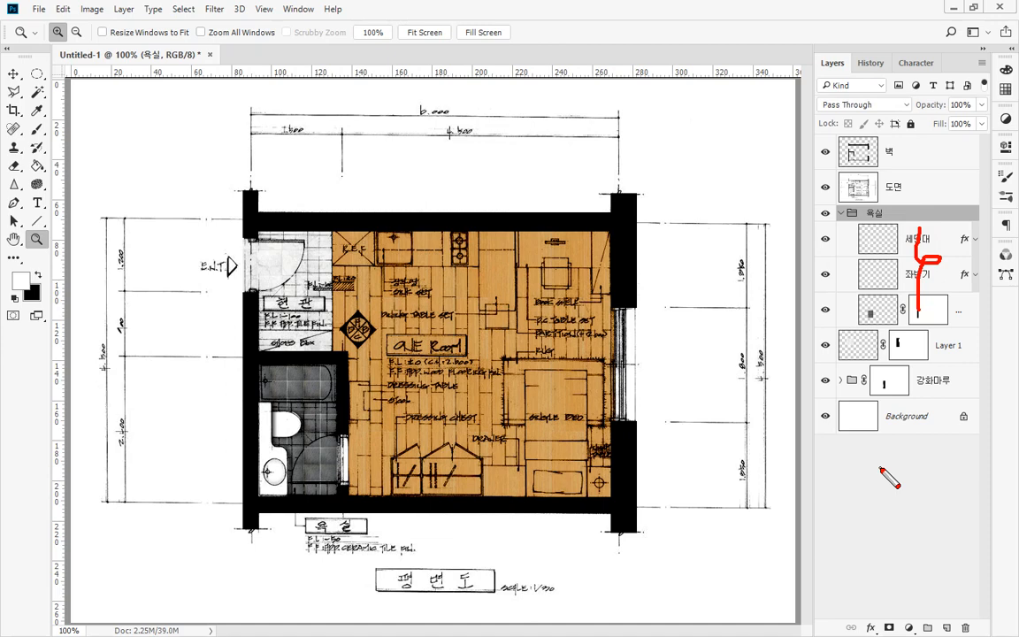
pyautogui.rightClick(881, 470)
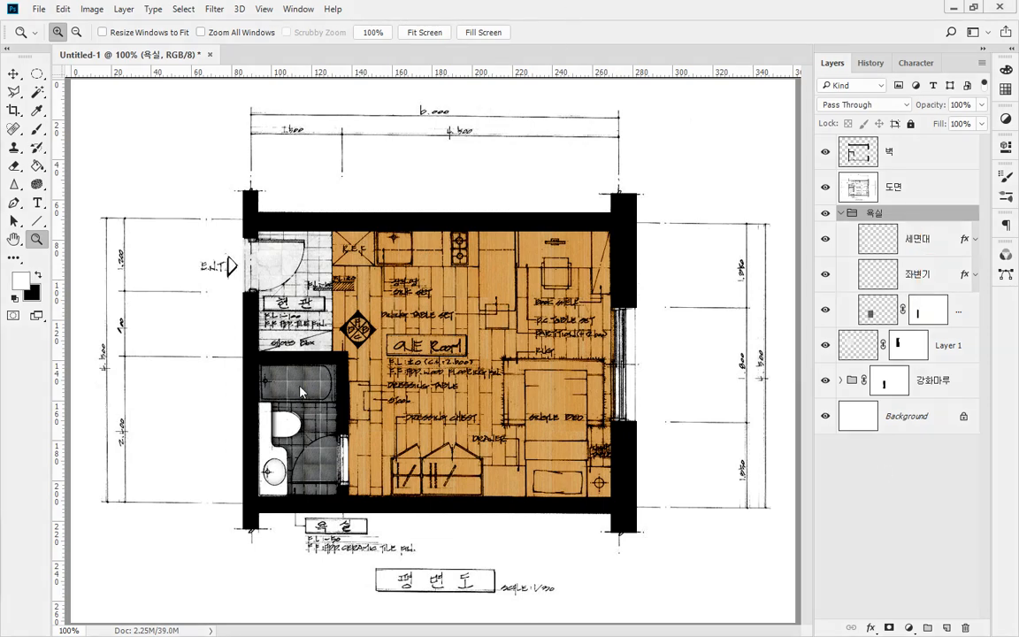
# - Paste the copied marble texture as a new layer at the head of the 욕실 group
pyautogui.moveTo(239, 352); pyautogui.dragTo(338, 398)
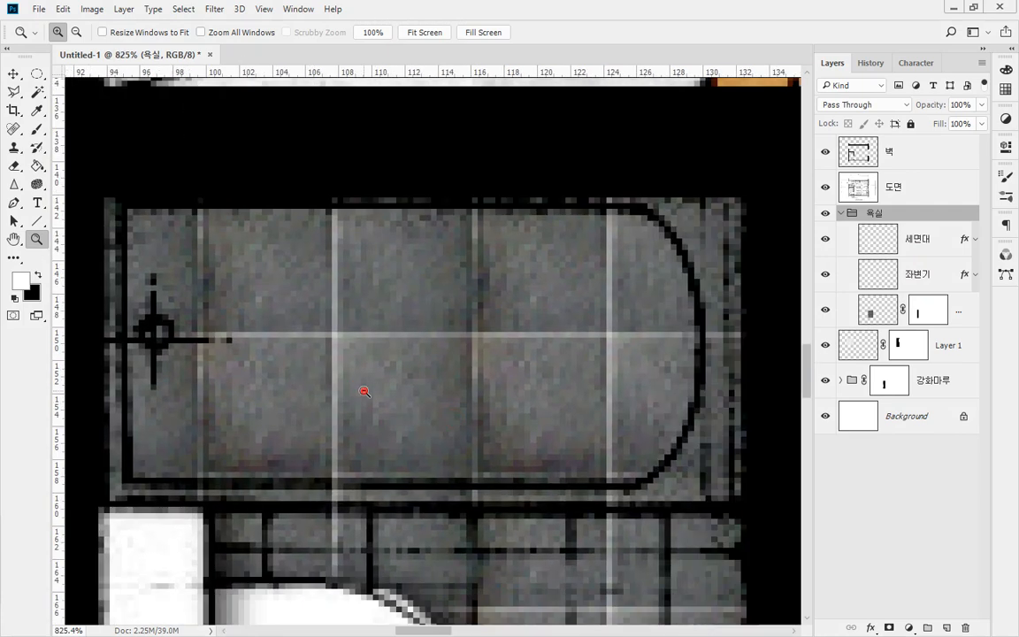
pyautogui.keyDown('alt'); pyautogui.click(422, 405); pyautogui.keyUp('alt')
pyautogui.keyDown('alt'); pyautogui.click(423, 405); pyautogui.keyUp('alt')
pyautogui.keyDown('alt'); pyautogui.click(430, 408); pyautogui.keyUp('alt')
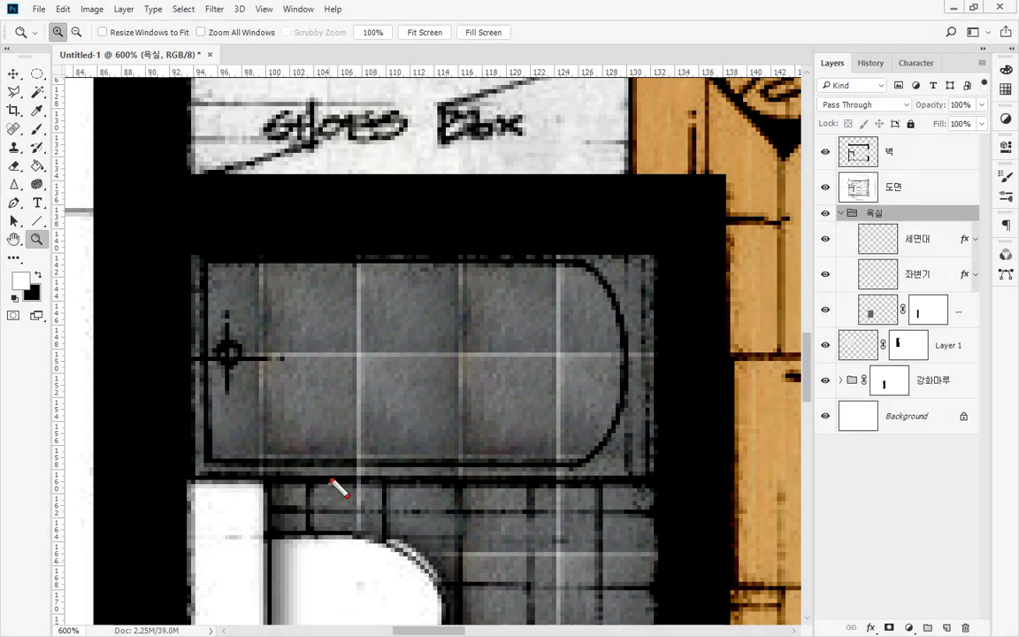
pyautogui.moveTo(450, 551); pyautogui.dragTo(388, 269)
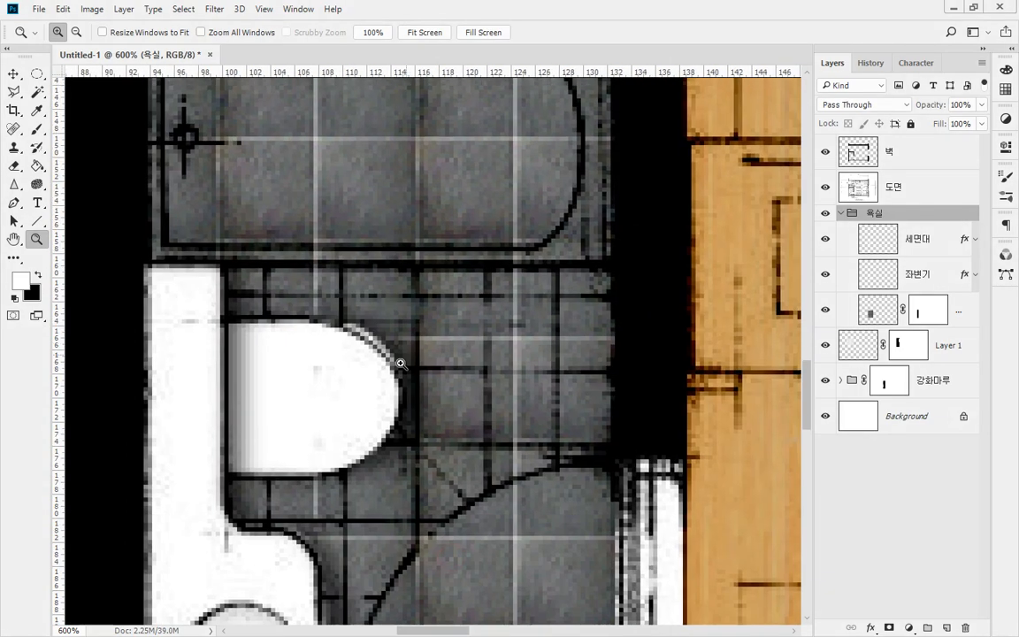
pyautogui.moveTo(163, 493)
pyautogui.mouseDown()
pyautogui.moveTo(154, 323)
pyautogui.moveTo(370, 394)
pyautogui.moveTo(191, 484)
pyautogui.mouseUp()
pyautogui.moveTo(398, 189)
pyautogui.mouseDown()
pyautogui.moveTo(450, 243)
pyautogui.moveTo(445, 258)
pyautogui.mouseUp()
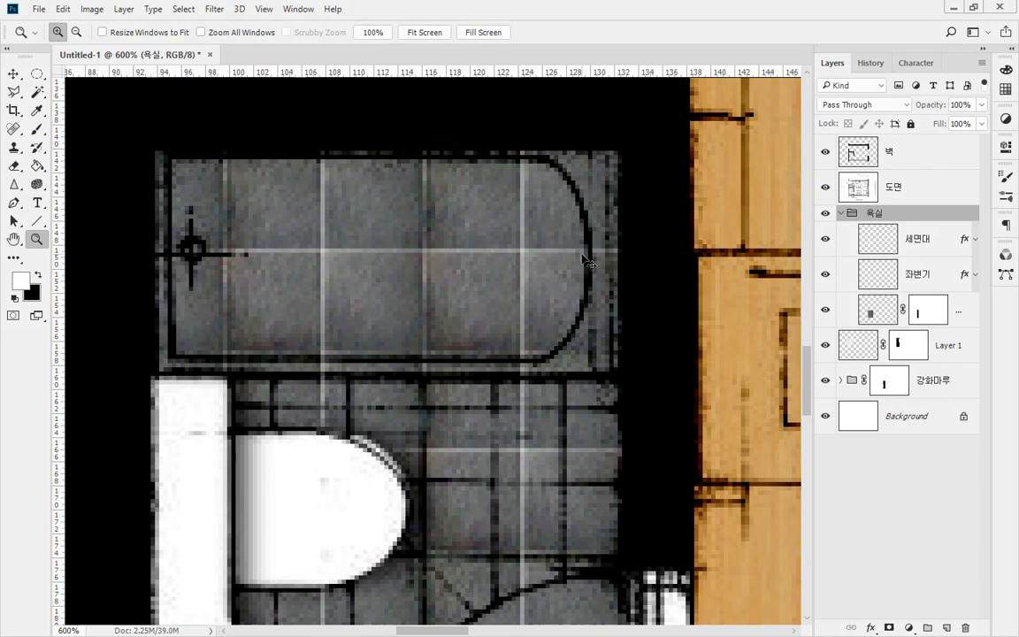
pyautogui.hotkey('ctrl', 'v')
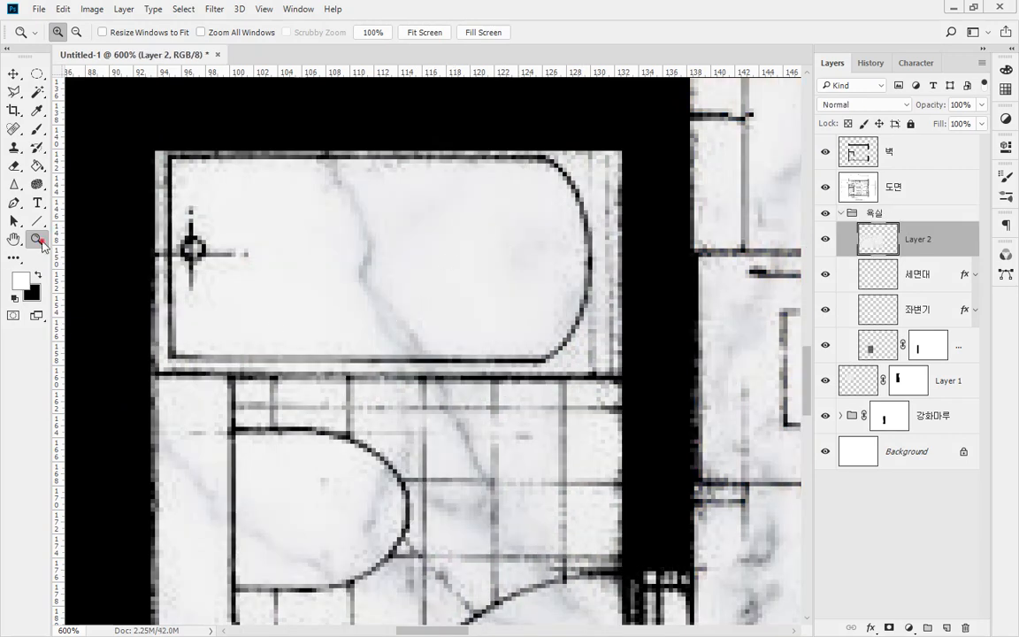
pyautogui.doubleClick(13, 239)
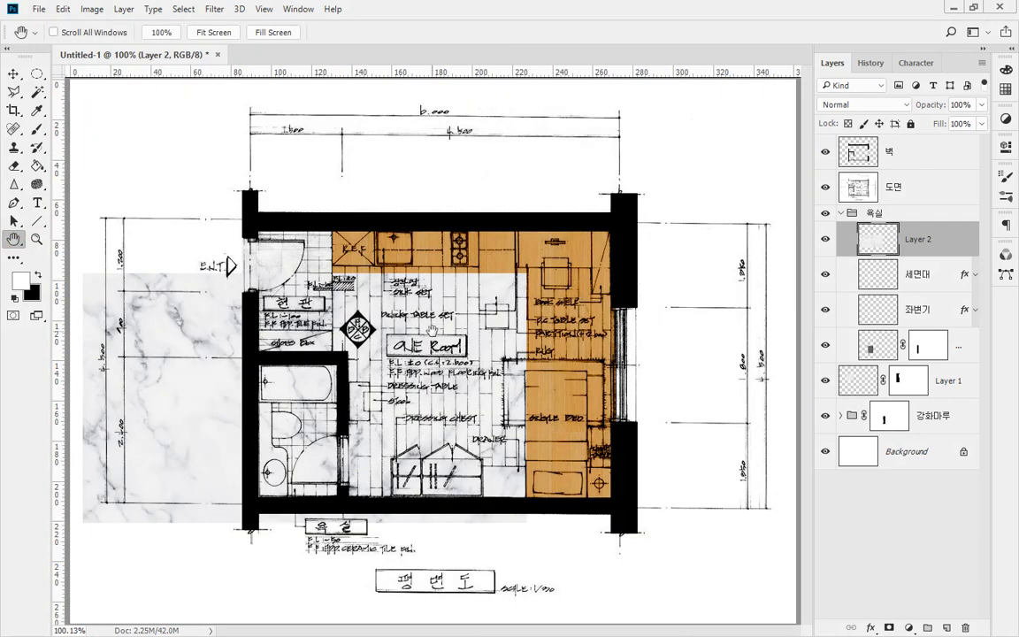
# - Scale the marble texture layer down to about 20% and position it over the bathtub
pyautogui.hotkey('ctrl', 't')
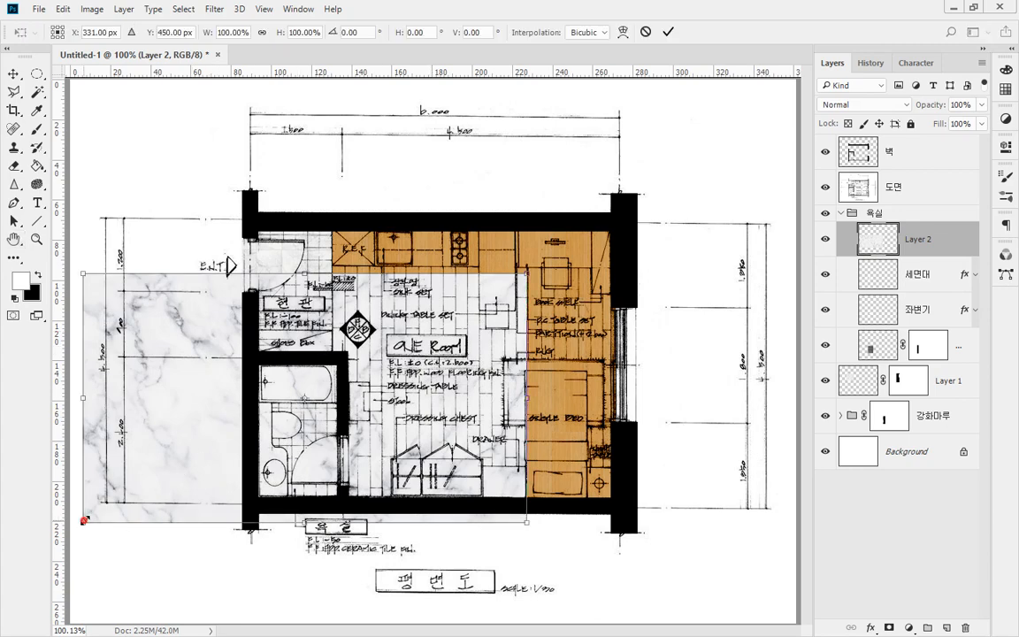
pyautogui.moveTo(83, 521); pyautogui.dragTo(232, 438)
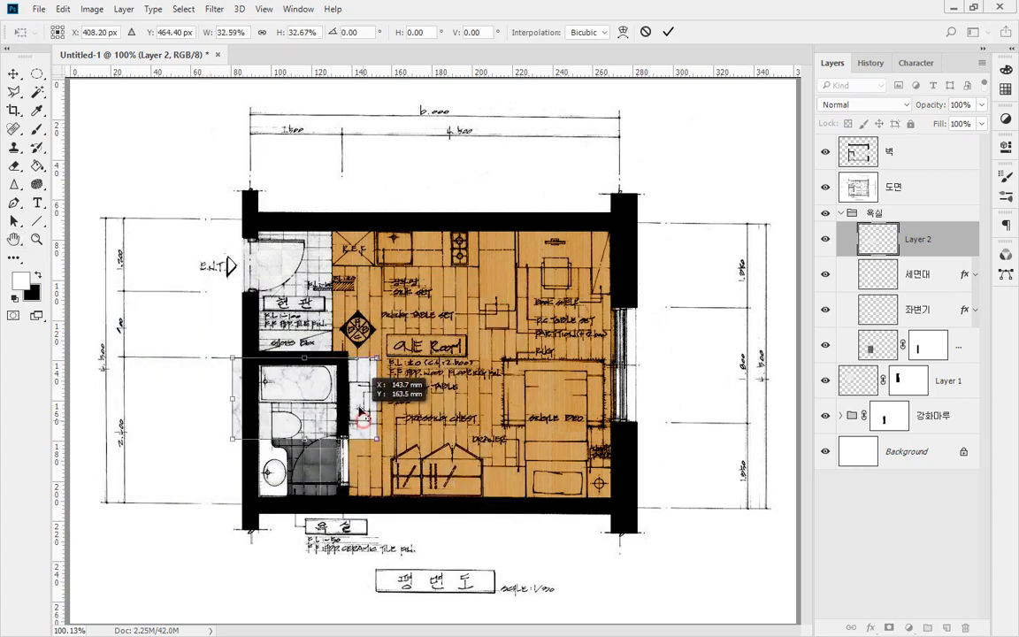
pyautogui.moveTo(362, 416); pyautogui.dragTo(343, 420)
pyautogui.moveTo(239, 424); pyautogui.dragTo(257, 409)
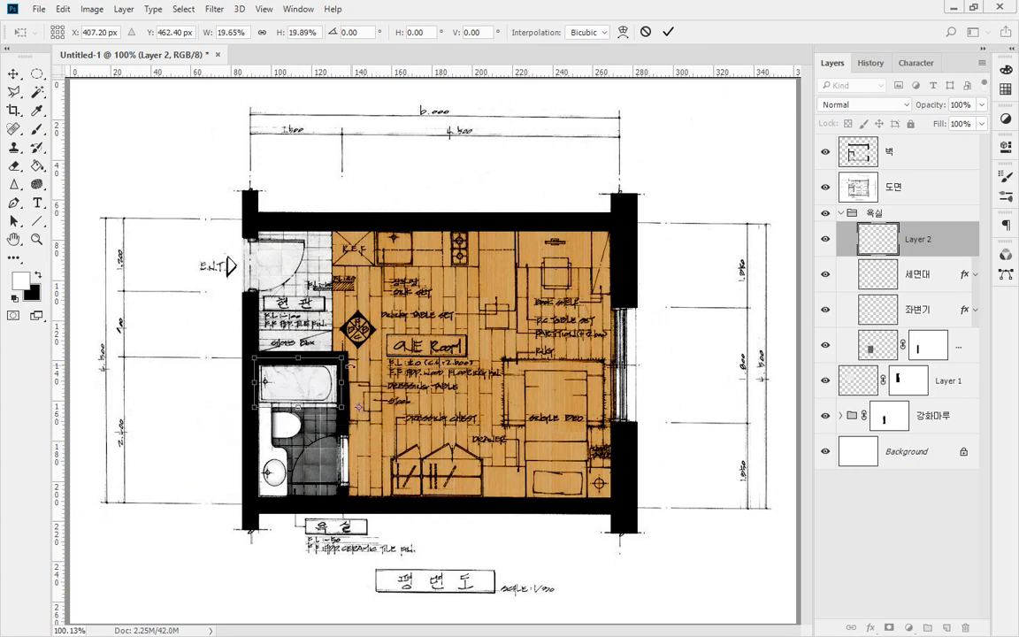
pyautogui.press('Return')
pyautogui.press('h')
pyautogui.scroll(3, 311, 386)
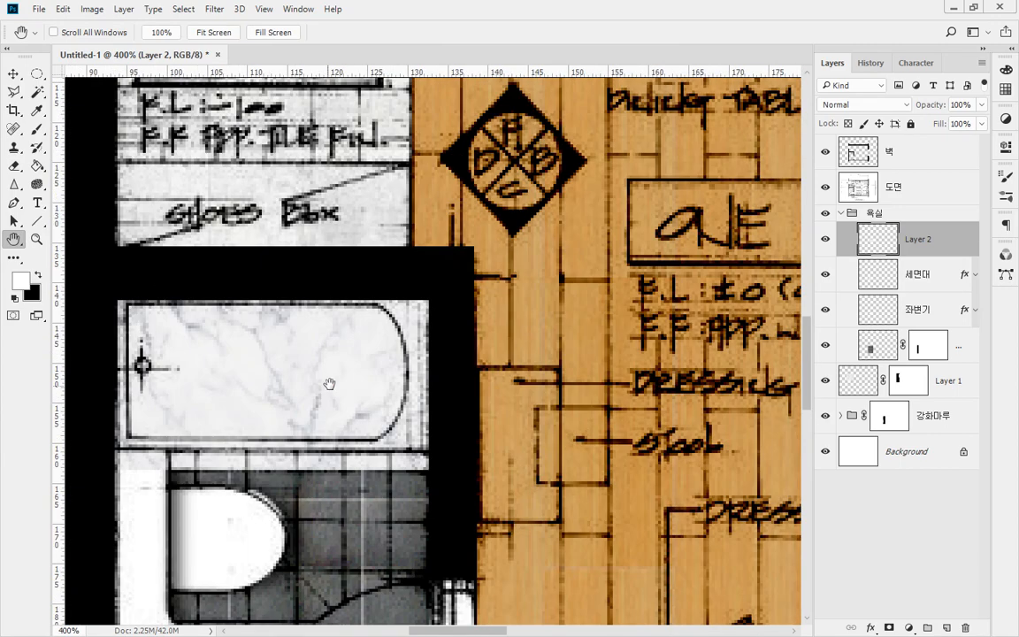
# - Align the marble's lower edge with the bathtub surround and shrink the texture to about 93% so it fits the bathtub area
pyautogui.moveTo(329, 383); pyautogui.dragTo(311, 415)
pyautogui.press('v')
pyautogui.press('ctrl')
pyautogui.hotkey('ctrl', 't')
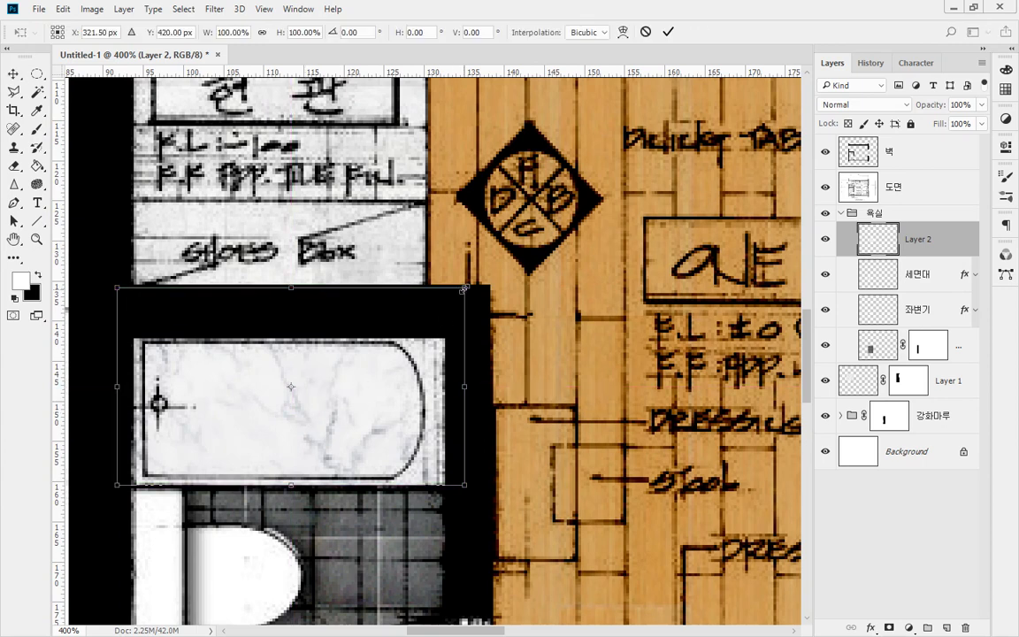
pyautogui.moveTo(464, 289); pyautogui.dragTo(453, 293)
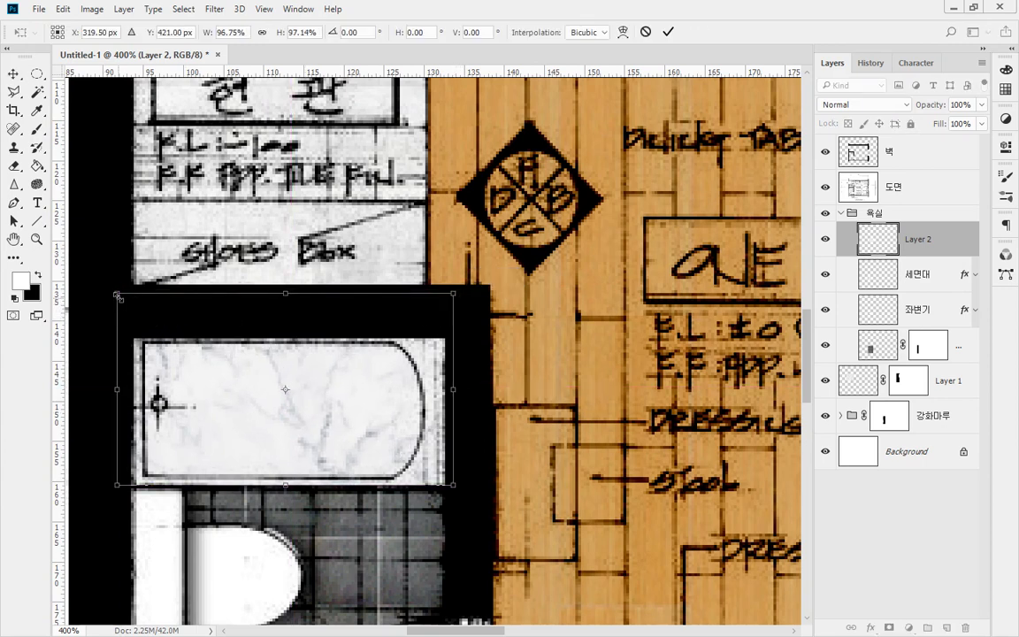
pyautogui.moveTo(118, 294); pyautogui.dragTo(131, 301)
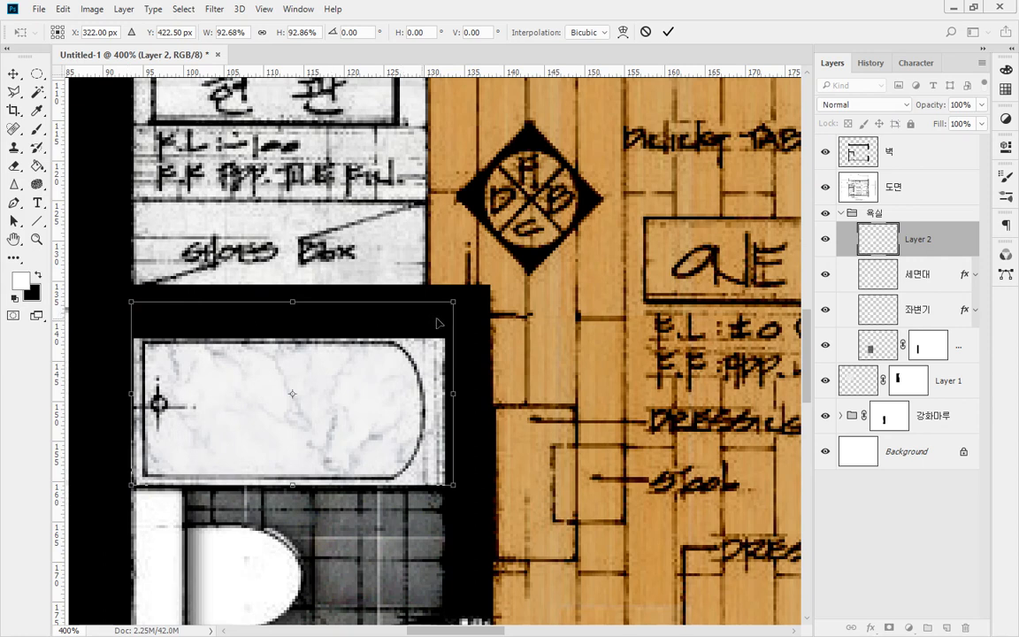
pyautogui.moveTo(457, 304); pyautogui.dragTo(456, 302)
pyautogui.press('Return')
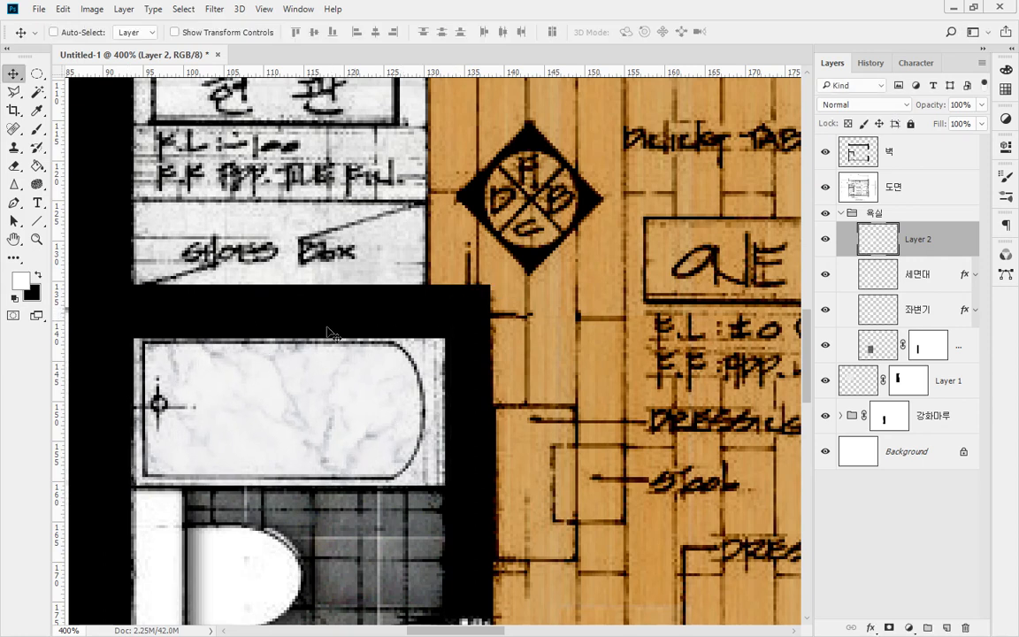
# - Sharpen the bathtub's marble veins with the Sharpen tool at 26% strength and rename the layer as 욕조
pyautogui.click(13, 184)
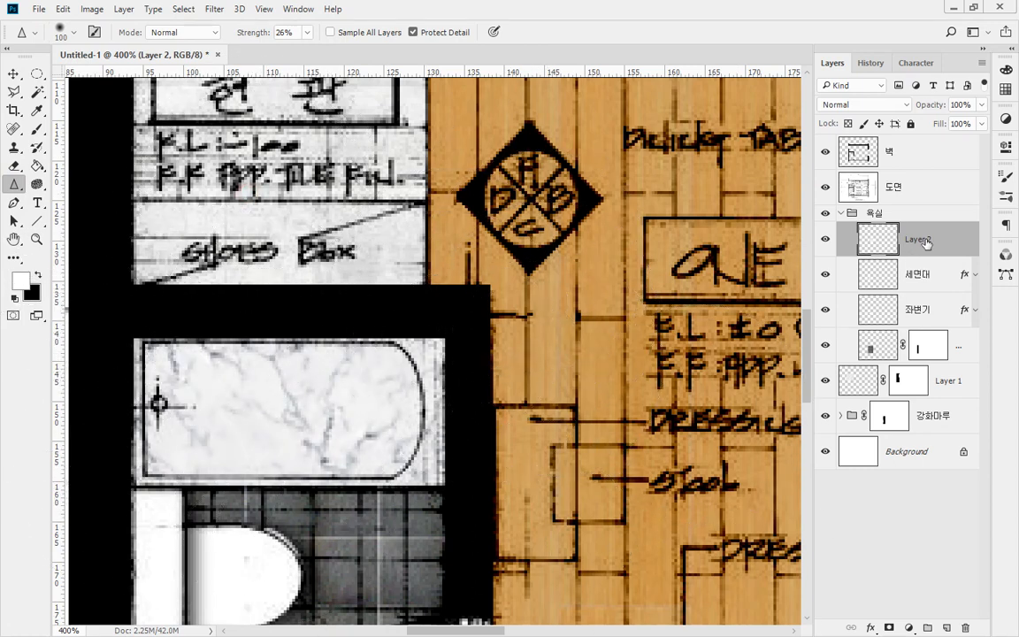
pyautogui.doubleClick(920, 240)
pyautogui.write('욕조')
pyautogui.press('Return')
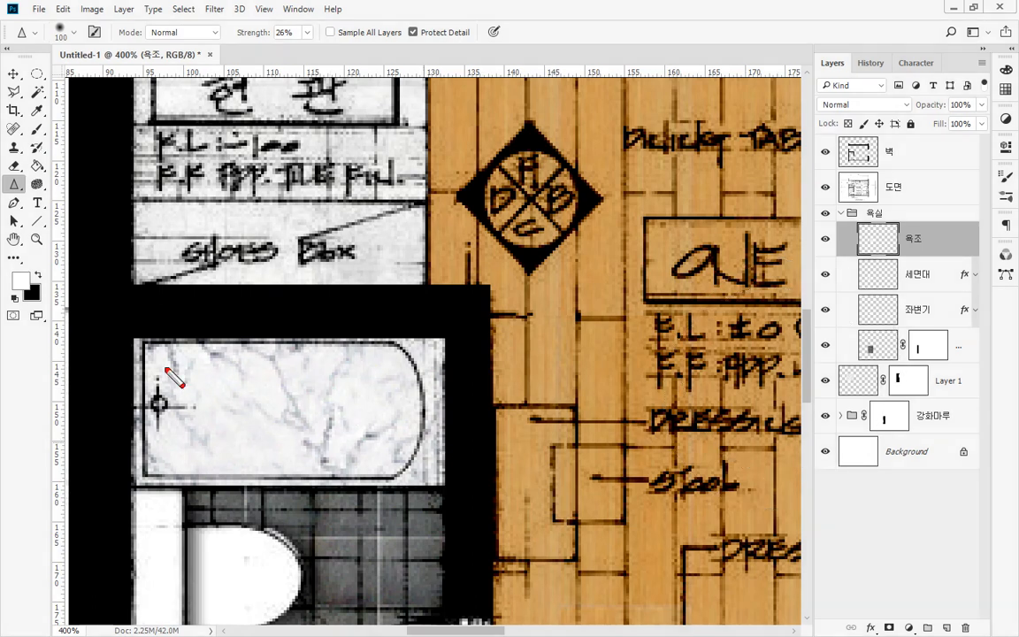
pyautogui.moveTo(157, 345)
pyautogui.mouseDown()
pyautogui.moveTo(161, 431)
pyautogui.moveTo(182, 460)
pyautogui.moveTo(380, 465)
pyautogui.moveTo(408, 432)
pyautogui.moveTo(413, 373)
pyautogui.moveTo(396, 357)
pyautogui.moveTo(210, 343)
pyautogui.mouseUp()
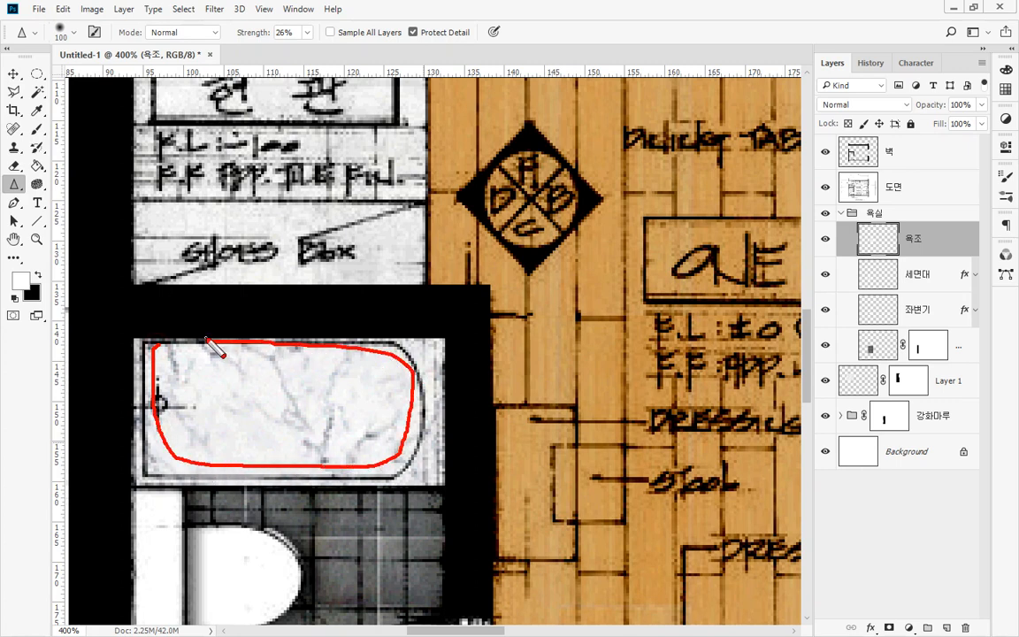
pyautogui.moveTo(206, 338); pyautogui.dragTo(208, 342)
pyautogui.moveTo(512, 257)
pyautogui.mouseDown()
pyautogui.moveTo(429, 343)
pyautogui.moveTo(437, 345)
pyautogui.mouseUp()
pyautogui.moveTo(387, 398); pyautogui.dragTo(334, 437)
pyautogui.moveTo(354, 373); pyautogui.dragTo(260, 432)
pyautogui.moveTo(269, 374); pyautogui.dragTo(181, 416)
pyautogui.moveTo(201, 369); pyautogui.dragTo(161, 393)
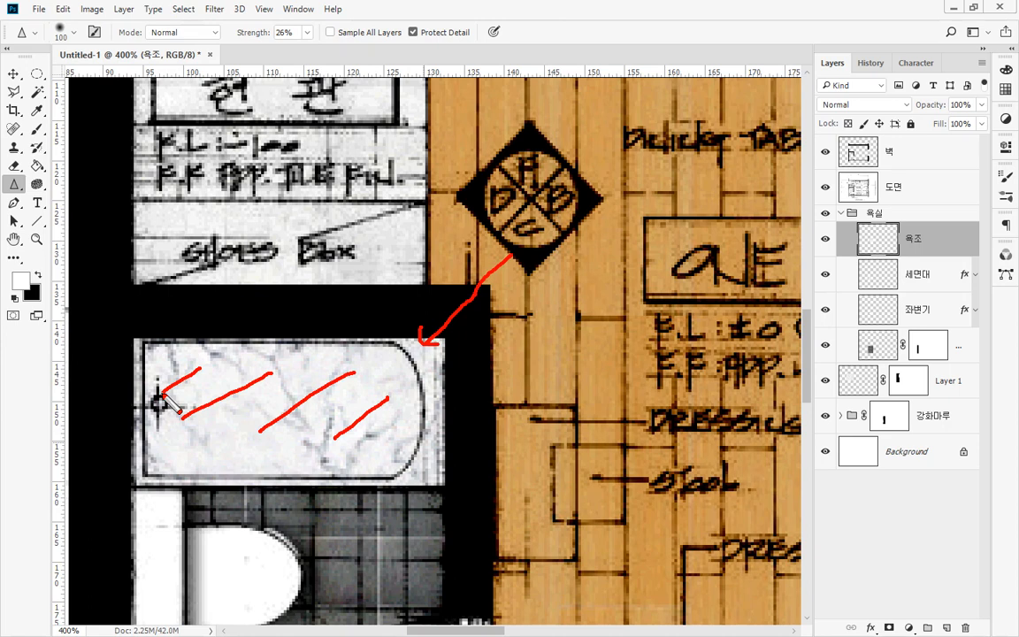
pyautogui.moveTo(146, 343)
pyautogui.mouseDown()
pyautogui.moveTo(190, 380)
pyautogui.moveTo(346, 380)
pyautogui.moveTo(367, 426)
pyautogui.moveTo(354, 437)
pyautogui.moveTo(199, 430)
pyautogui.moveTo(191, 389)
pyautogui.moveTo(191, 427)
pyautogui.moveTo(144, 474)
pyautogui.mouseUp()
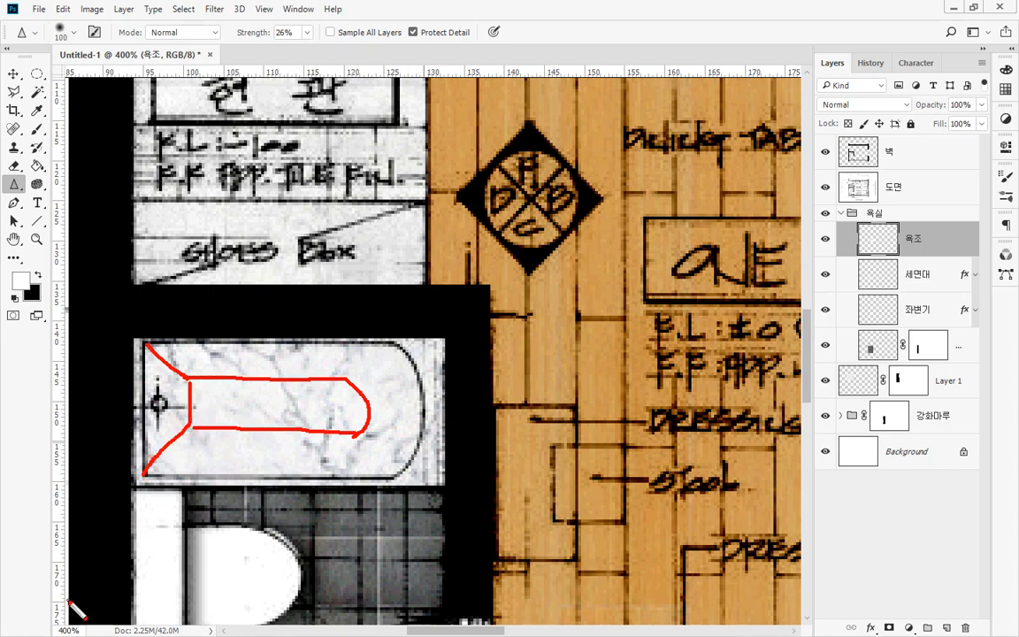
pyautogui.moveTo(147, 341); pyautogui.dragTo(318, 342)
pyautogui.moveTo(172, 352)
pyautogui.mouseDown()
pyautogui.moveTo(276, 353)
pyautogui.moveTo(246, 357)
pyautogui.moveTo(389, 373)
pyautogui.moveTo(387, 411)
pyautogui.mouseUp()
pyautogui.press('e')
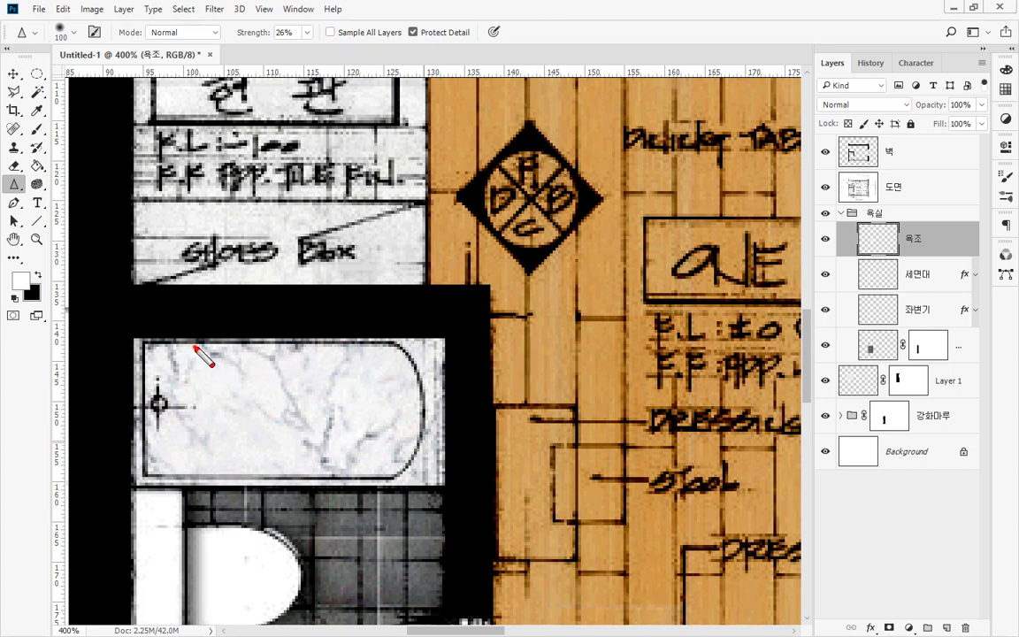
pyautogui.moveTo(192, 347); pyautogui.dragTo(128, 372)
pyautogui.moveTo(184, 392); pyautogui.dragTo(279, 354)
pyautogui.moveTo(197, 421); pyautogui.dragTo(312, 322)
pyautogui.moveTo(274, 404); pyautogui.dragTo(370, 338)
pyautogui.moveTo(298, 439); pyautogui.dragTo(348, 377)
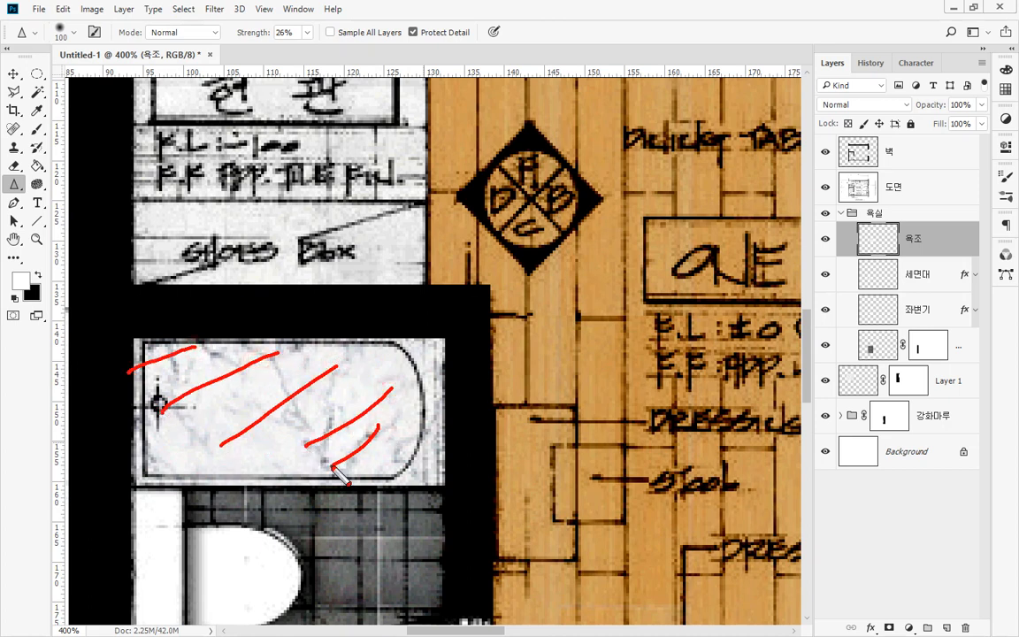
pyautogui.press('Escape')
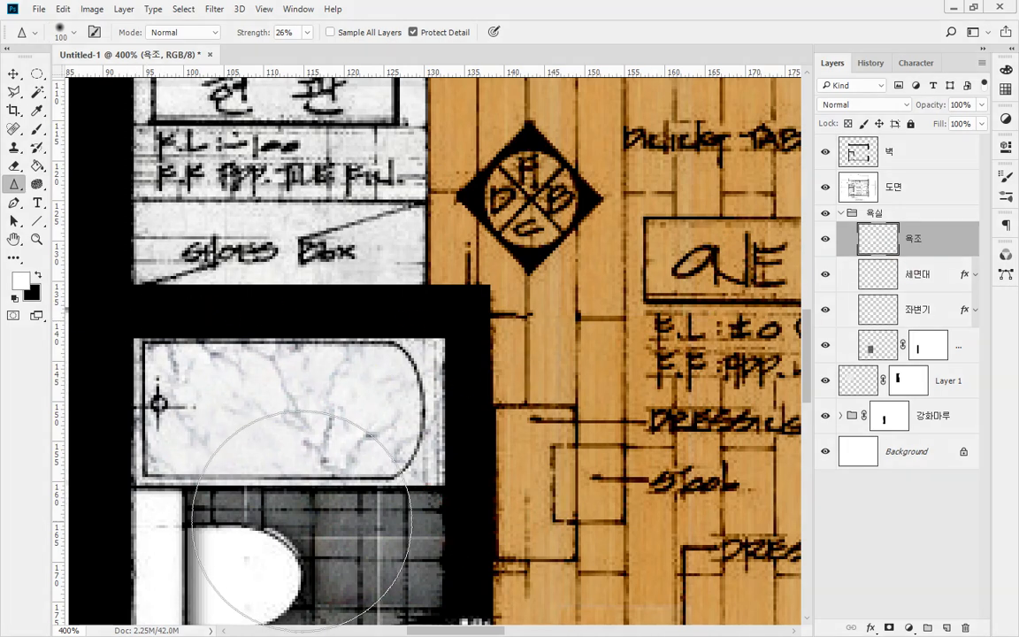
pyautogui.moveTo(347, 600); pyautogui.dragTo(375, 242)
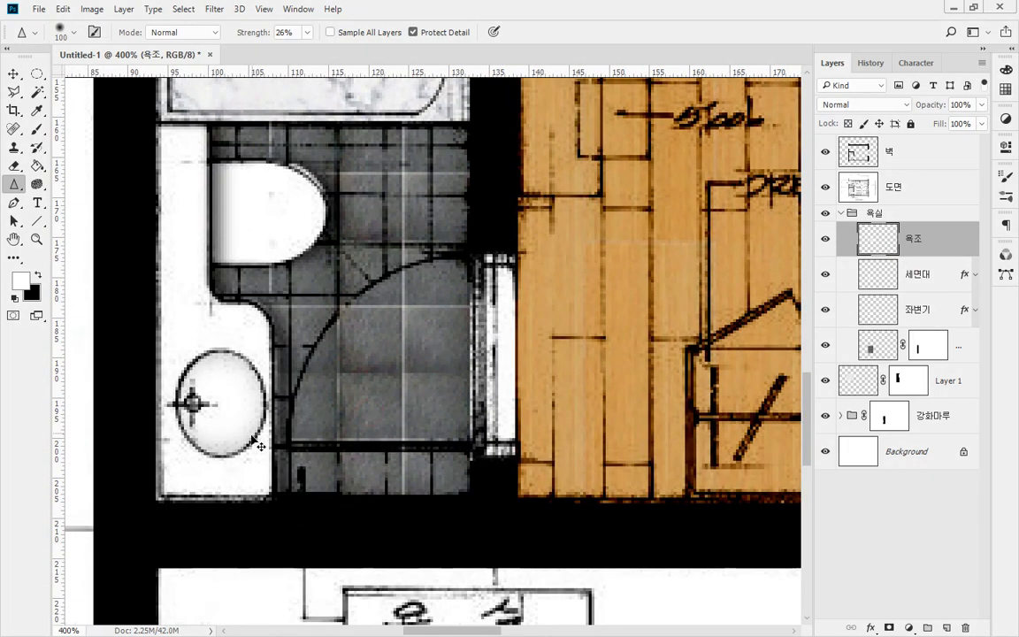
pyautogui.moveTo(232, 462)
pyautogui.mouseDown()
pyautogui.moveTo(176, 343)
pyautogui.moveTo(266, 330)
pyautogui.moveTo(252, 447)
pyautogui.mouseUp()
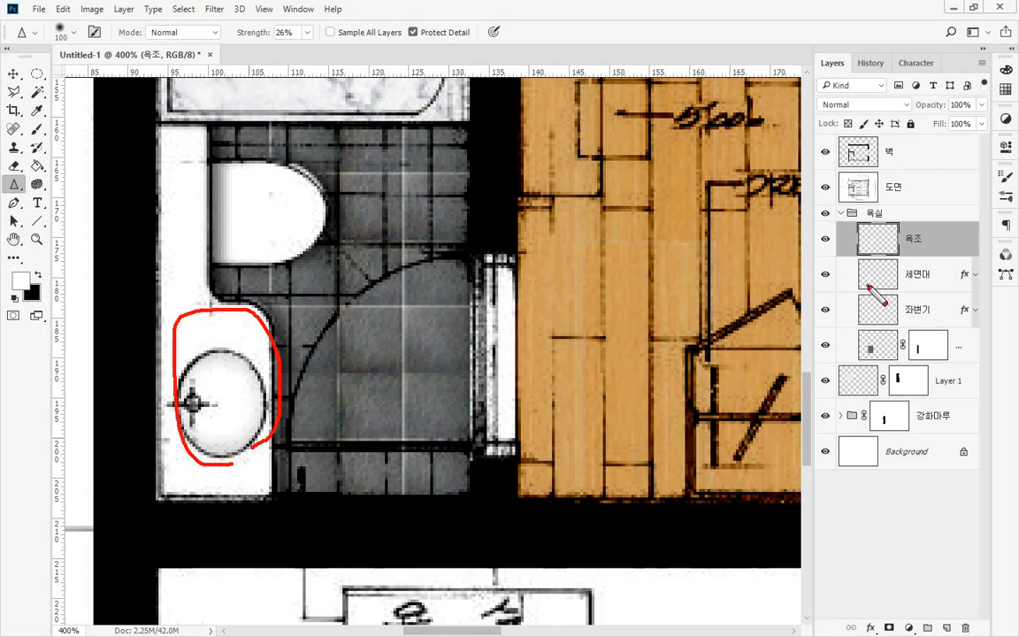
pyautogui.moveTo(871, 279)
pyautogui.mouseDown()
pyautogui.moveTo(679, 287)
pyautogui.moveTo(274, 385)
pyautogui.mouseUp()
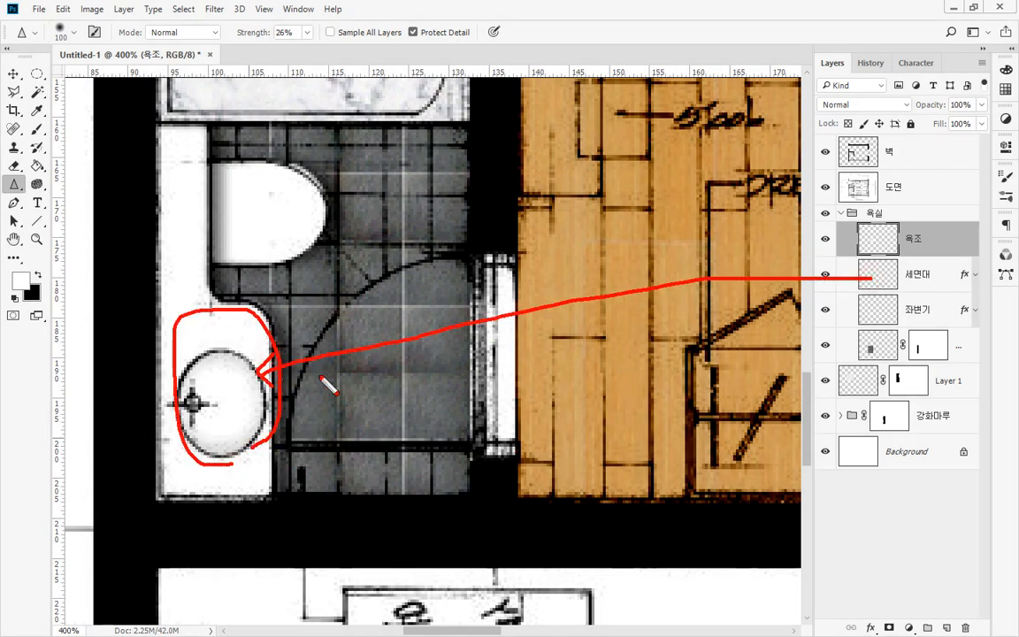
pyautogui.moveTo(825, 257)
pyautogui.mouseDown()
pyautogui.moveTo(862, 283)
pyautogui.moveTo(842, 302)
pyautogui.mouseUp()
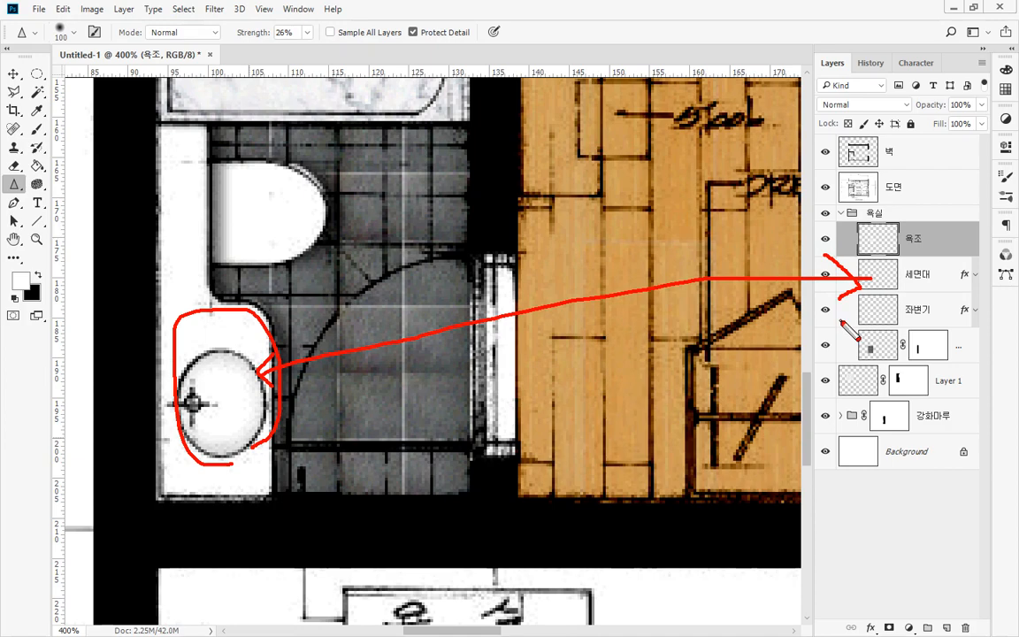
pyautogui.press('Escape')
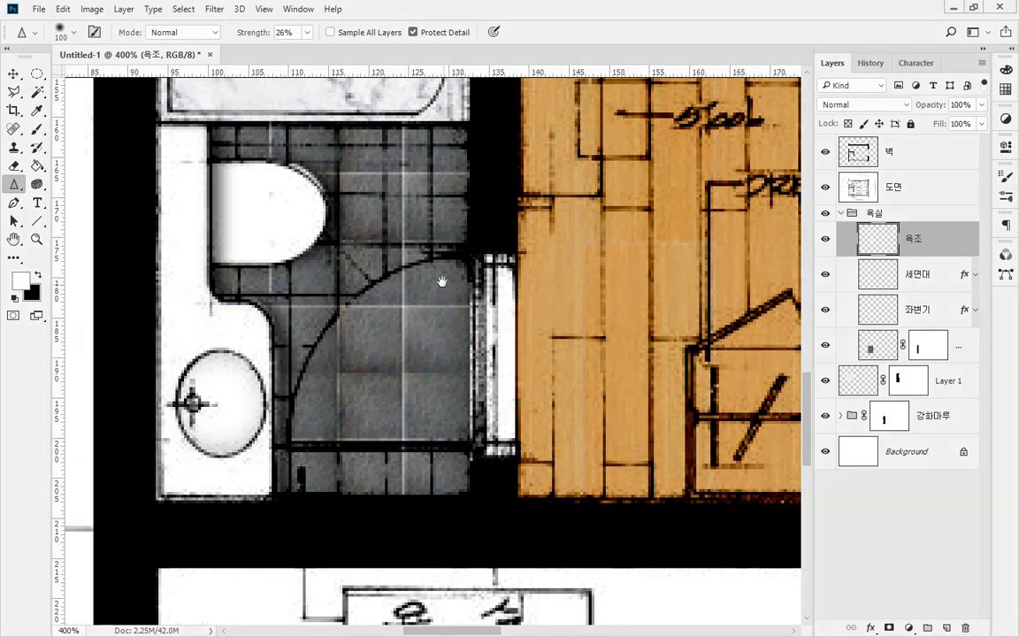
pyautogui.moveTo(441, 282); pyautogui.dragTo(459, 506)
pyautogui.moveTo(889, 234)
pyautogui.mouseDown()
pyautogui.moveTo(860, 225)
pyautogui.moveTo(924, 212)
pyautogui.moveTo(904, 231)
pyautogui.mouseUp()
pyautogui.moveTo(335, 317)
pyautogui.mouseDown()
pyautogui.moveTo(216, 264)
pyautogui.moveTo(329, 224)
pyautogui.moveTo(399, 235)
pyautogui.moveTo(365, 292)
pyautogui.moveTo(309, 295)
pyautogui.mouseUp()
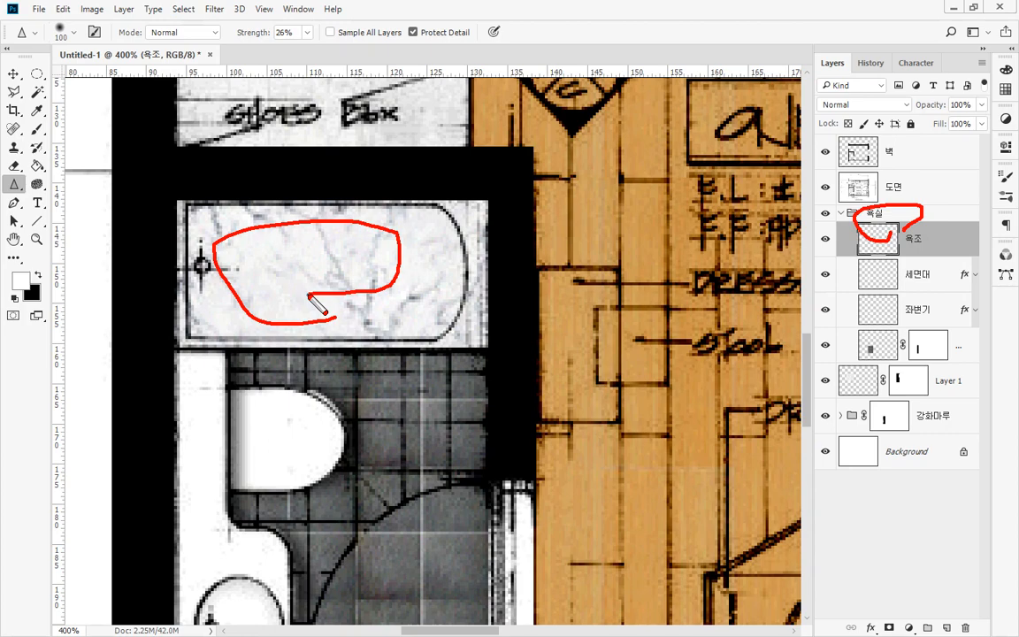
pyautogui.press('Escape')
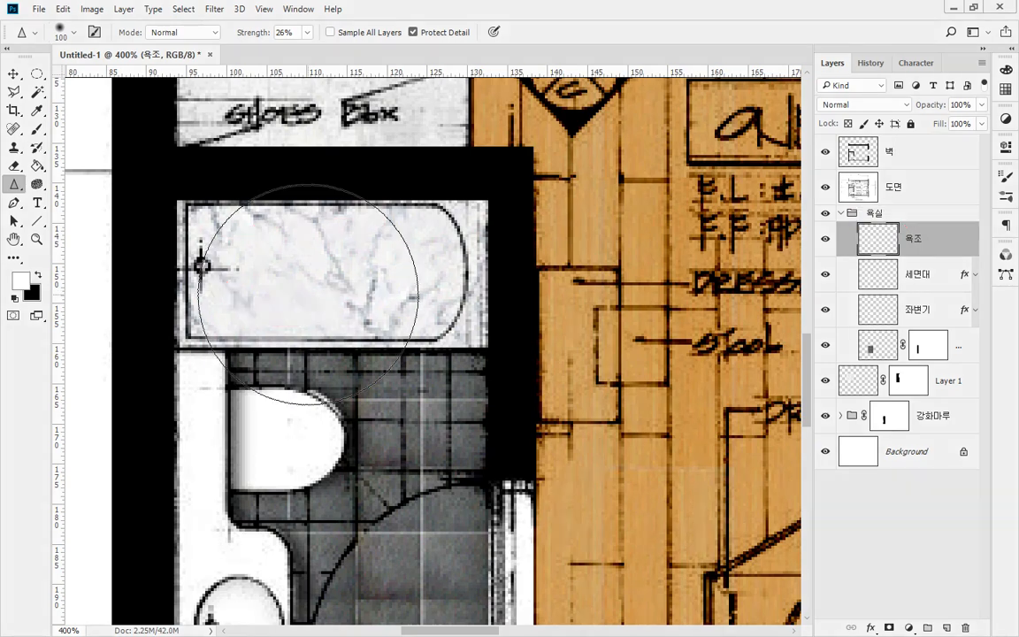
# - Select the straight-sided part of the bathtub's inner basin with the Rectangular Marquee, up to where the outline starts to curve
pyautogui.hotkey('ctrl', 'space')
pyautogui.moveTo(168, 170); pyautogui.dragTo(456, 351)
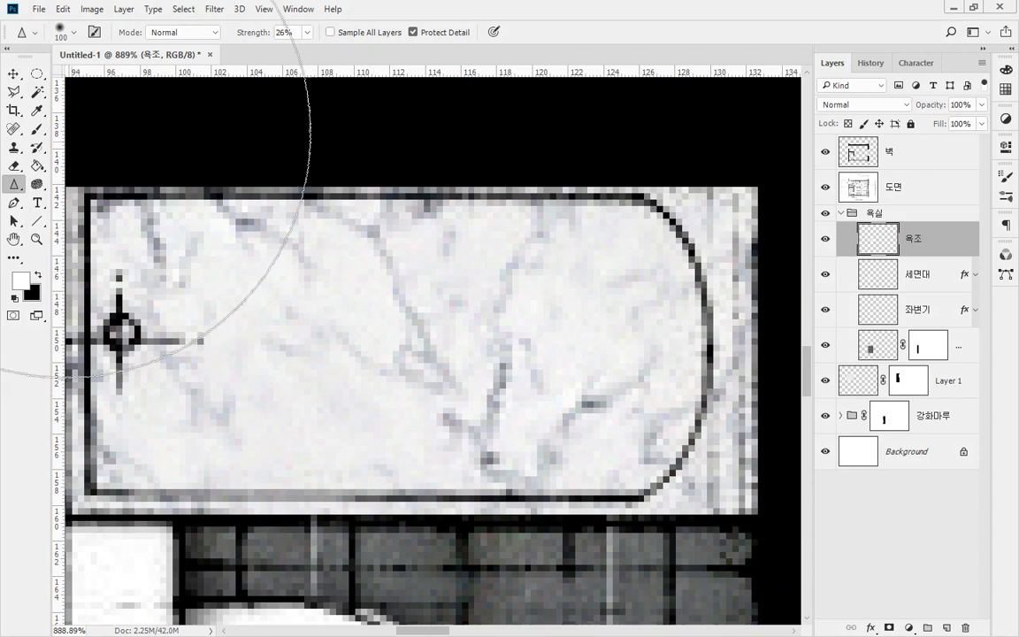
pyautogui.click(43, 76)
pyautogui.click(115, 73)
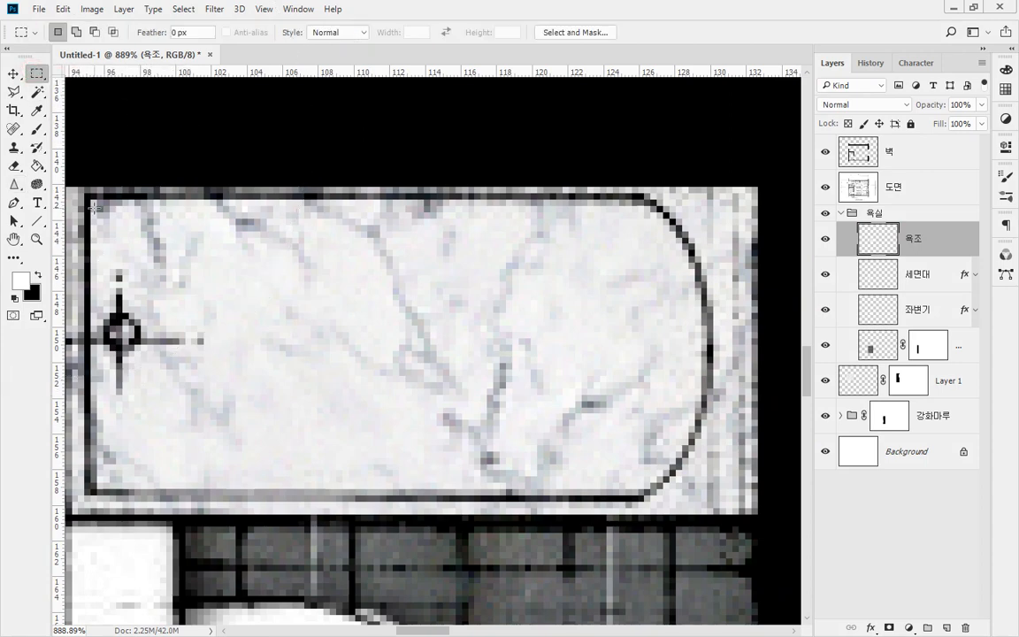
pyautogui.moveTo(86, 195); pyautogui.dragTo(643, 499)
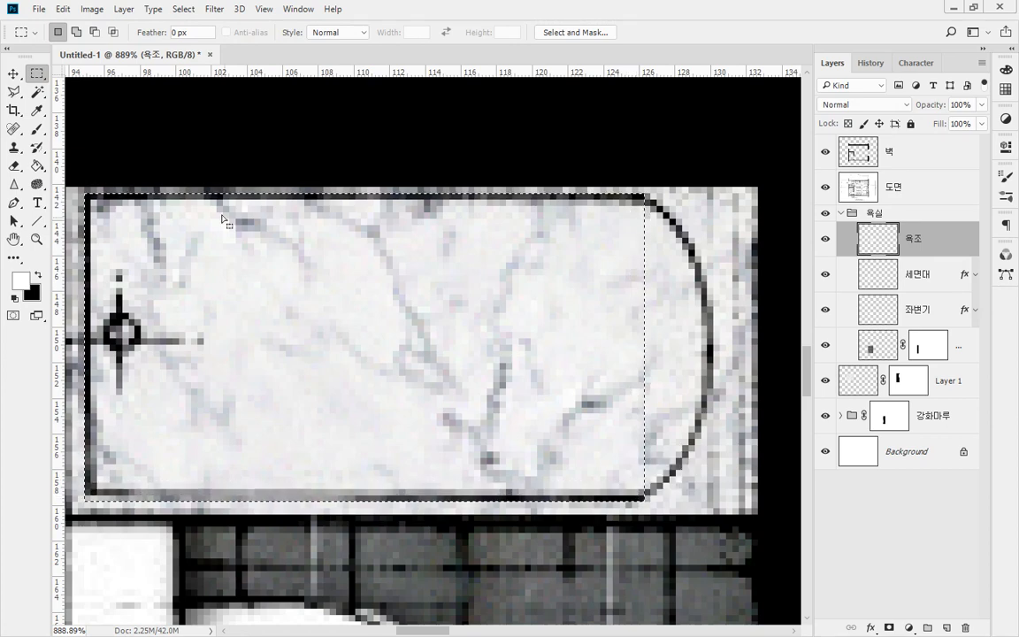
# - Add the basin's rounded end to the selection with the Elliptical Marquee, centred on the rectangular selection's edge
pyautogui.rightClick(39, 75)
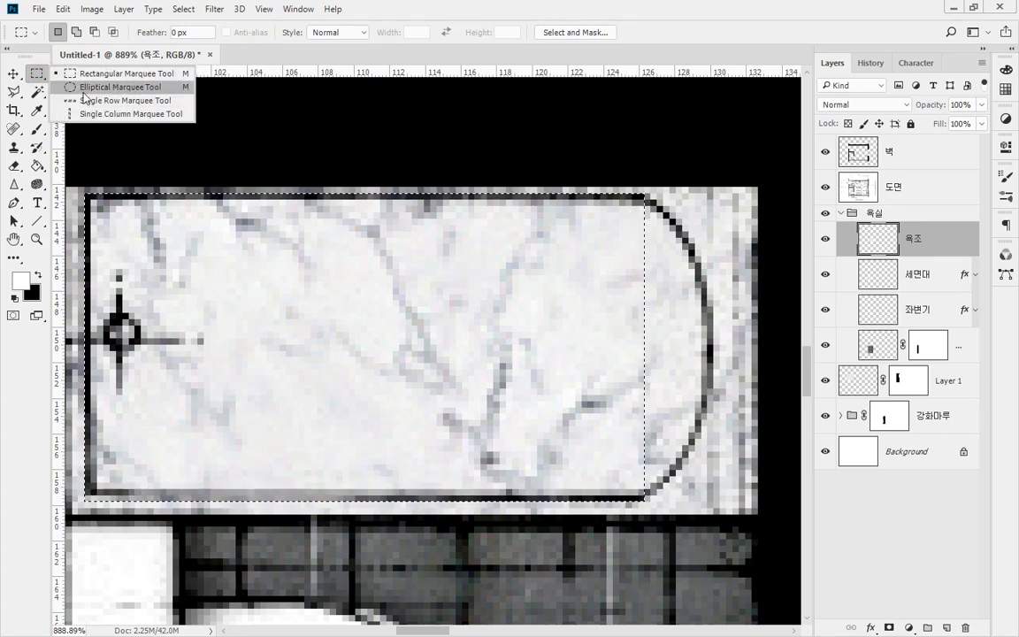
pyautogui.click(89, 92)
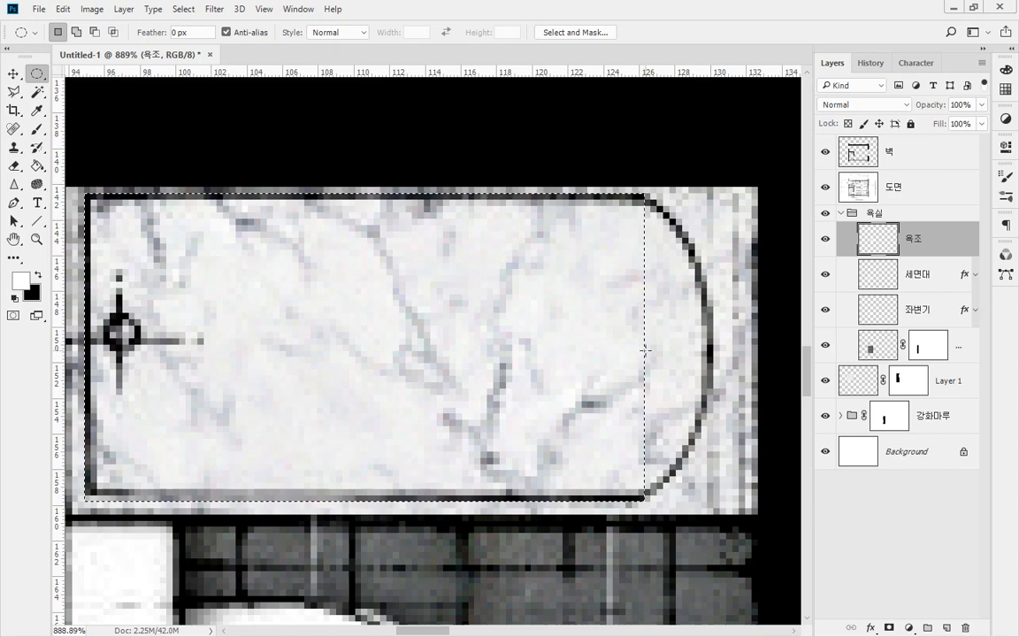
pyautogui.press('shift')
pyautogui.moveTo(645, 352); pyautogui.dragTo(712, 498)
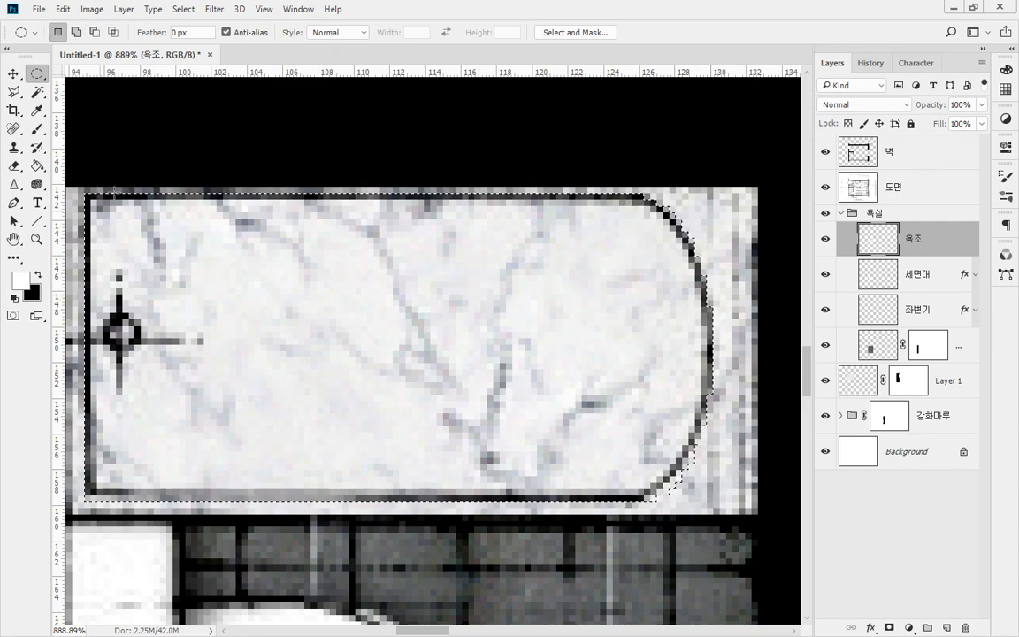
# - Set up the Brush with black as the foreground colour and 51% opacity for shading the selected bathtub basin
pyautogui.press('x')
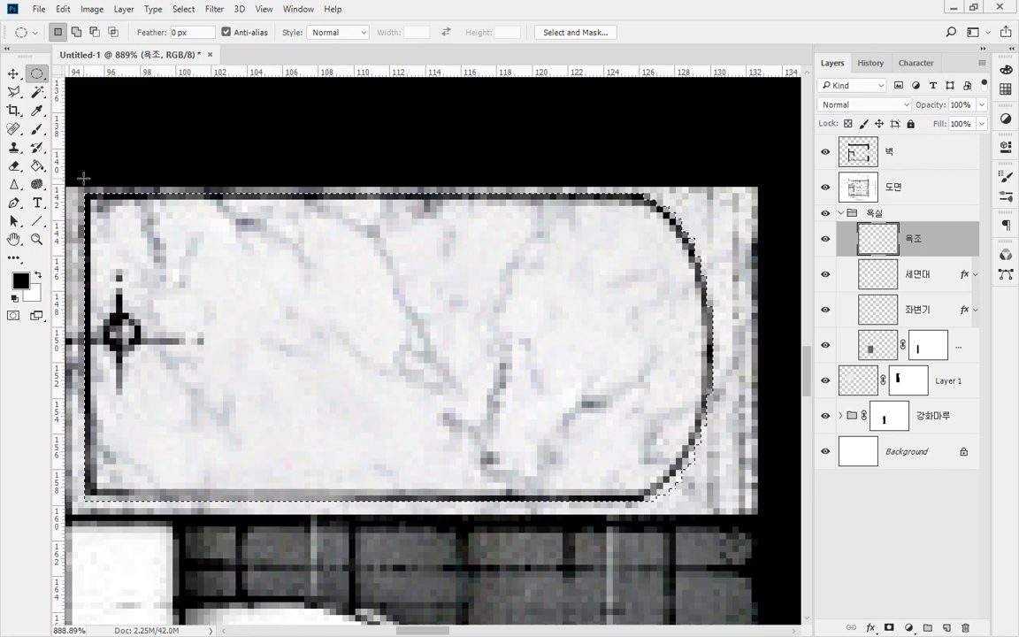
pyautogui.click(38, 127)
pyautogui.moveTo(308, 33); pyautogui.dragTo(295, 56)
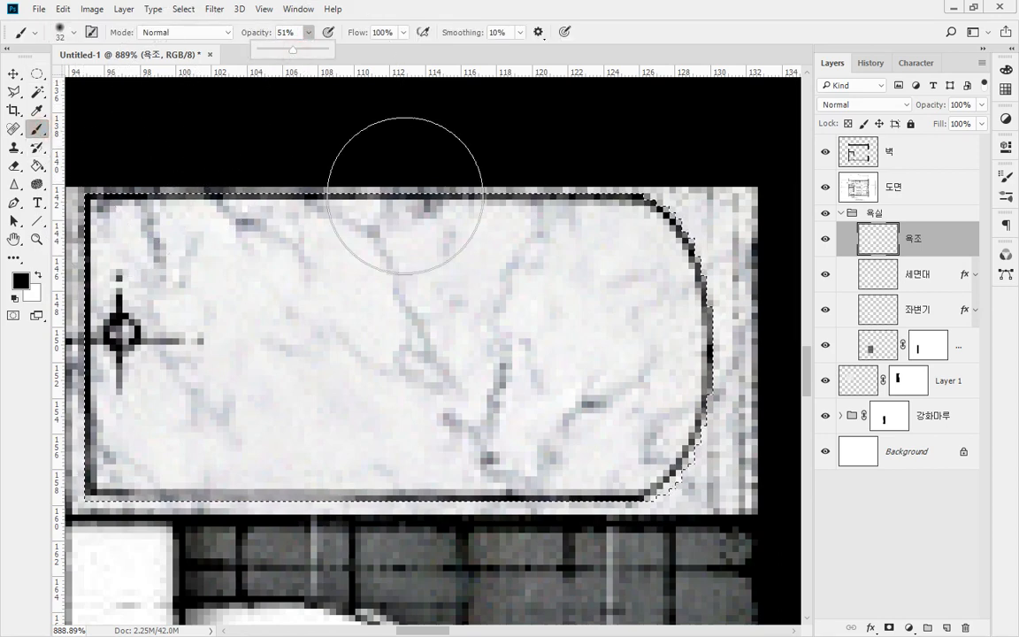
# - Try darkening the selected basin with black brush strokes, first at 51% and then at 18% opacity
pyautogui.click(167, 250)
pyautogui.hotkey('ctrl', 'z')
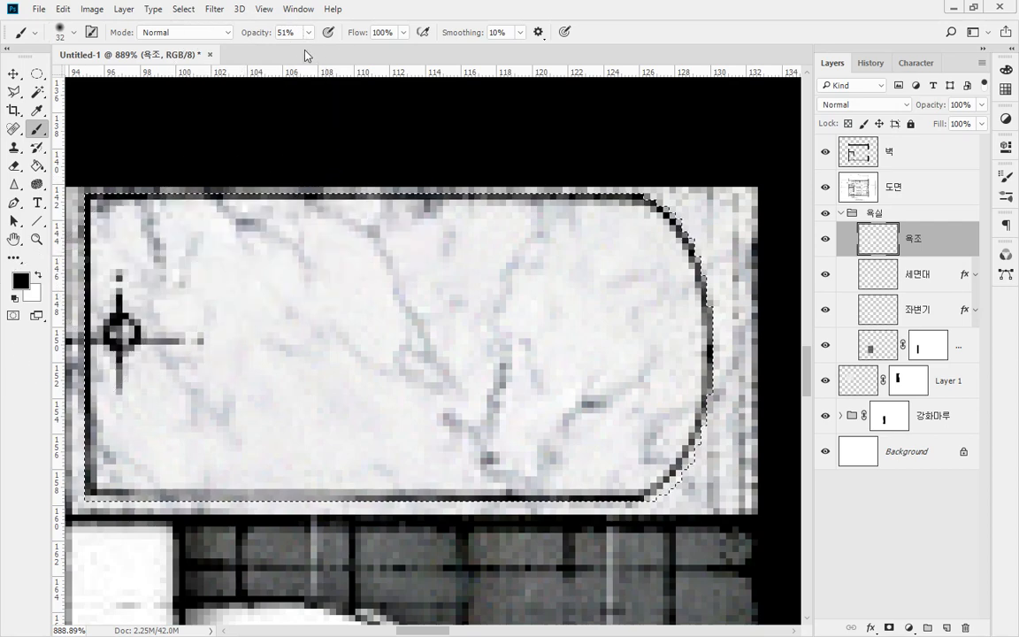
pyautogui.click(309, 33)
pyautogui.moveTo(287, 57); pyautogui.dragTo(289, 57)
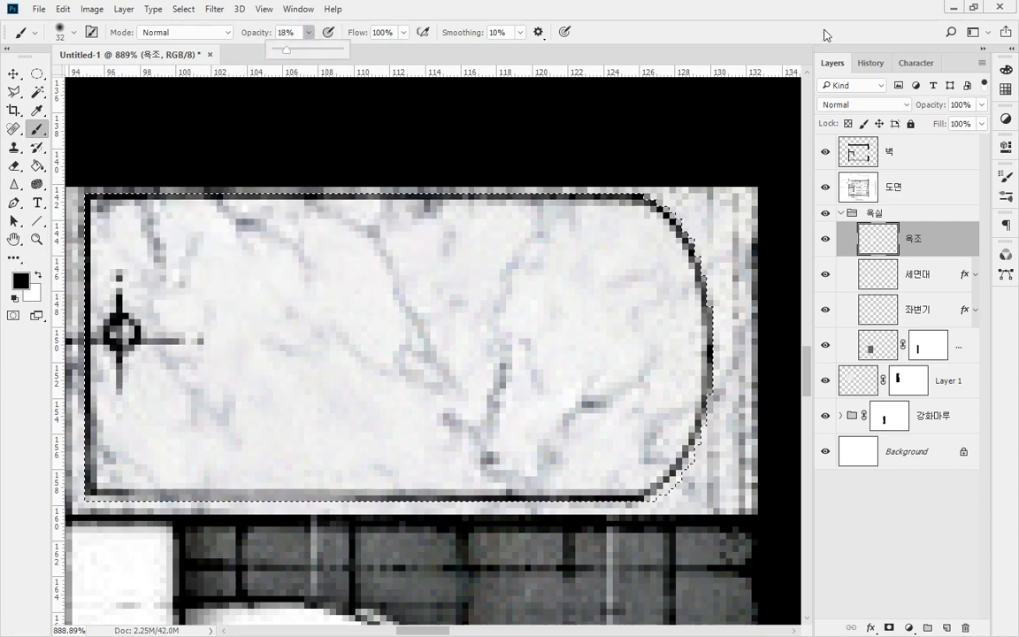
pyautogui.click(814, 31)
pyautogui.moveTo(149, 173)
pyautogui.mouseDown()
pyautogui.moveTo(0, 420)
pyautogui.moveTo(58, 543)
pyautogui.moveTo(694, 341)
pyautogui.moveTo(800, 581)
pyautogui.mouseUp()
pyautogui.hotkey('ctrl', 'z')
pyautogui.hotkey('ctrl', 'z')
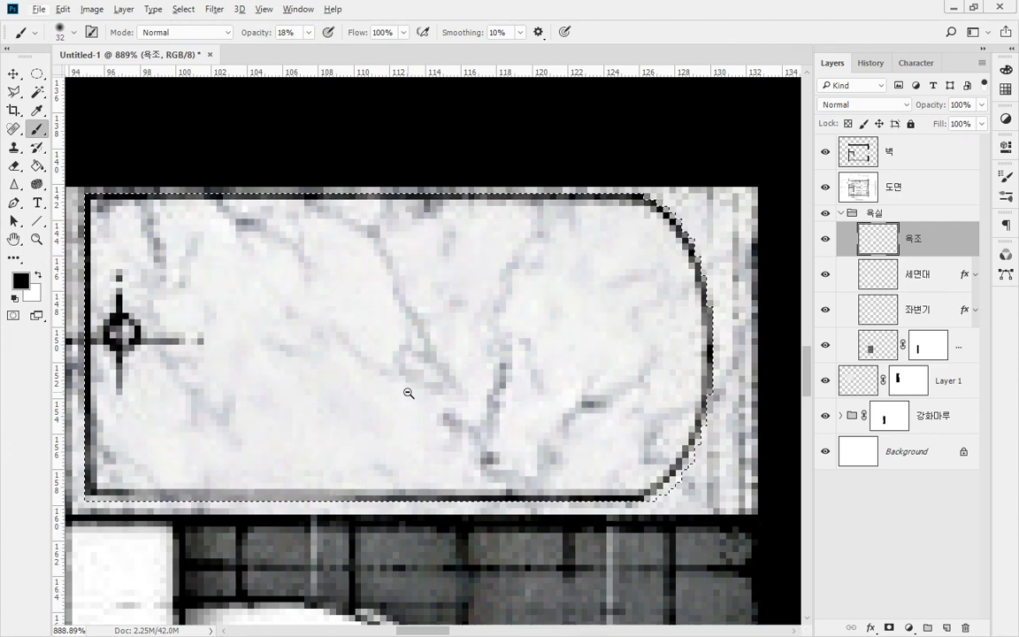
# - Darken the whole selected bathtub basin with layered black brush strokes at 11% opacity
pyautogui.keyDown('alt'); pyautogui.click(437, 382); pyautogui.keyUp('alt')
pyautogui.keyDown('alt'); pyautogui.click(437, 382); pyautogui.keyUp('alt')
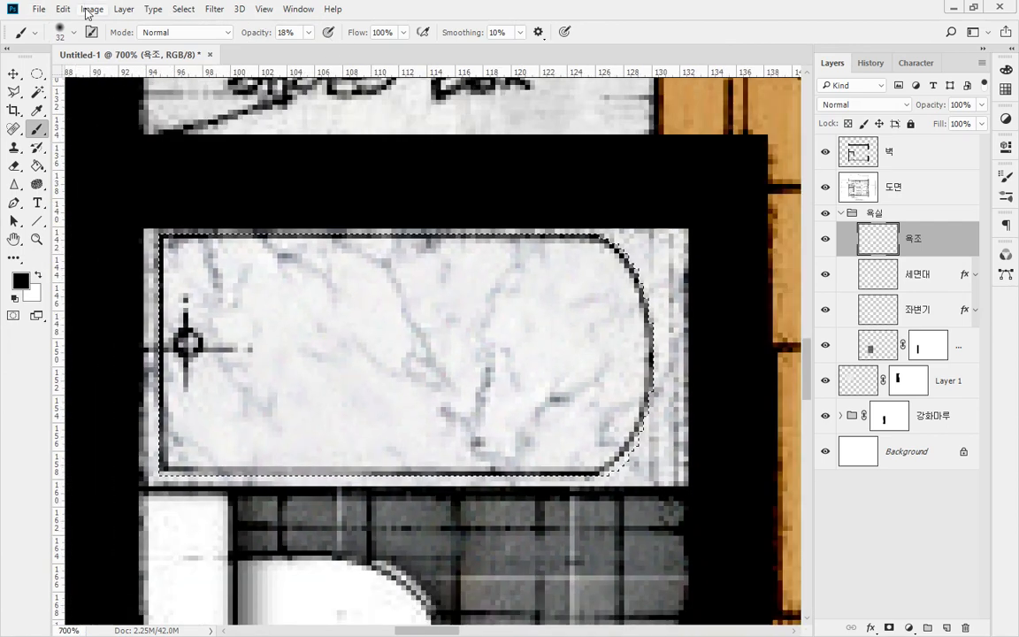
pyautogui.click(313, 33)
pyautogui.moveTo(314, 33); pyautogui.dragTo(303, 56)
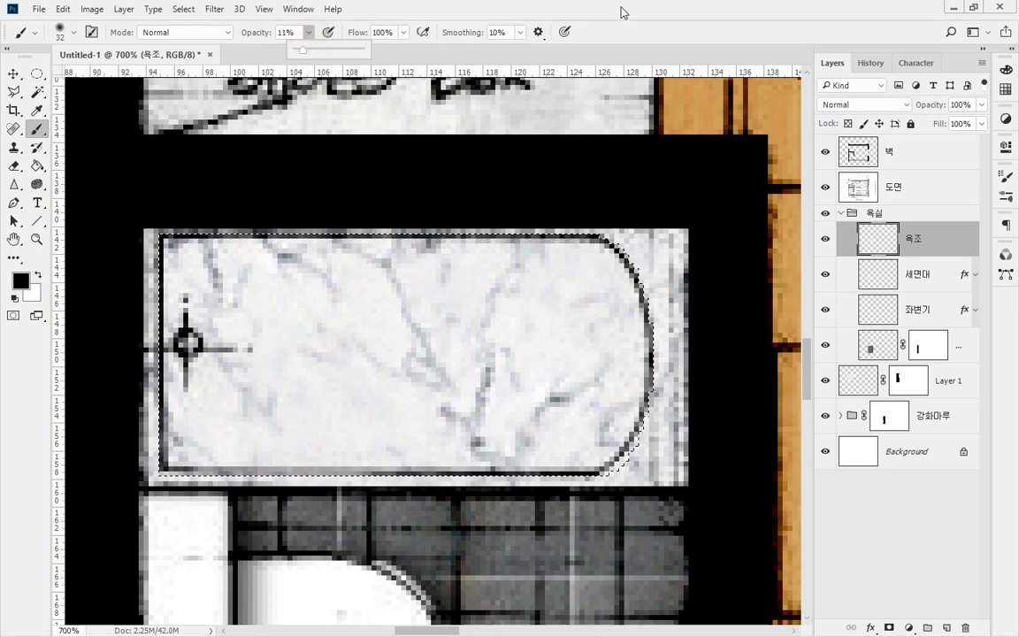
pyautogui.moveTo(199, 313)
pyautogui.mouseDown()
pyautogui.moveTo(740, 364)
pyautogui.moveTo(342, 421)
pyautogui.moveTo(45, 433)
pyautogui.mouseUp()
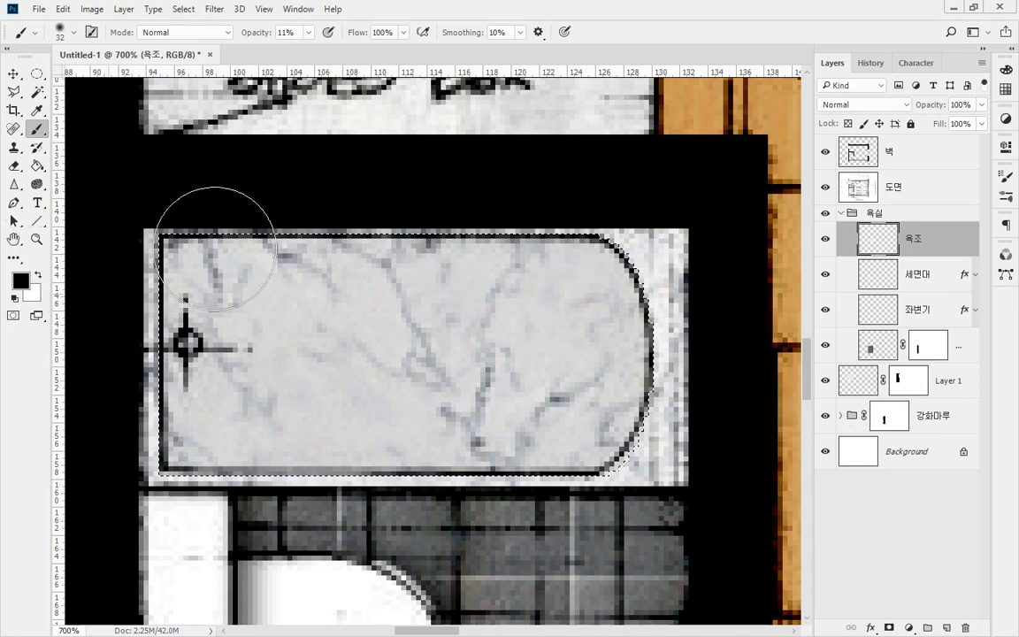
pyautogui.moveTo(698, 216)
pyautogui.mouseDown()
pyautogui.moveTo(484, 216)
pyautogui.moveTo(168, 266)
pyautogui.moveTo(584, 318)
pyautogui.moveTo(159, 371)
pyautogui.moveTo(0, 447)
pyautogui.mouseUp()
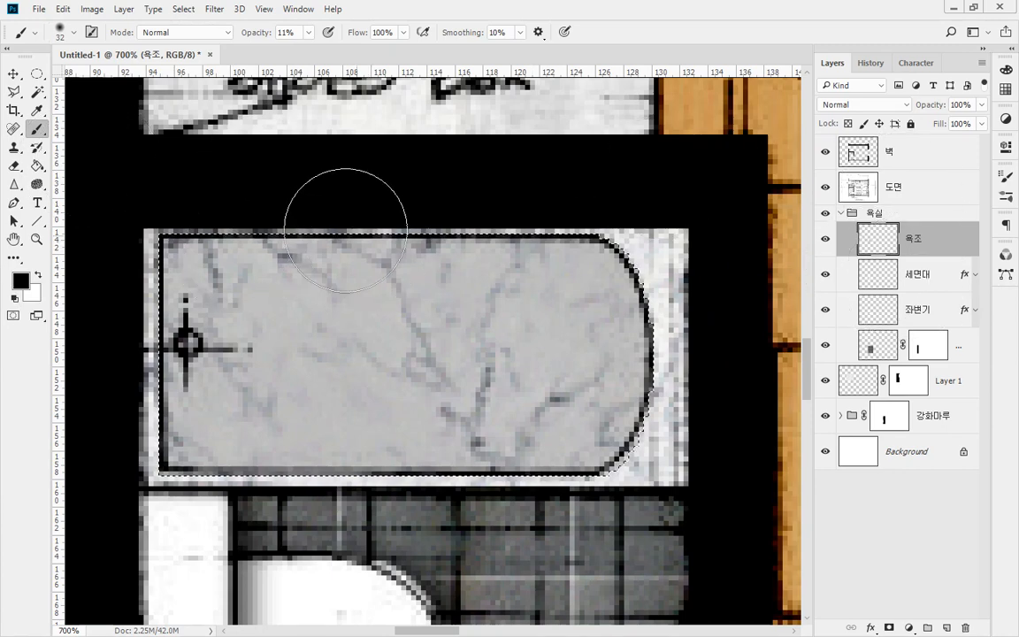
# - Lighten the basin softly with white brush strokes at 11% opacity along its edges and corners, and clear the selection
pyautogui.press('x')
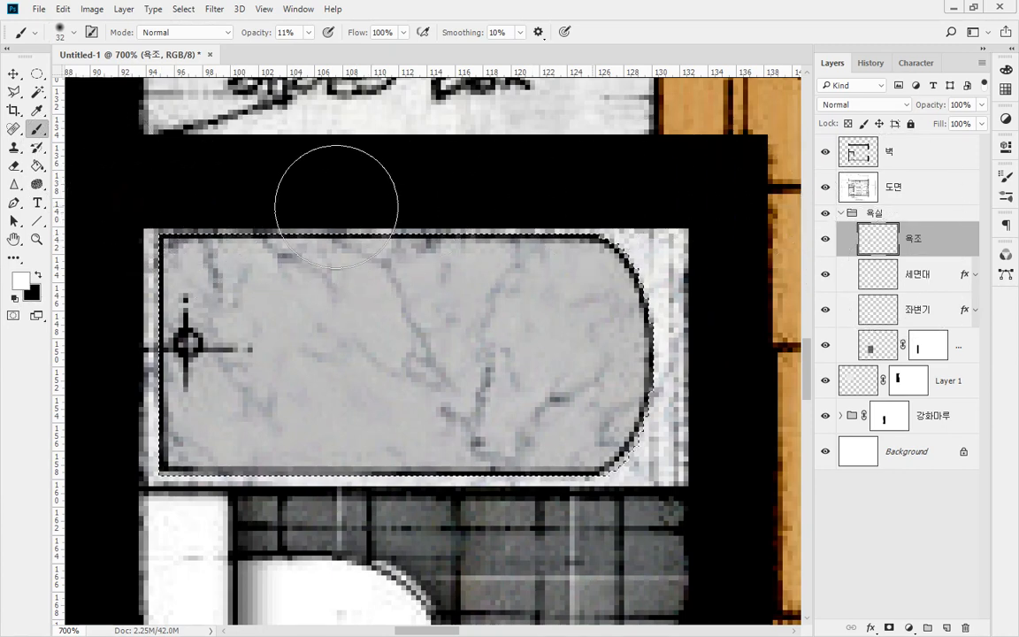
pyautogui.click(140, 208)
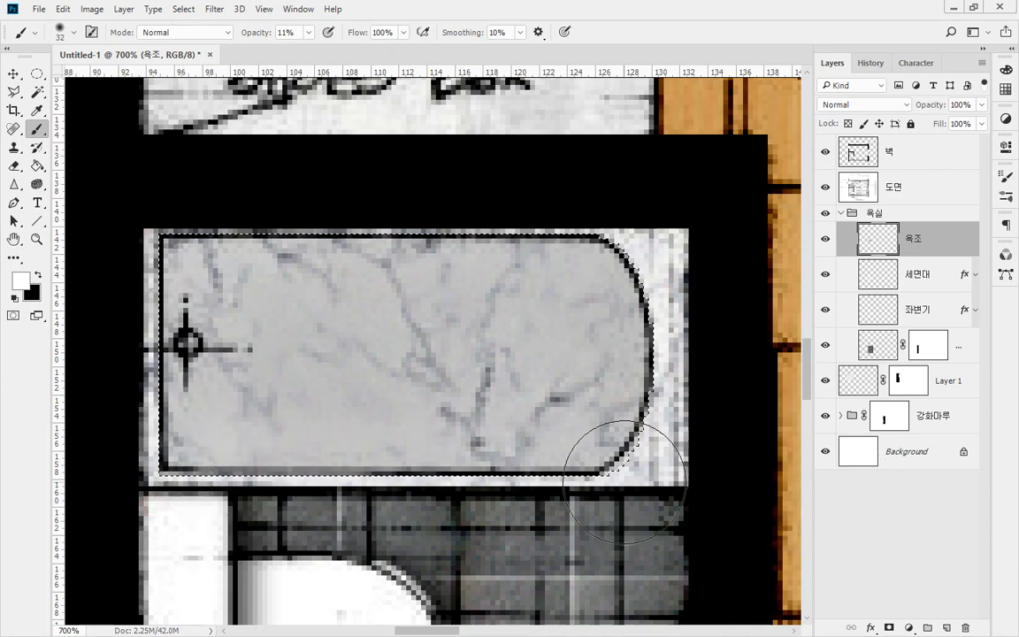
pyautogui.click(625, 198)
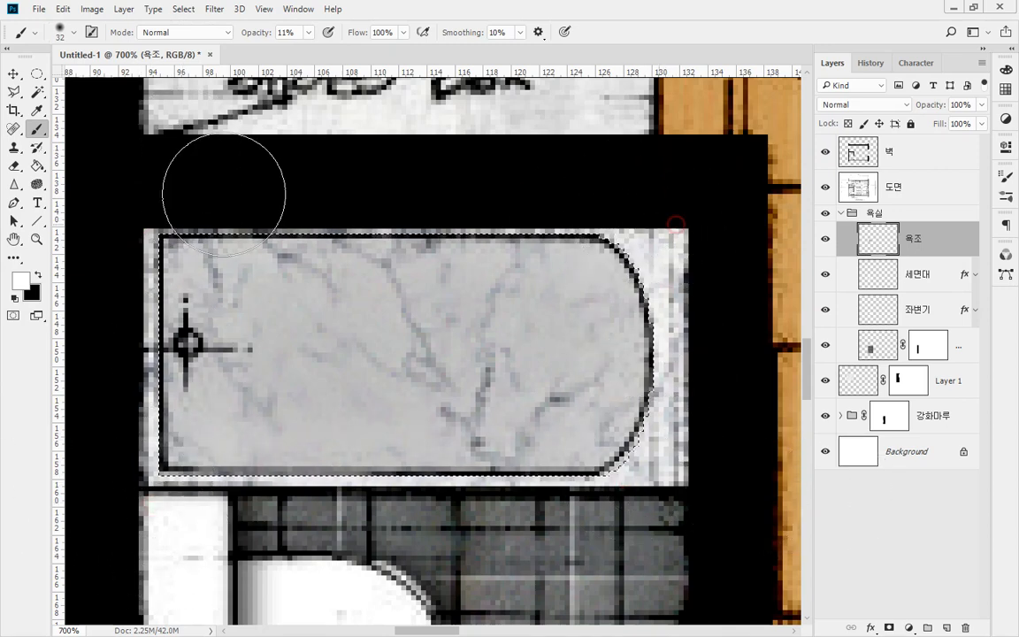
pyautogui.click(637, 248)
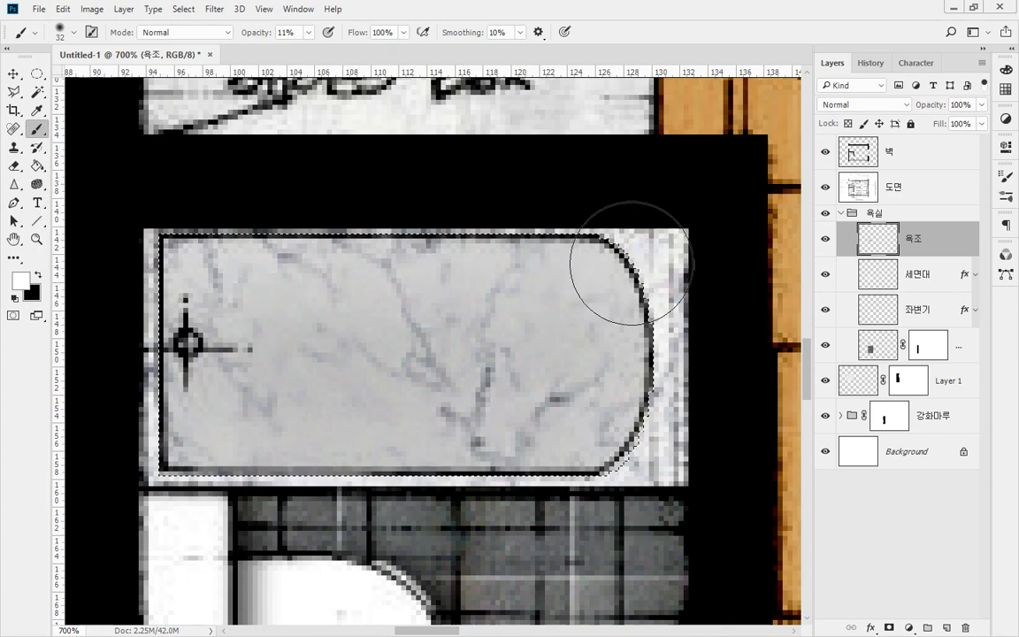
pyautogui.click(279, 268)
pyautogui.click(109, 444)
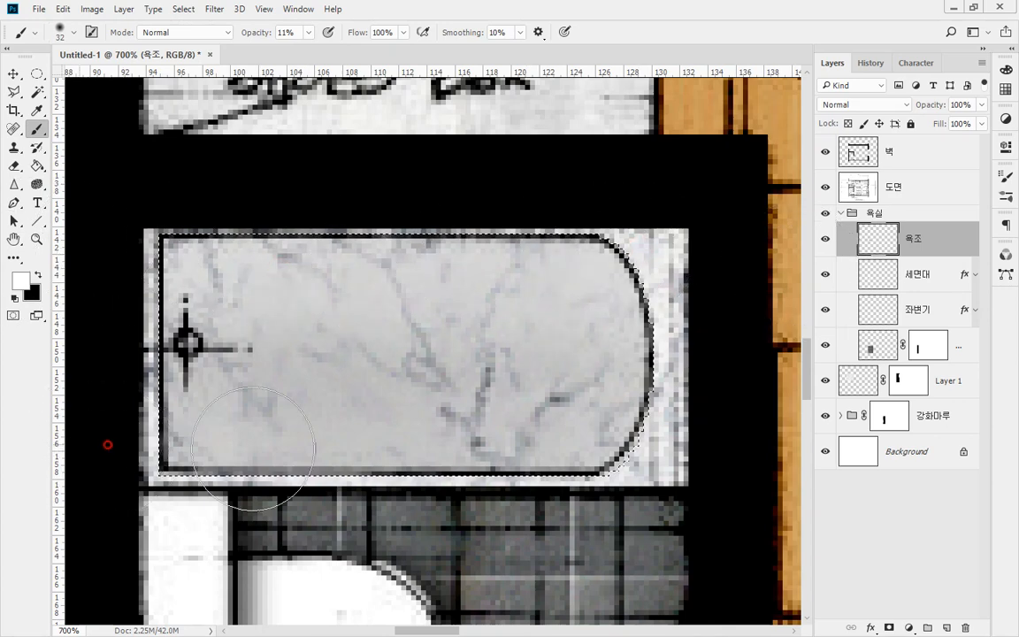
pyautogui.click(176, 242)
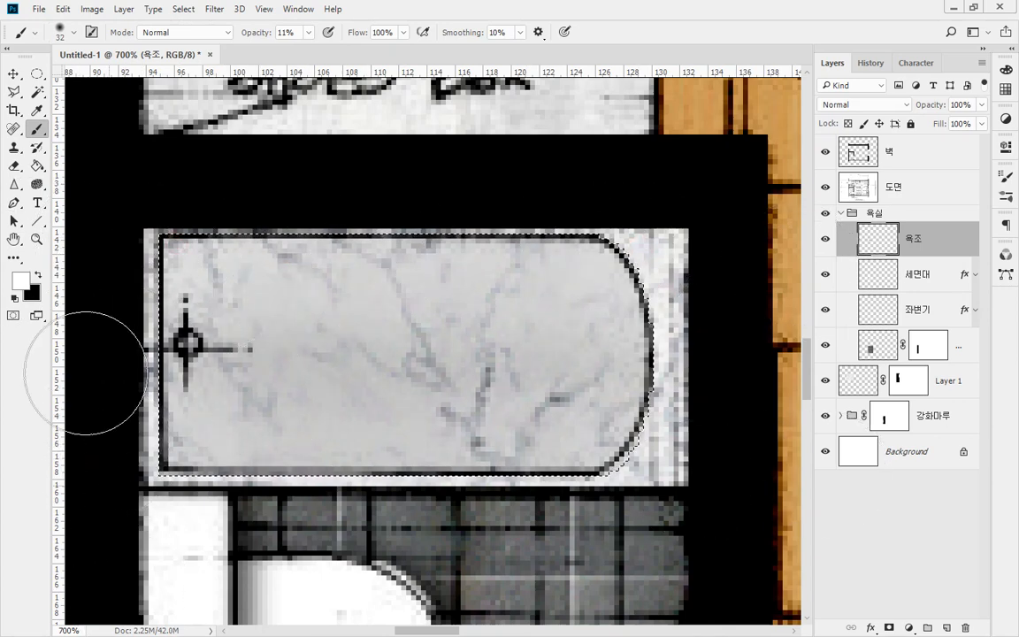
pyautogui.doubleClick(36, 239)
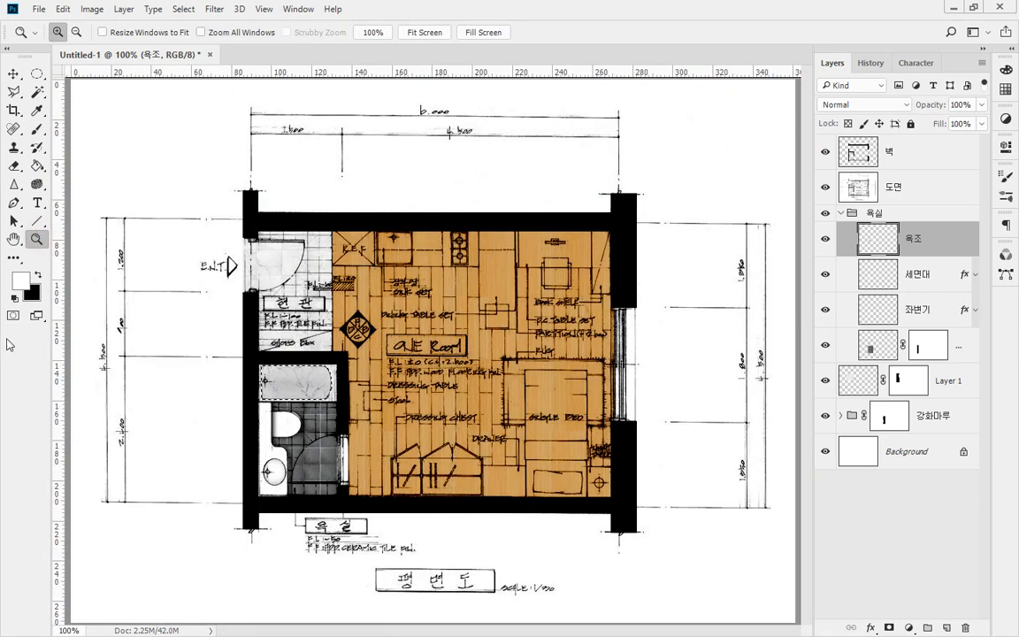
pyautogui.moveTo(327, 416)
pyautogui.mouseDown()
pyautogui.moveTo(224, 353)
pyautogui.moveTo(377, 316)
pyautogui.moveTo(374, 437)
pyautogui.moveTo(323, 461)
pyautogui.mouseUp()
pyautogui.moveTo(254, 507)
pyautogui.mouseDown()
pyautogui.moveTo(394, 359)
pyautogui.moveTo(319, 531)
pyautogui.moveTo(255, 528)
pyautogui.mouseUp()
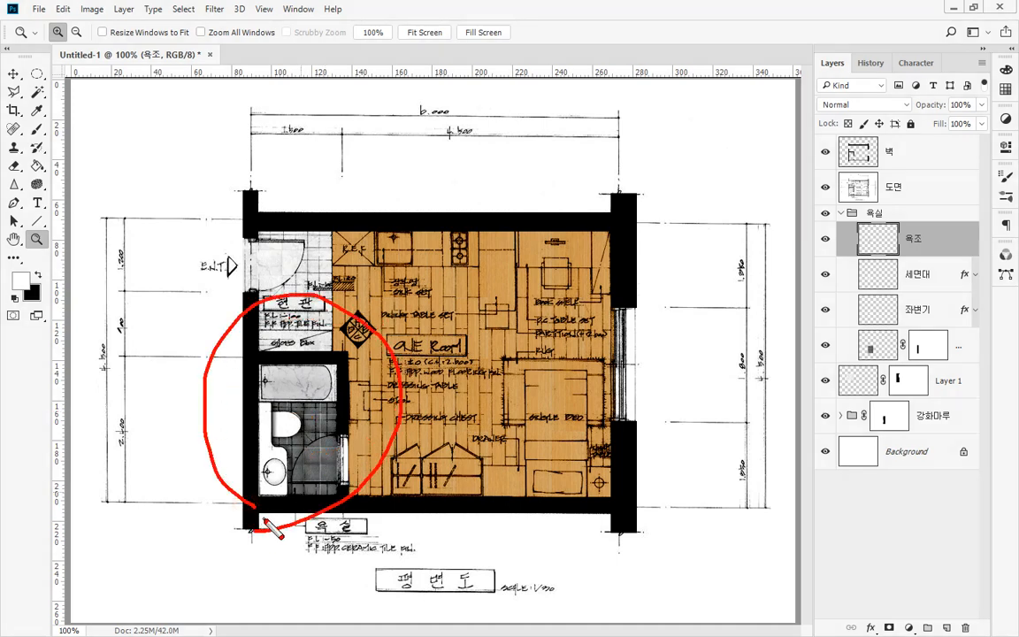
pyautogui.moveTo(543, 527)
pyautogui.mouseDown()
pyautogui.moveTo(552, 321)
pyautogui.moveTo(646, 386)
pyautogui.moveTo(642, 502)
pyautogui.moveTo(559, 536)
pyautogui.mouseUp()
pyautogui.moveTo(476, 522)
pyautogui.mouseDown()
pyautogui.moveTo(398, 447)
pyautogui.moveTo(519, 457)
pyautogui.moveTo(529, 515)
pyautogui.mouseUp()
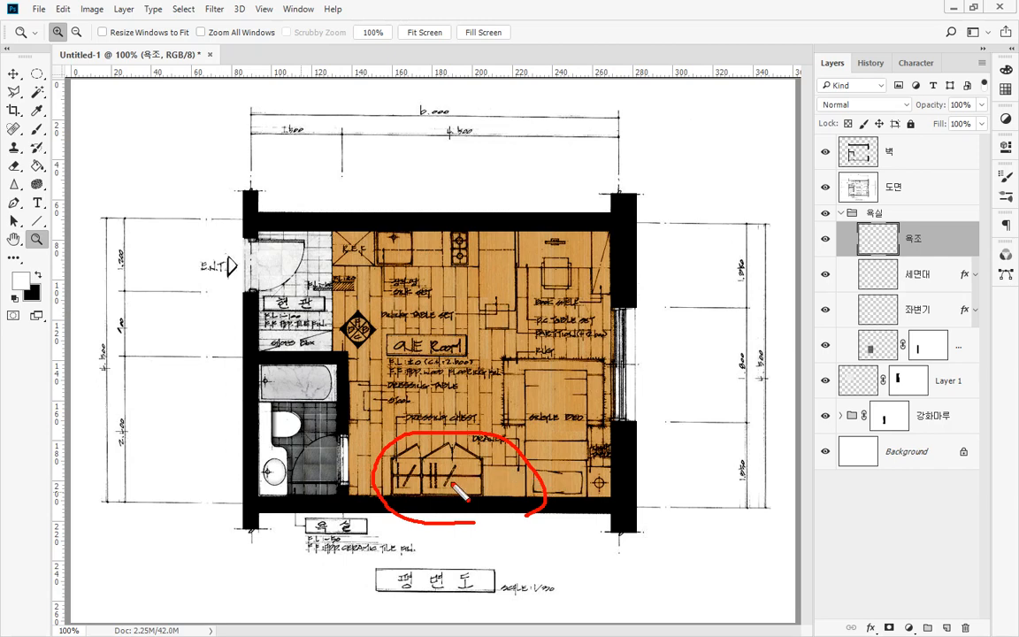
pyautogui.moveTo(223, 504)
pyautogui.mouseDown()
pyautogui.moveTo(204, 437)
pyautogui.moveTo(352, 361)
pyautogui.mouseUp()
# - Open the furniture block file 가구블럭2.psd and examine the yellow-patterned bed with its nightstands and rug up close
pyautogui.press('Escape')
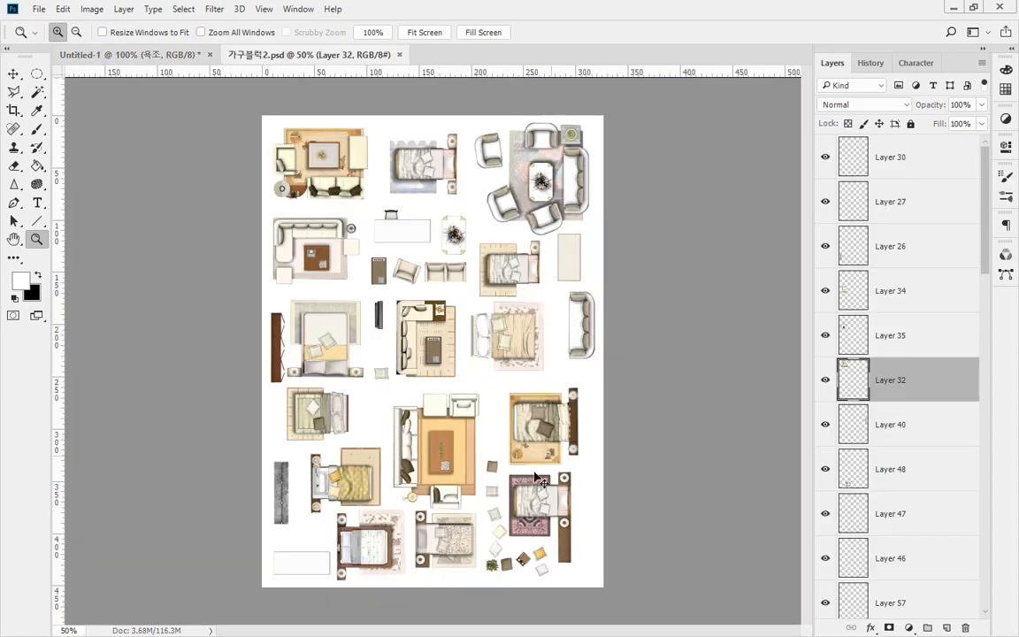
pyautogui.moveTo(364, 537)
pyautogui.mouseDown()
pyautogui.moveTo(256, 538)
pyautogui.moveTo(464, 191)
pyautogui.moveTo(558, 588)
pyautogui.moveTo(358, 539)
pyautogui.mouseUp()
pyautogui.press('Escape')
pyautogui.moveTo(273, 416); pyautogui.dragTo(443, 548)
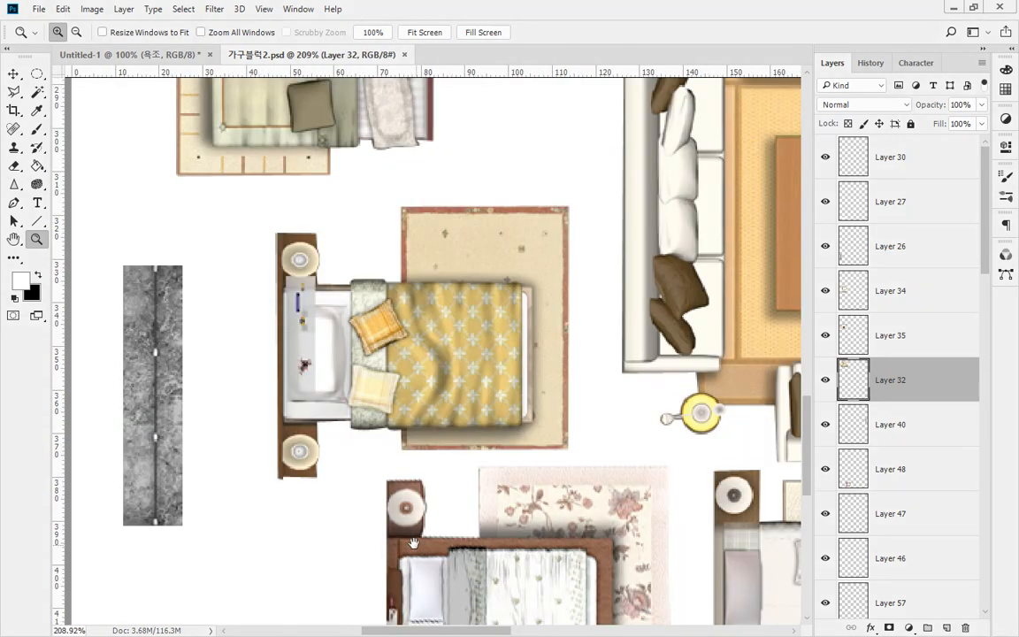
pyautogui.moveTo(553, 449)
pyautogui.mouseDown()
pyautogui.moveTo(341, 486)
pyautogui.moveTo(225, 443)
pyautogui.moveTo(253, 266)
pyautogui.moveTo(390, 181)
pyautogui.moveTo(614, 391)
pyautogui.moveTo(510, 444)
pyautogui.mouseUp()
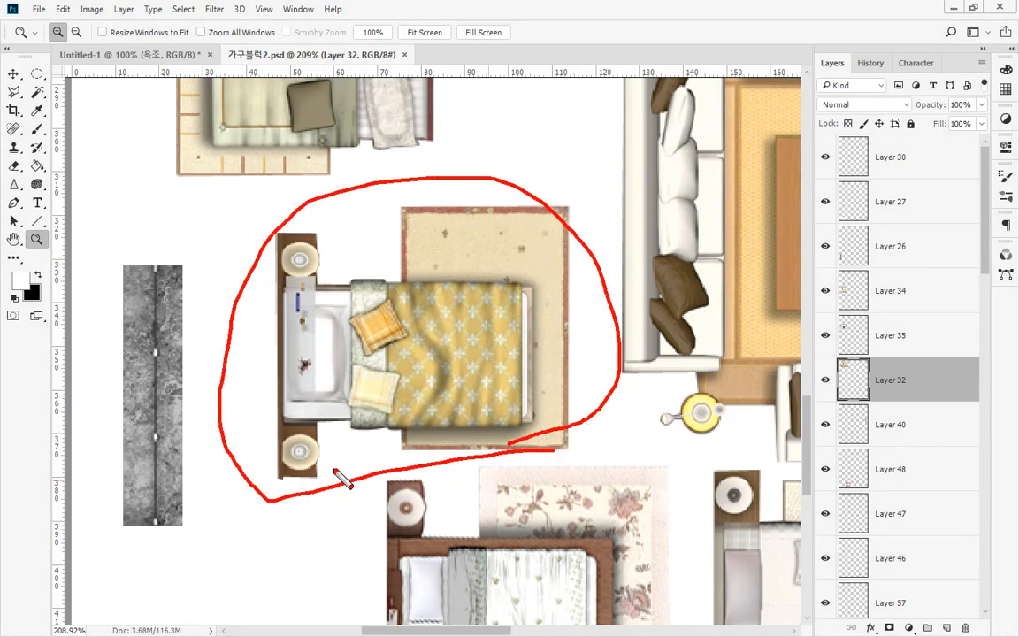
pyautogui.moveTo(415, 232)
pyautogui.mouseDown()
pyautogui.moveTo(540, 279)
pyautogui.moveTo(416, 268)
pyautogui.mouseUp()
pyautogui.press('Escape')
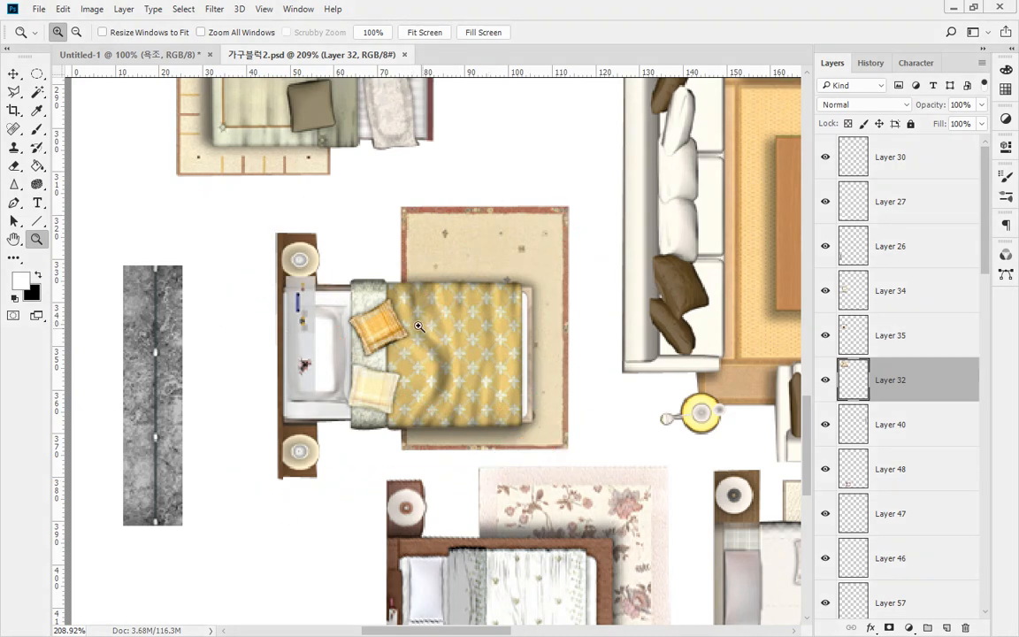
pyautogui.press('v')
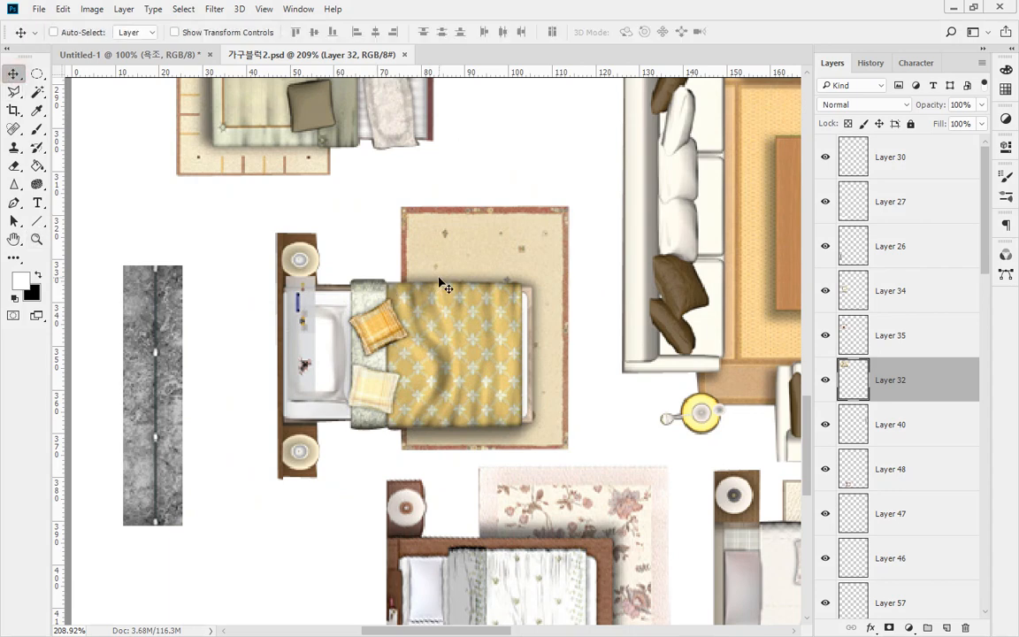
pyautogui.hotkey('ctrl', '2')
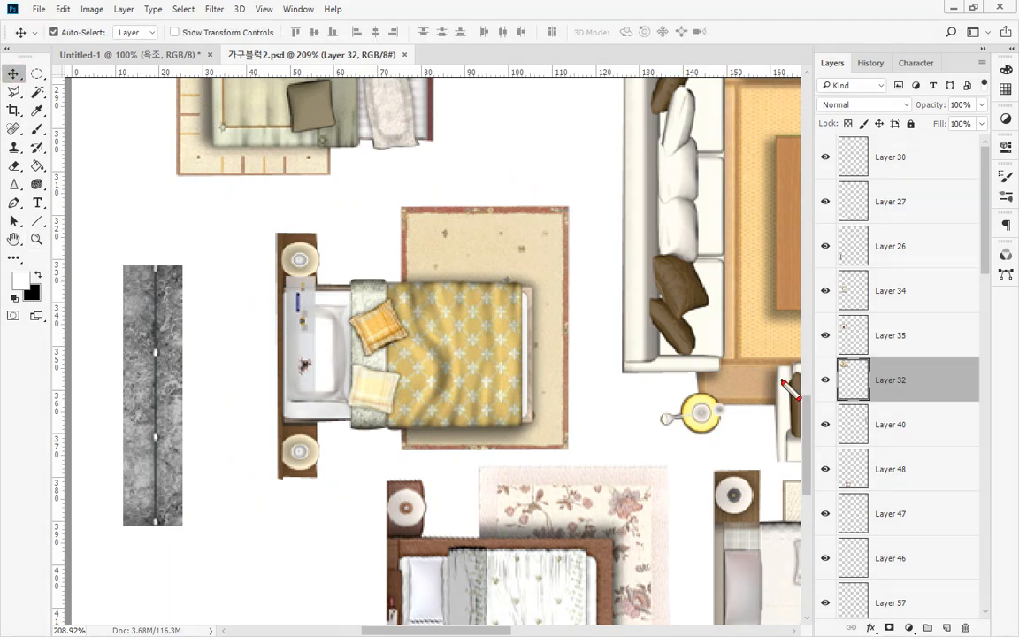
pyautogui.moveTo(811, 375); pyautogui.dragTo(745, 378)
pyautogui.press('Escape')
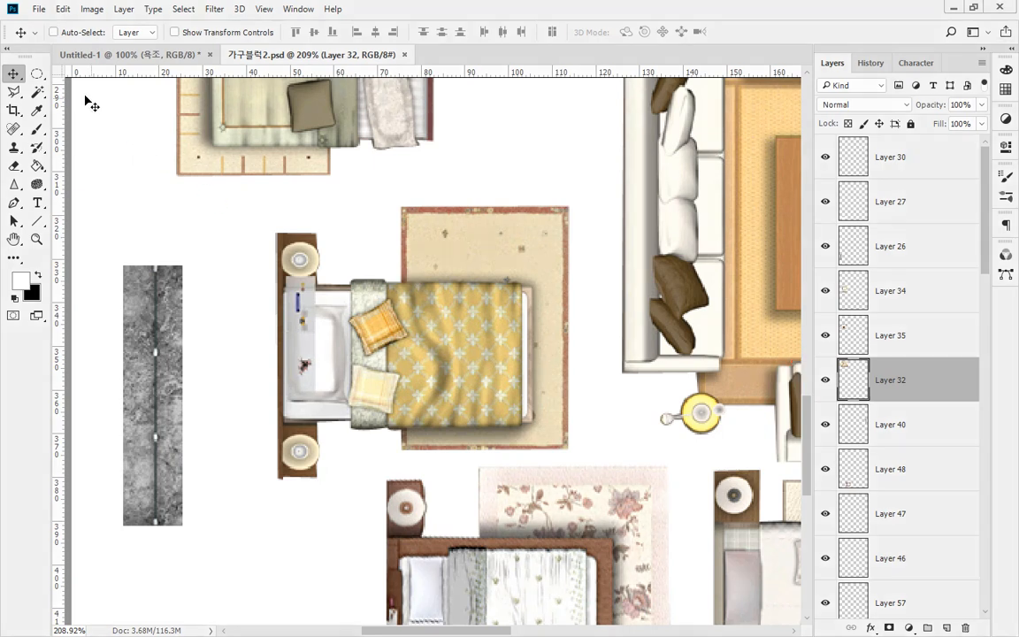
# - Try to copy the yellow-patterned bed set from a rectangular selection while Layer 32 is active
pyautogui.click(36, 73)
pyautogui.click(83, 78)
pyautogui.moveTo(221, 179); pyautogui.dragTo(596, 498)
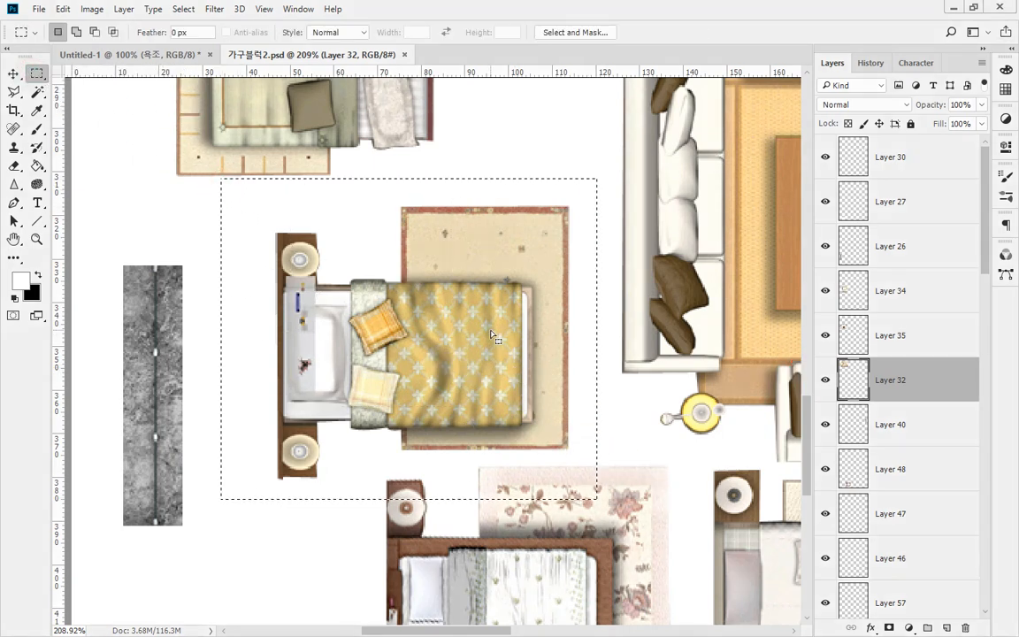
pyautogui.hotkey('ctrl', 'c')
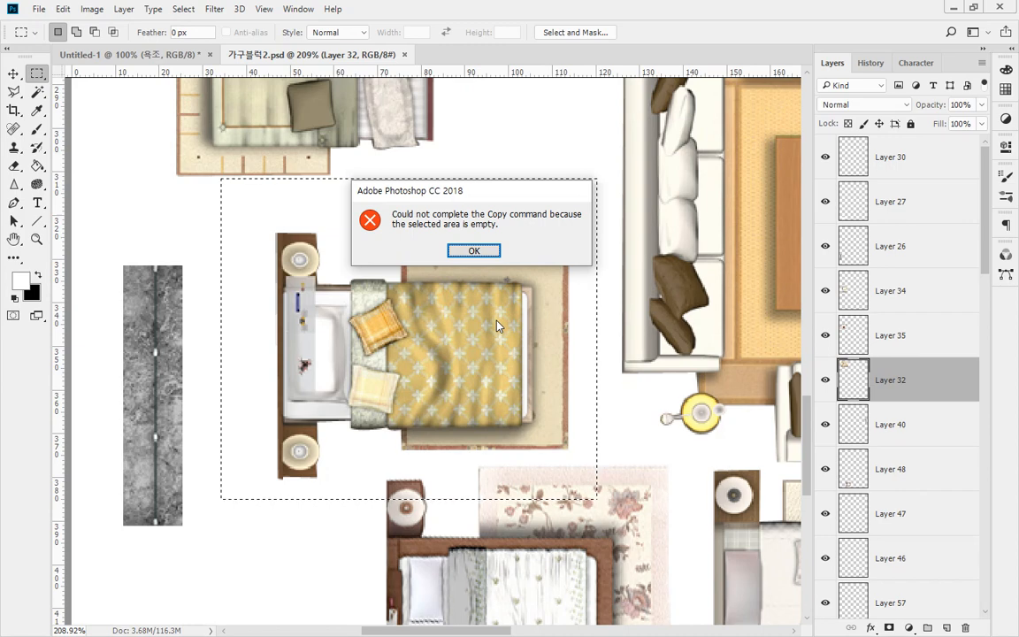
pyautogui.moveTo(459, 233); pyautogui.dragTo(412, 236)
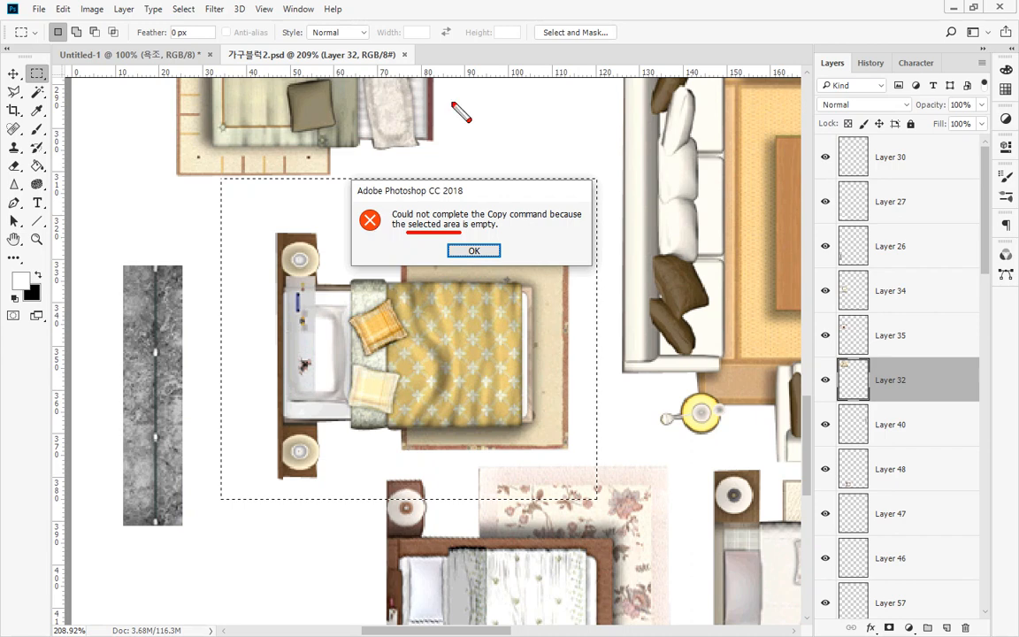
pyautogui.click(464, 252)
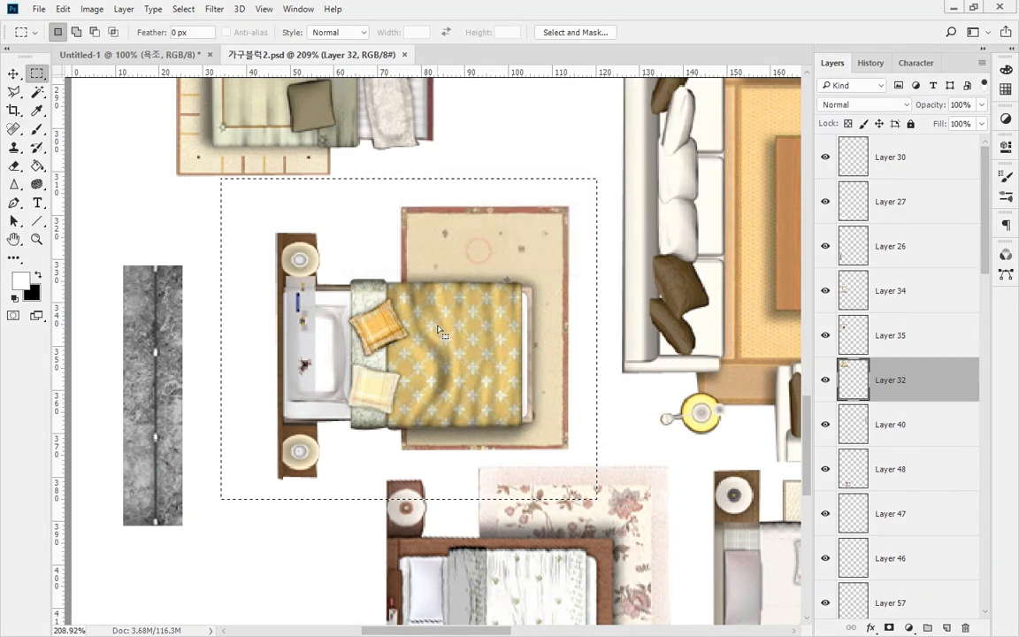
pyautogui.moveTo(438, 330)
pyautogui.mouseDown()
pyautogui.moveTo(336, 329)
pyautogui.moveTo(470, 329)
pyautogui.moveTo(385, 377)
pyautogui.moveTo(427, 301)
pyautogui.moveTo(394, 364)
pyautogui.moveTo(454, 352)
pyautogui.moveTo(389, 326)
pyautogui.moveTo(403, 328)
pyautogui.moveTo(461, 254)
pyautogui.moveTo(614, 188)
pyautogui.moveTo(582, 186)
pyautogui.moveTo(623, 195)
pyautogui.moveTo(588, 193)
pyautogui.mouseUp()
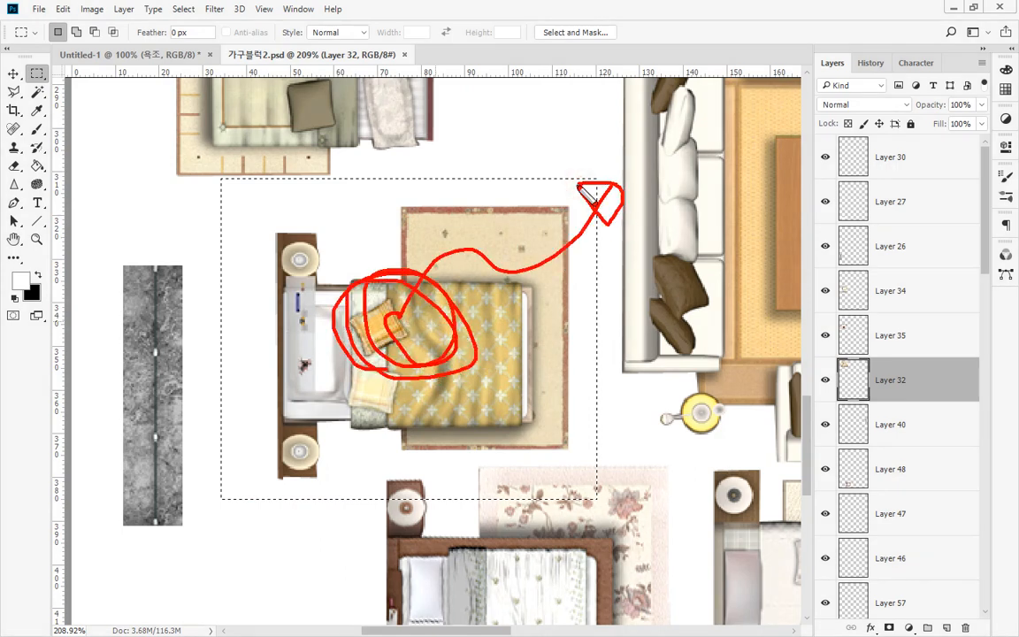
pyautogui.moveTo(747, 392)
pyautogui.mouseDown()
pyautogui.moveTo(804, 375)
pyautogui.moveTo(858, 381)
pyautogui.moveTo(856, 416)
pyautogui.mouseUp()
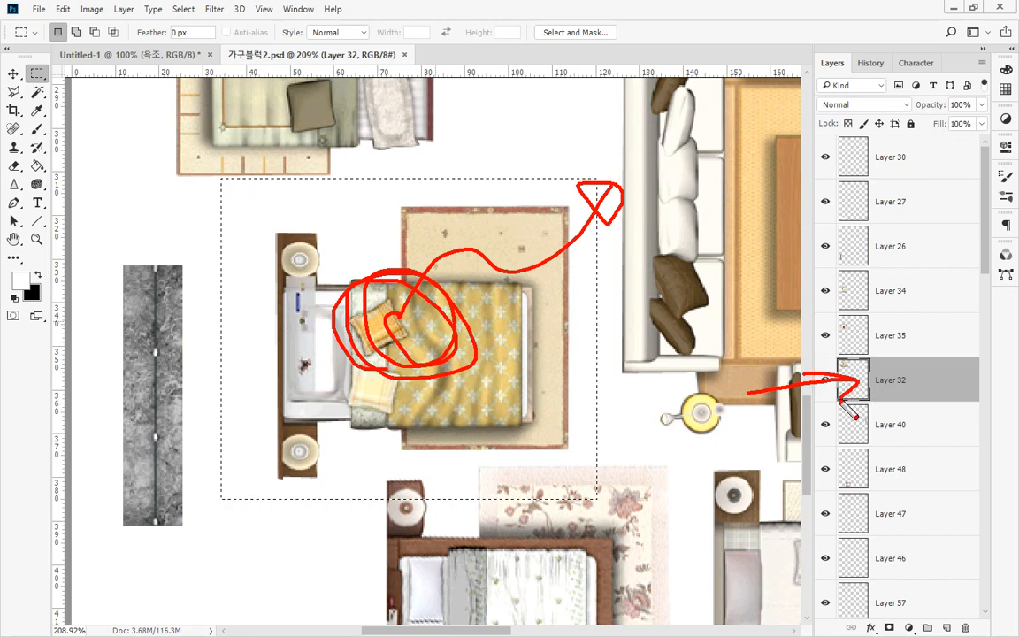
pyautogui.press('Escape')
# - Activate the Move tool and clear the rectangular selection around the yellow-patterned bed set
pyautogui.click(13, 73)
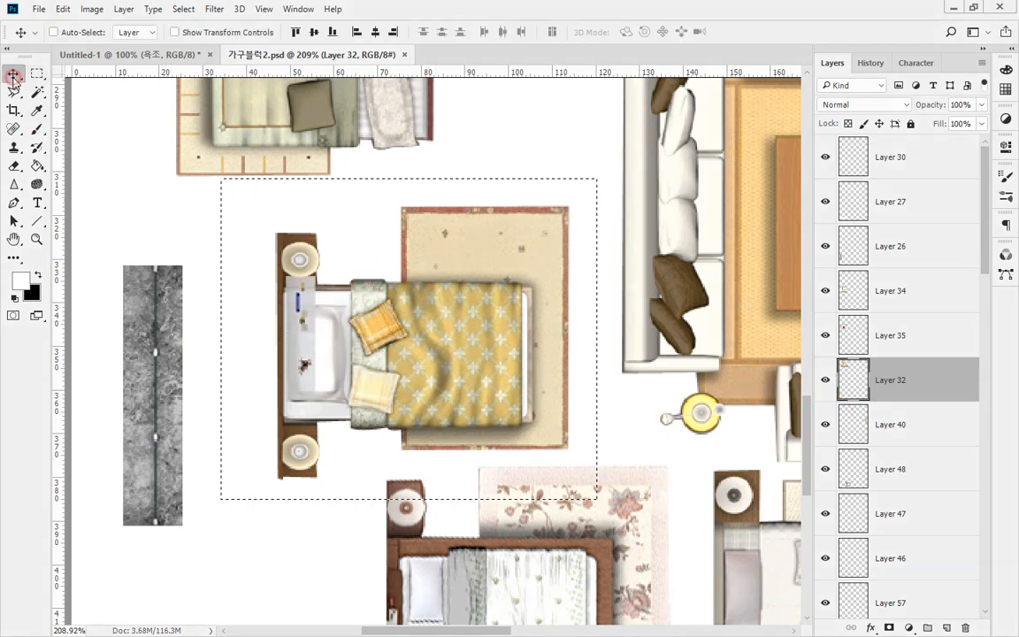
pyautogui.hotkey('ctrl', 'd')
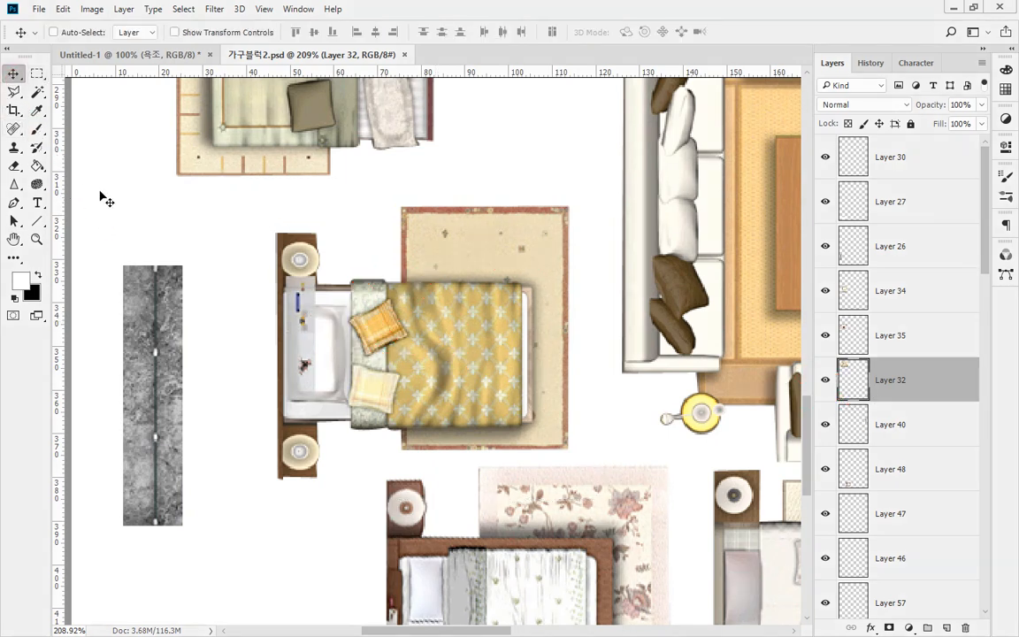
pyautogui.moveTo(19, 85)
pyautogui.mouseDown()
pyautogui.moveTo(7, 97)
pyautogui.moveTo(34, 72)
pyautogui.moveTo(28, 95)
pyautogui.mouseUp()
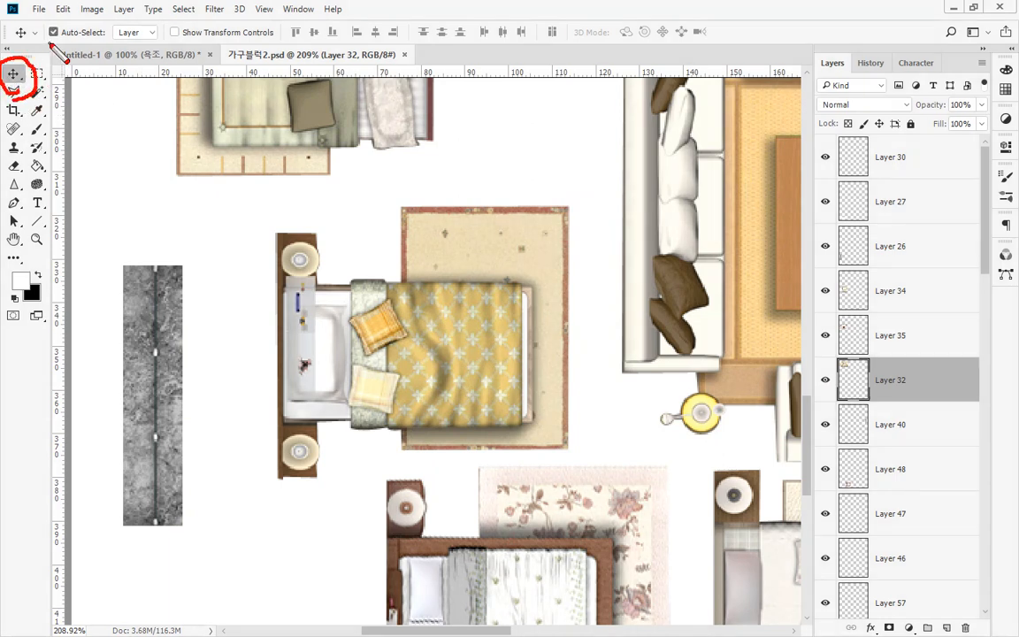
pyautogui.press('Escape')
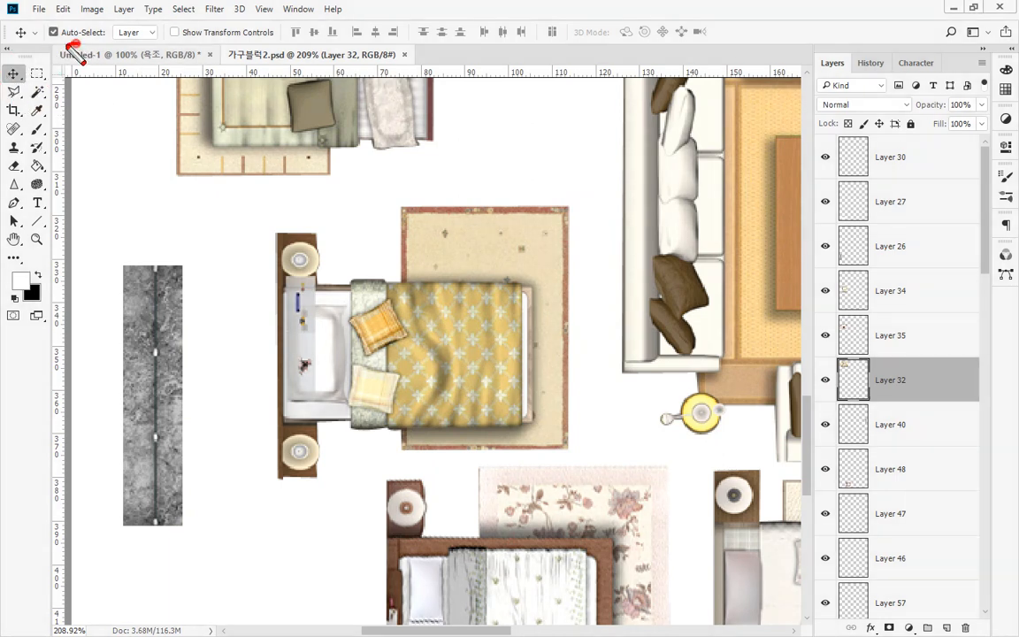
pyautogui.moveTo(97, 18)
pyautogui.mouseDown()
pyautogui.moveTo(55, 53)
pyautogui.moveTo(41, 32)
pyautogui.moveTo(92, 20)
pyautogui.mouseUp()
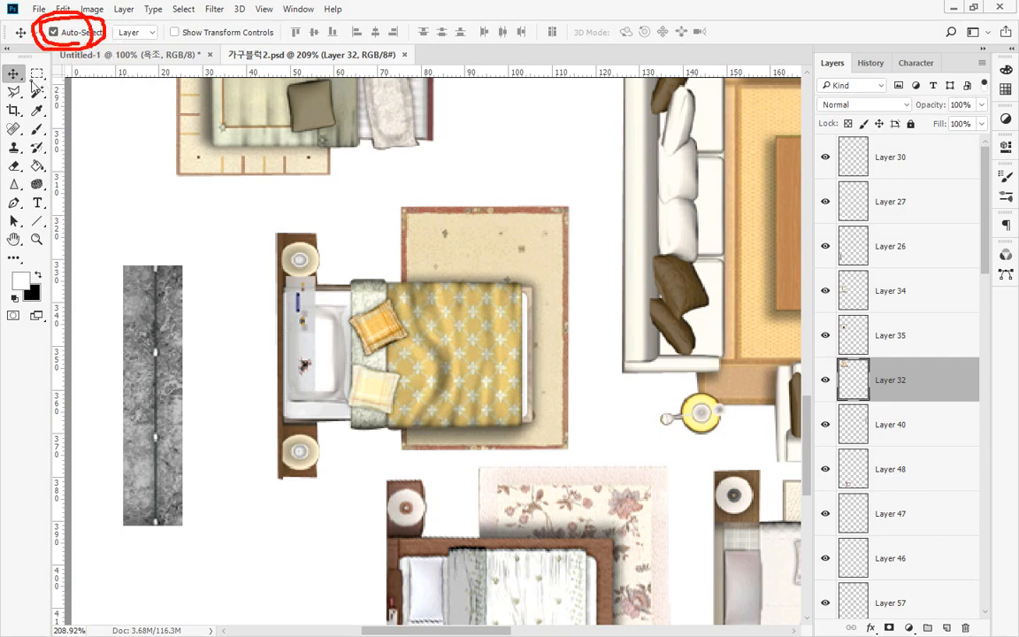
pyautogui.press('Escape')
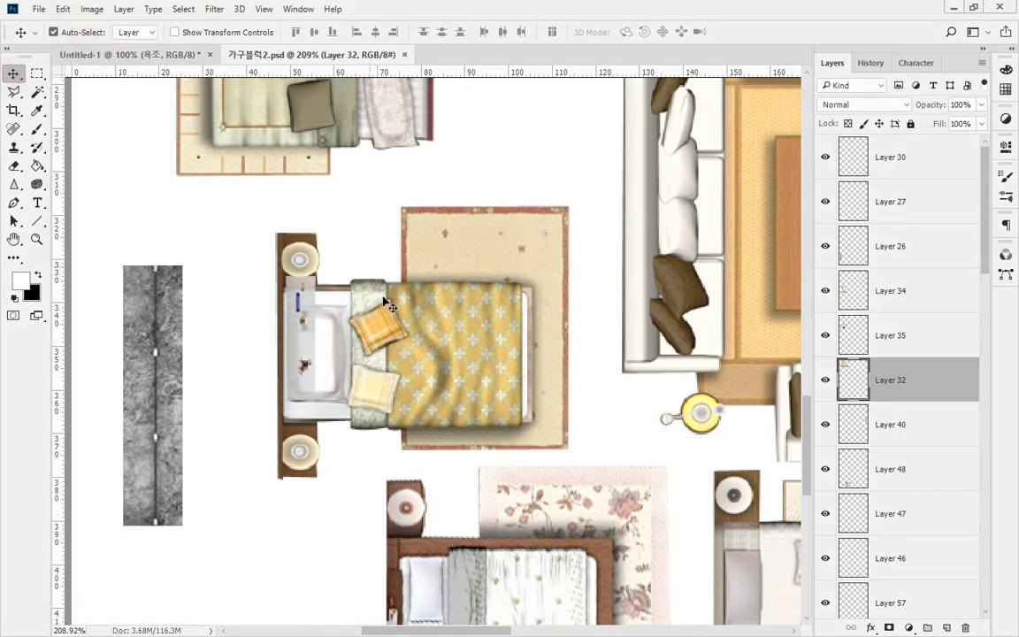
# - Shift the yellow-patterned bed set, grey stone strip, green bed, white sofa and floral-rug bed slightly, with automatic layer selection enabled
pyautogui.moveTo(433, 337); pyautogui.dragTo(424, 300)
pyautogui.moveTo(705, 486); pyautogui.dragTo(808, 561)
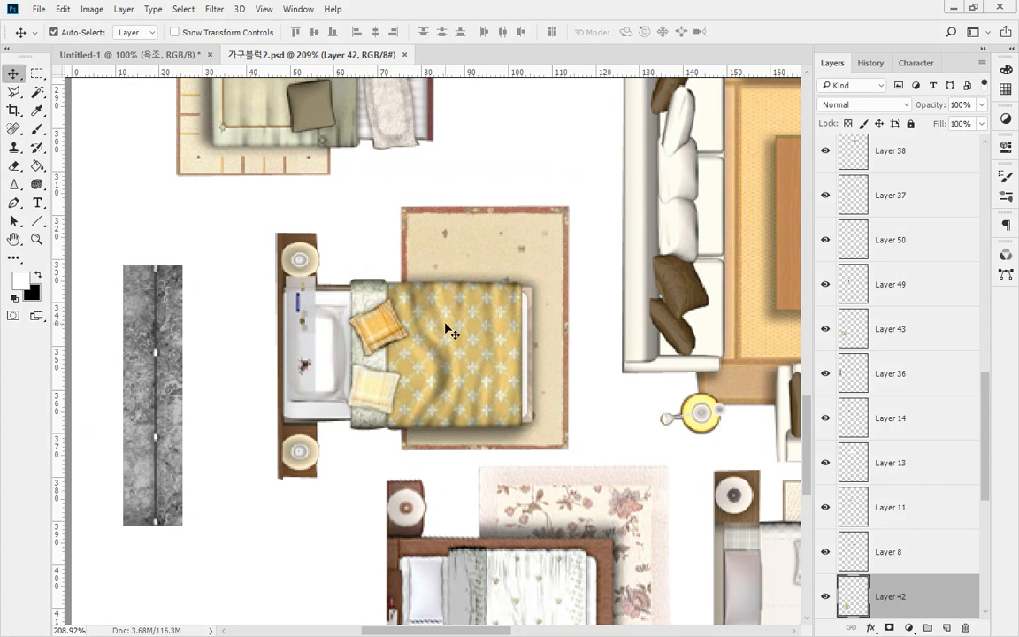
pyautogui.moveTo(446, 329); pyautogui.dragTo(419, 325)
pyautogui.moveTo(181, 320); pyautogui.dragTo(179, 302)
pyautogui.moveTo(221, 163)
pyautogui.mouseDown()
pyautogui.moveTo(199, 193)
pyautogui.moveTo(222, 171)
pyautogui.mouseUp()
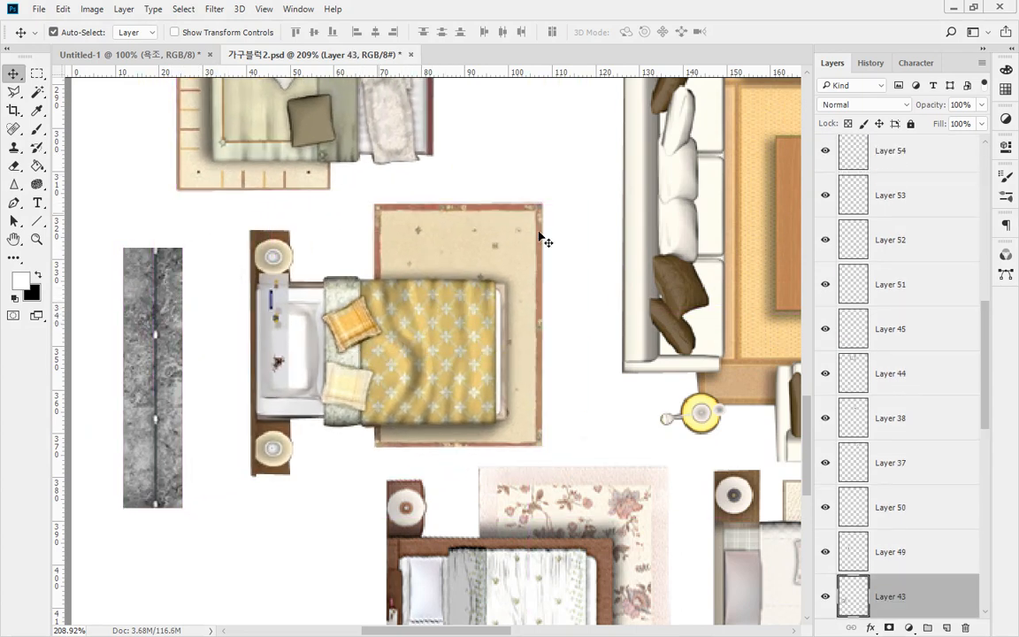
pyautogui.moveTo(675, 243); pyautogui.dragTo(658, 239)
pyautogui.moveTo(531, 482); pyautogui.dragTo(482, 504)
pyautogui.moveTo(431, 395)
pyautogui.mouseDown()
pyautogui.moveTo(440, 369)
pyautogui.moveTo(429, 415)
pyautogui.mouseUp()
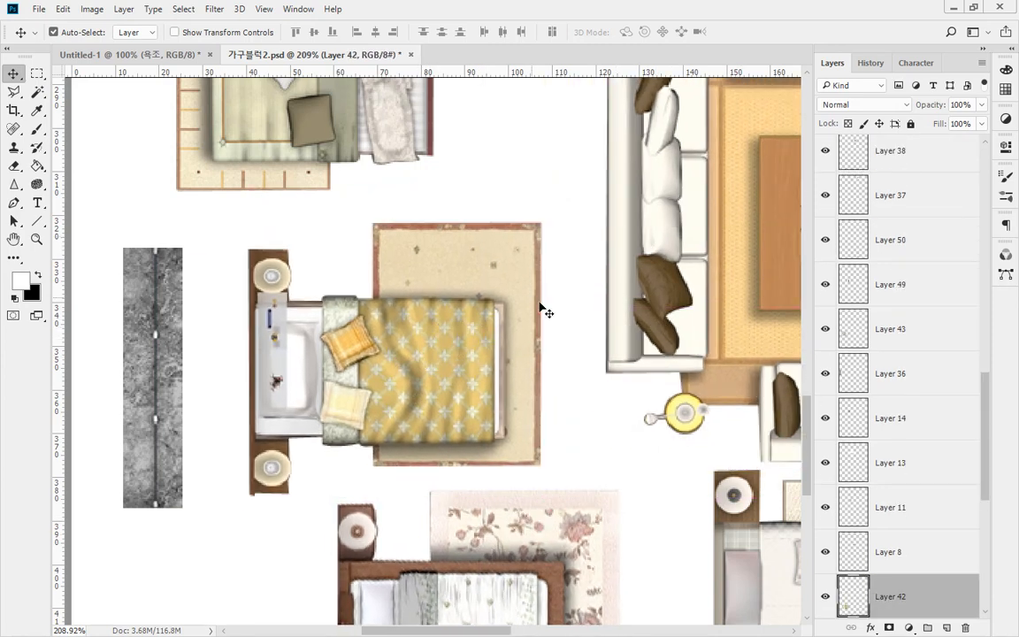
# - Move the yellow-patterned bed set slightly up and to the right, and disable automatic layer selection
pyautogui.moveTo(573, 301); pyautogui.dragTo(579, 305)
pyautogui.moveTo(469, 346); pyautogui.dragTo(482, 312)
pyautogui.press('Right')
pyautogui.press('Right')
pyautogui.press('Right')
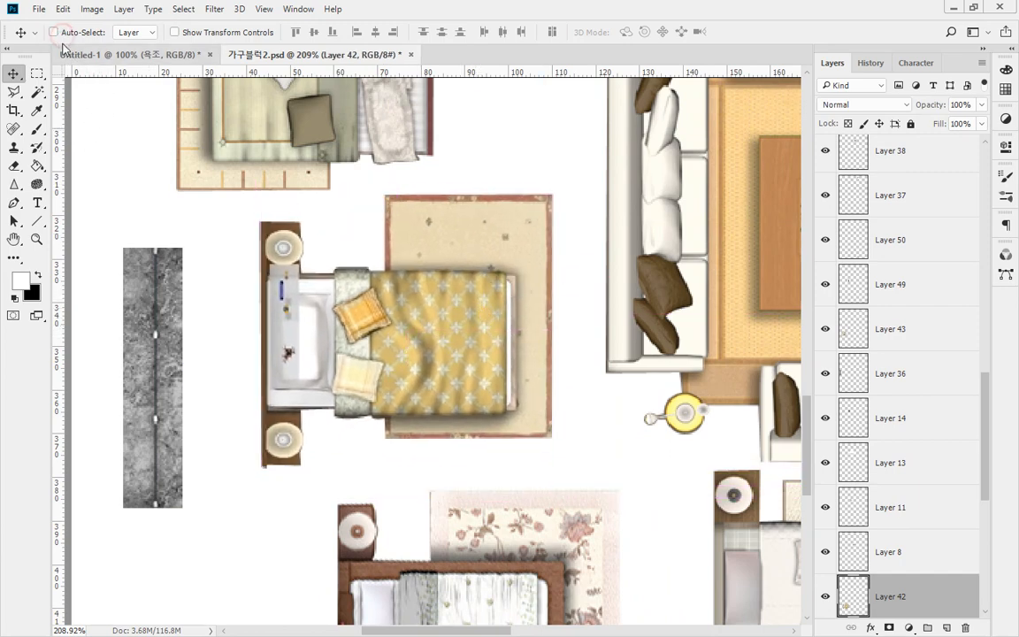
# - Make Layer 42 active by choosing it from the list of layers beneath the yellow-patterned bed's rug
pyautogui.rightClick(444, 250)
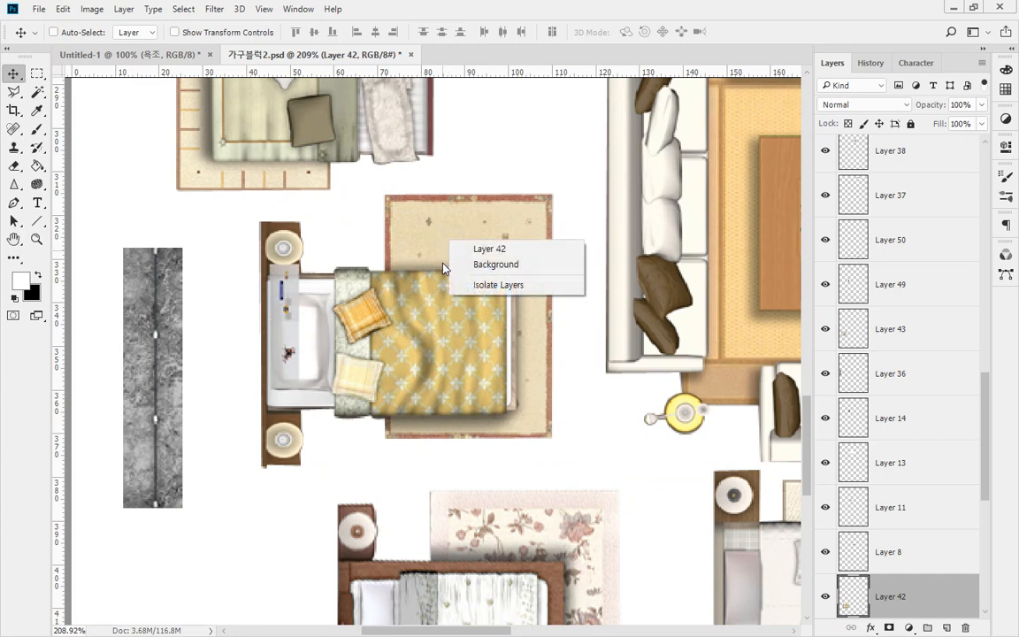
pyautogui.click(487, 250)
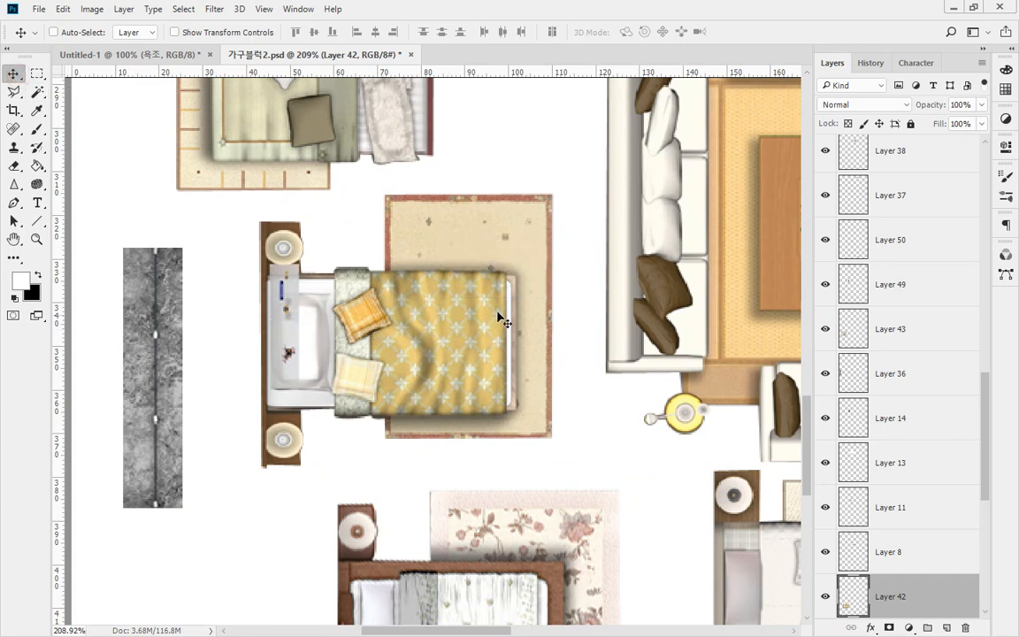
pyautogui.rightClick(455, 231)
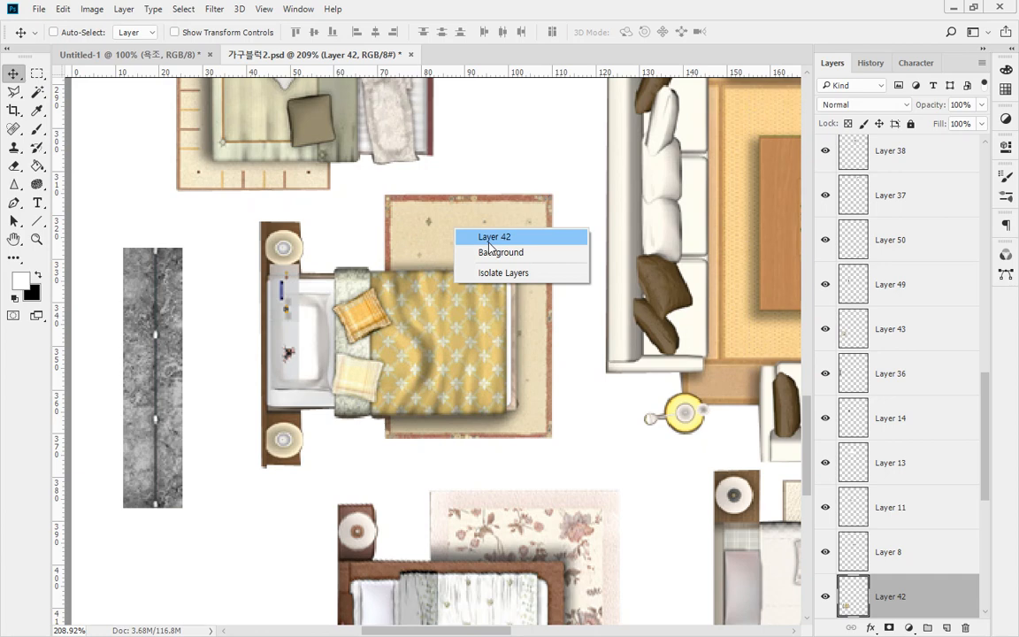
pyautogui.click(490, 237)
pyautogui.click(878, 197)
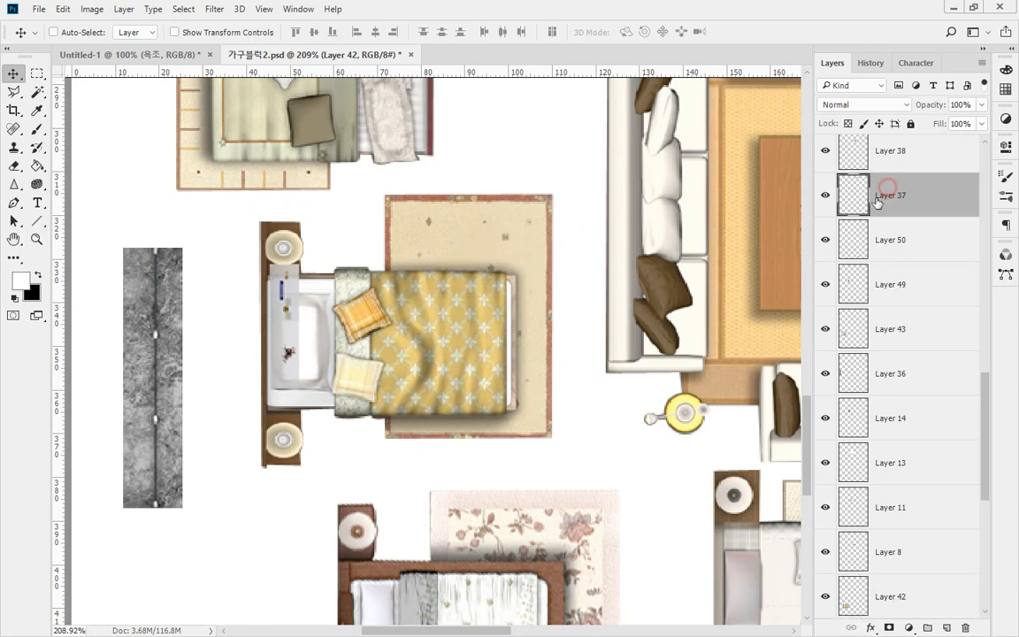
pyautogui.rightClick(498, 222)
pyautogui.click(502, 226)
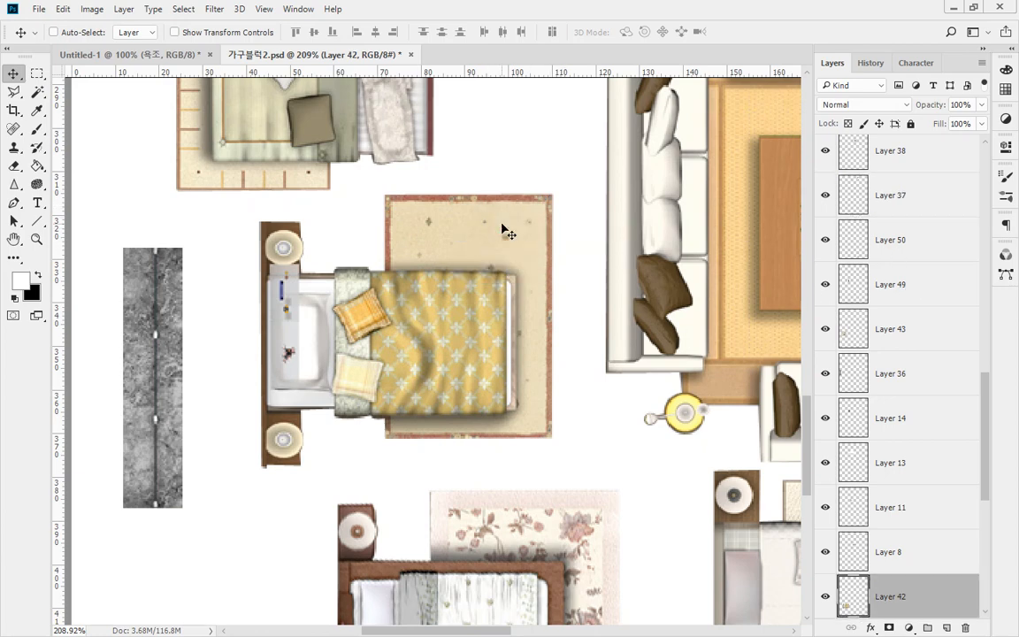
# - Copy the yellow-patterned bed set with a rectangular selection into Untitled-1, placing its layer above and outside the 욕실 group
pyautogui.press('m')
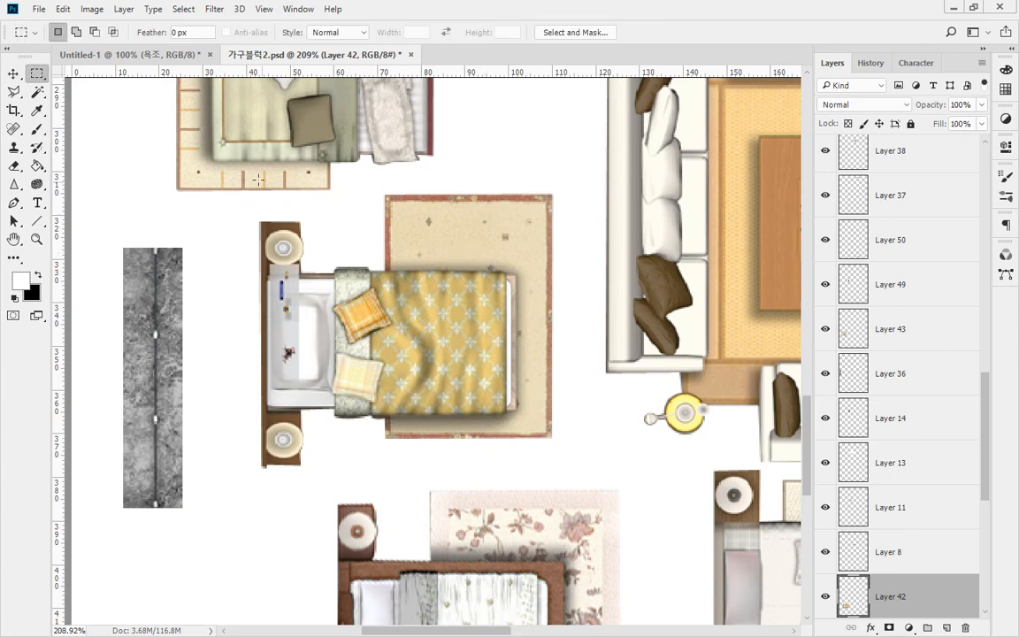
pyautogui.moveTo(217, 174); pyautogui.dragTo(571, 487)
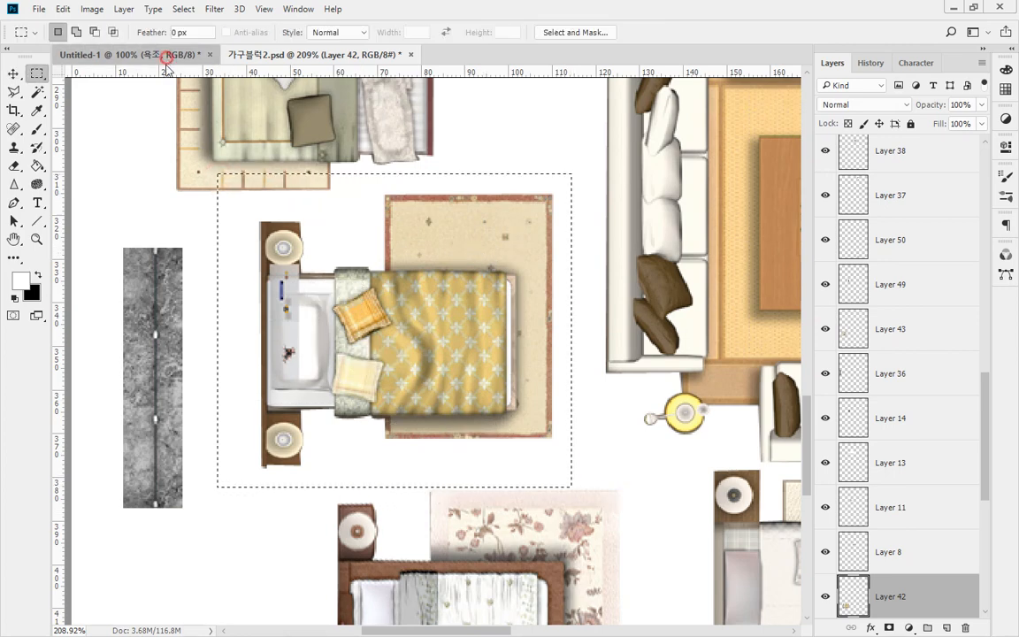
pyautogui.click(187, 54)
pyautogui.hotkey('ctrl', 'v')
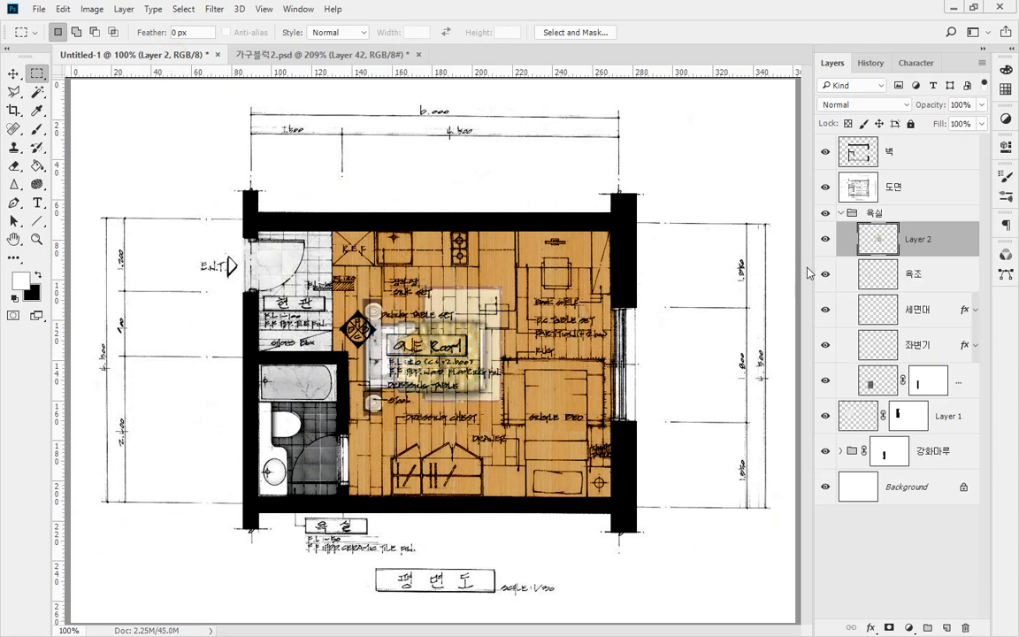
pyautogui.moveTo(934, 234); pyautogui.dragTo(869, 215)
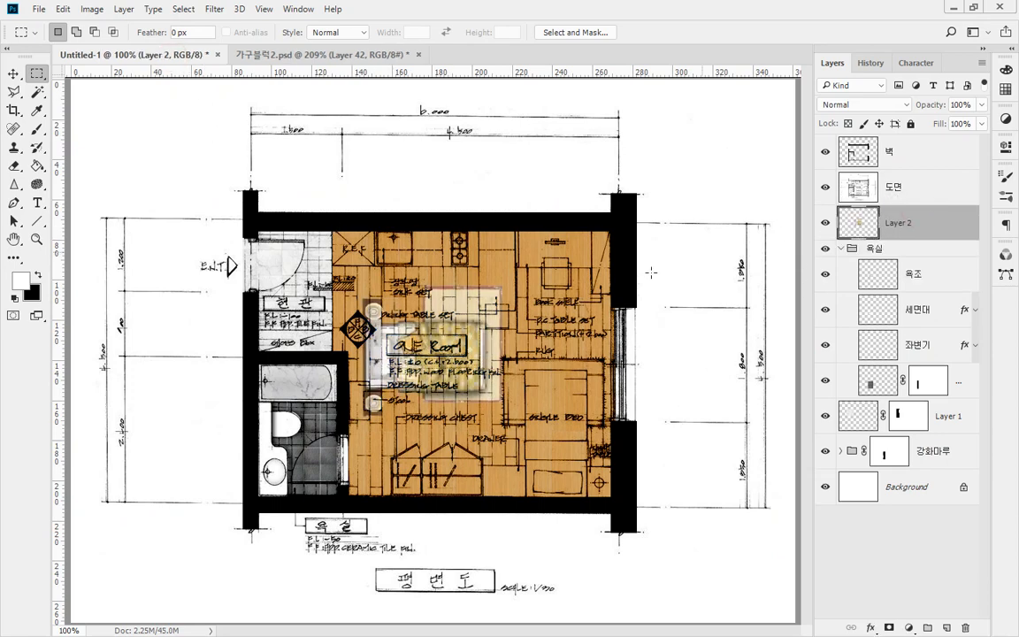
# - Rotate the pasted bed set by -90° and fit it, slightly enlarged, over the single bed sketch in the room's lower-right corner
pyautogui.press('v')
pyautogui.hotkey('ctrl', 't')
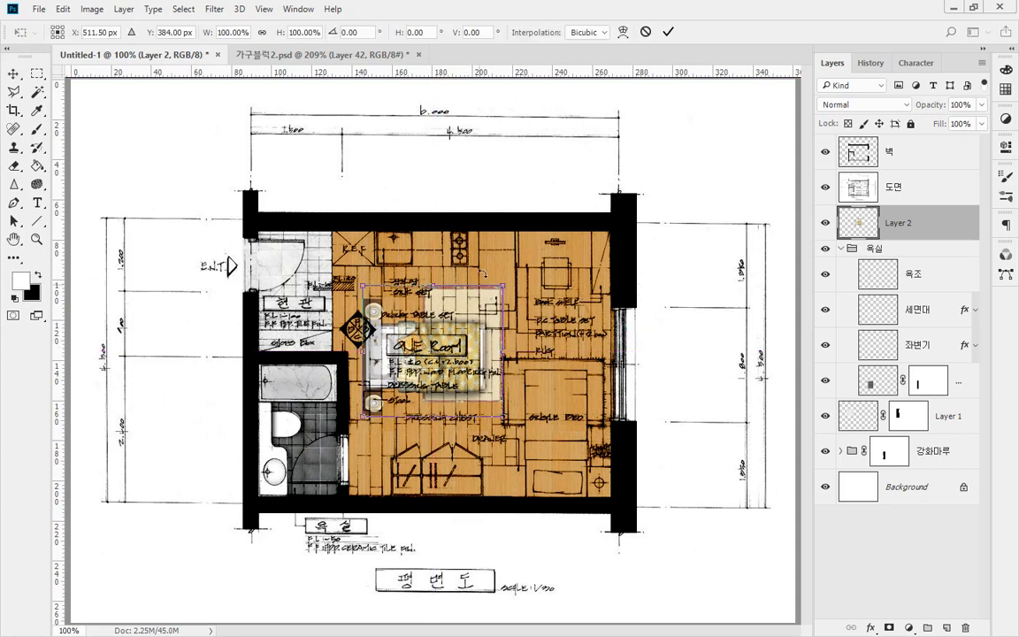
pyautogui.moveTo(502, 259); pyautogui.dragTo(354, 254)
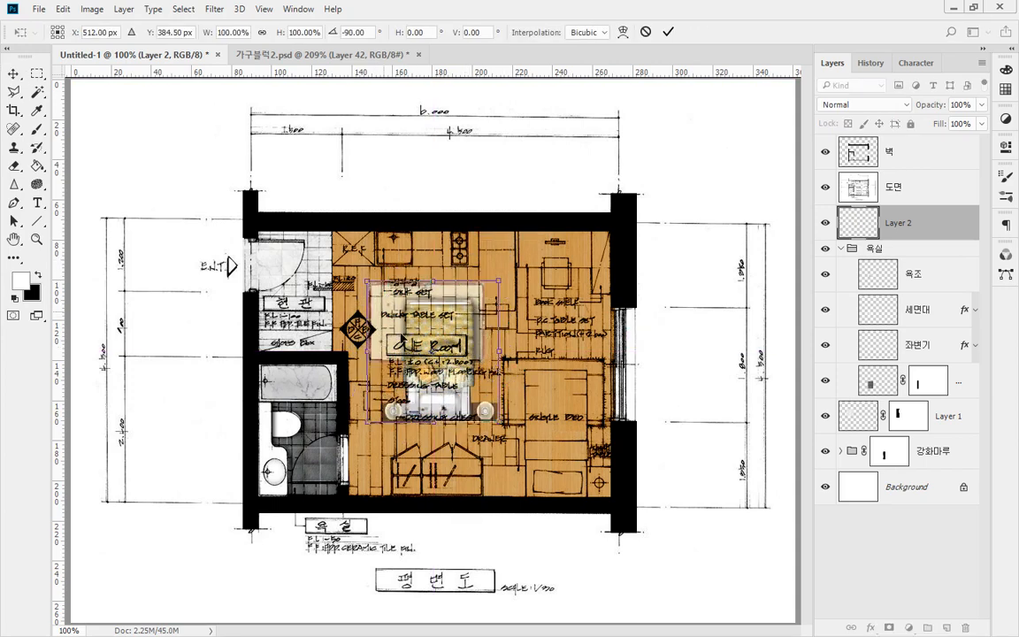
pyautogui.moveTo(455, 408); pyautogui.dragTo(598, 491)
pyautogui.scroll(3, 598, 492)
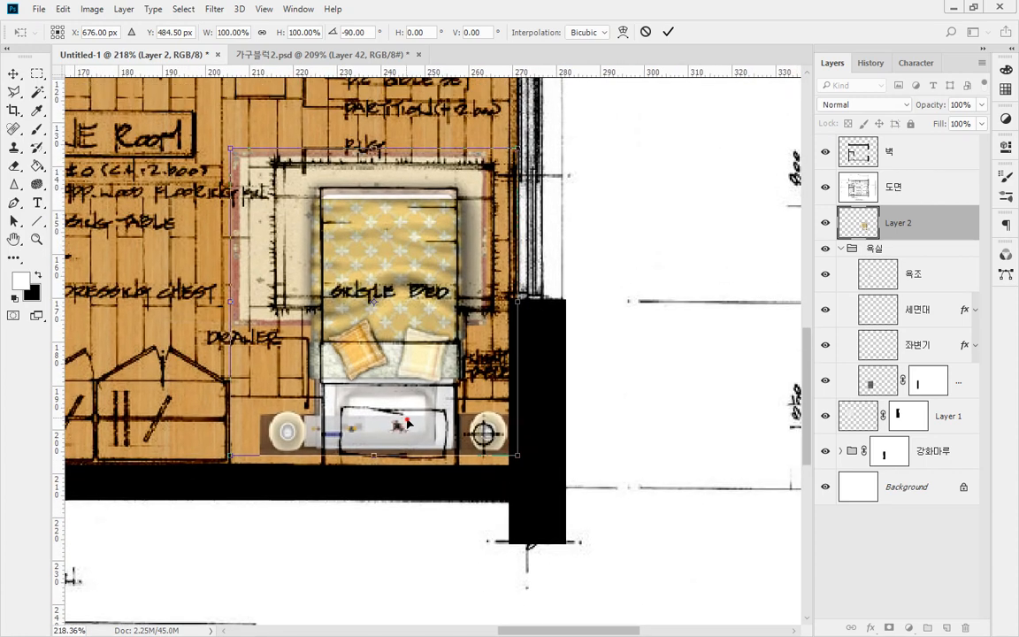
pyautogui.moveTo(410, 414); pyautogui.dragTo(410, 432)
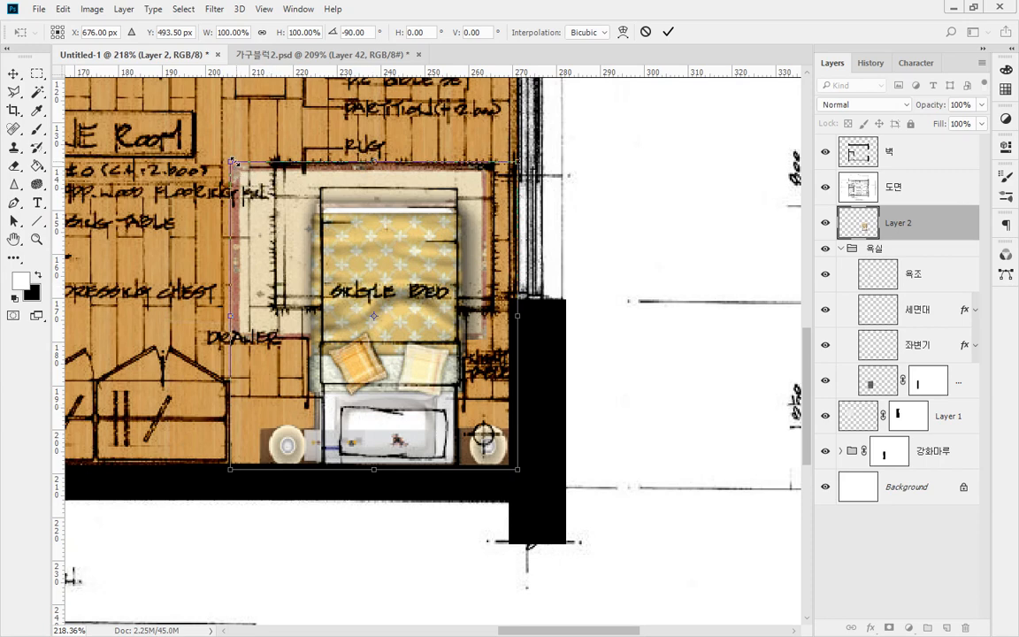
pyautogui.moveTo(233, 162)
pyautogui.mouseDown()
pyautogui.moveTo(225, 168)
pyautogui.moveTo(218, 156)
pyautogui.moveTo(229, 141)
pyautogui.mouseUp()
pyautogui.moveTo(230, 141); pyautogui.dragTo(232, 142)
pyautogui.press('Return')
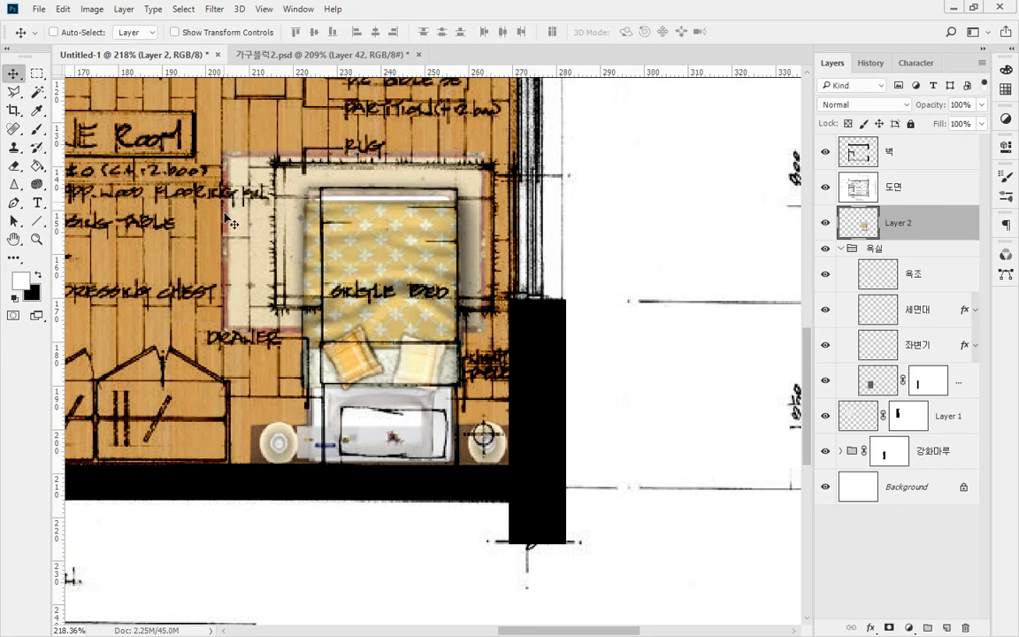
pyautogui.doubleClick(36, 239)
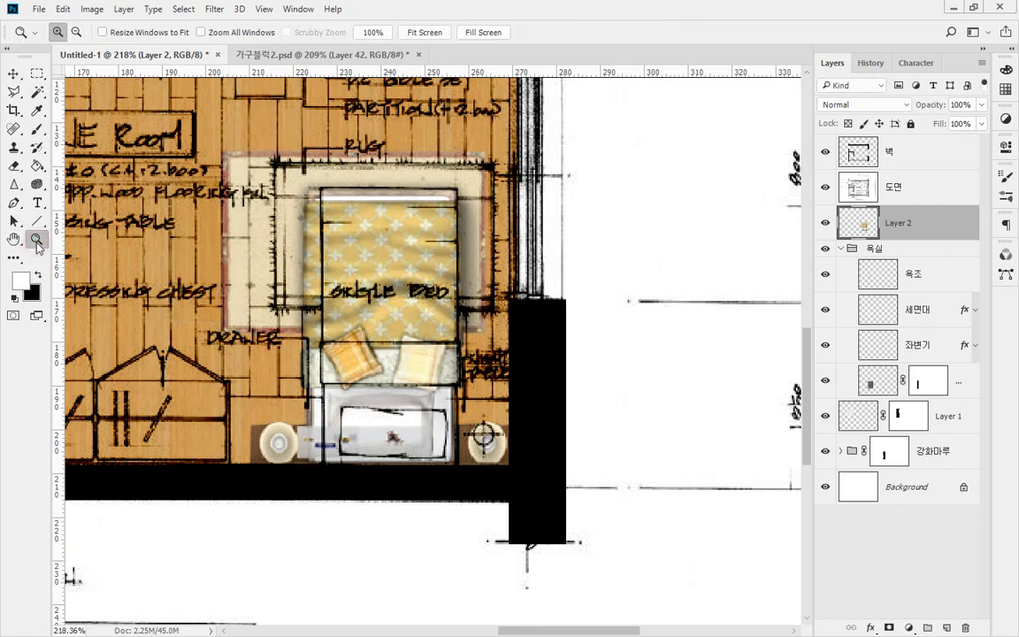
pyautogui.moveTo(580, 544)
pyautogui.mouseDown()
pyautogui.moveTo(578, 327)
pyautogui.moveTo(643, 493)
pyautogui.moveTo(611, 504)
pyautogui.mouseUp()
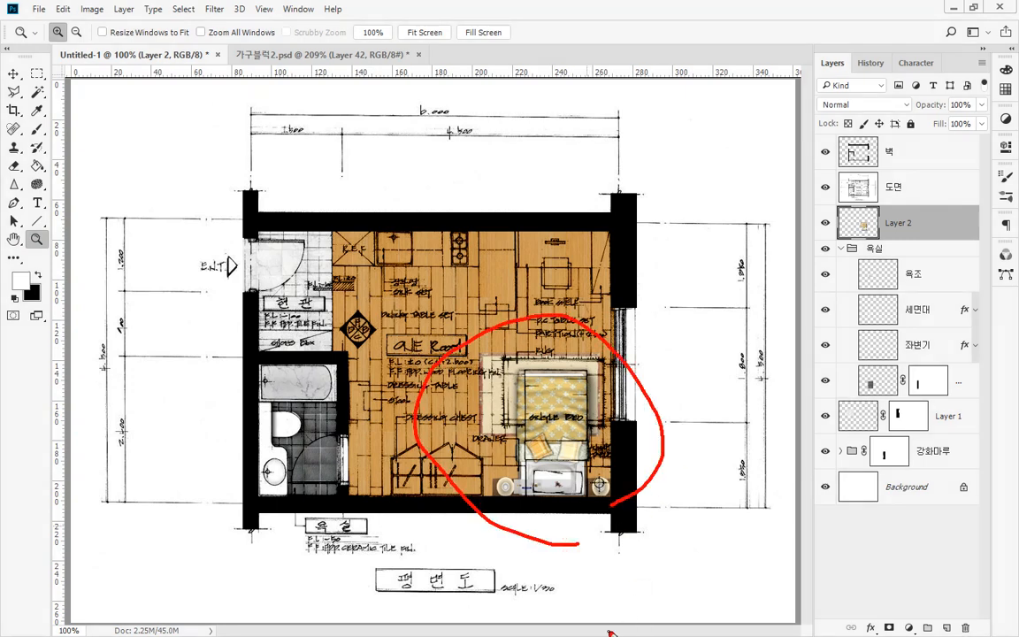
pyautogui.press('Escape')
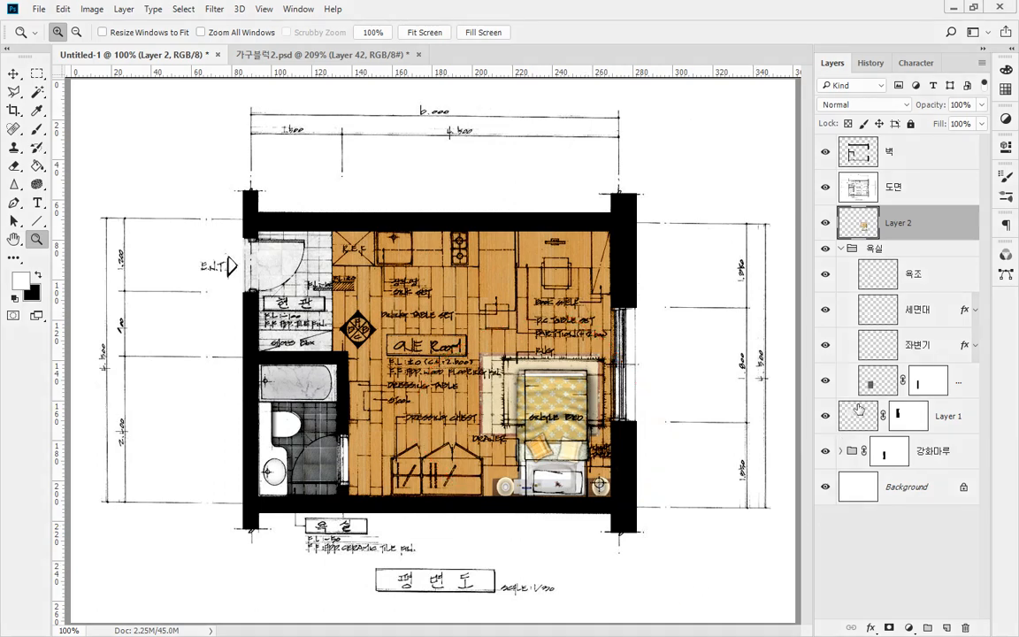
# - Rename the bed's Layer 2 to 침대 and move it above the 도면 layer, with the 욕실 group collapsed
pyautogui.click(885, 228)
pyautogui.doubleClick(886, 227)
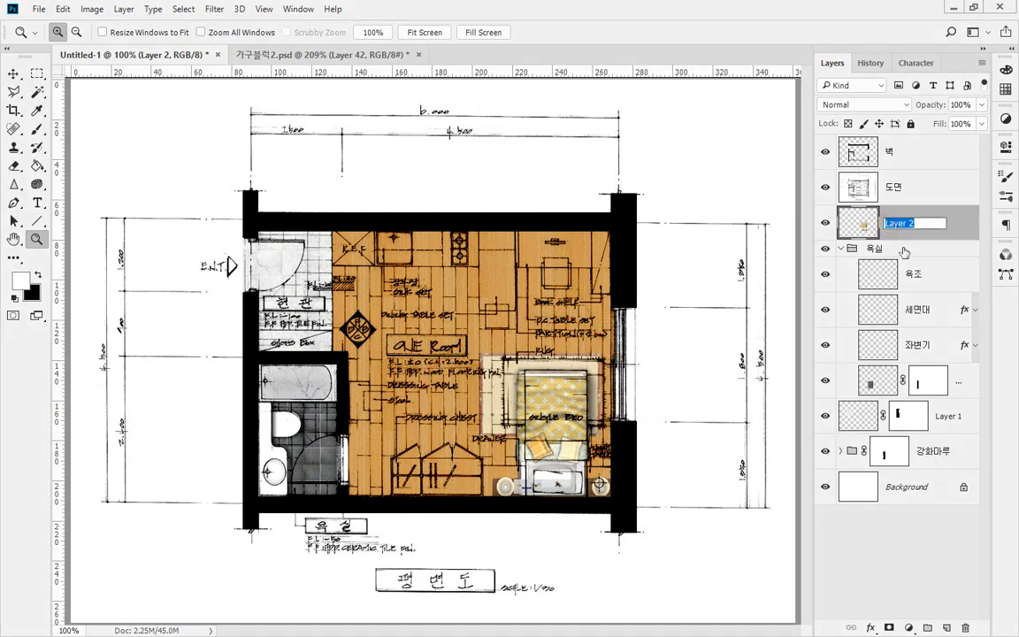
pyautogui.write('침대')
pyautogui.click(861, 227)
pyautogui.moveTo(860, 227); pyautogui.dragTo(863, 177)
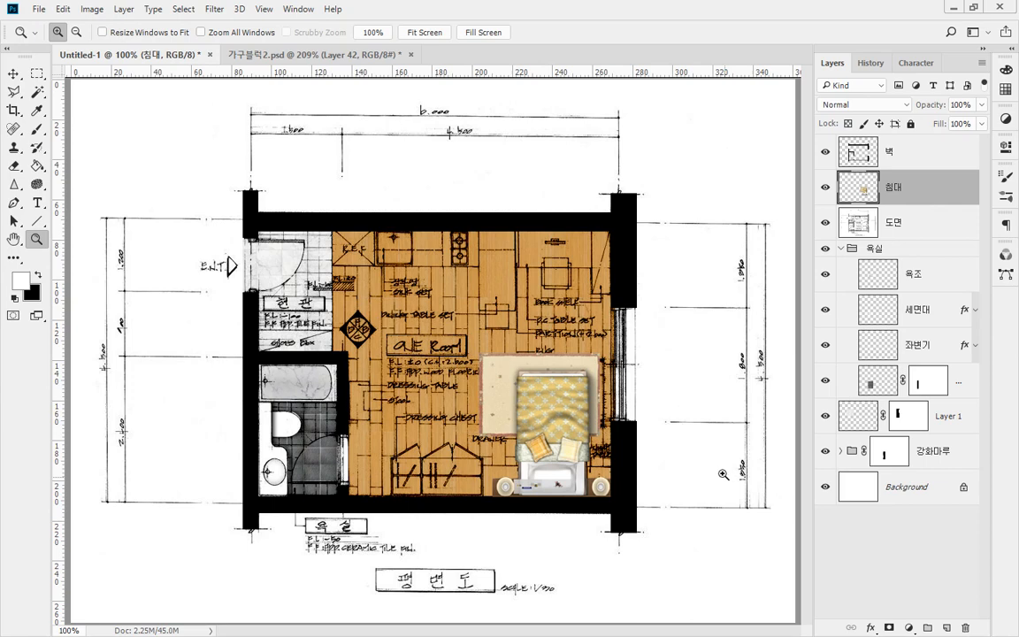
pyautogui.click(841, 249)
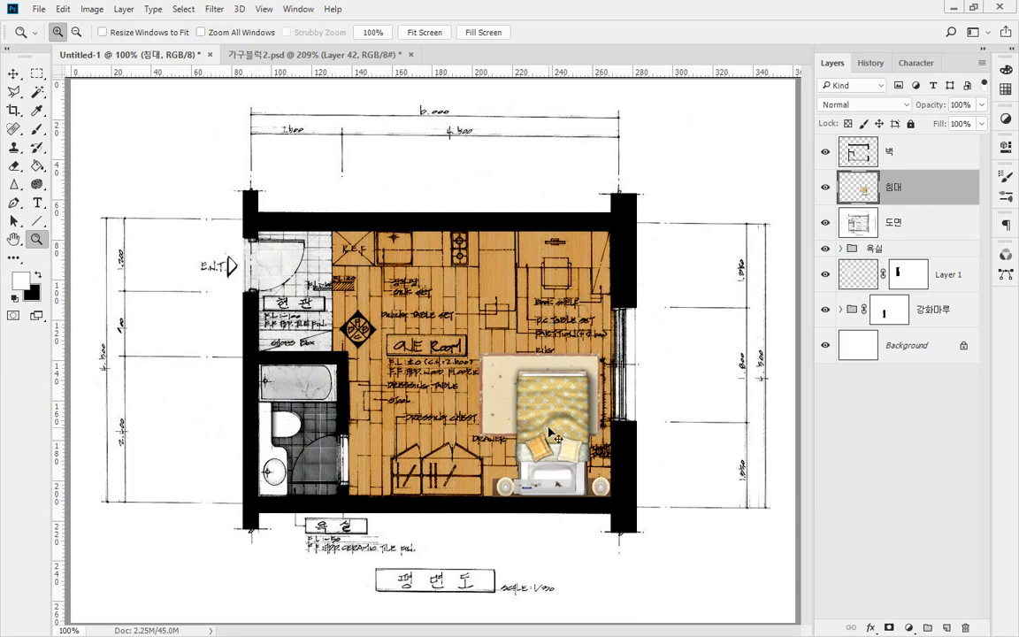
pyautogui.moveTo(471, 546)
pyautogui.mouseDown()
pyautogui.moveTo(284, 525)
pyautogui.moveTo(184, 378)
pyautogui.moveTo(235, 213)
pyautogui.moveTo(432, 153)
pyautogui.moveTo(691, 257)
pyautogui.moveTo(728, 428)
pyautogui.moveTo(592, 531)
pyautogui.moveTo(455, 546)
pyautogui.mouseUp()
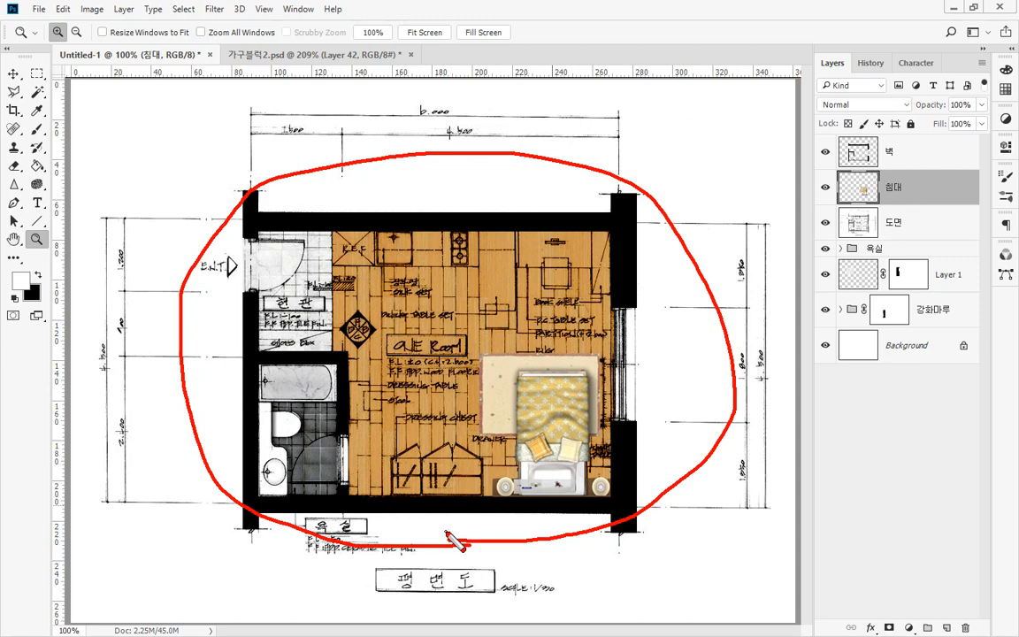
pyautogui.press('Escape')
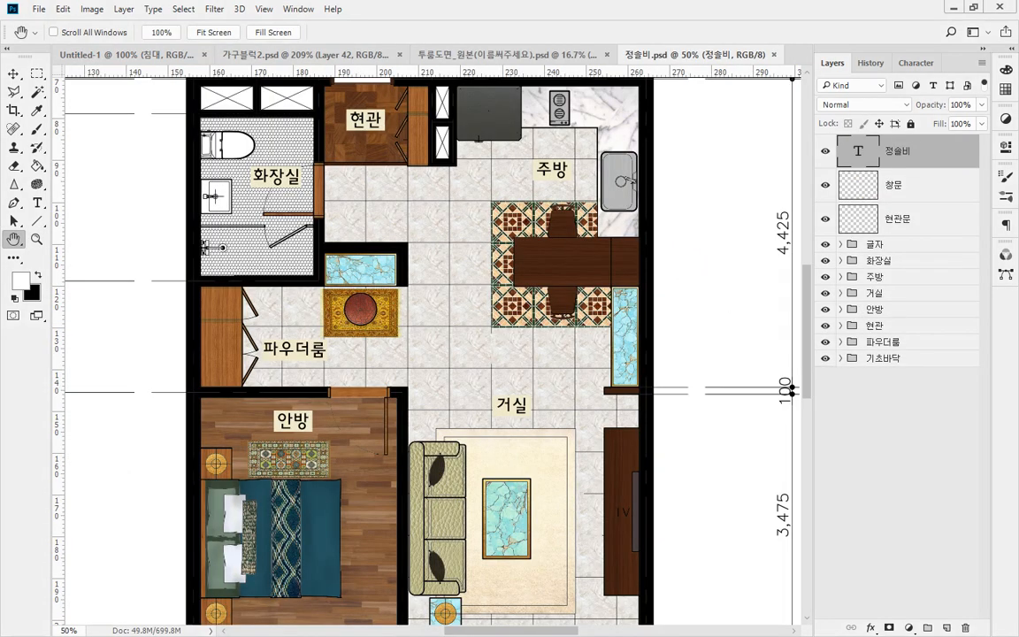